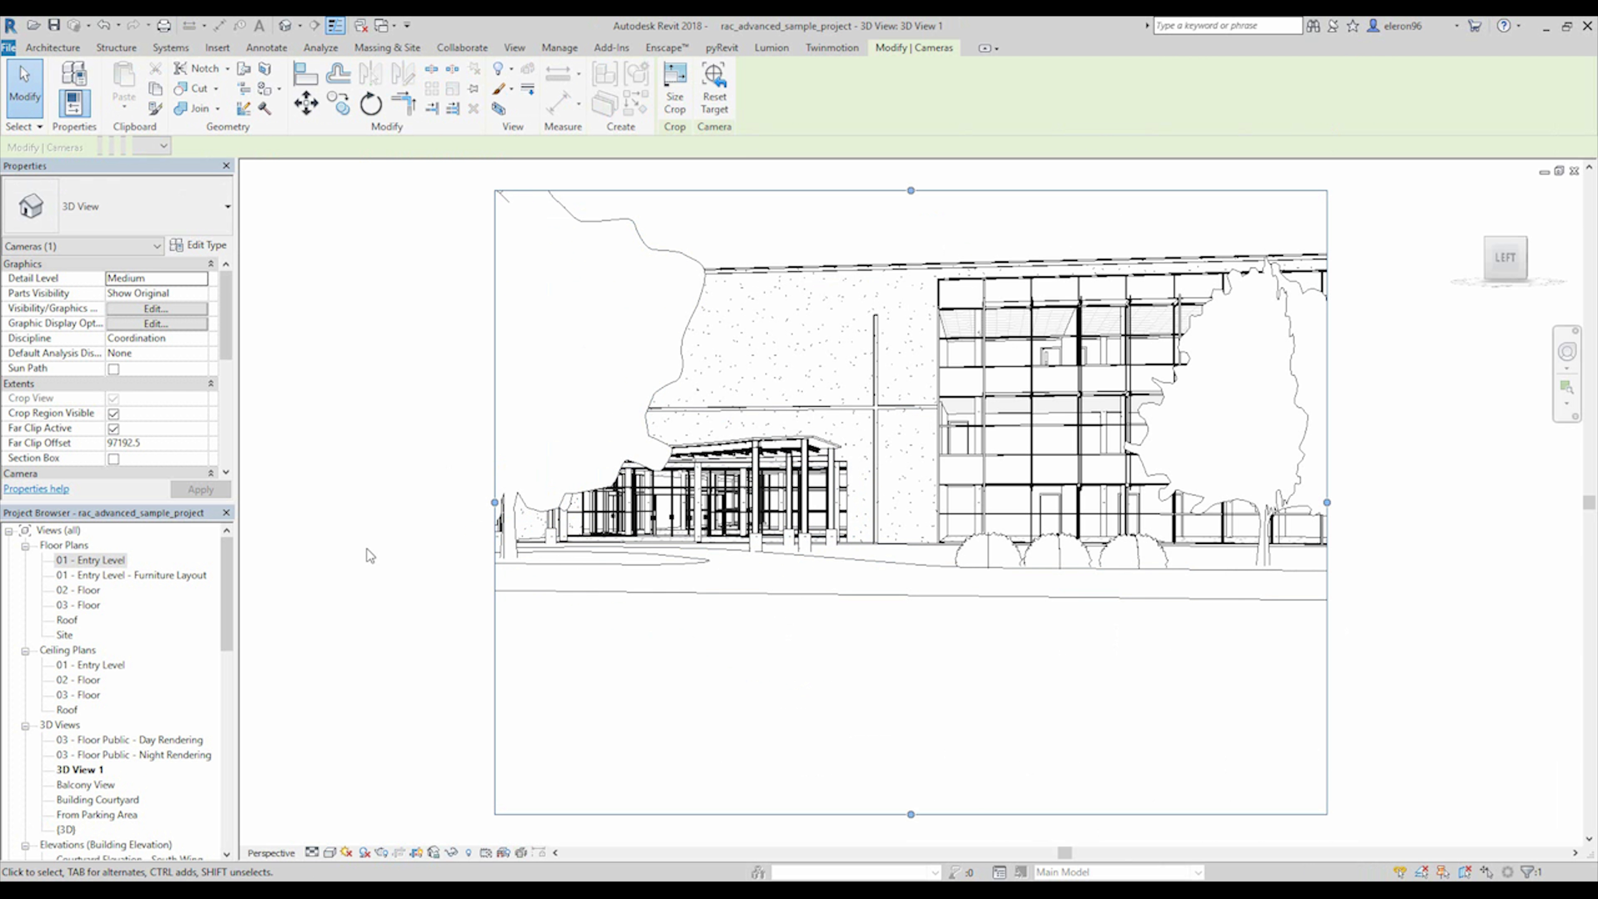
Start Enscape with 3D View 1 as the active view, then bring its render window forward and reposition it over Revit.
left_click(666, 47)
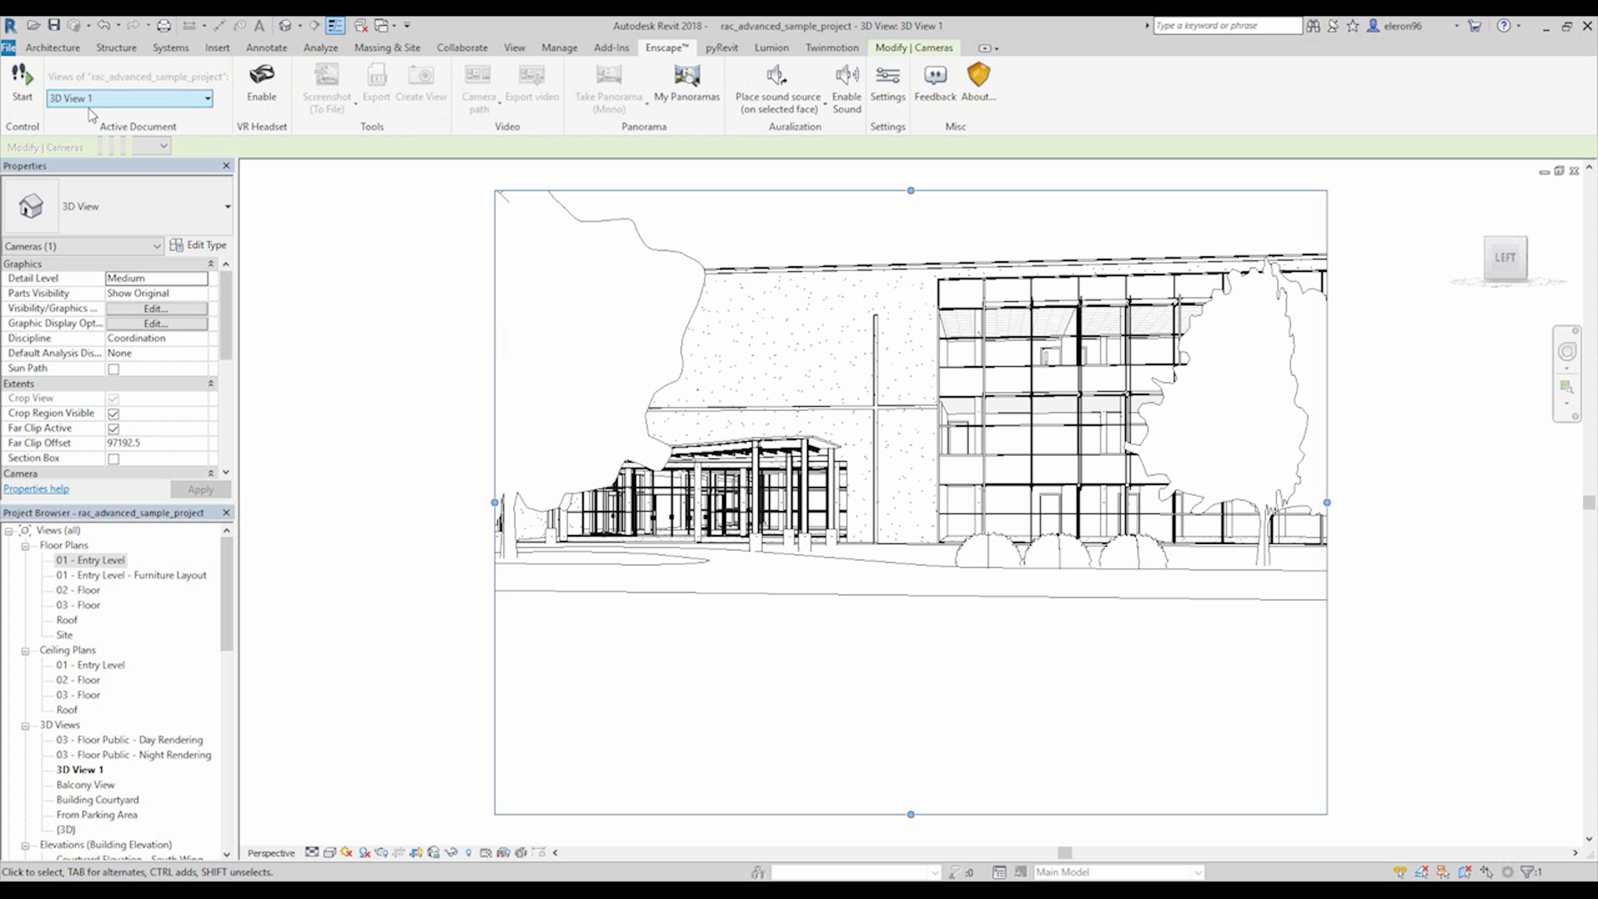
left_click_drag(226, 578, 225, 595)
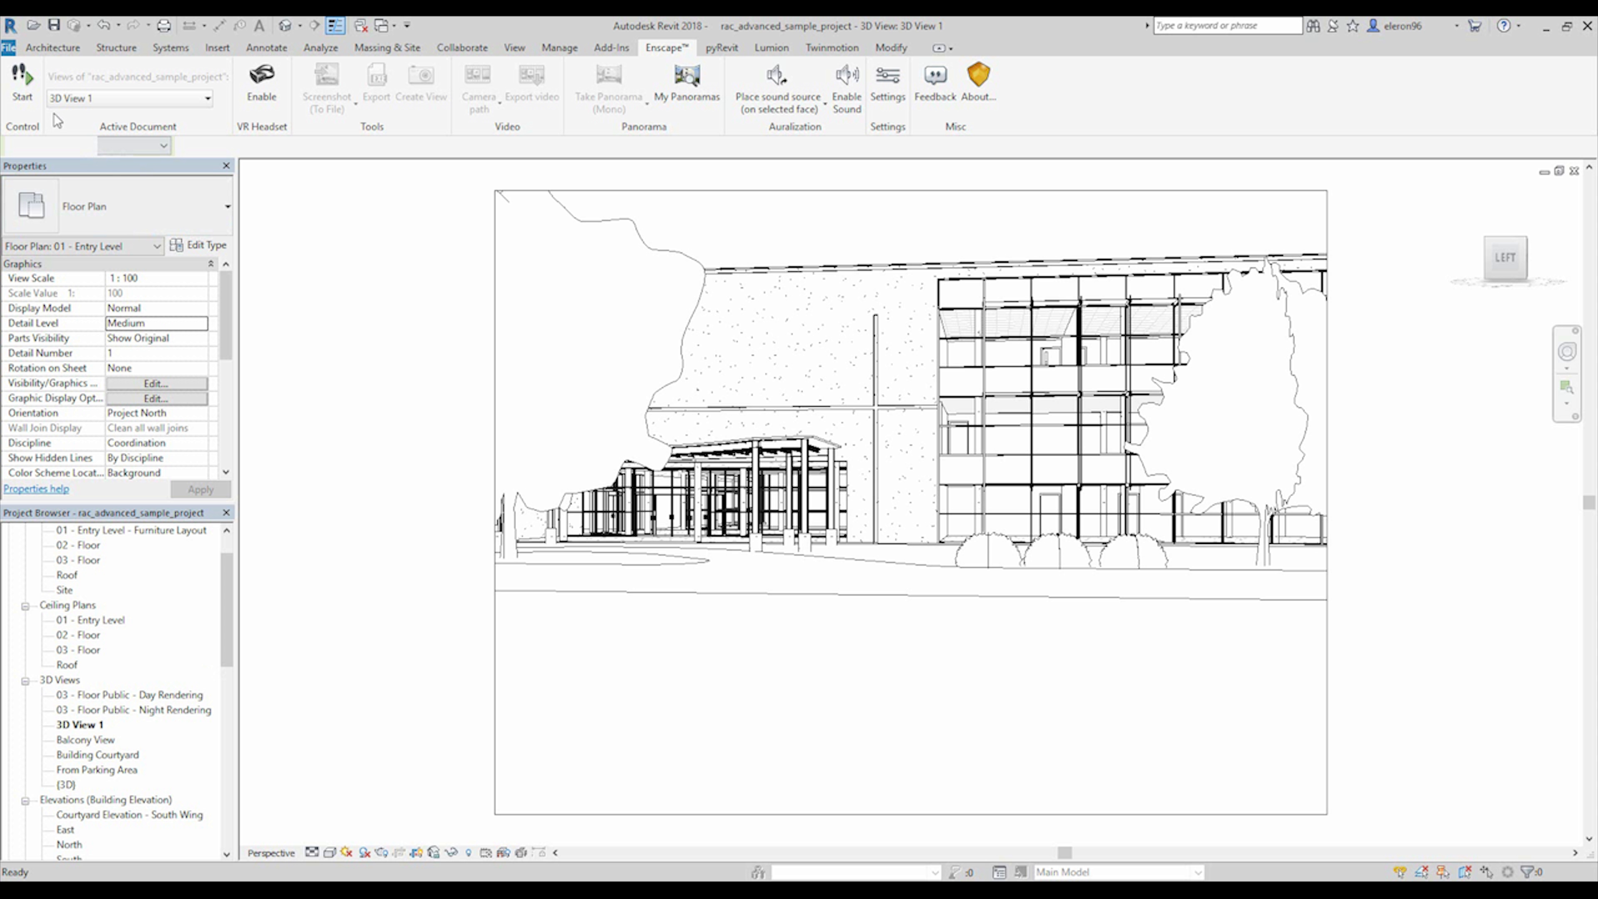
left_click(123, 99)
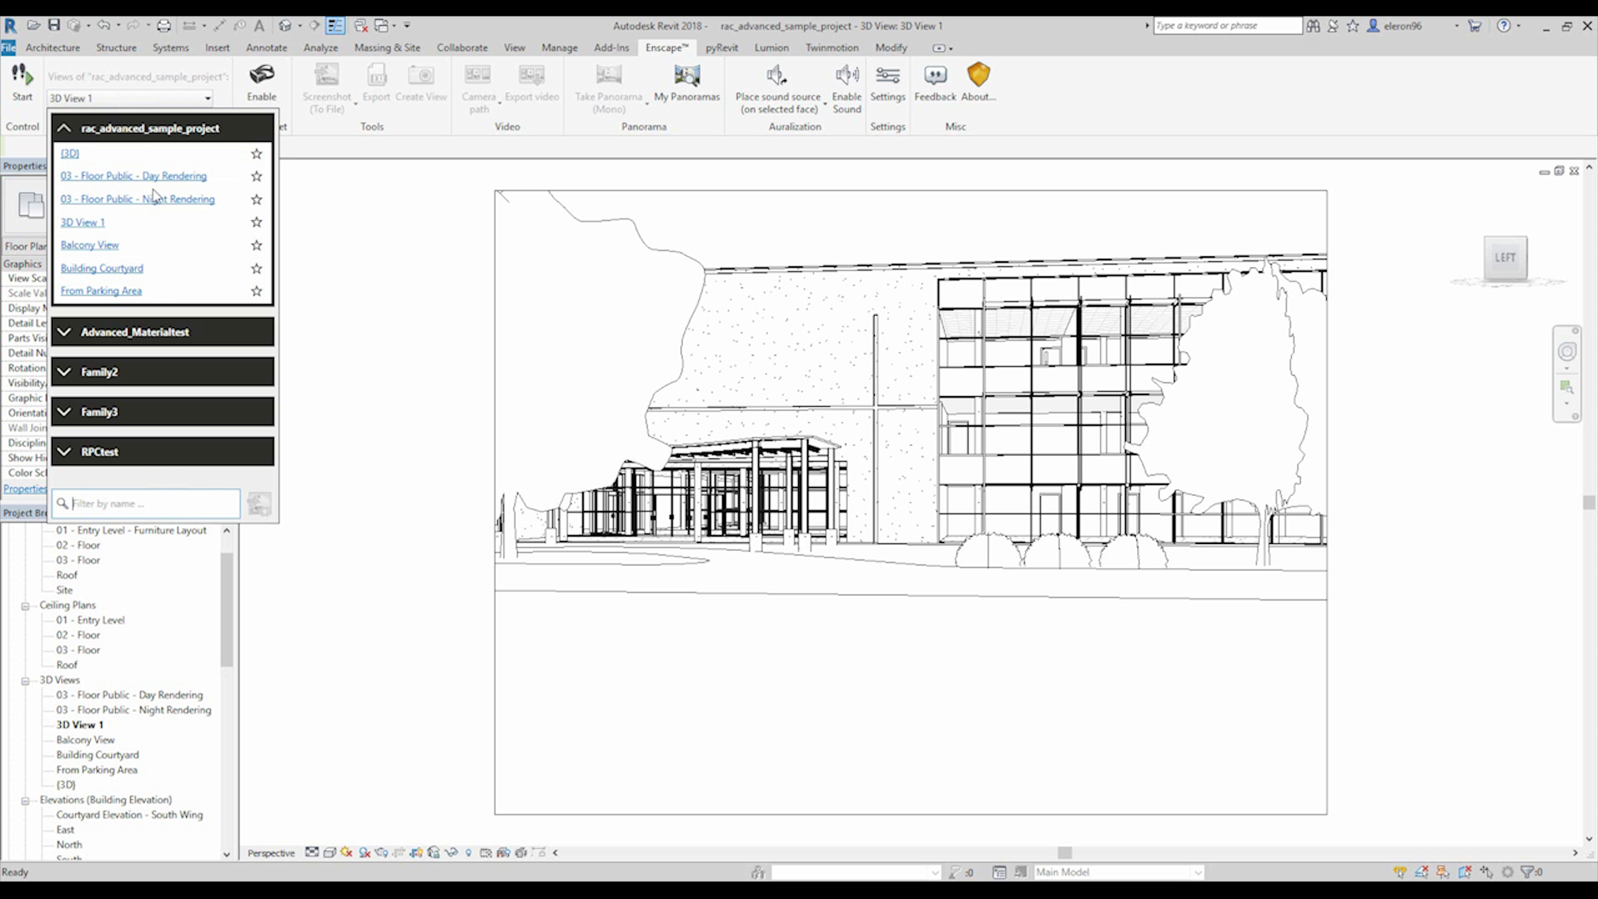
left_click(98, 228)
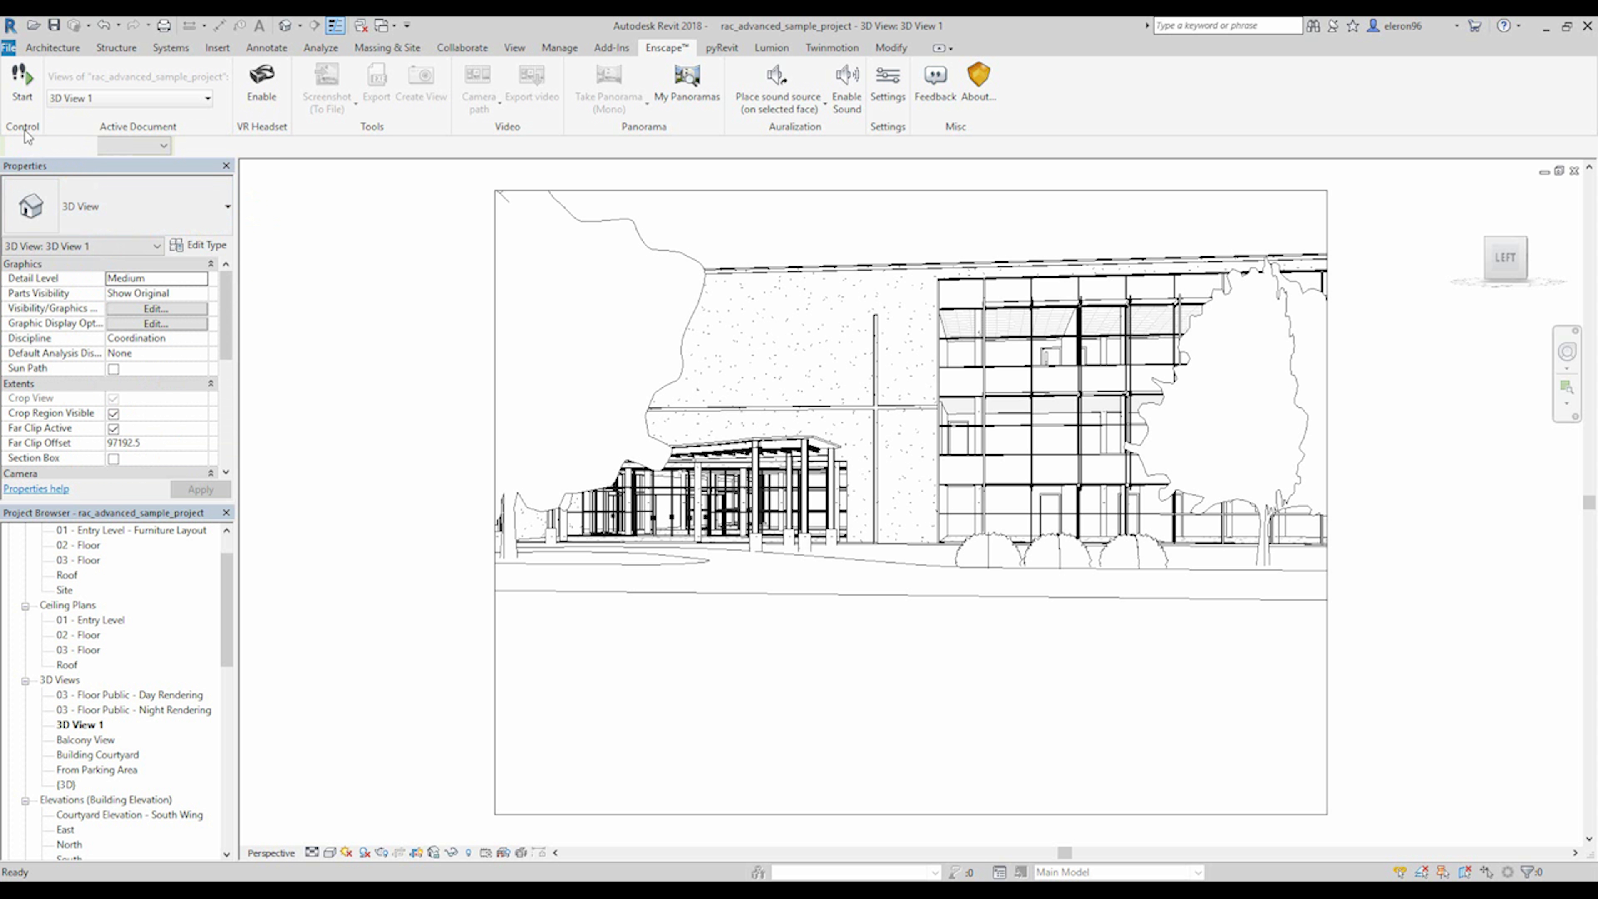
left_click(22, 79)
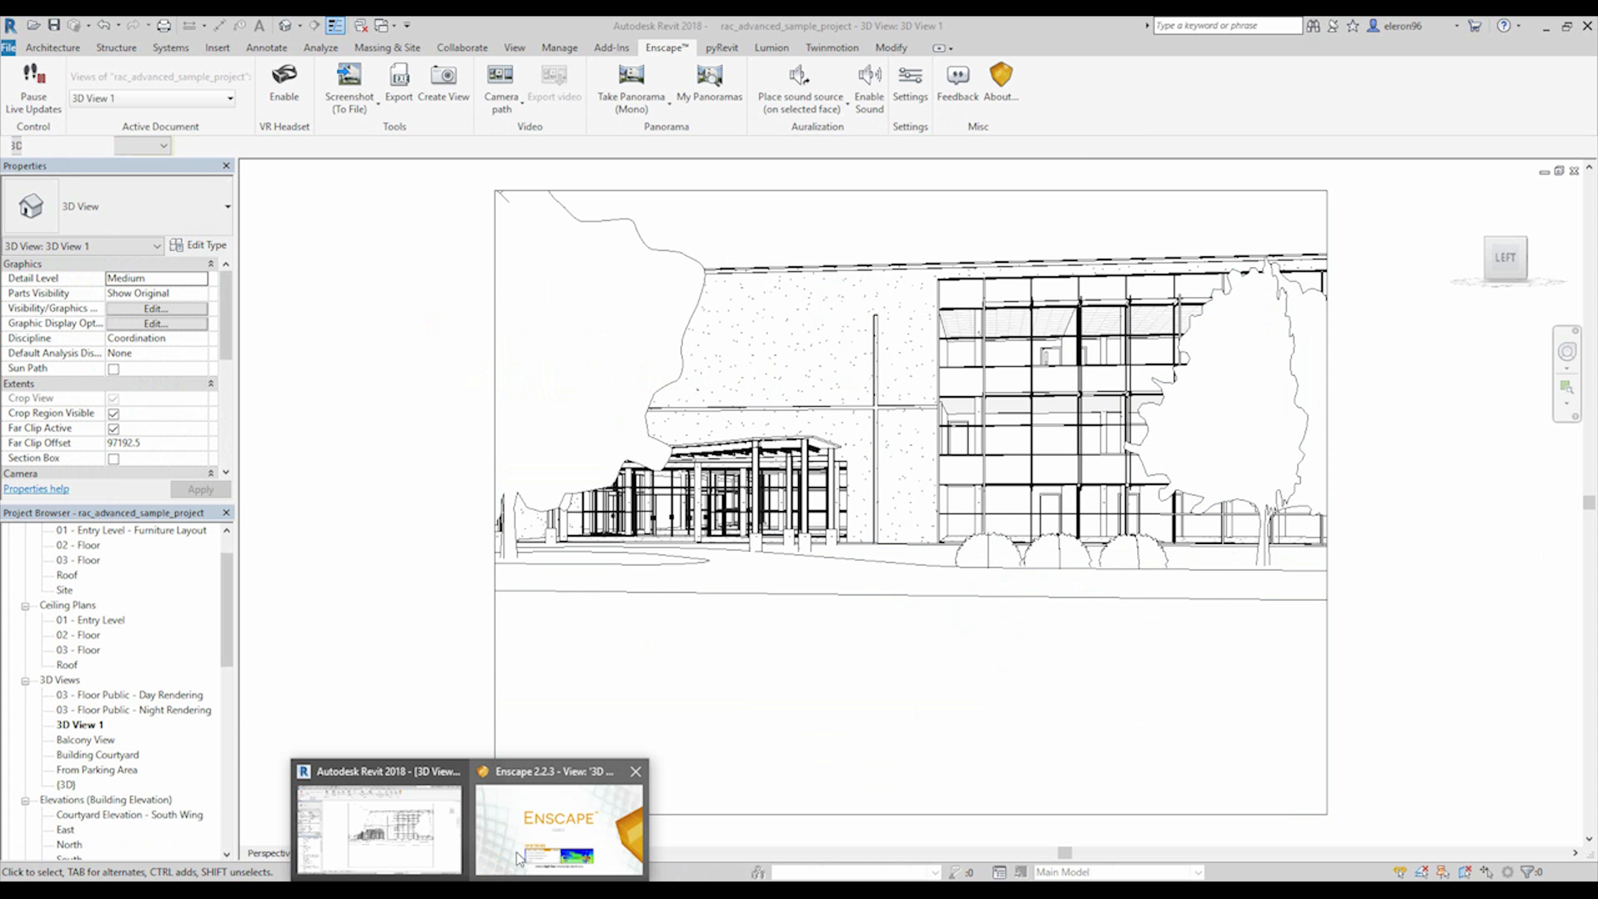
left_click(539, 823)
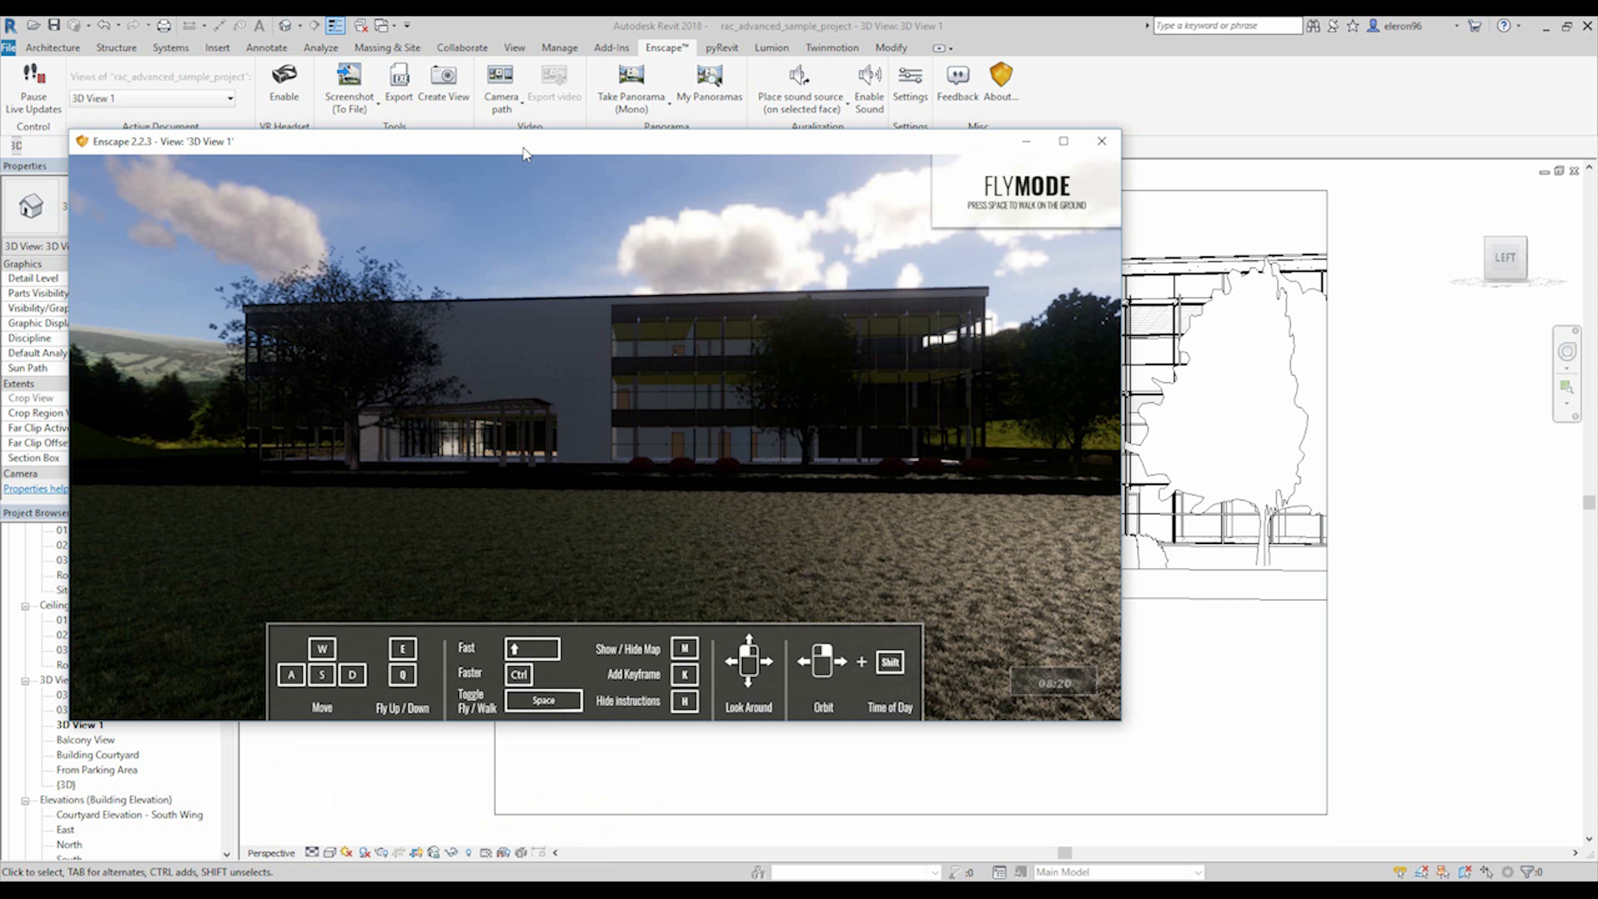
left_click_drag(526, 155, 801, 165)
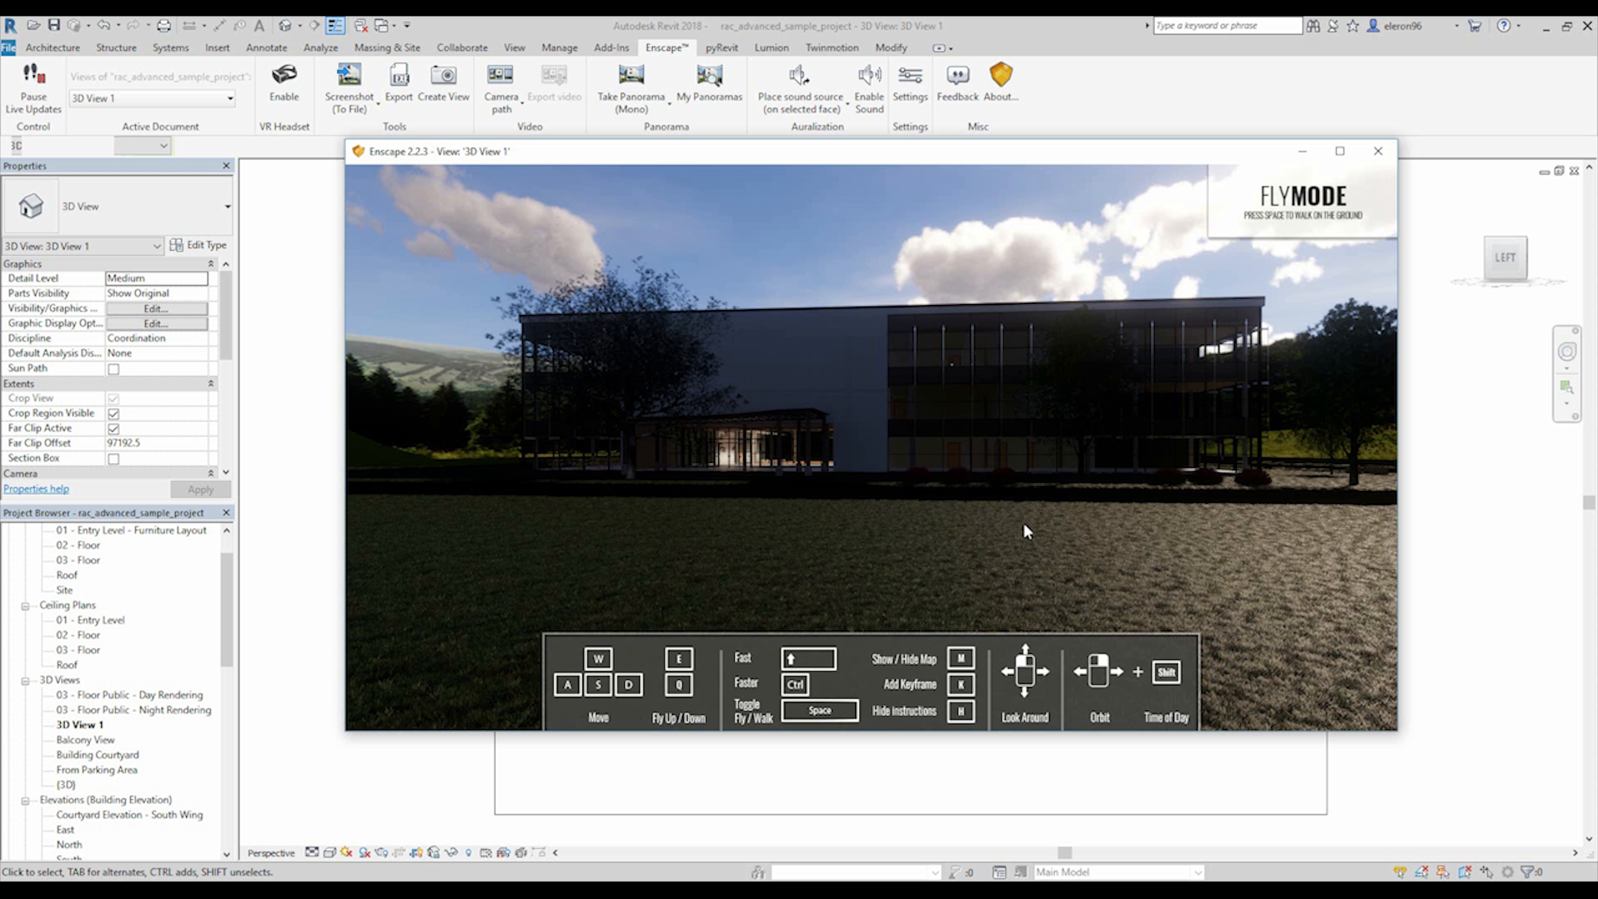
Shift the time of day in the Enscape render to brighter daylight on the building's facade.
right_click_drag(1025, 530, 1427, 532, "shift")
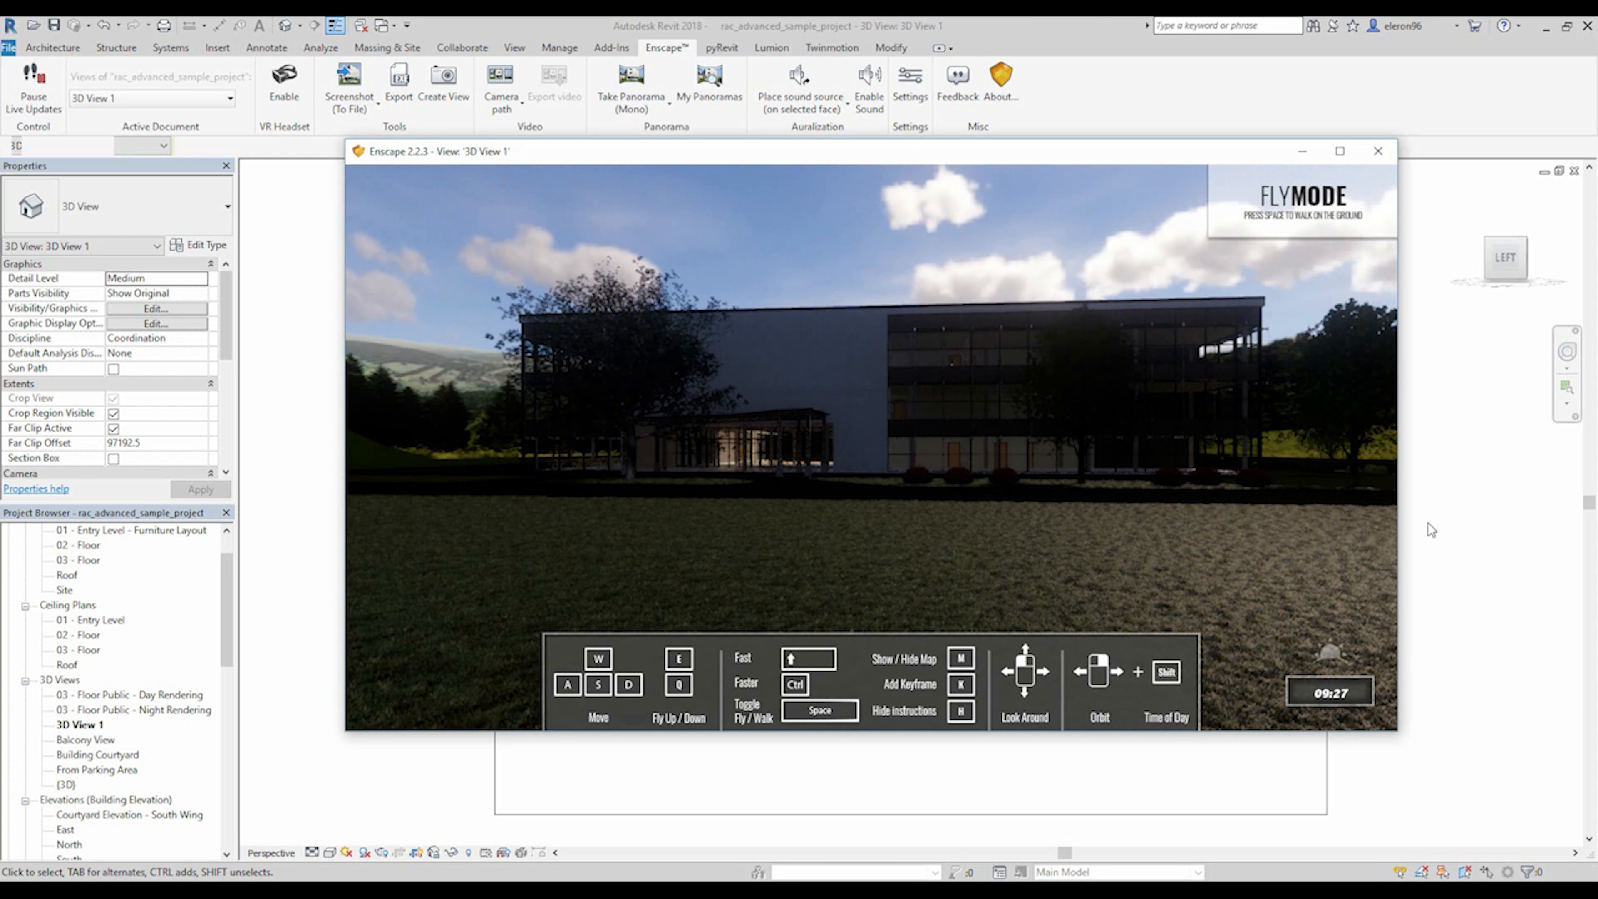
right_click_drag(944, 534, 1252, 533, "shift")
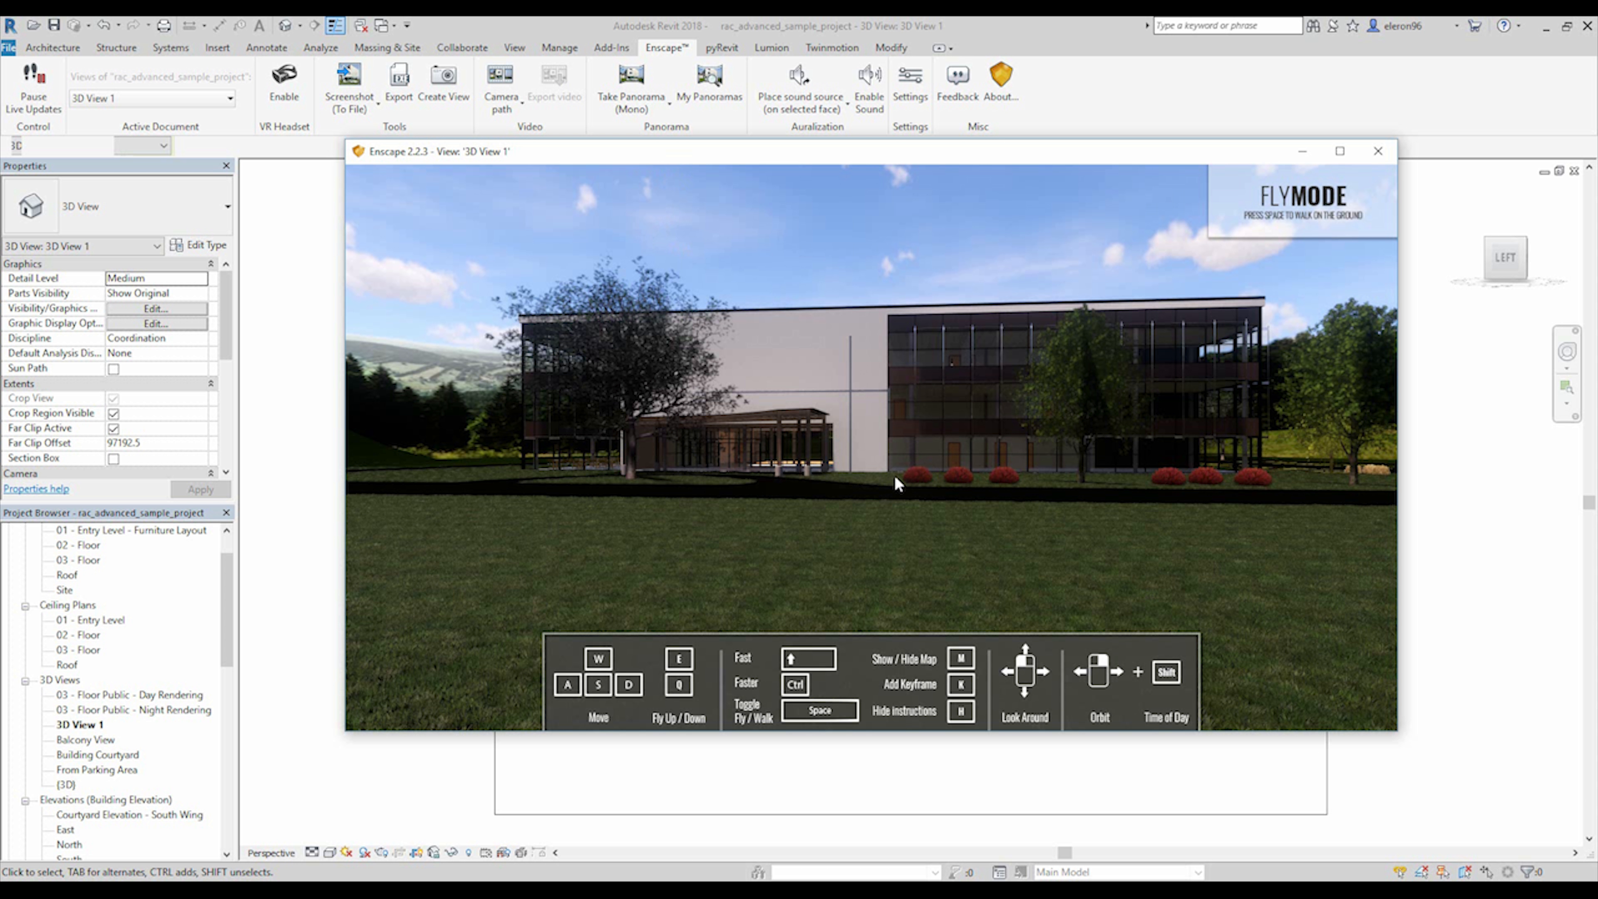
Try the walk and fly modes and move the camera to frame the building's corner behind the trees and red shrubs.
left_click_drag(945, 435, 1138, 433)
key("space")
key("w")
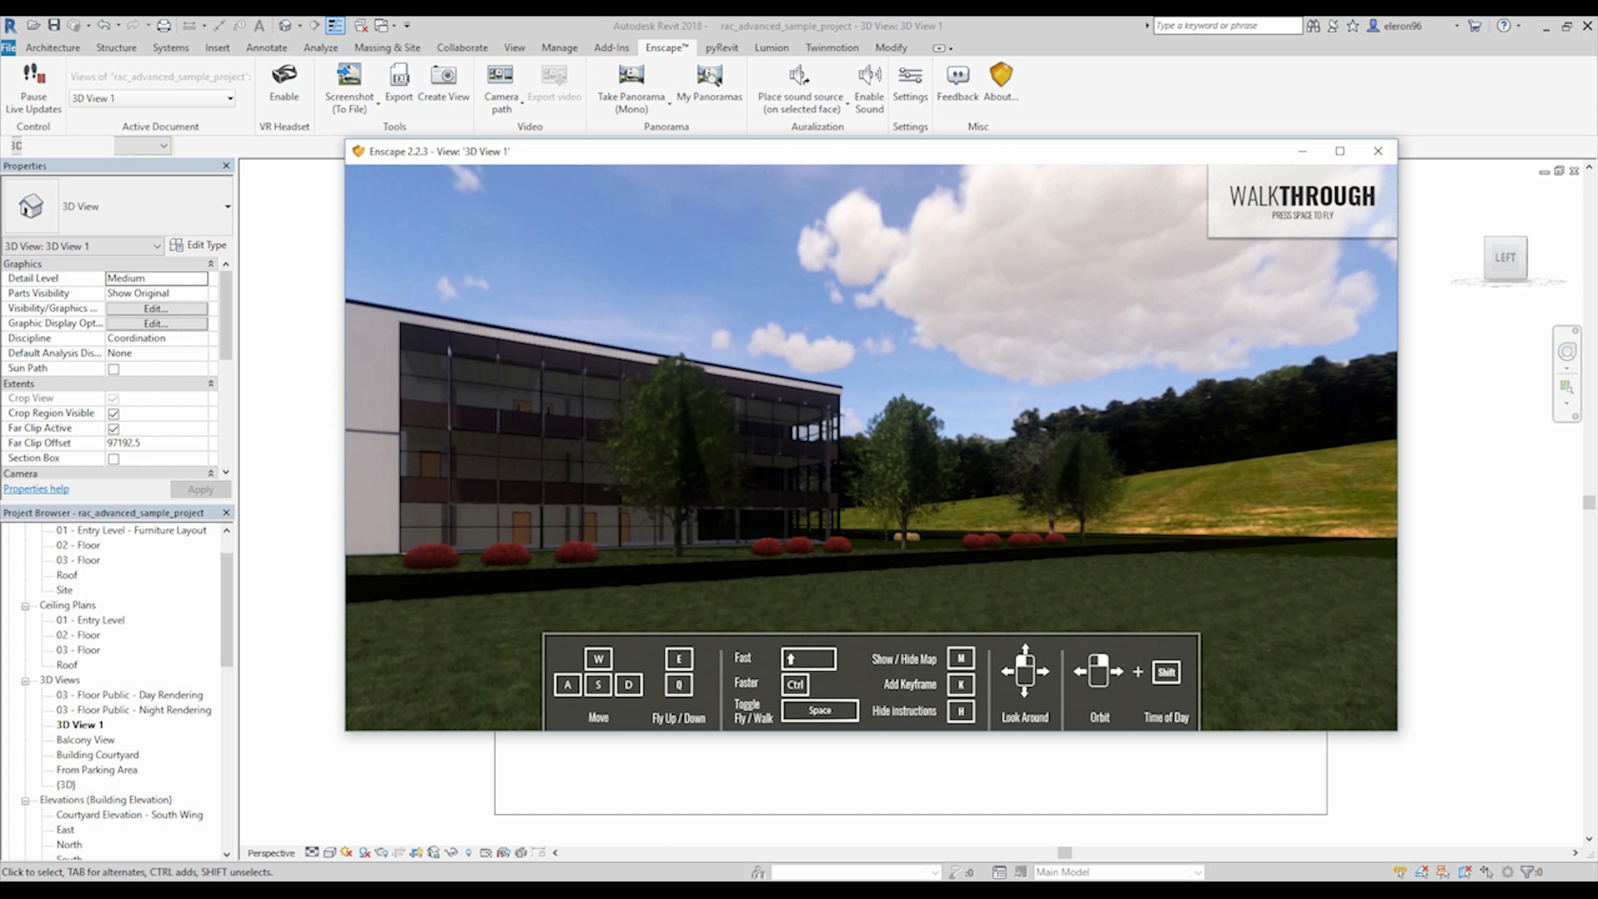
key("space")
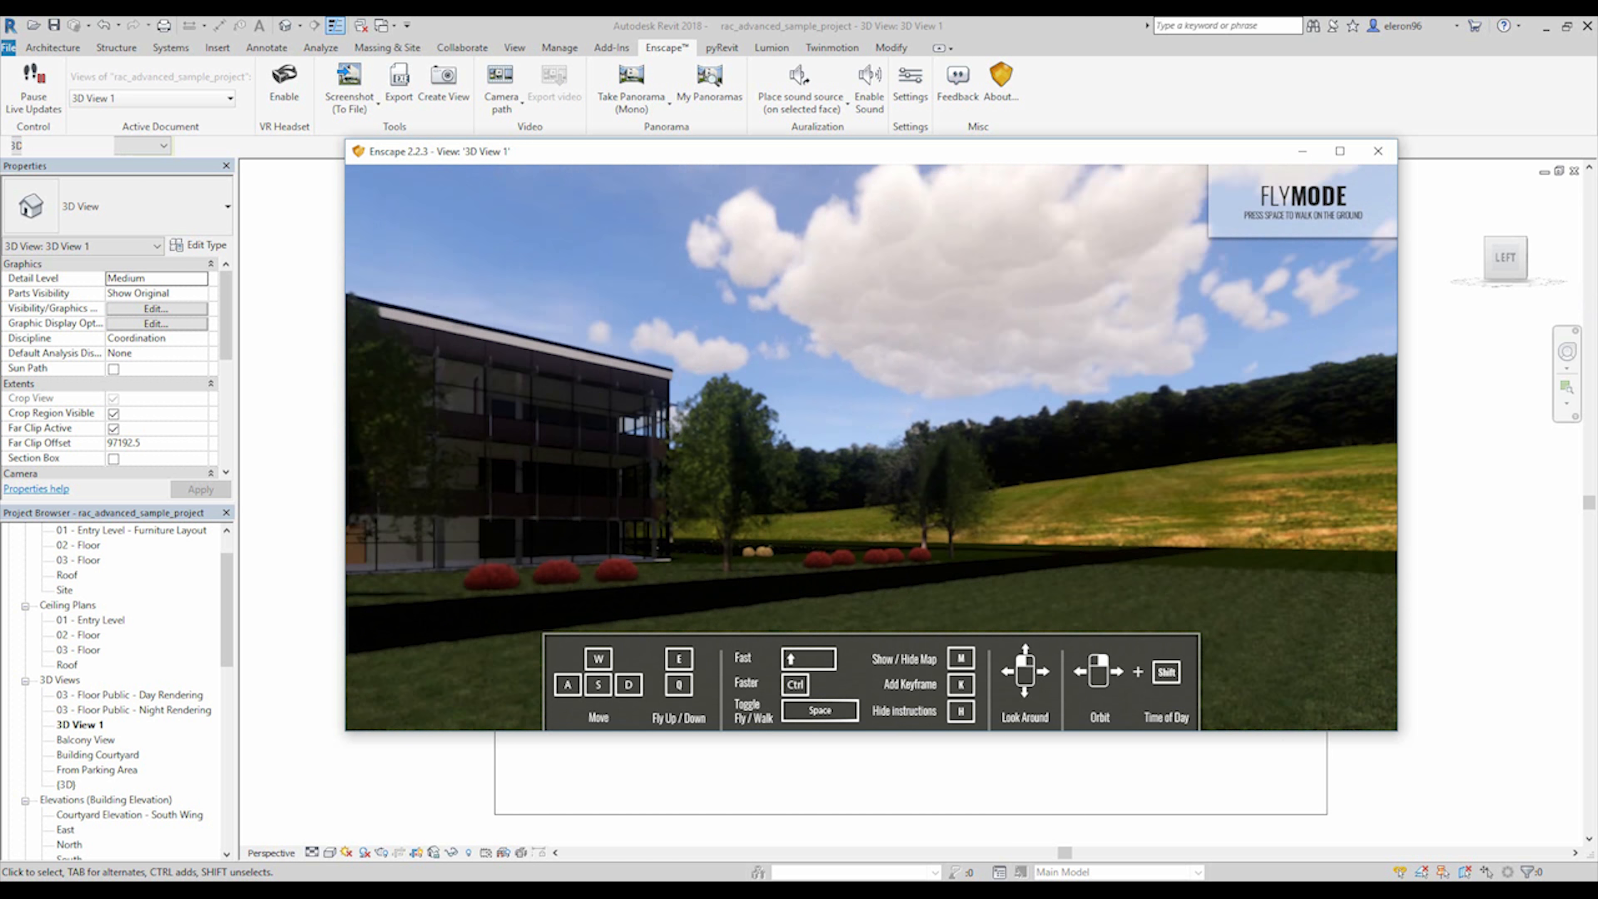
left_click_drag(1139, 441, 4, 733)
key("w")
key("s")
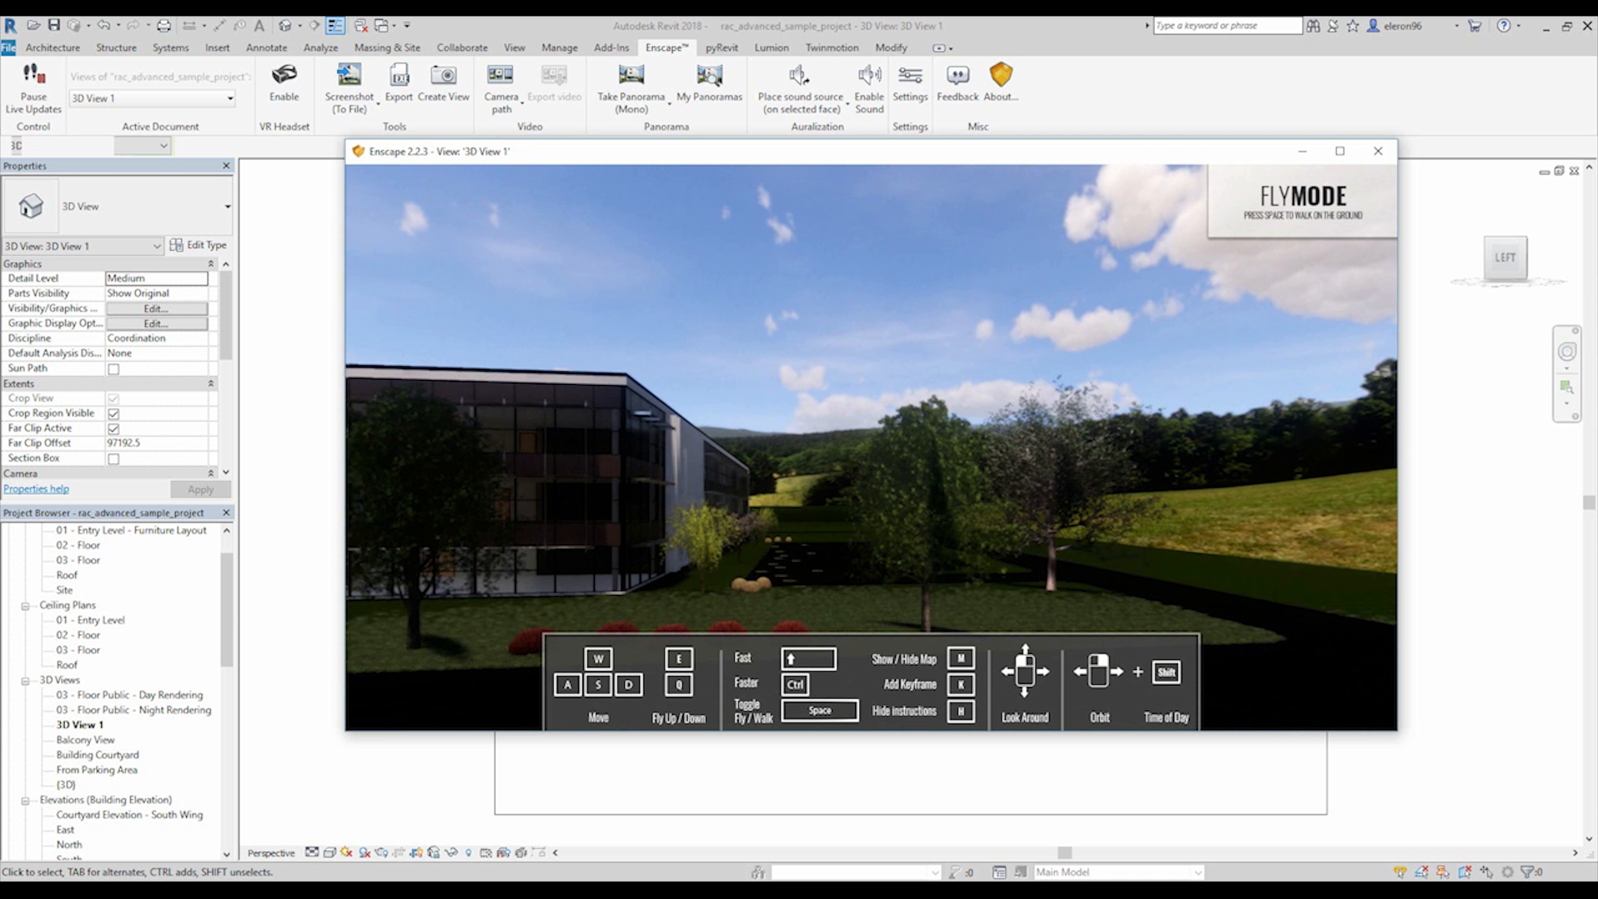
left_click_drag(870, 441, 698, 482)
key("w")
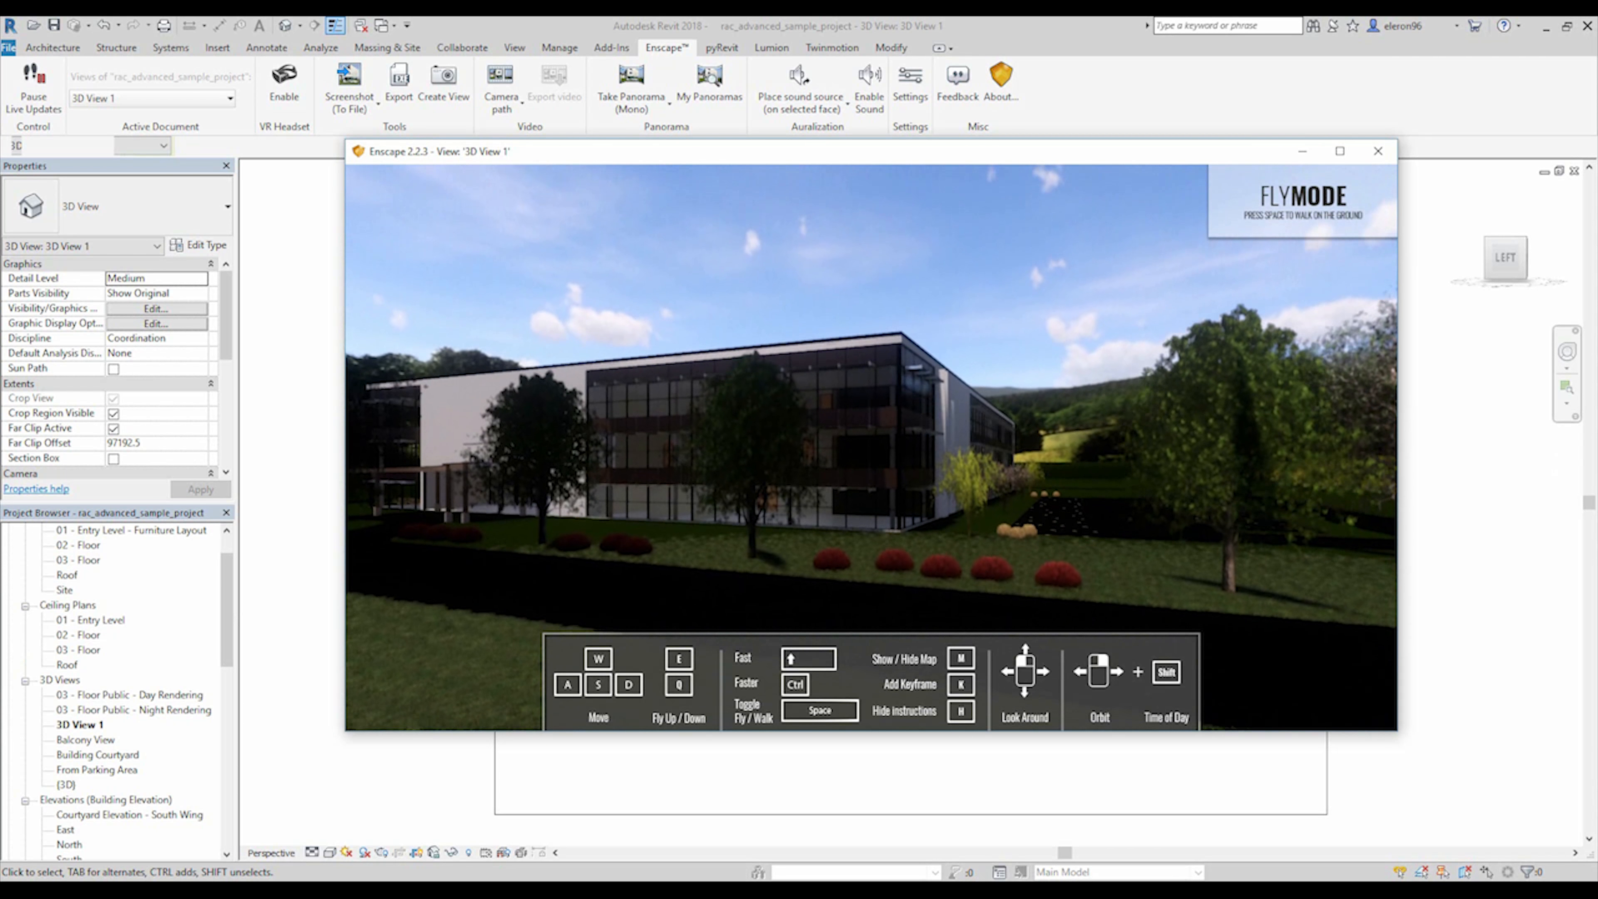
right_click_drag(871, 447, 896, 416)
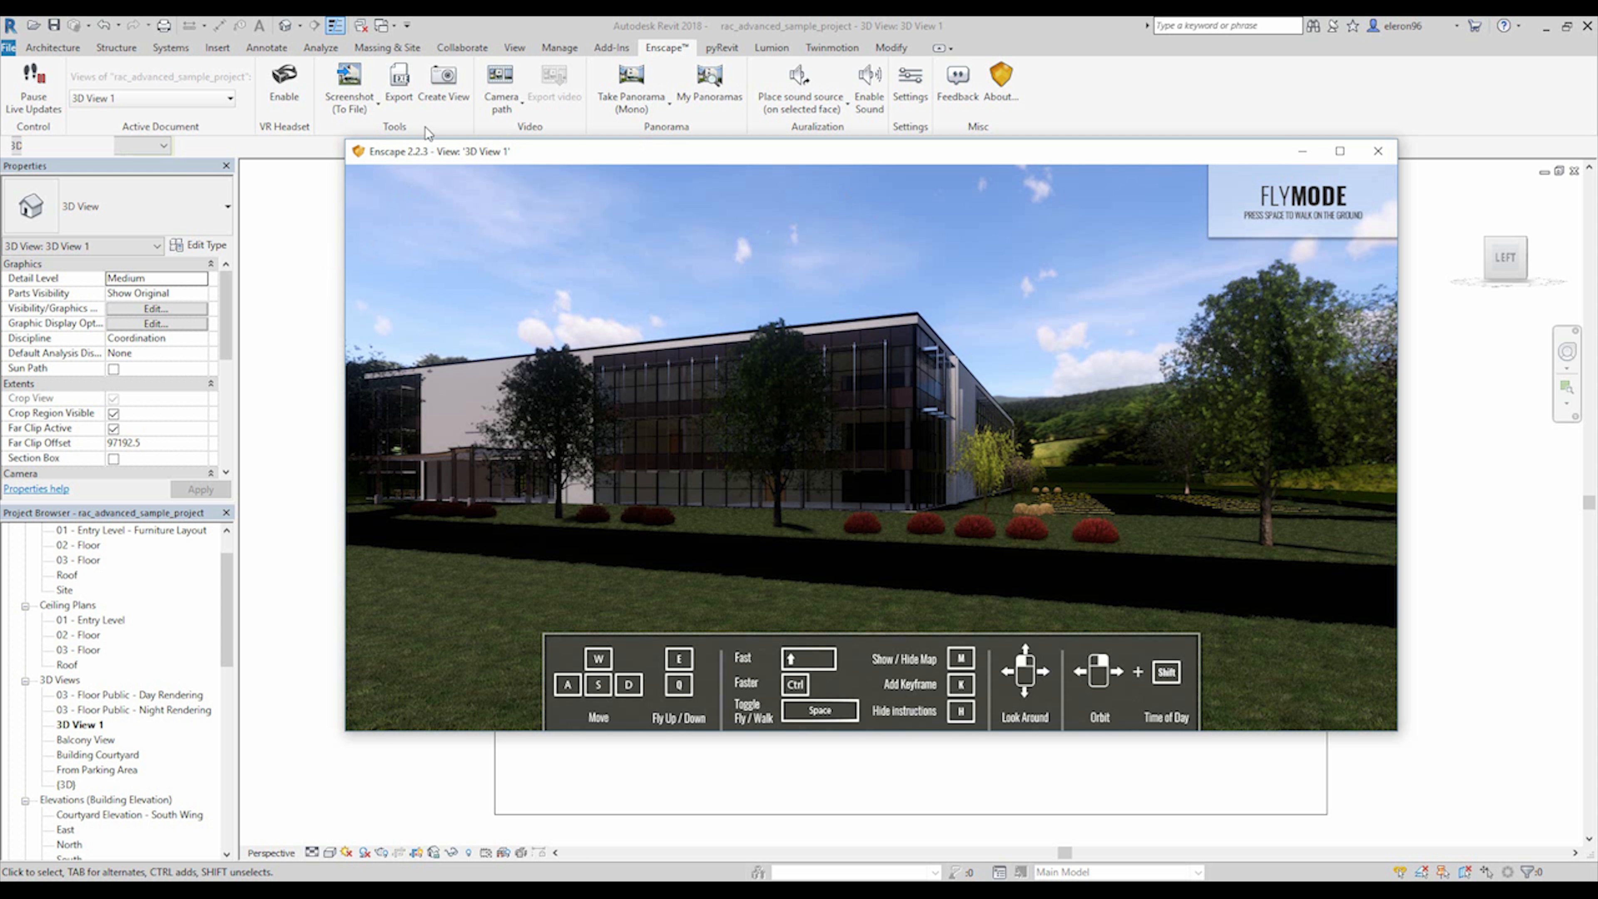
Create a Revit view named Enscape View 1 from the current Enscape camera and open it.
left_click_drag(458, 156, 442, 203)
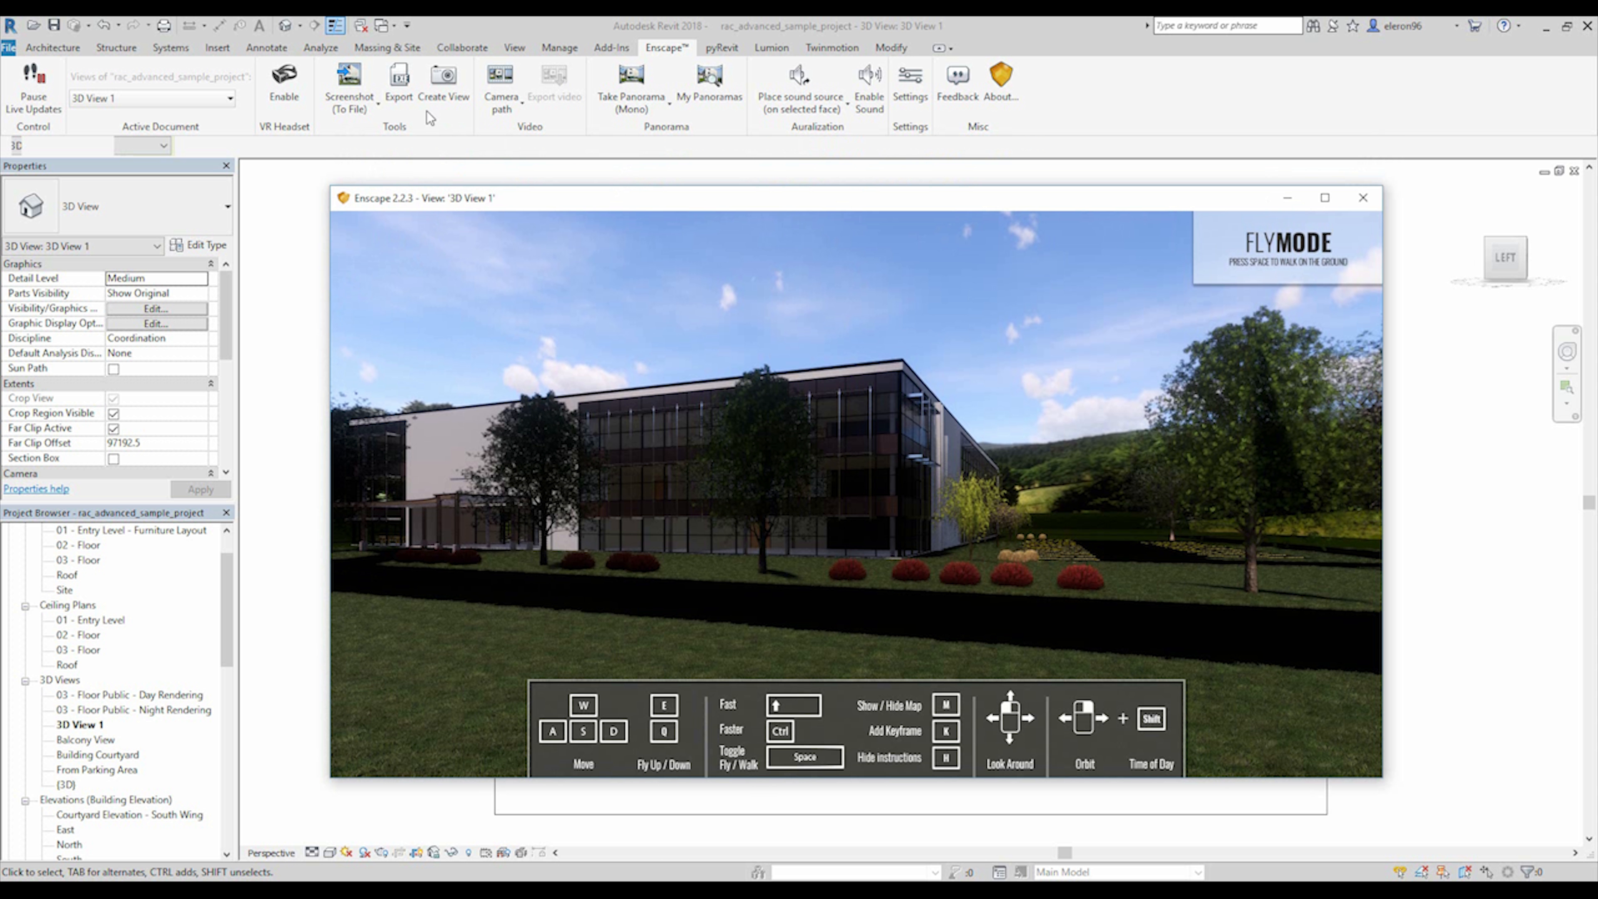
left_click(444, 83)
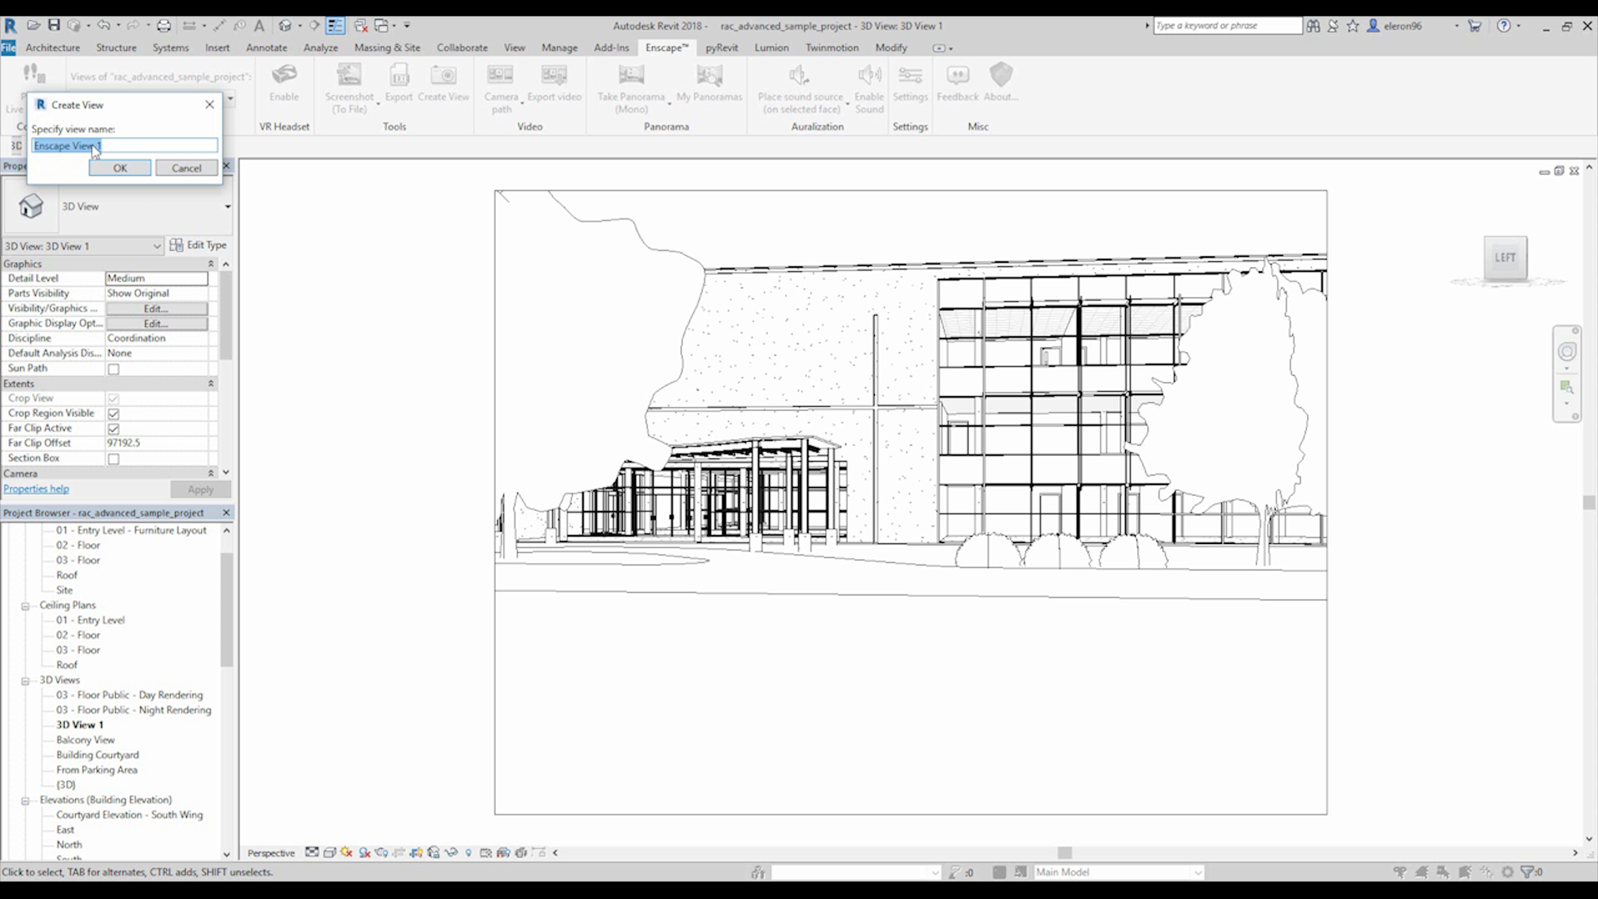
left_click(119, 167)
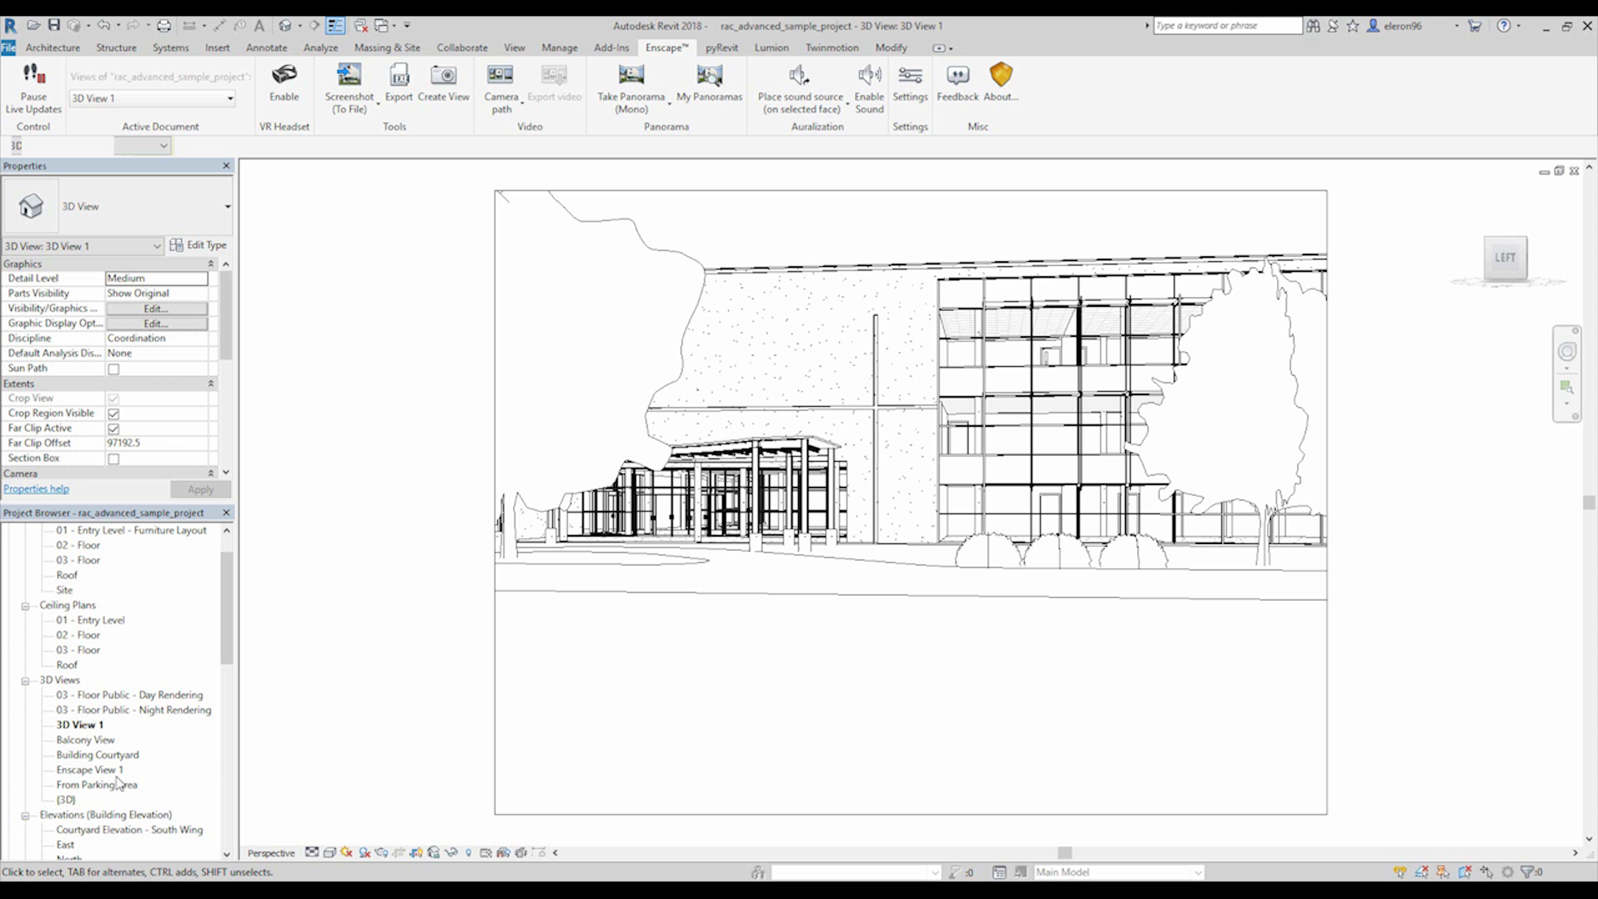
double_click(89, 769)
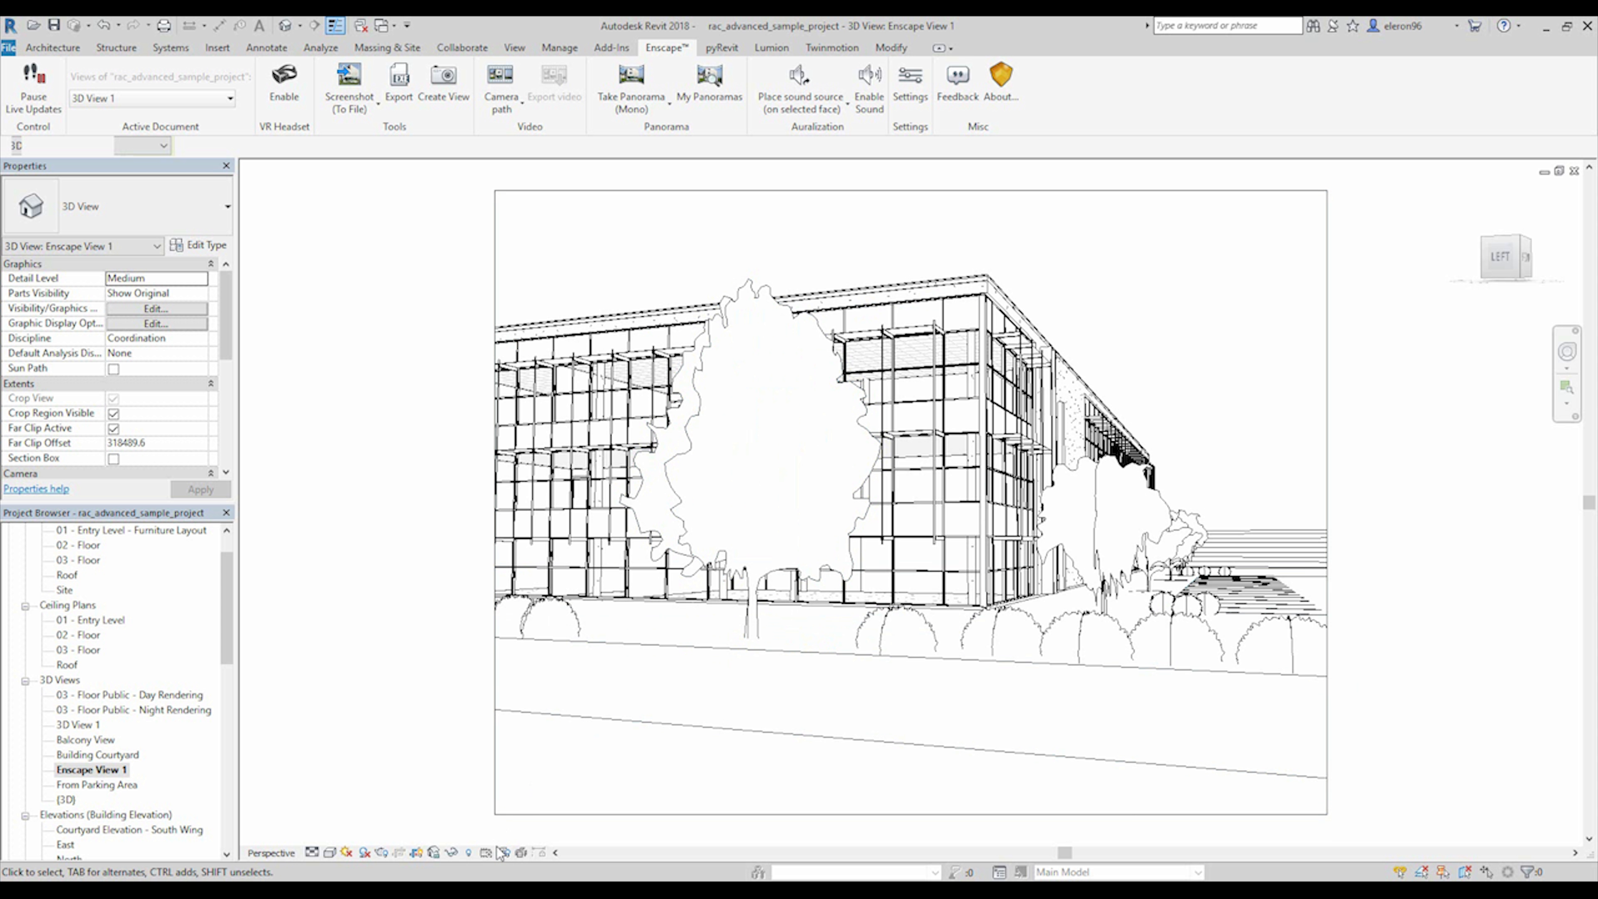
Bring the Enscape render window back beside its general settings and set the Field of View to 84° / 16.6mm.
mouse_move(472, 889)
left_click(533, 840)
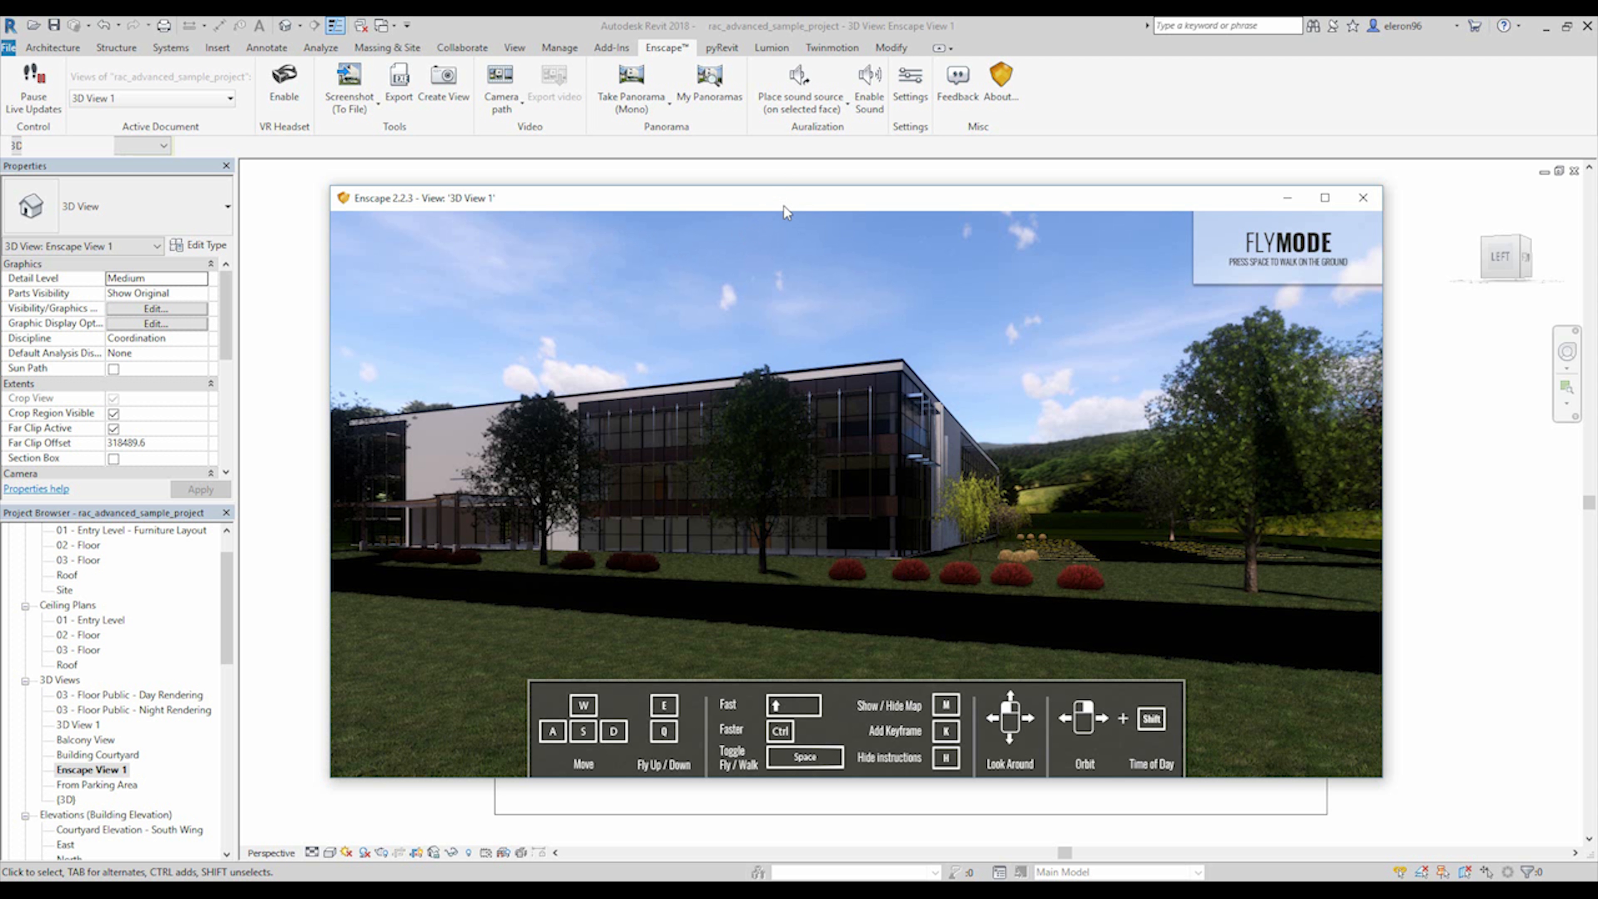
mouse_move(784, 206)
left_mouse_down()
mouse_move(614, 186)
mouse_move(484, 195)
left_mouse_up()
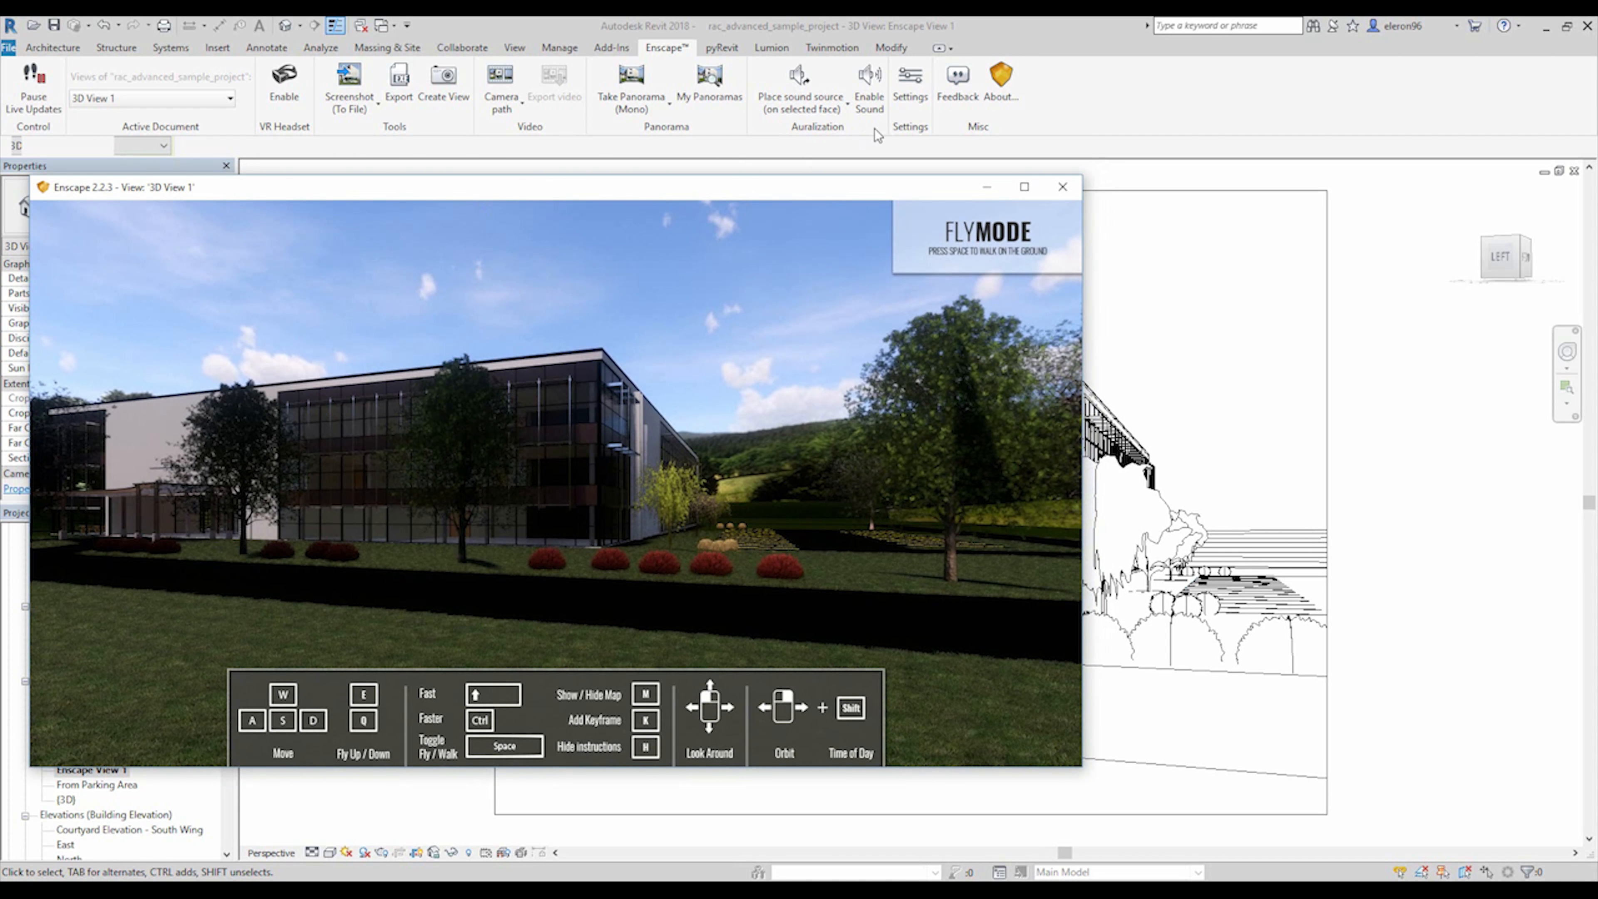
left_click(918, 89)
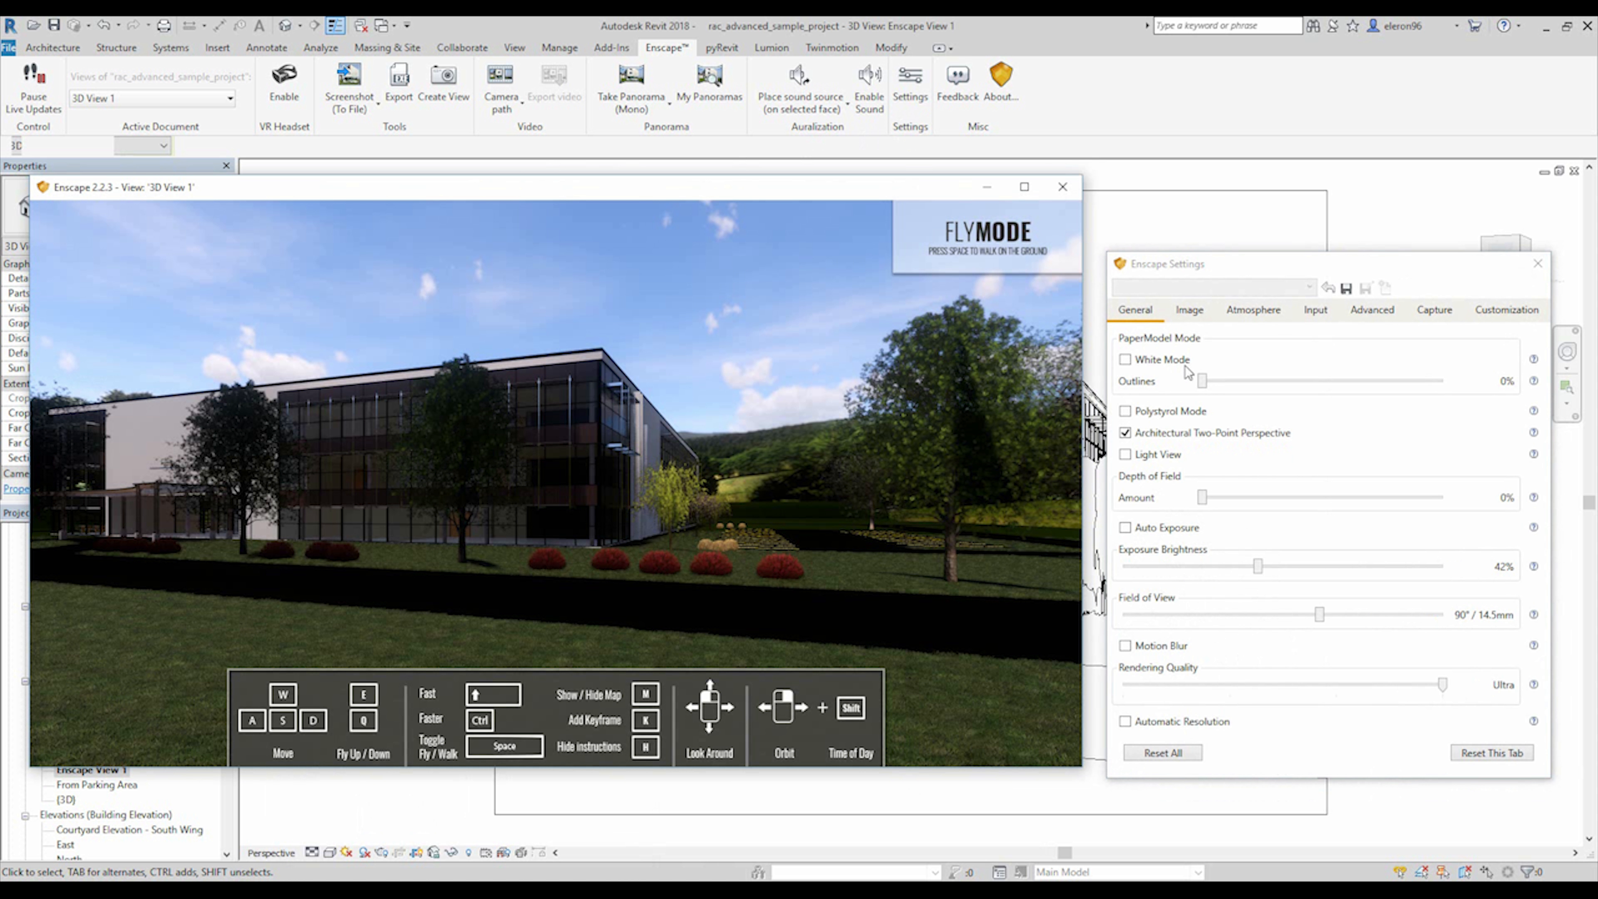
left_click_drag(1253, 263, 1243, 184)
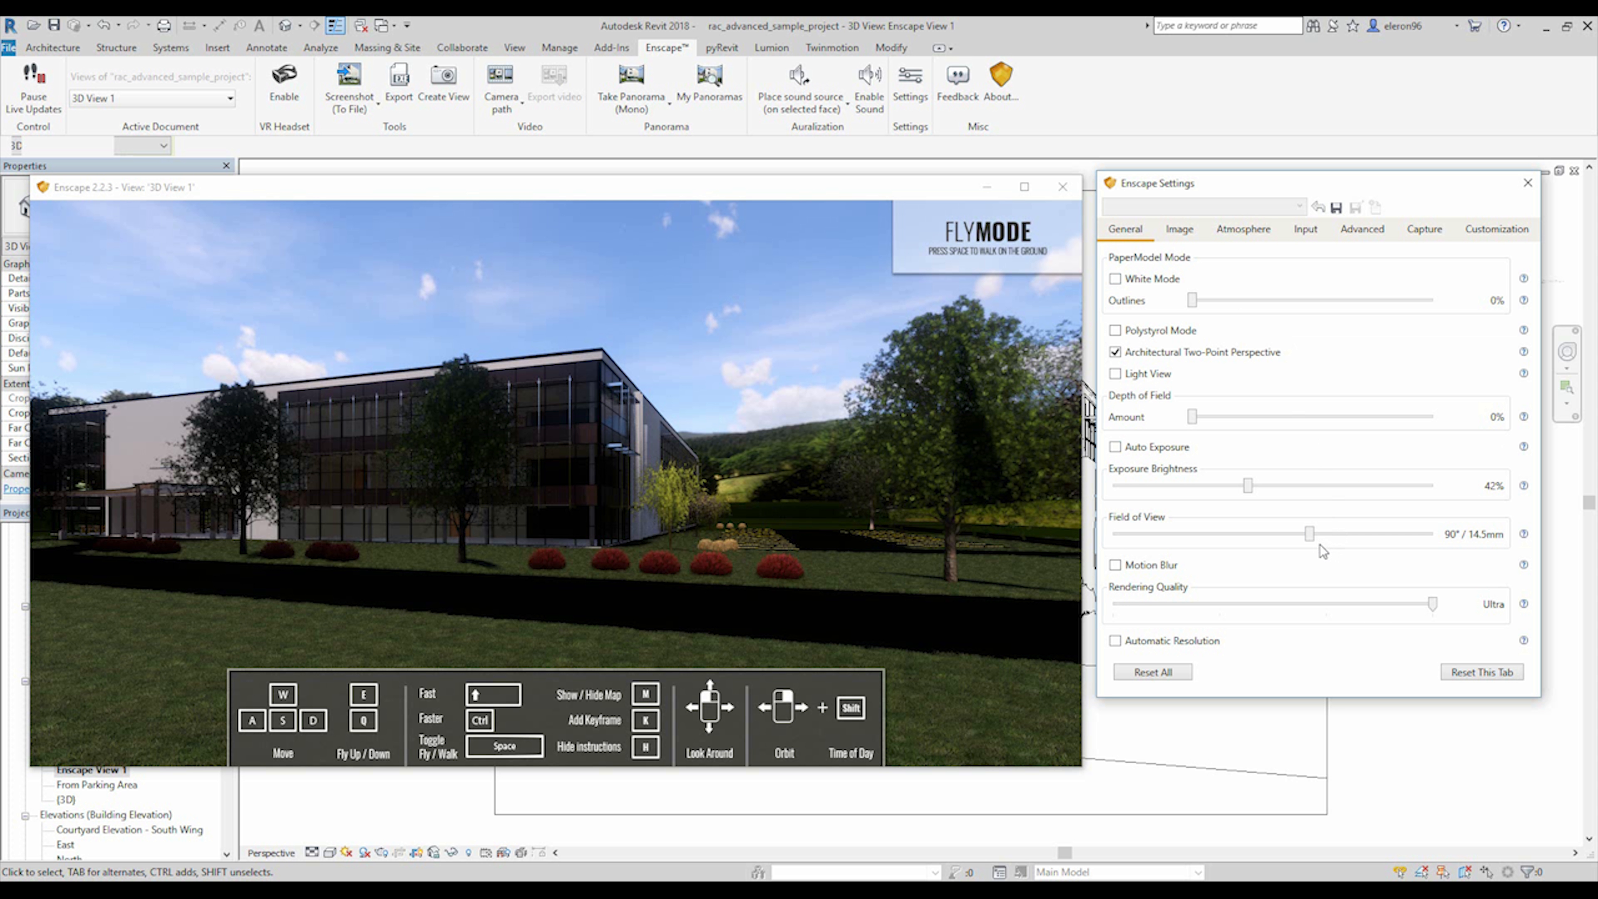
mouse_move(1312, 539)
left_mouse_down()
mouse_move(1373, 538)
mouse_move(1295, 538)
left_mouse_up()
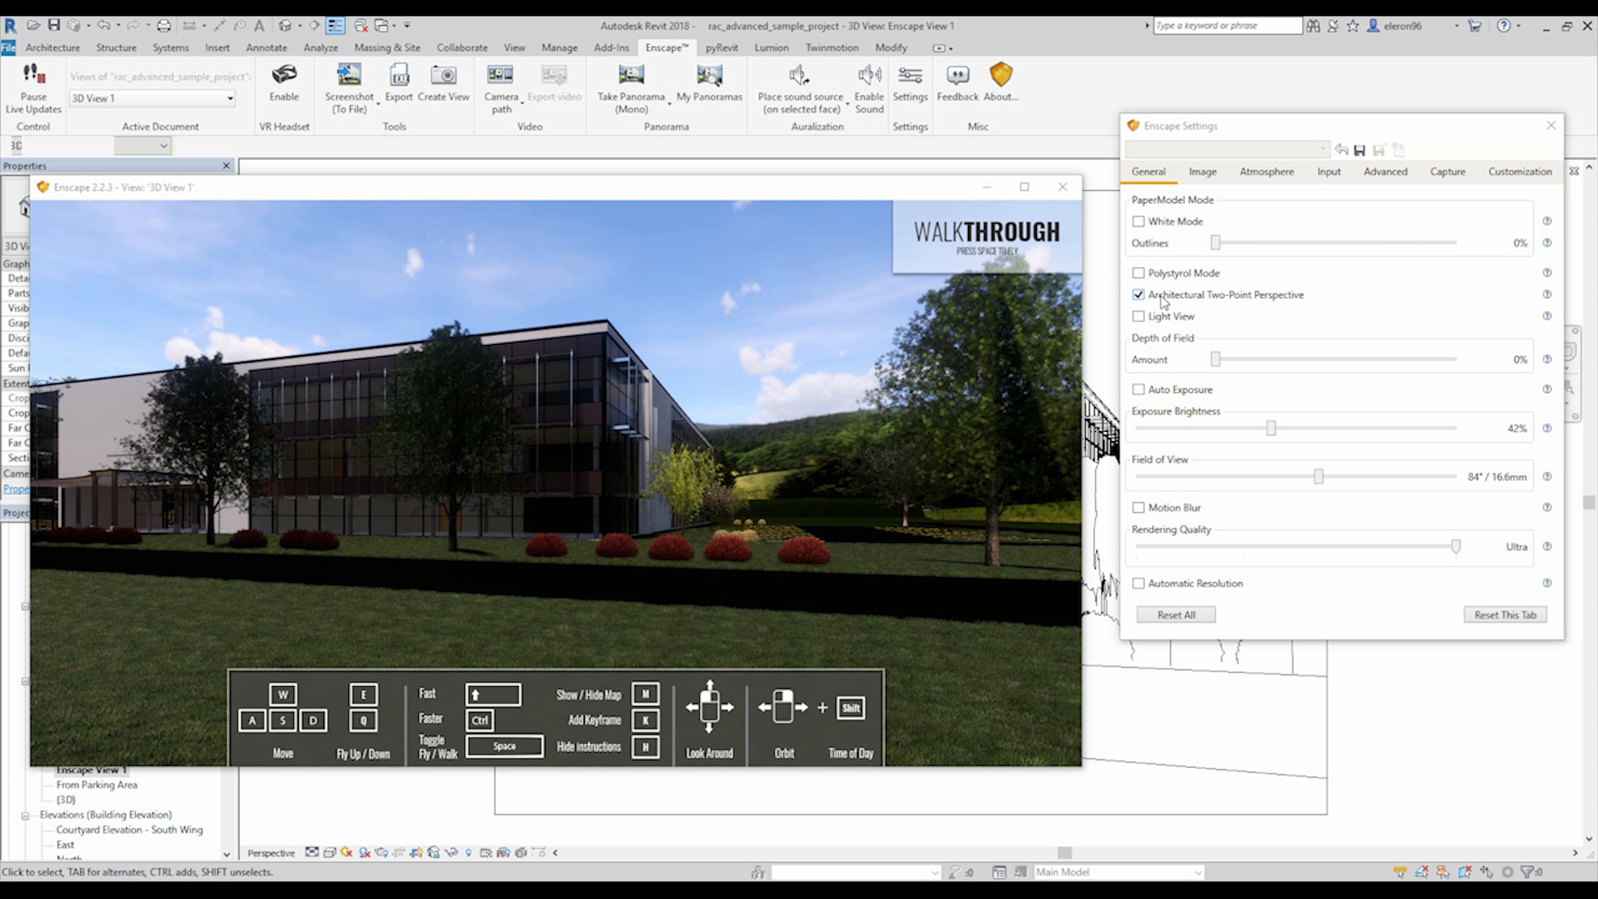
Turn Architectural Two-Point Perspective off and back on to compare the effect.
left_click(1140, 297)
left_click(1139, 297)
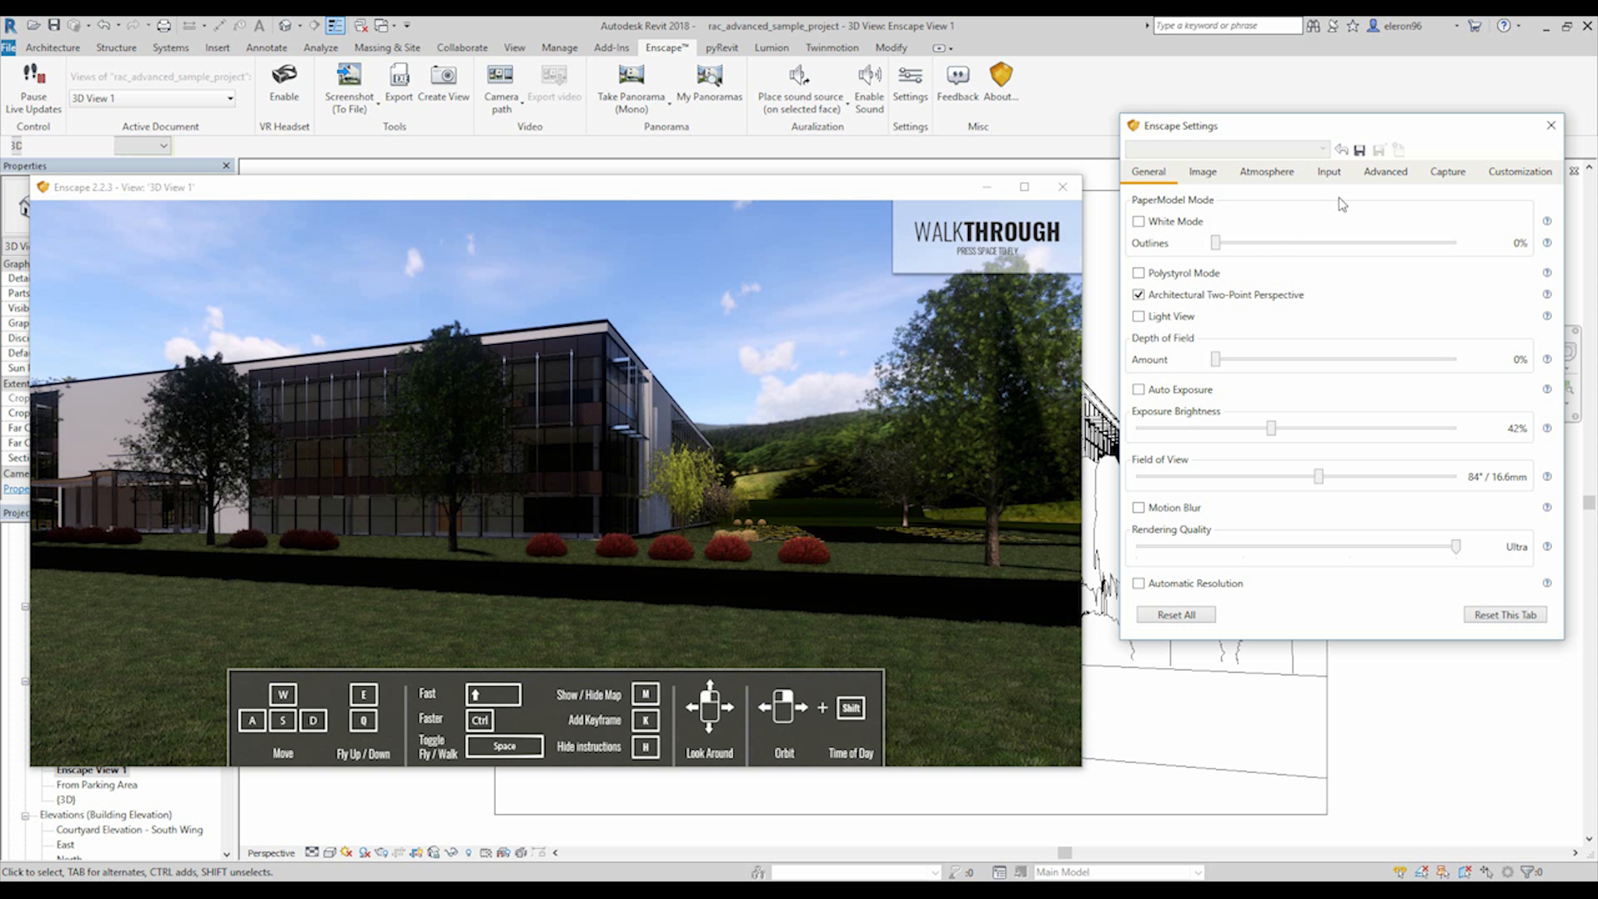
Compare the fly and walk camera heights and set the Spectator Height to 1.72m in the advanced Enscape settings.
left_click(1375, 179)
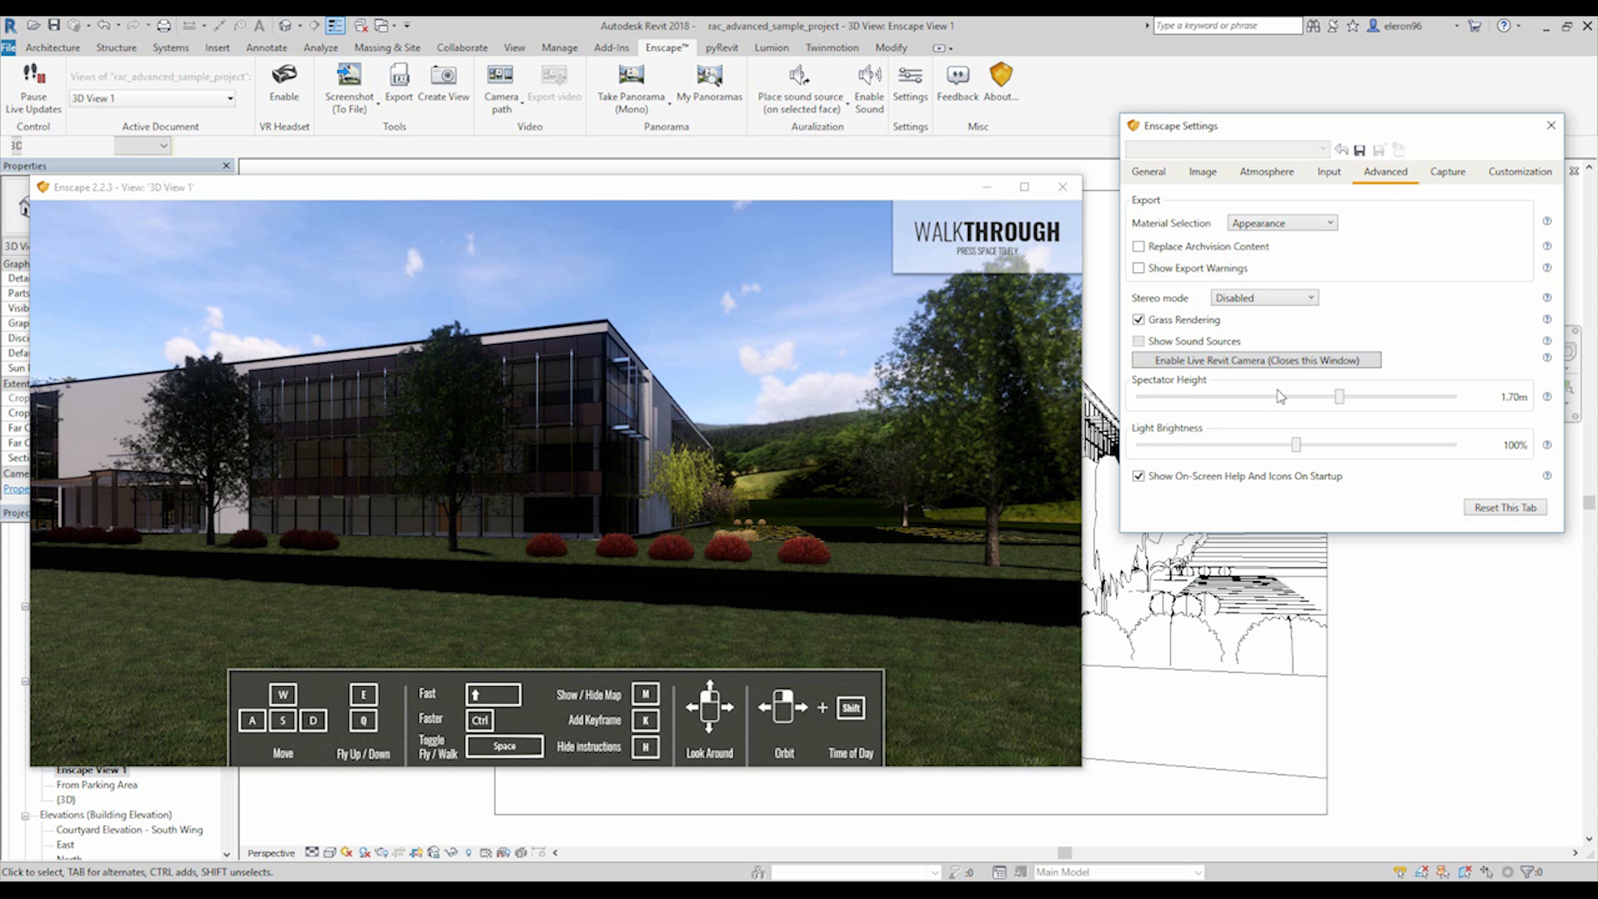
left_click(863, 473)
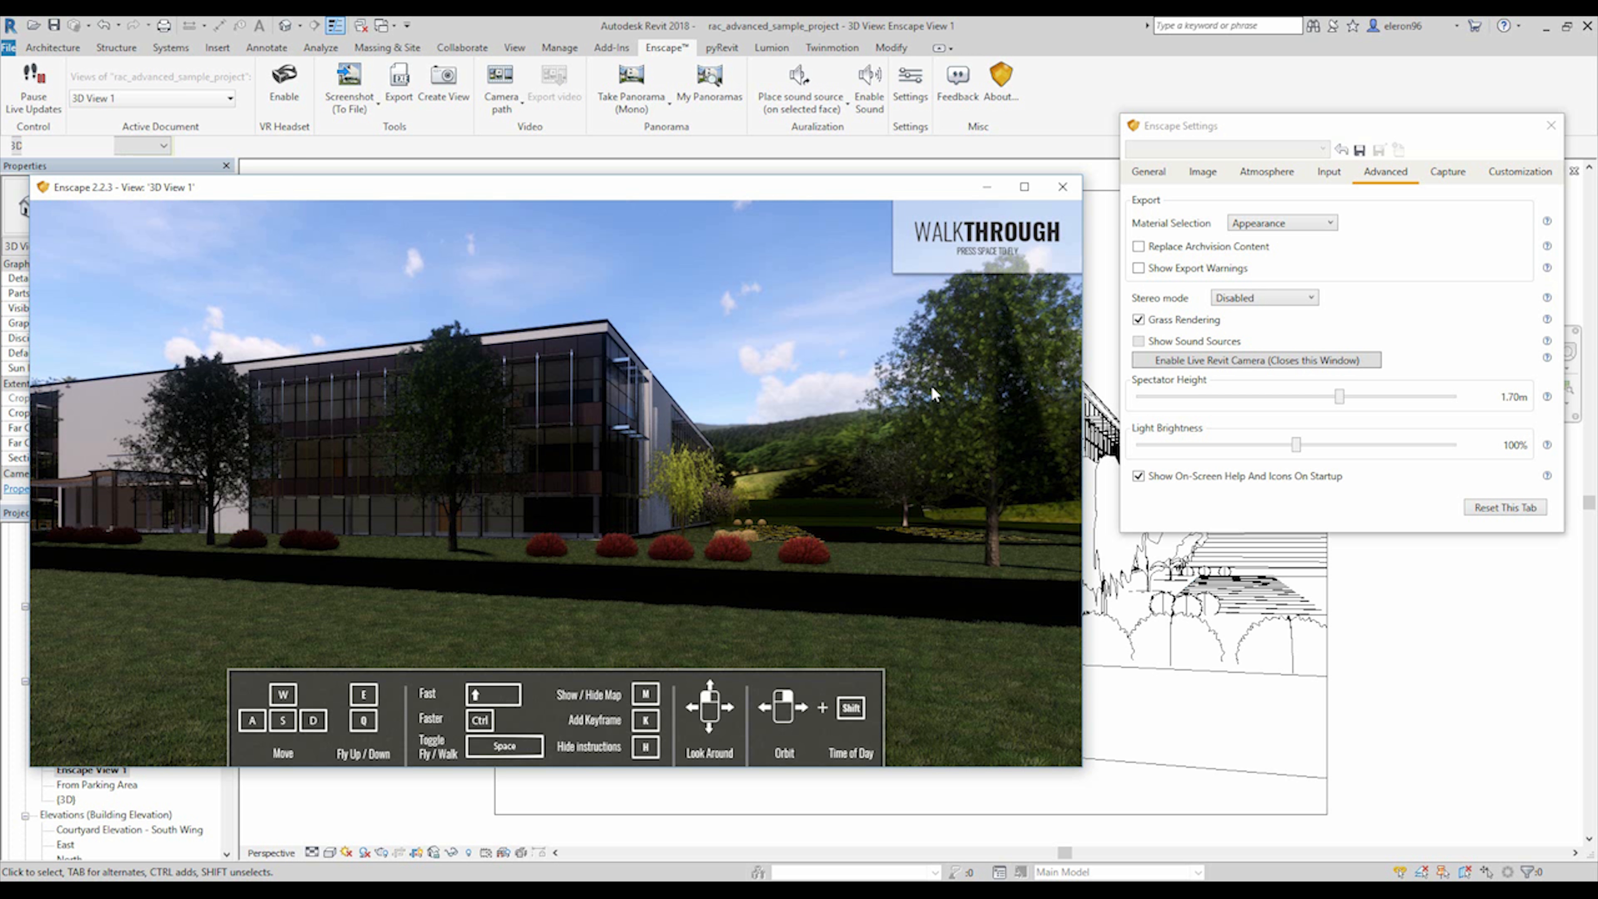
key("space")
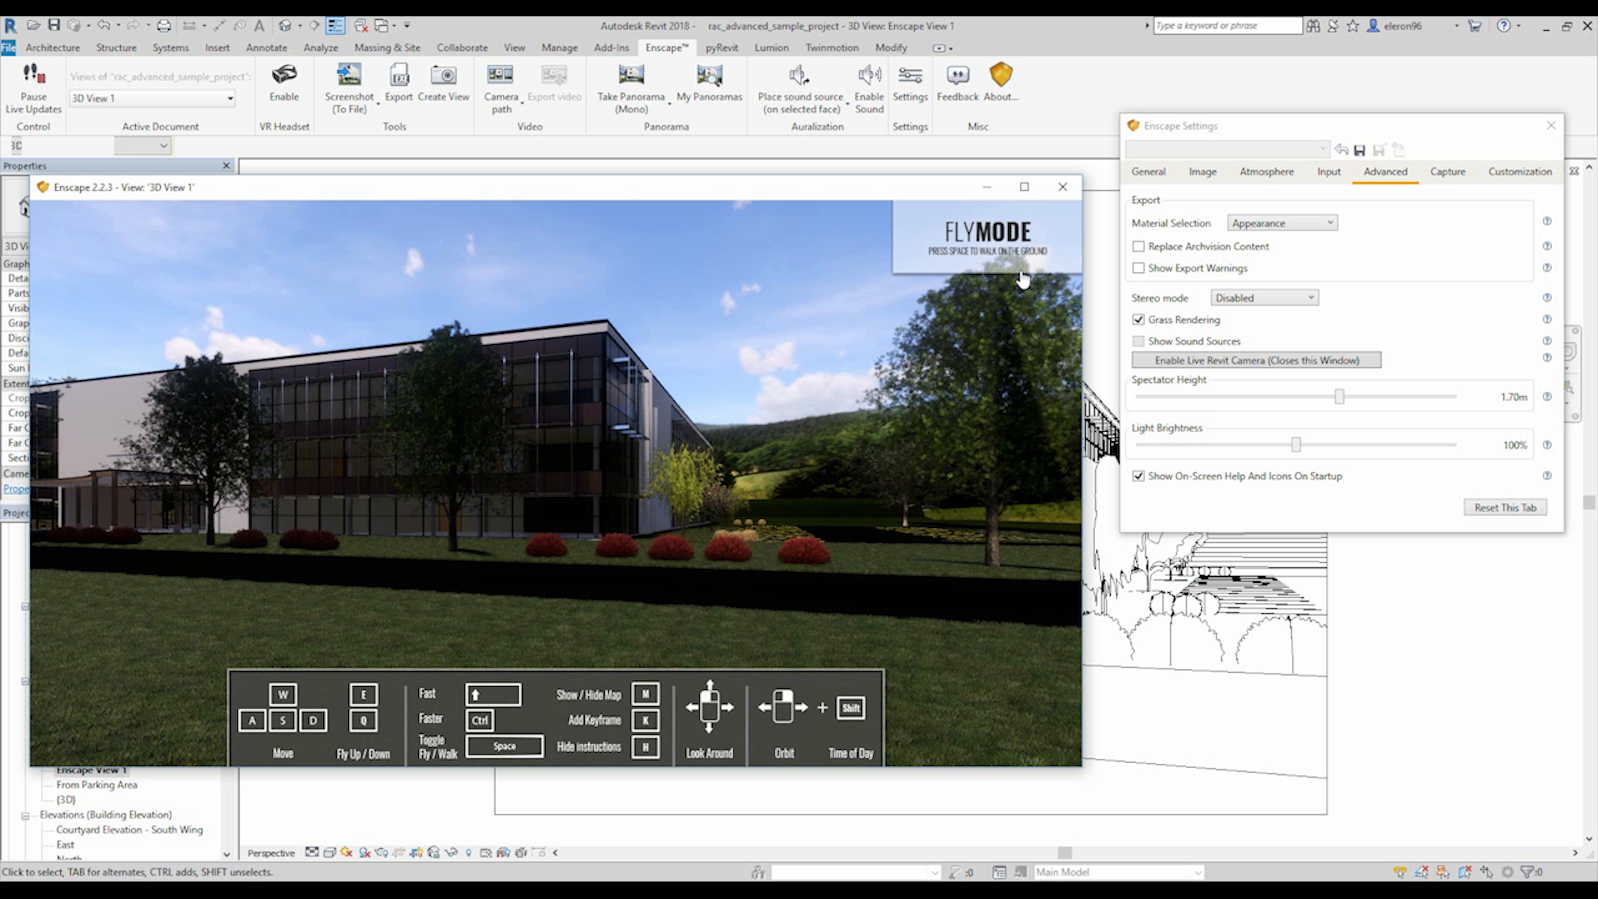
left_click_drag(820, 522, 812, 508)
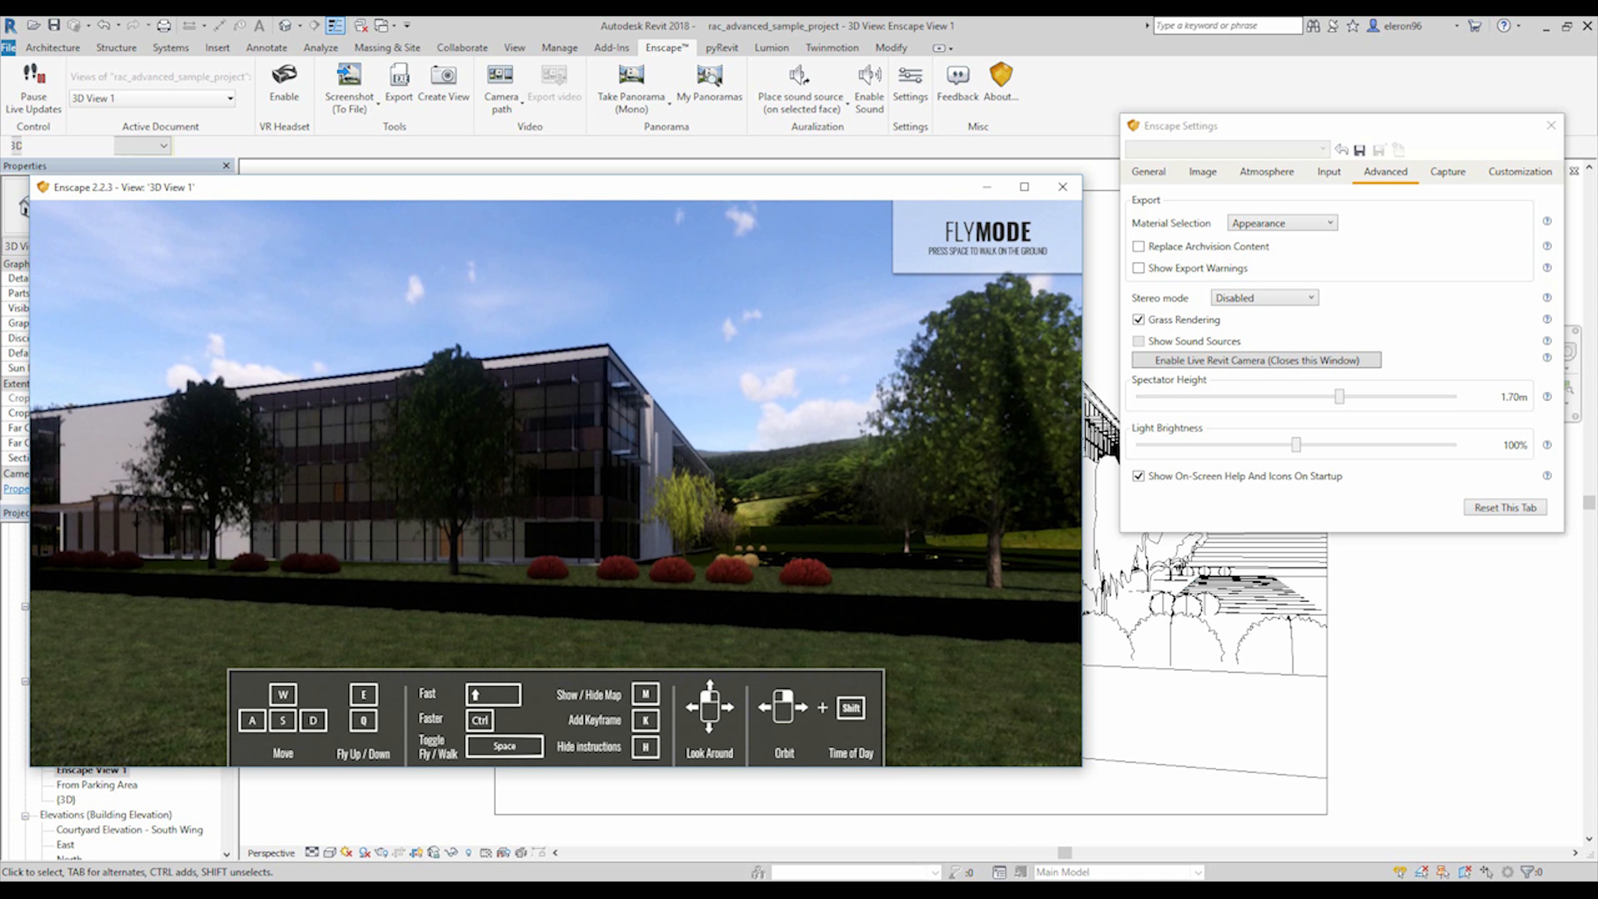
key("e")
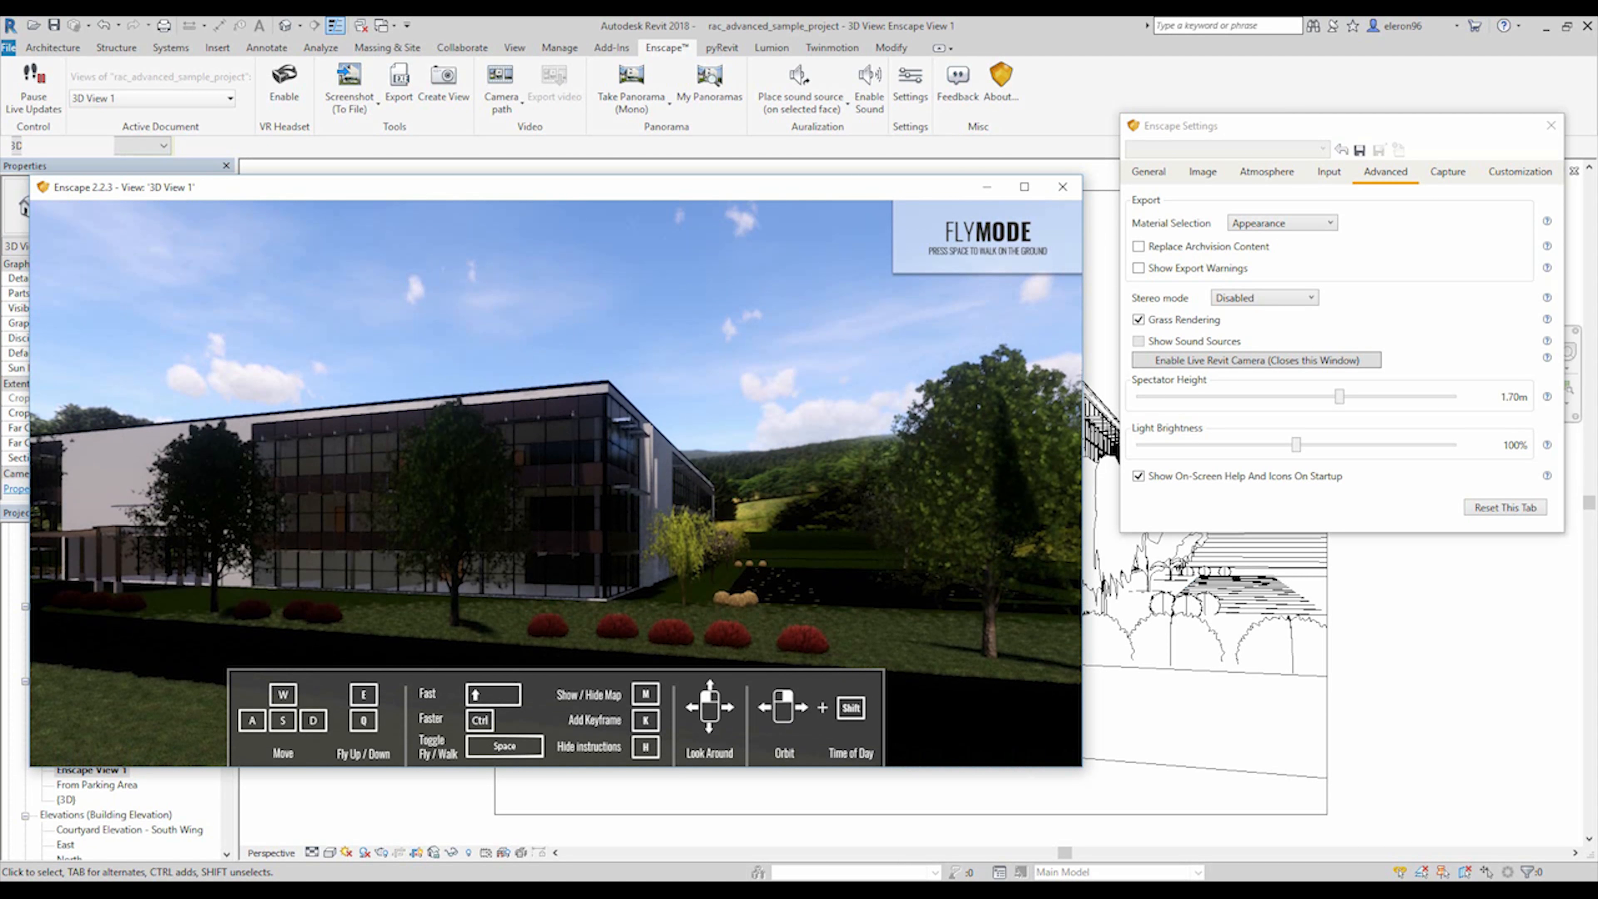
key("space")
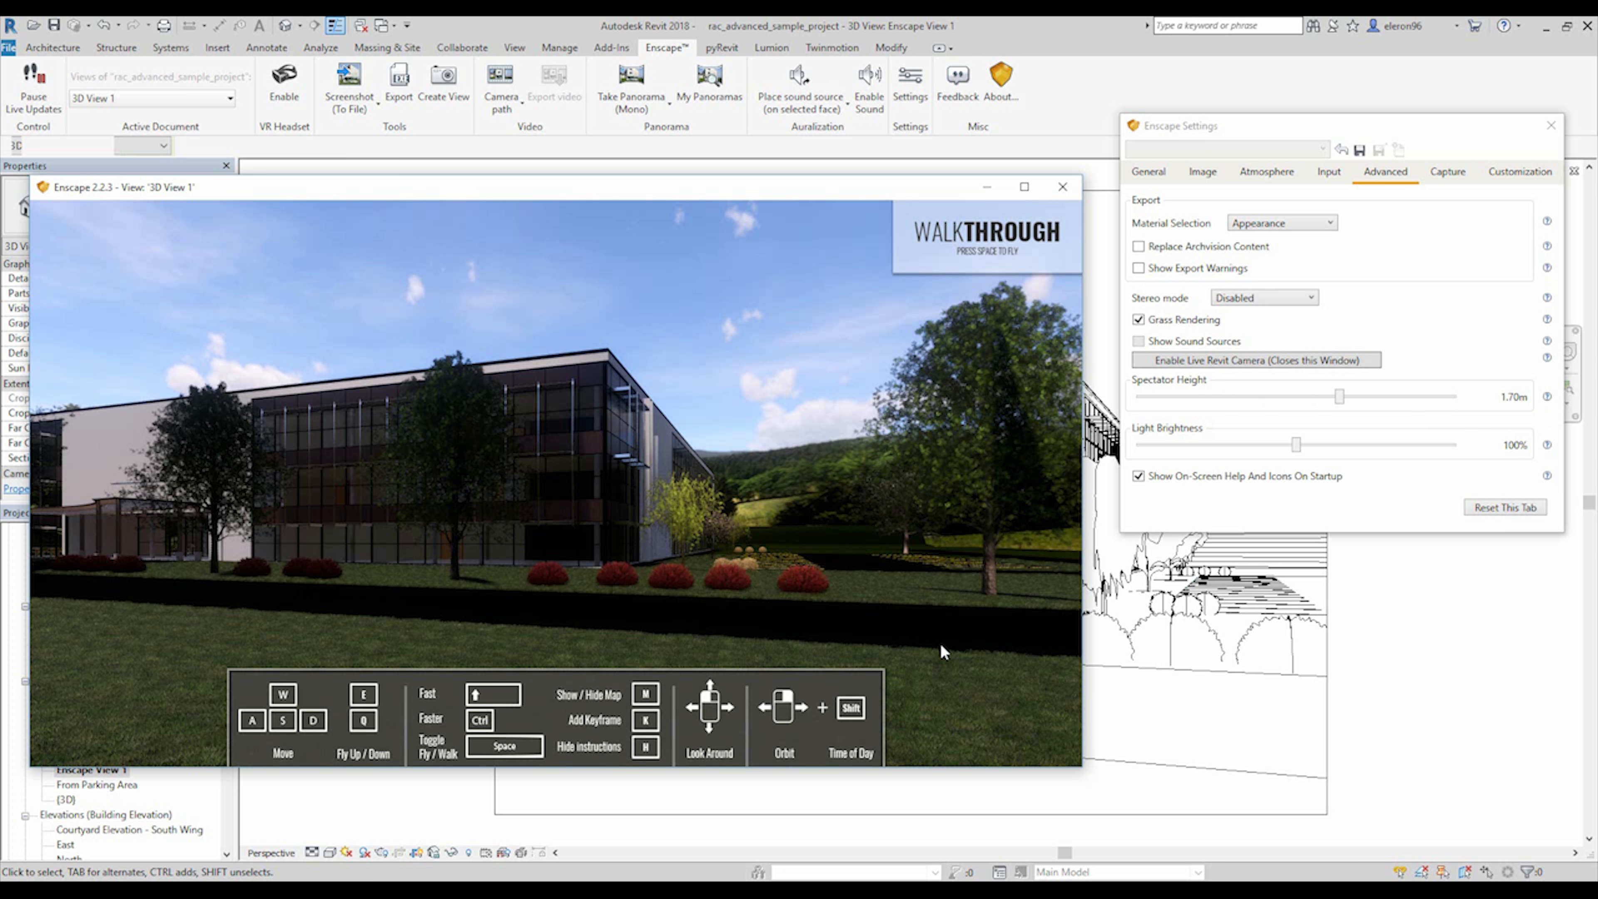
mouse_move(1340, 402)
left_mouse_down()
mouse_move(1445, 405)
mouse_move(1136, 396)
mouse_move(1363, 408)
mouse_move(1346, 403)
left_mouse_up()
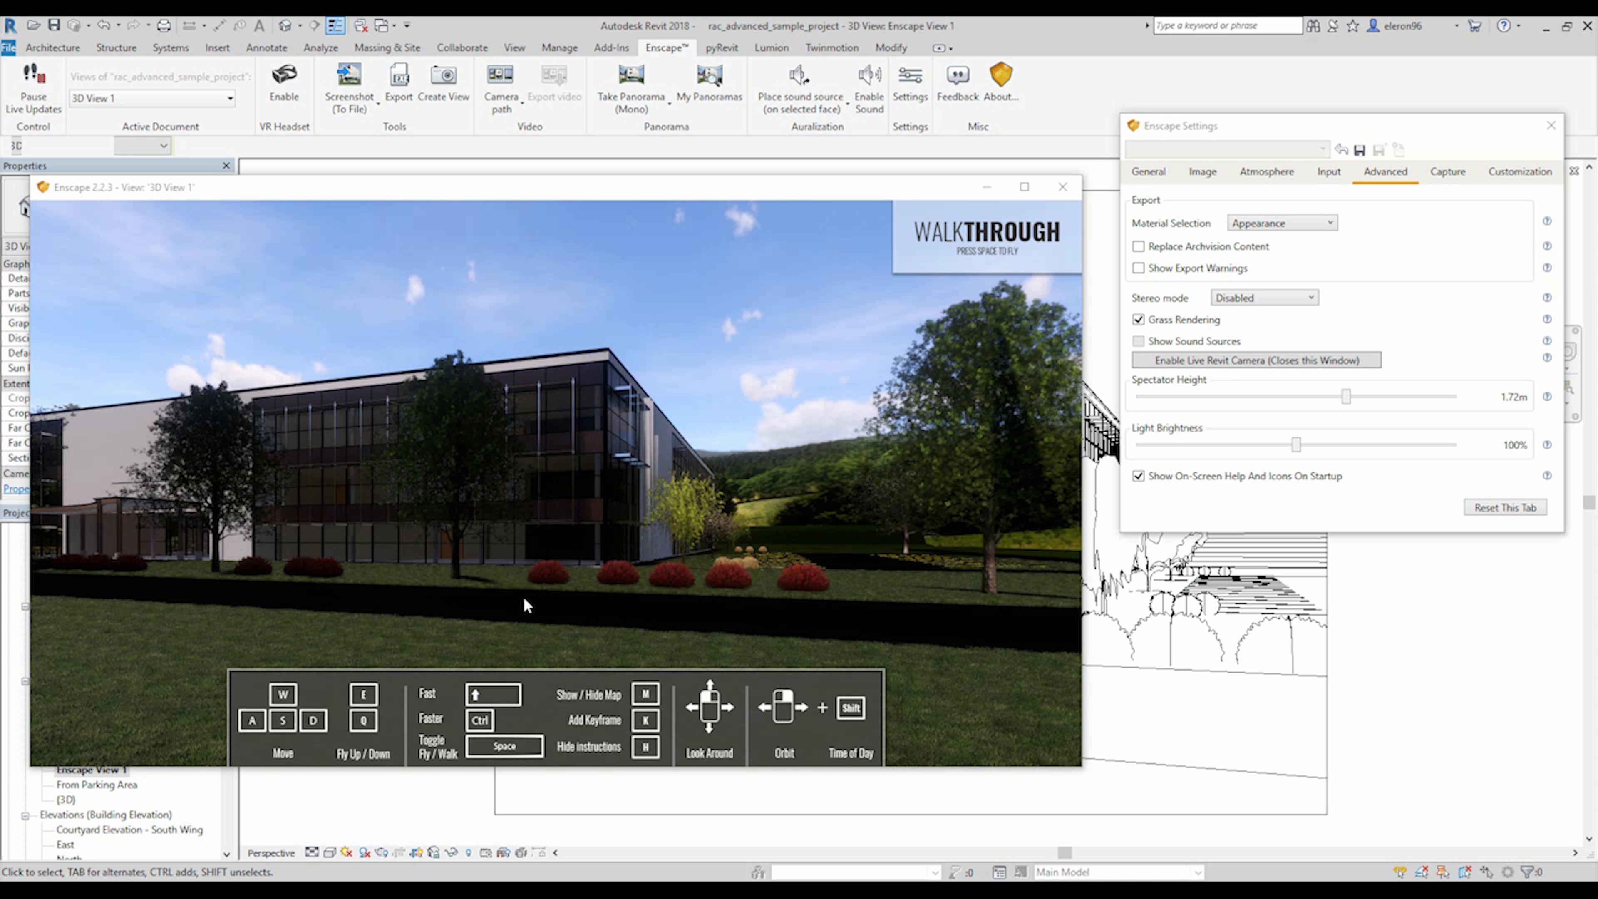
Switch to the browser, highlight the Revit materials test project on Enscape's free sample projects page, and return to Revit.
left_click(412, 891)
left_click_drag(828, 258, 1008, 259)
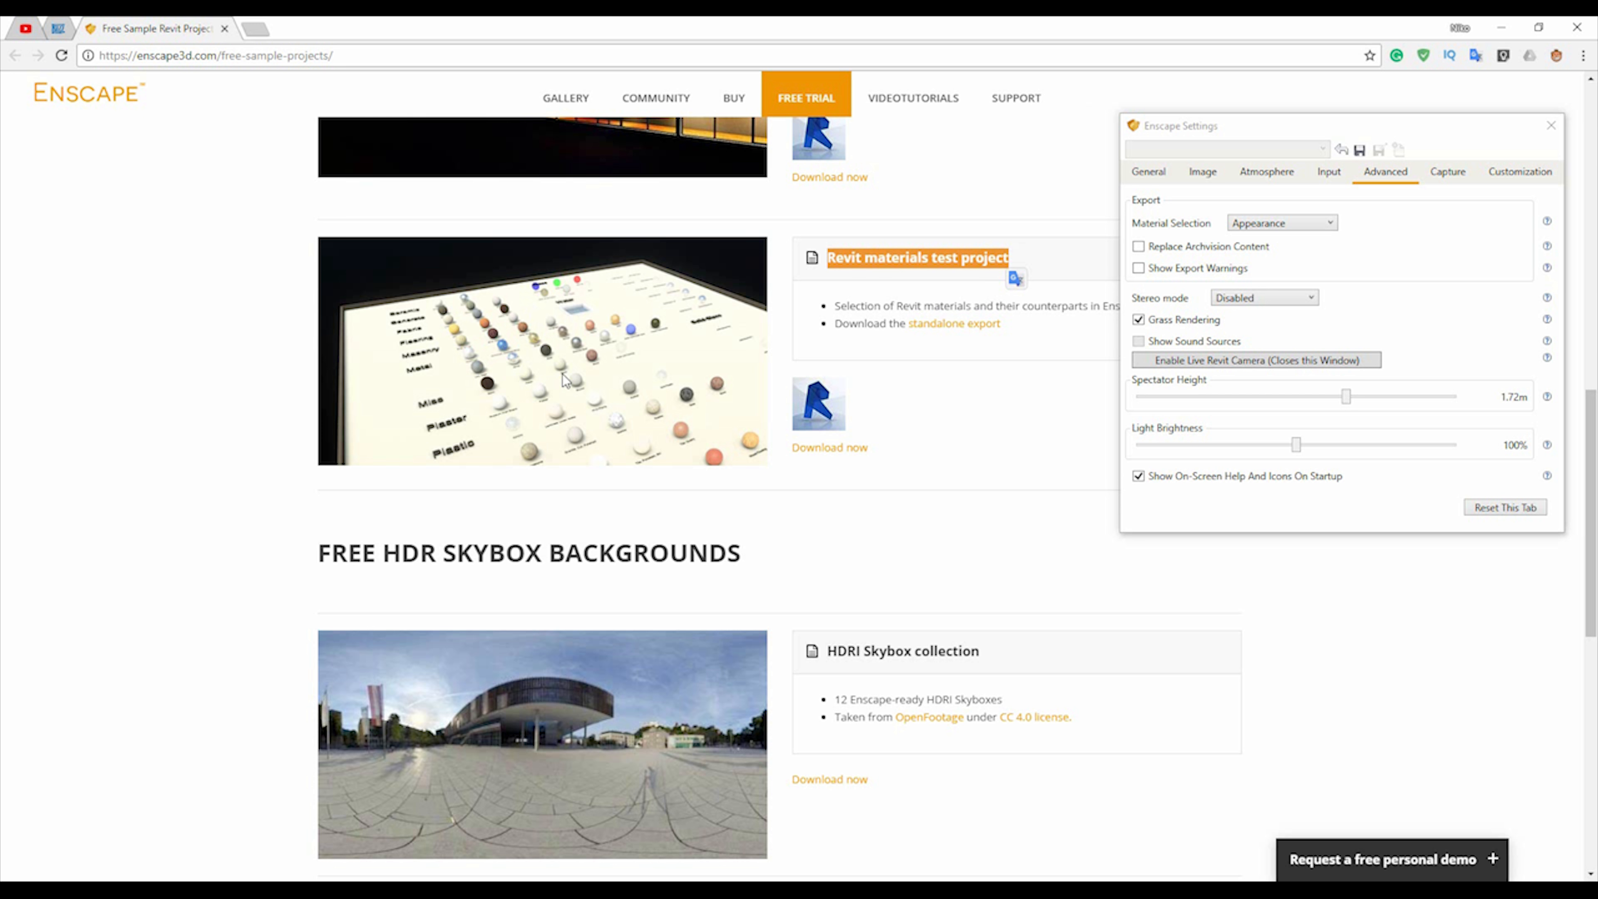
left_click(1500, 27)
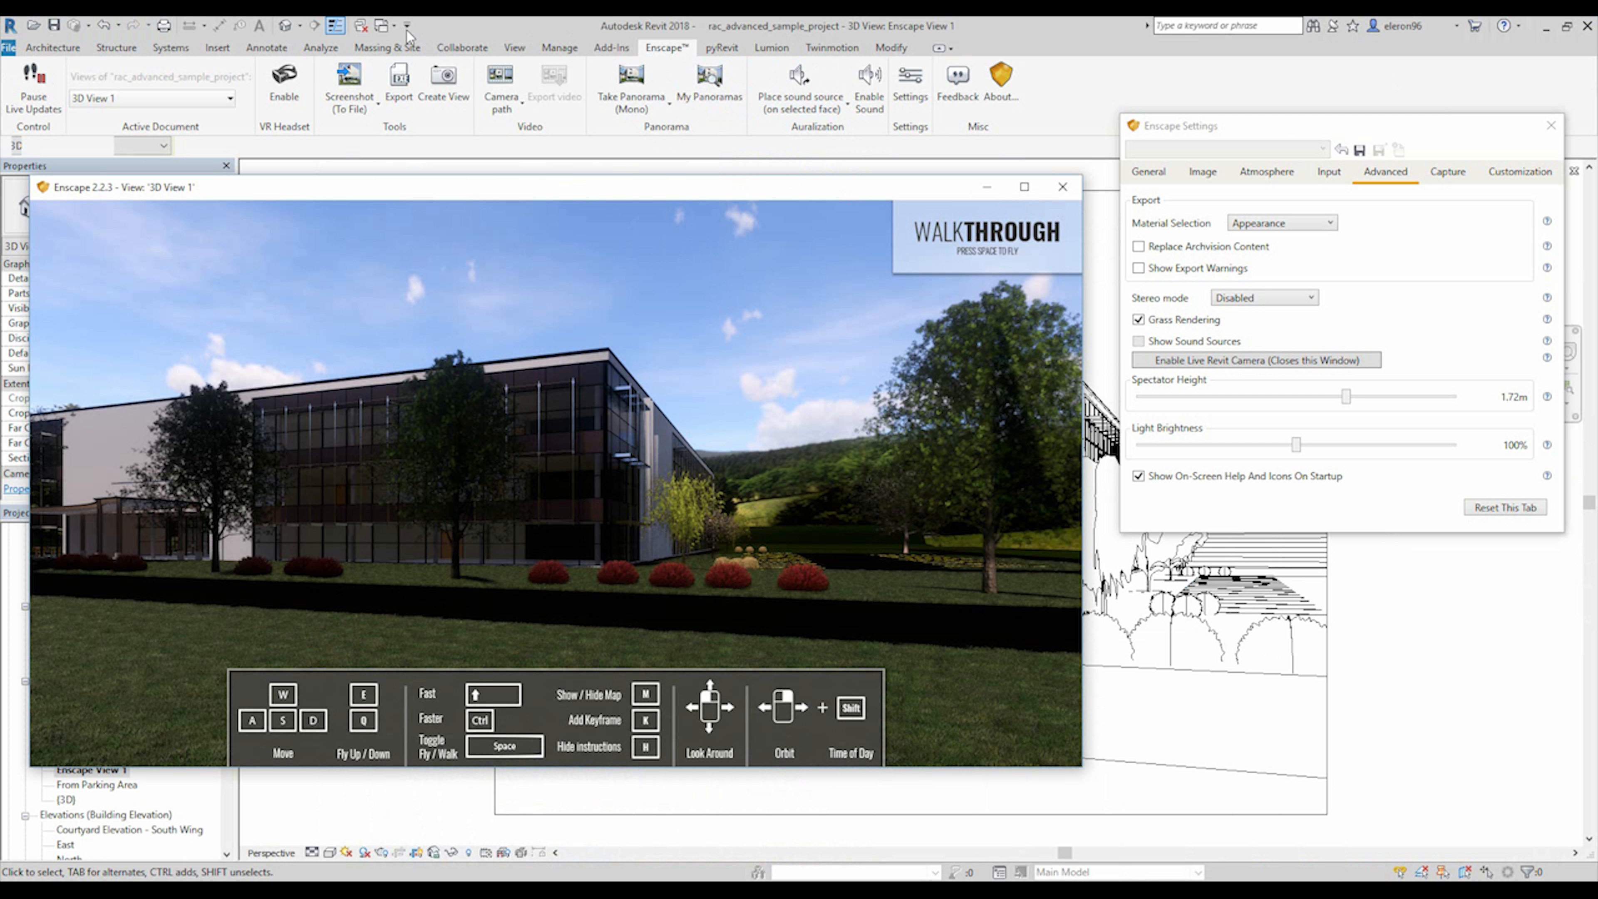
Close the hidden view windows, switch to the Advanced_Materialtest rendering and look over its material sample spheres.
left_click(383, 27)
left_click(360, 27)
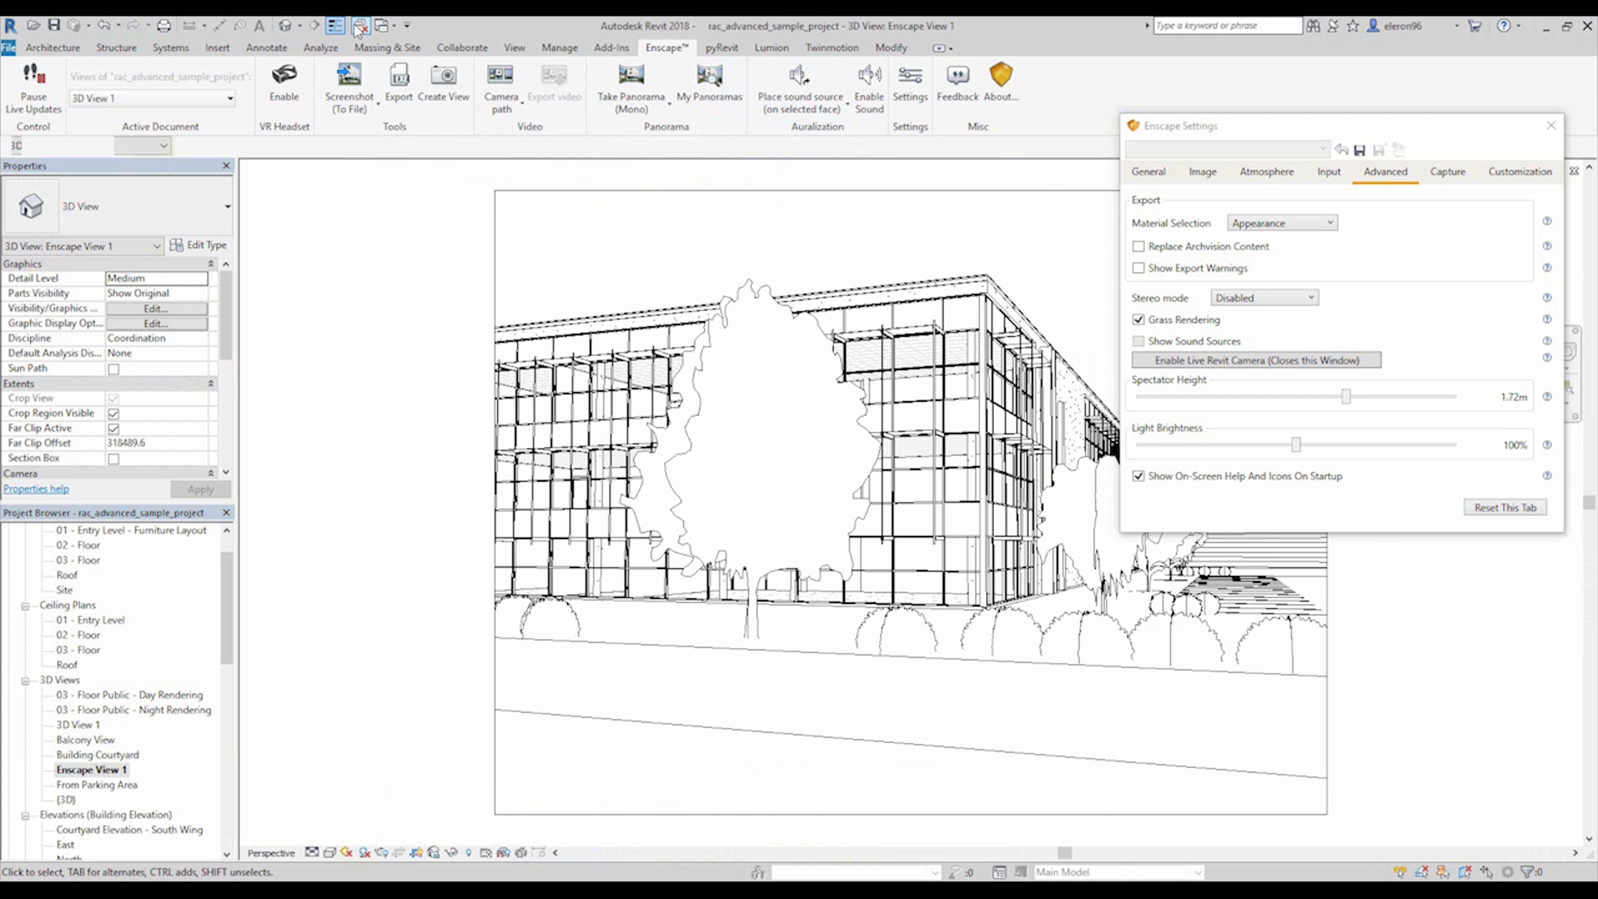
left_click(384, 27)
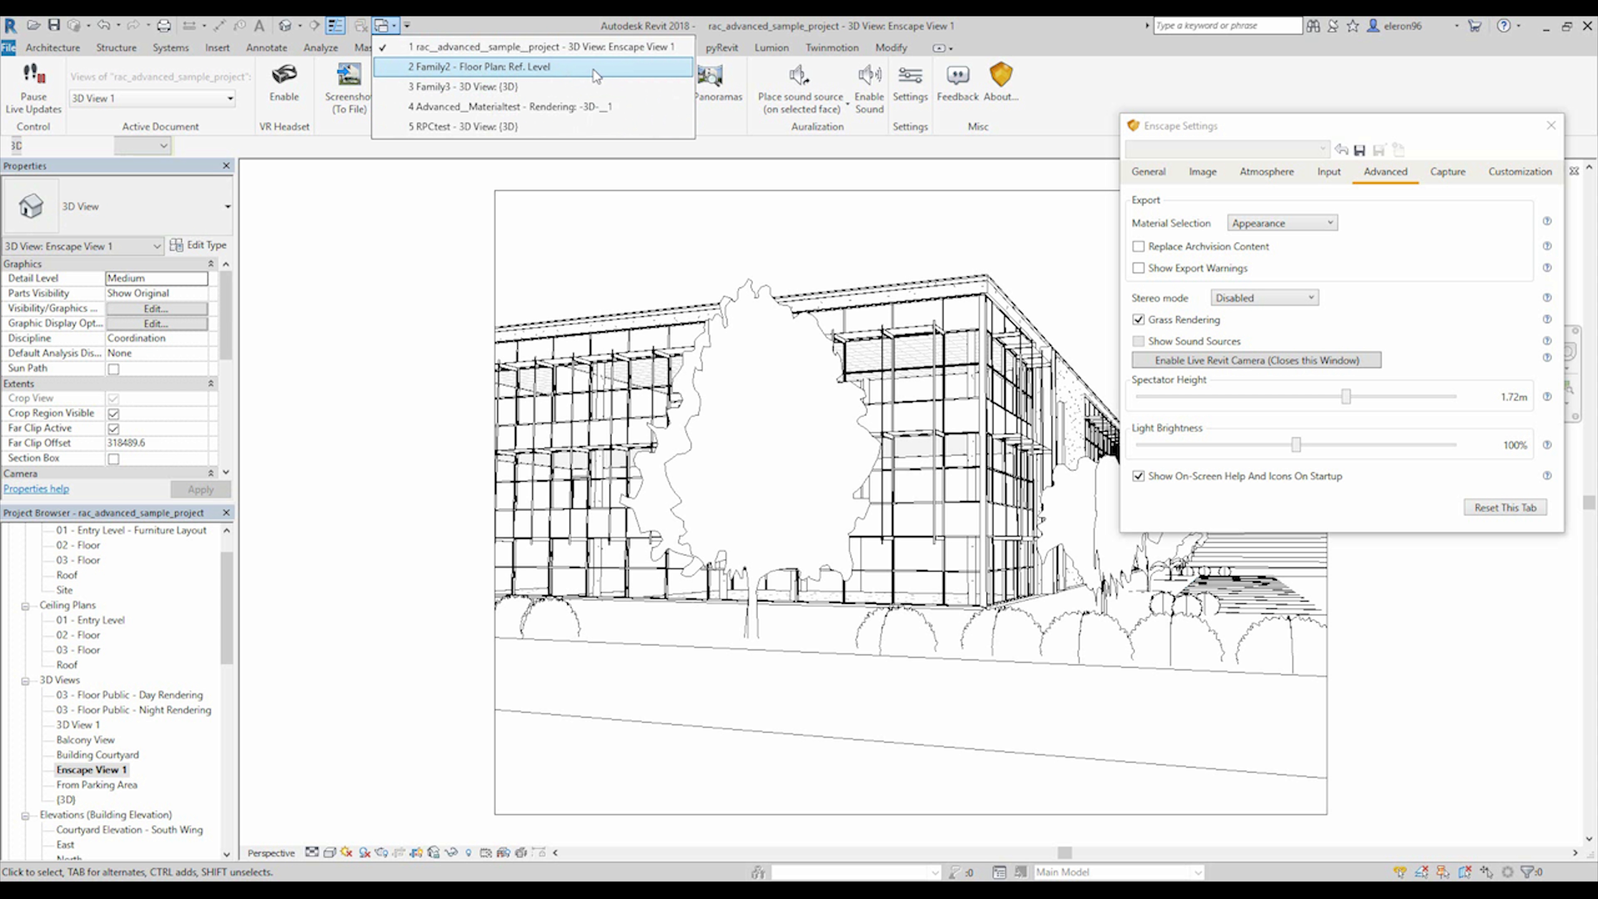
left_click(534, 108)
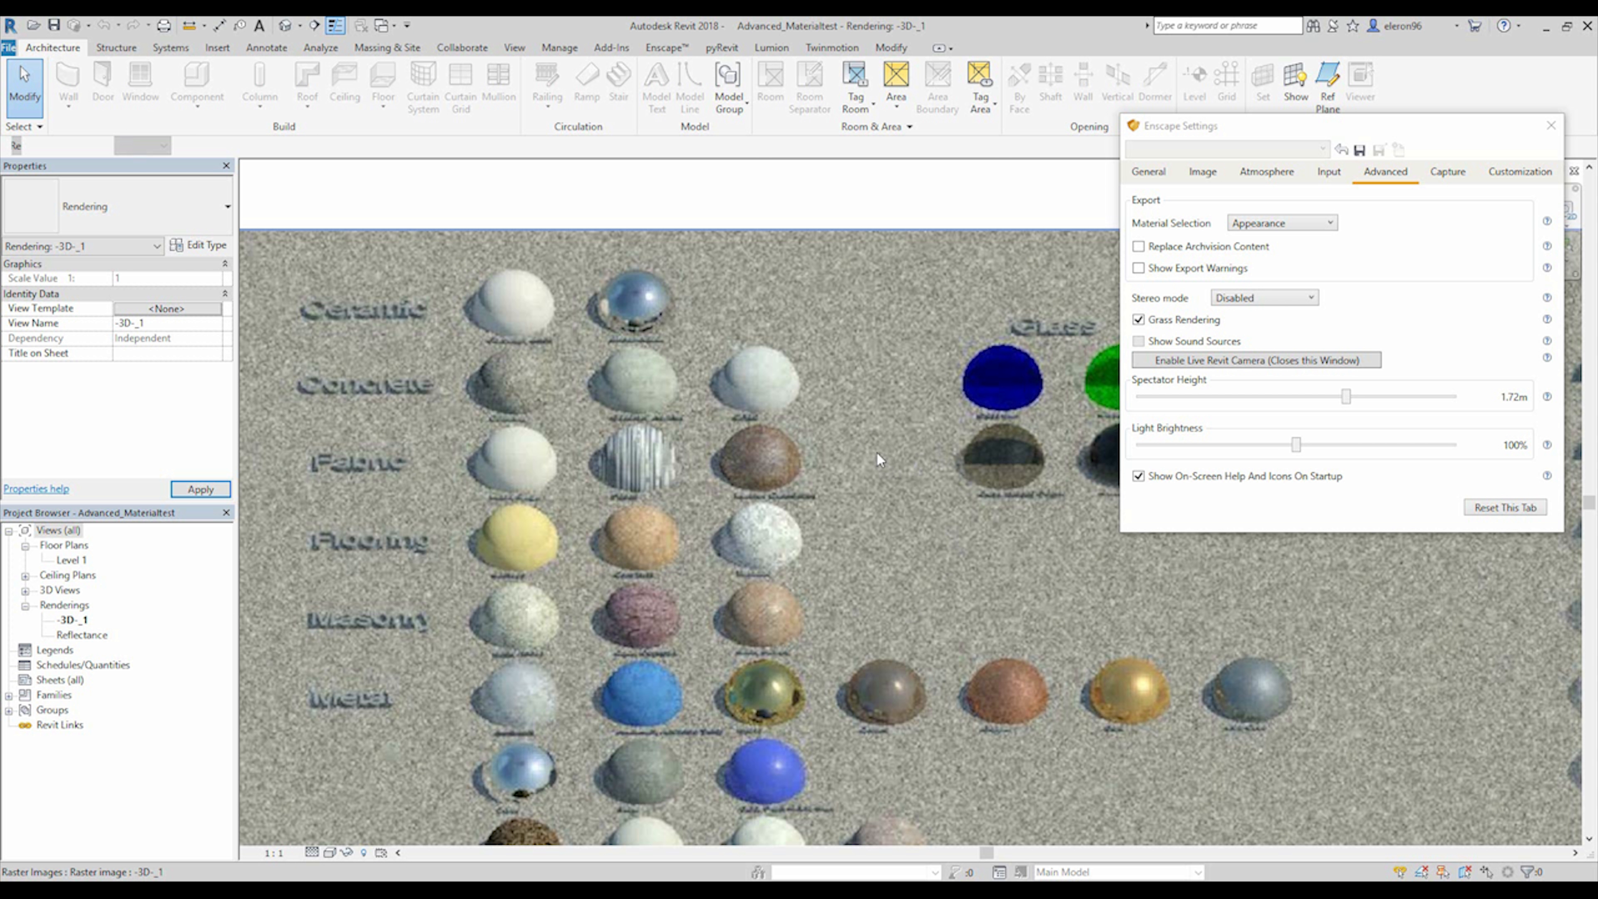
scroll(961, 546, "down", 5)
scroll(871, 547, "up", 2)
middle_click_drag(871, 547, 795, 546)
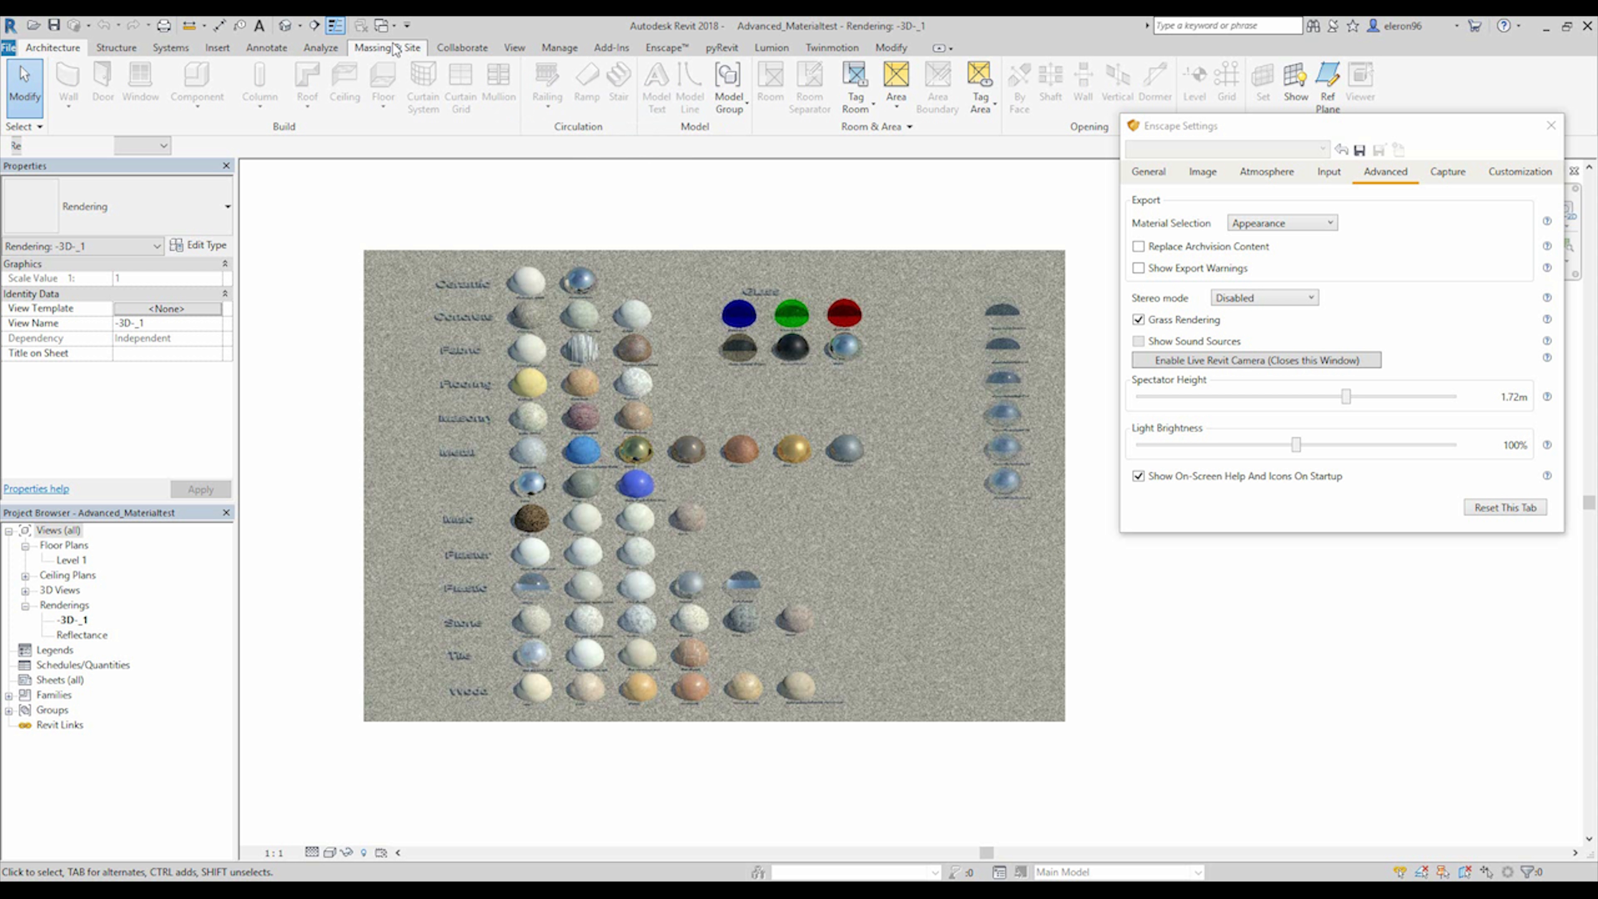
Return to rac_advanced_sample_project and start Transfer Project Standards from Advanced_Materialtest with every item unchecked.
left_click(385, 29)
left_click(448, 73)
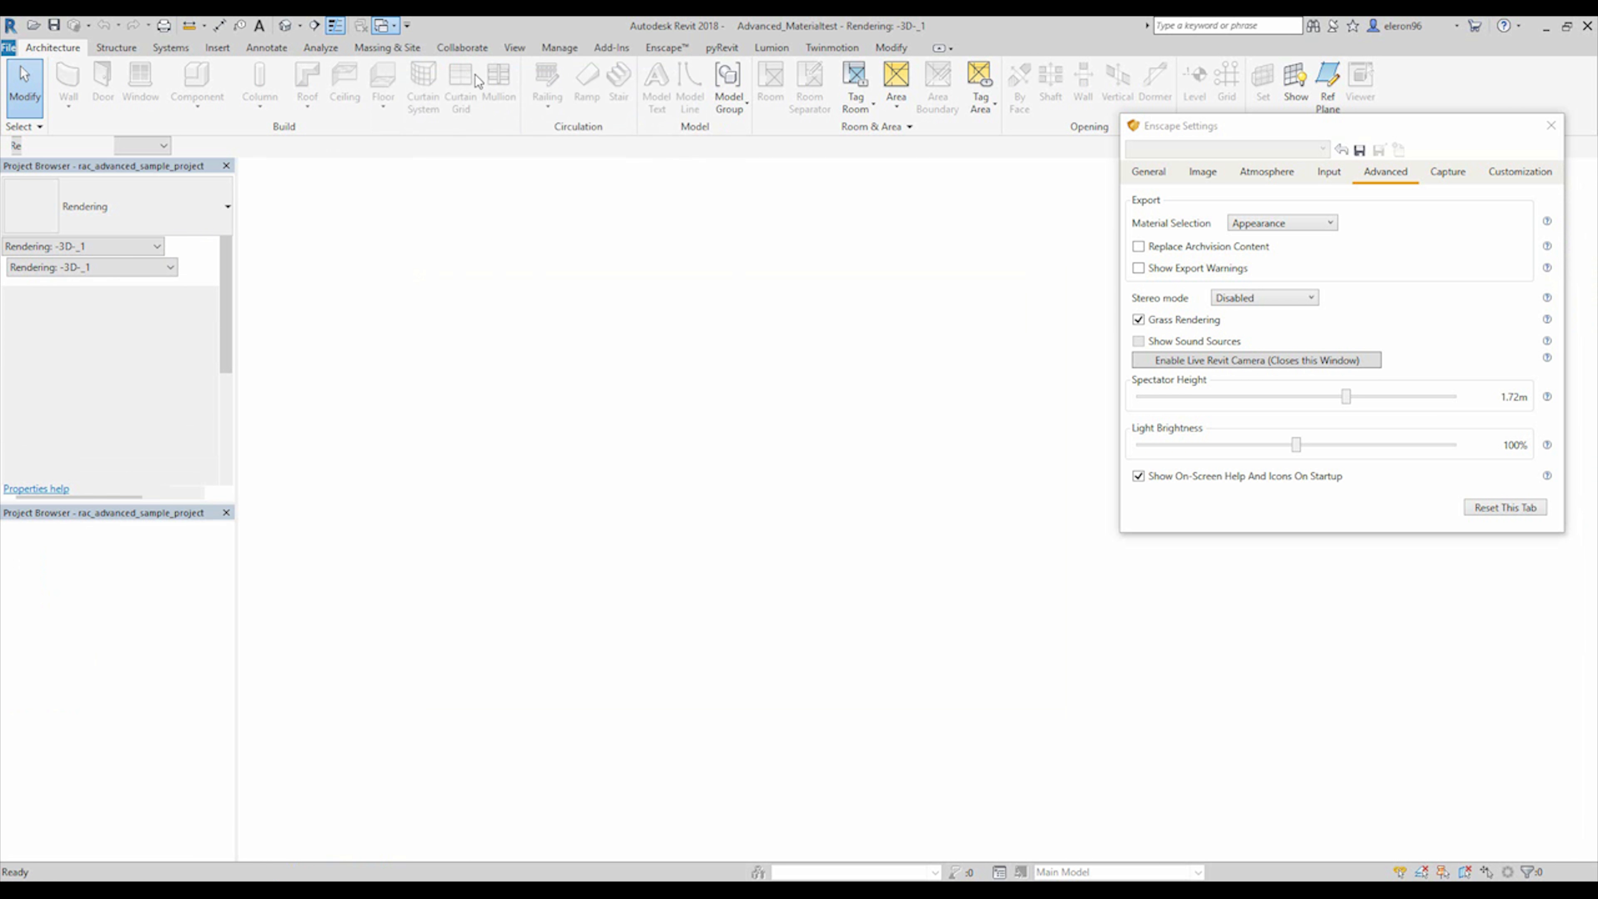
left_click(558, 49)
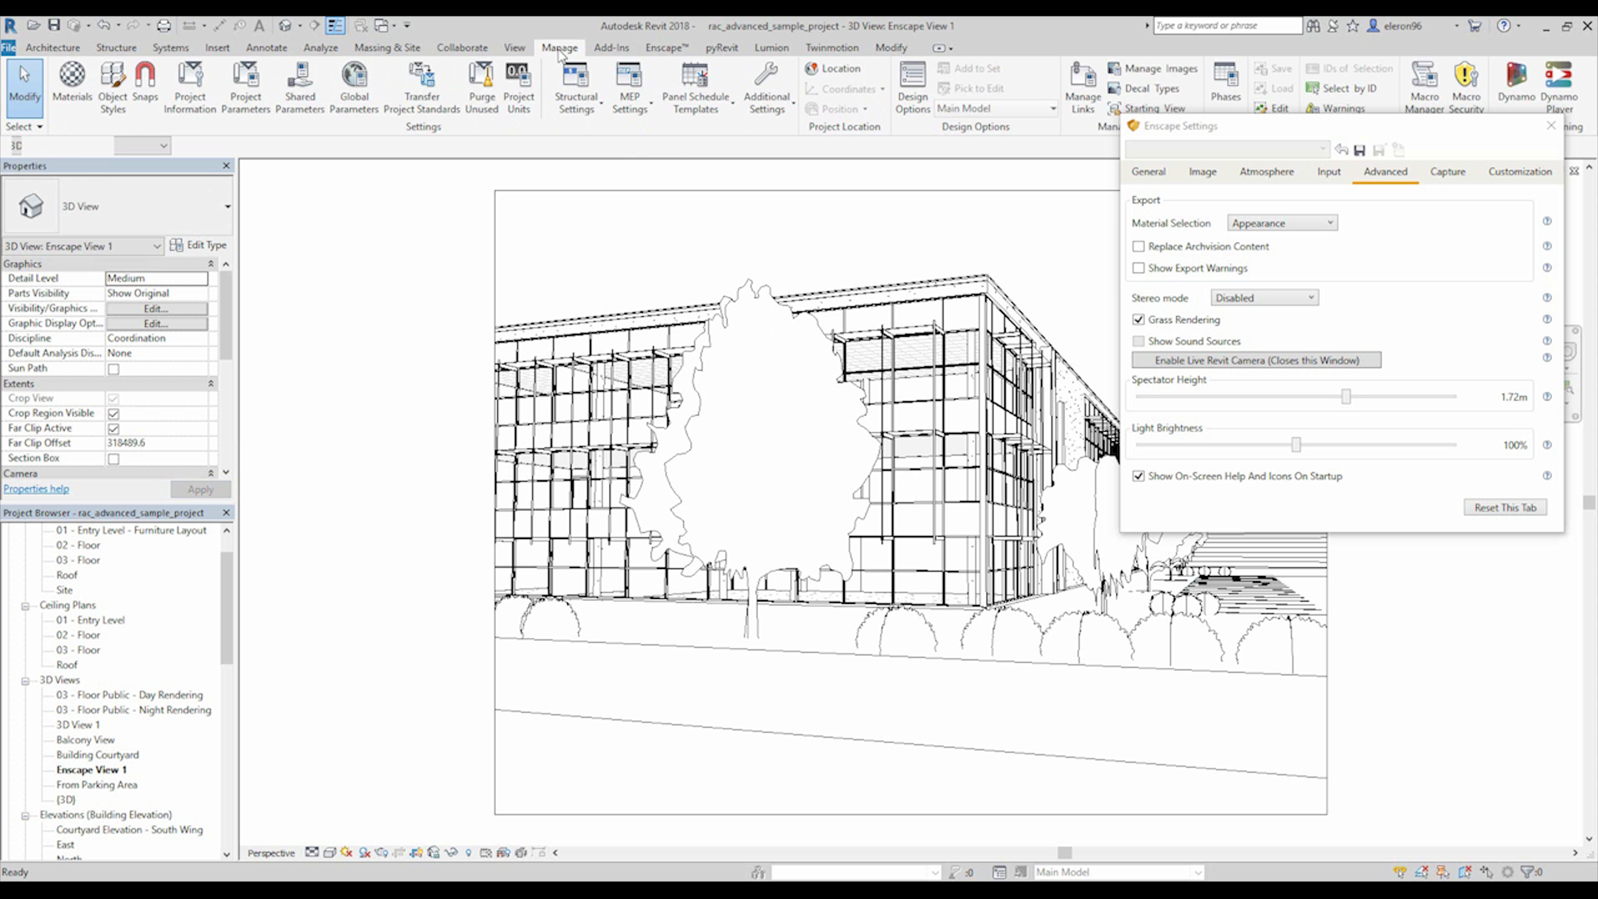
left_click(437, 87)
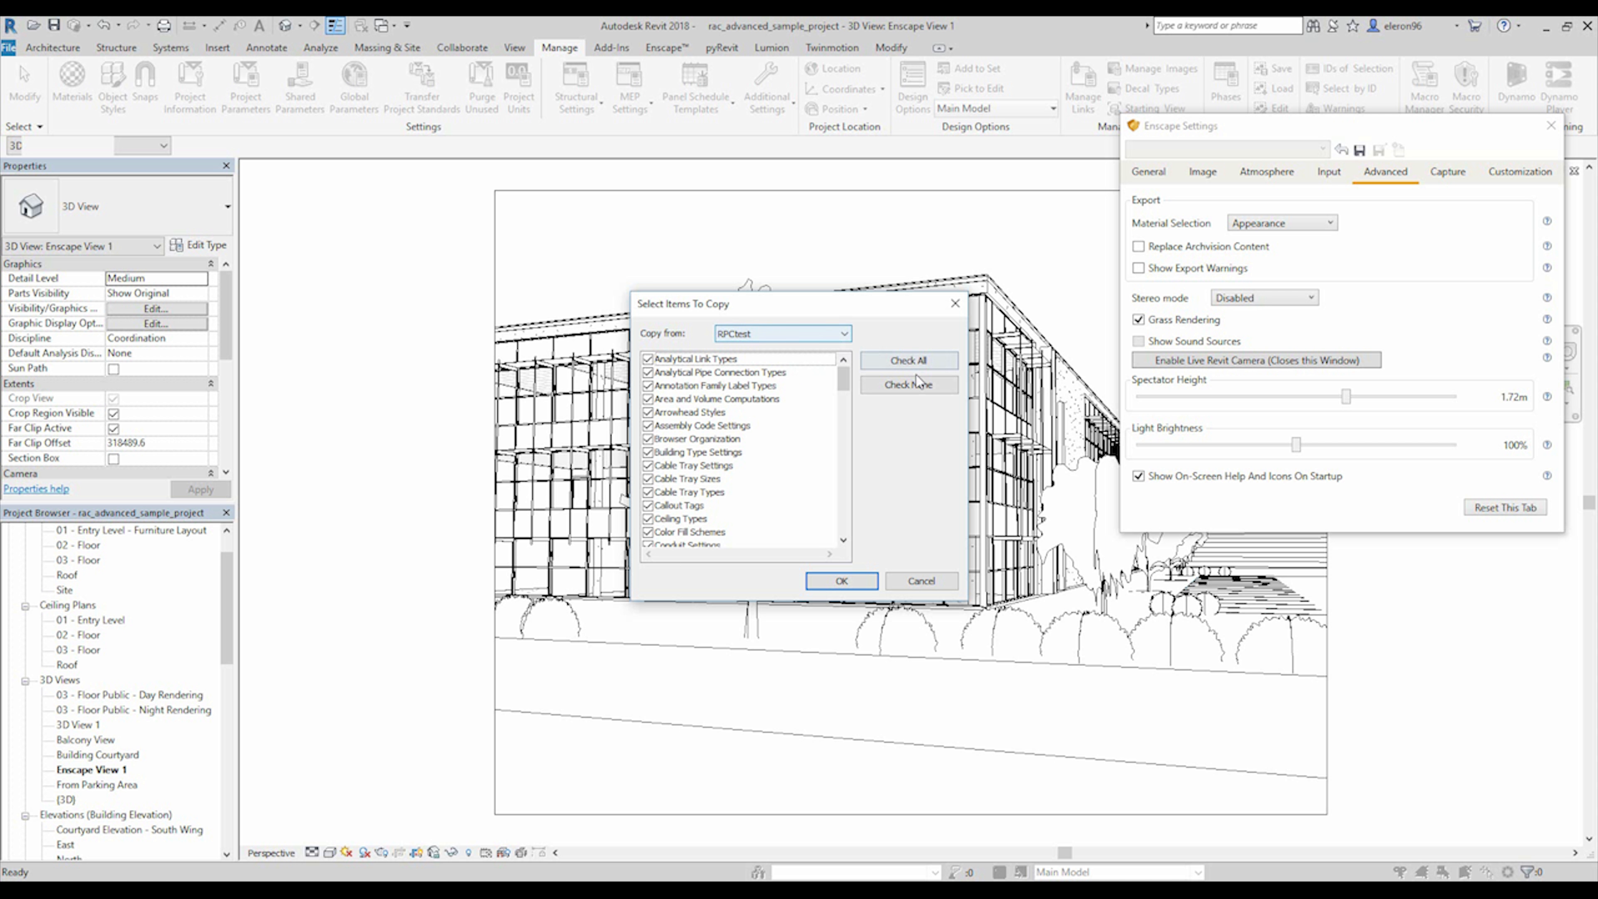
left_click(926, 385)
left_click(767, 333)
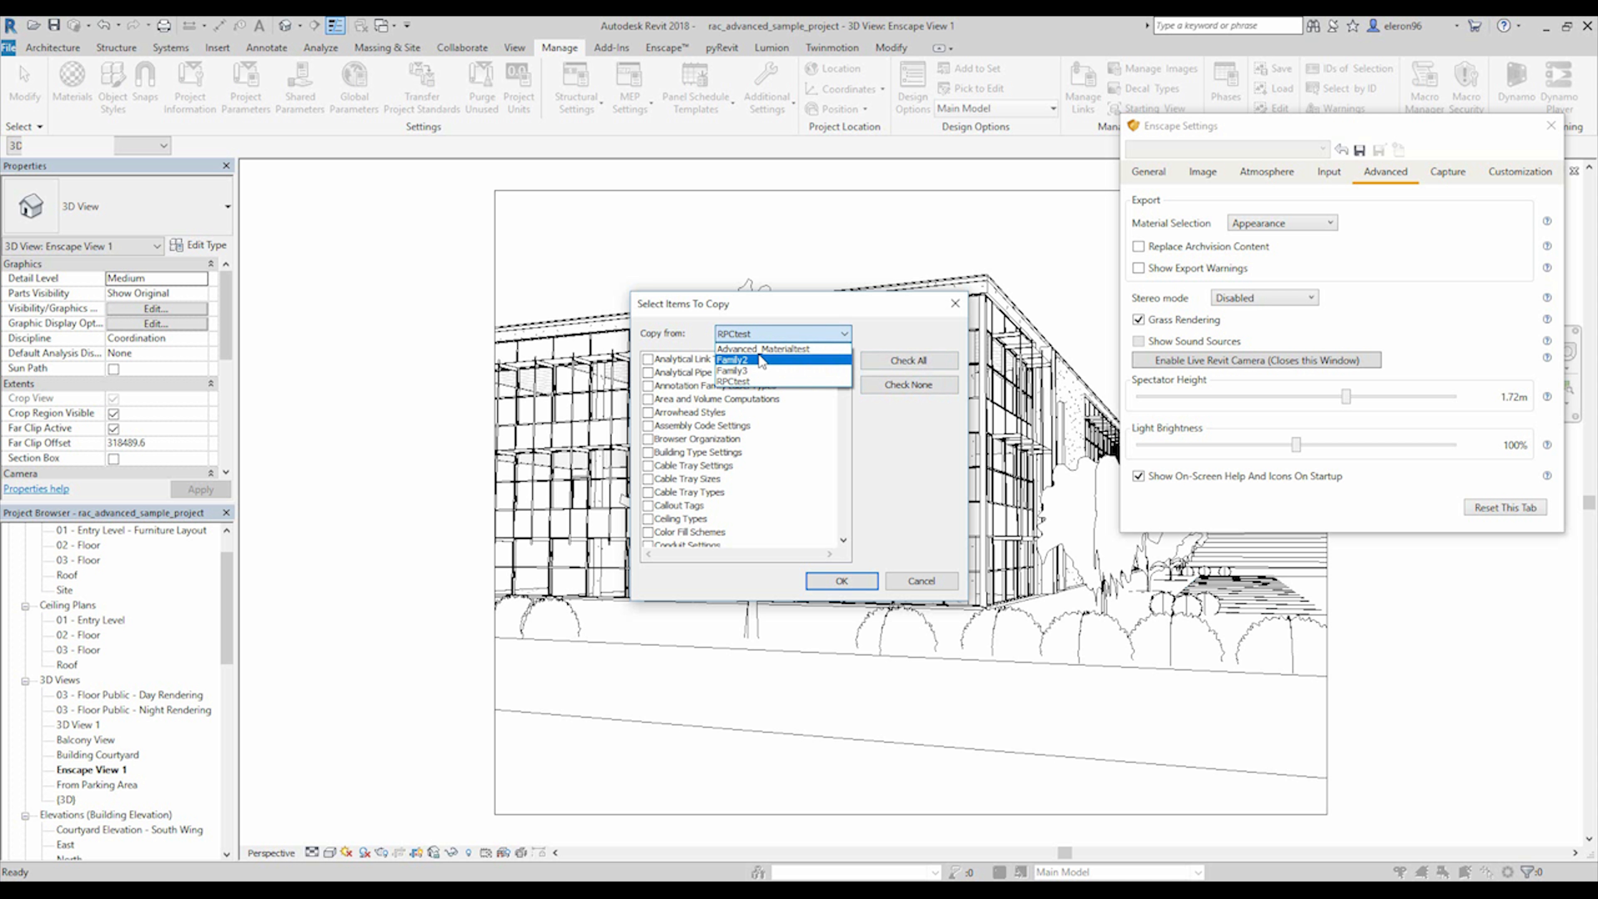
left_click(804, 350)
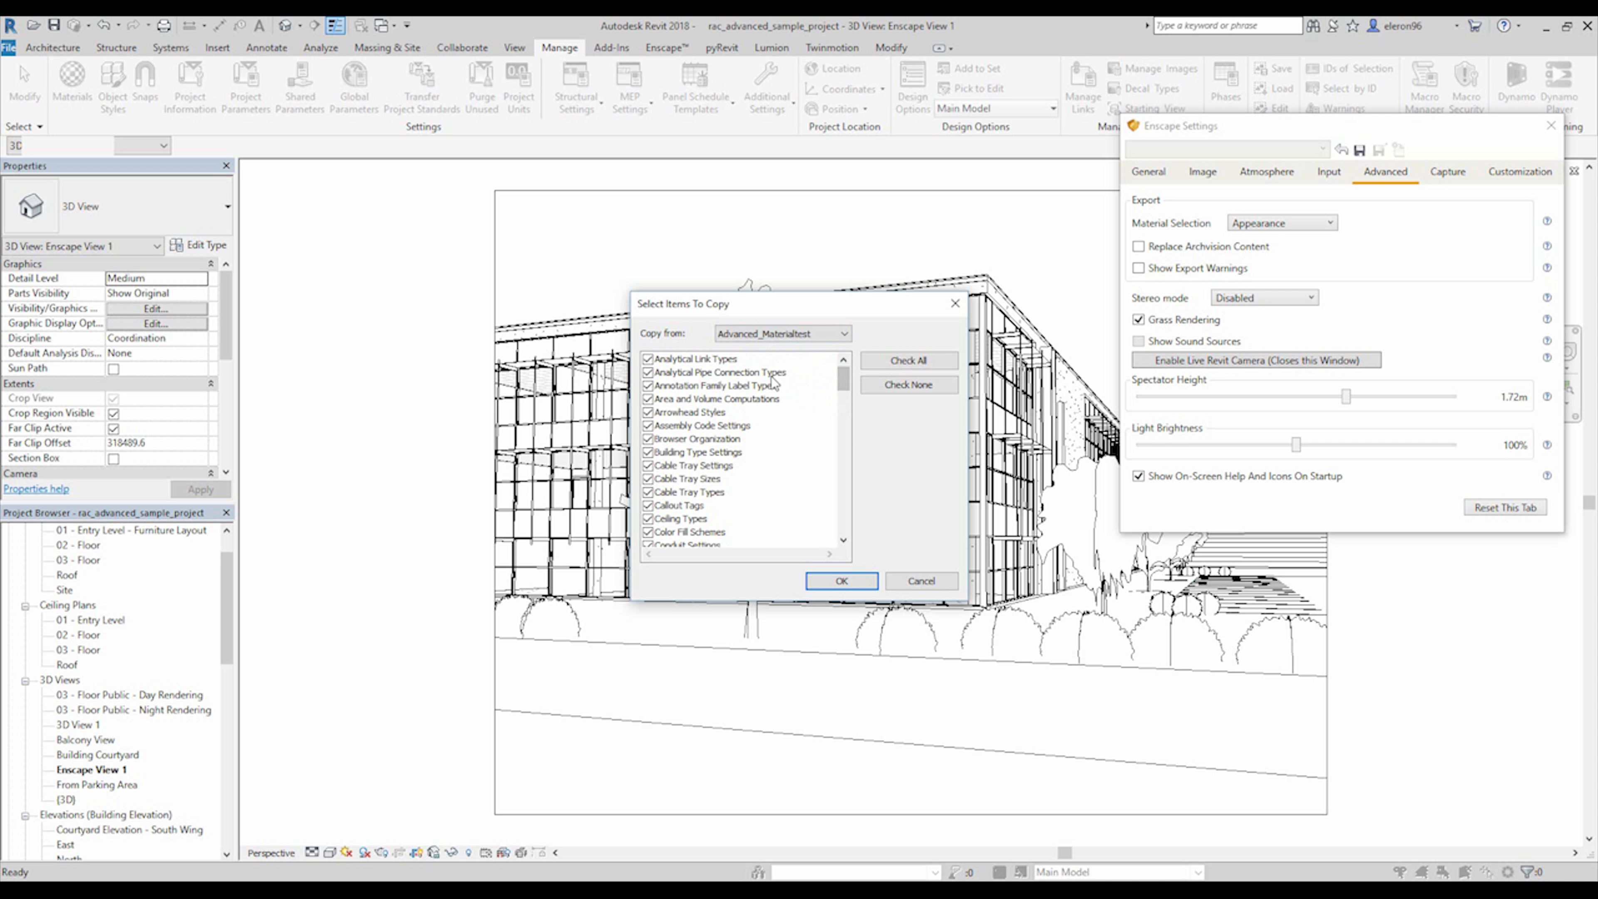
left_click(904, 384)
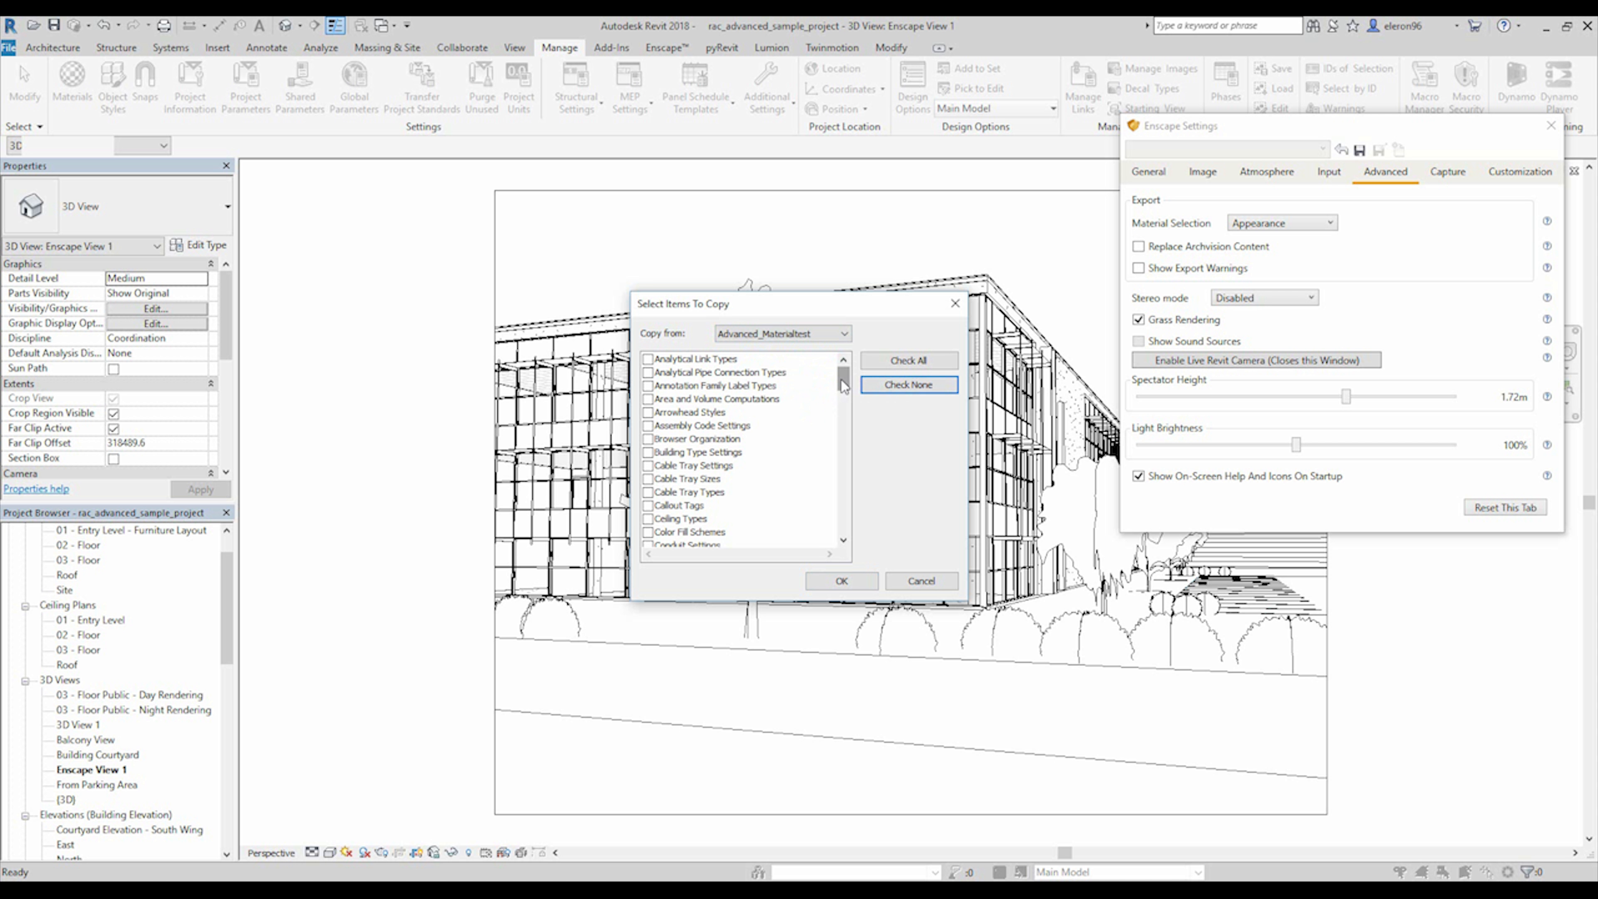
Transfer only the Materials category into the project, bringing in new types only.
left_click_drag(844, 386, 839, 470)
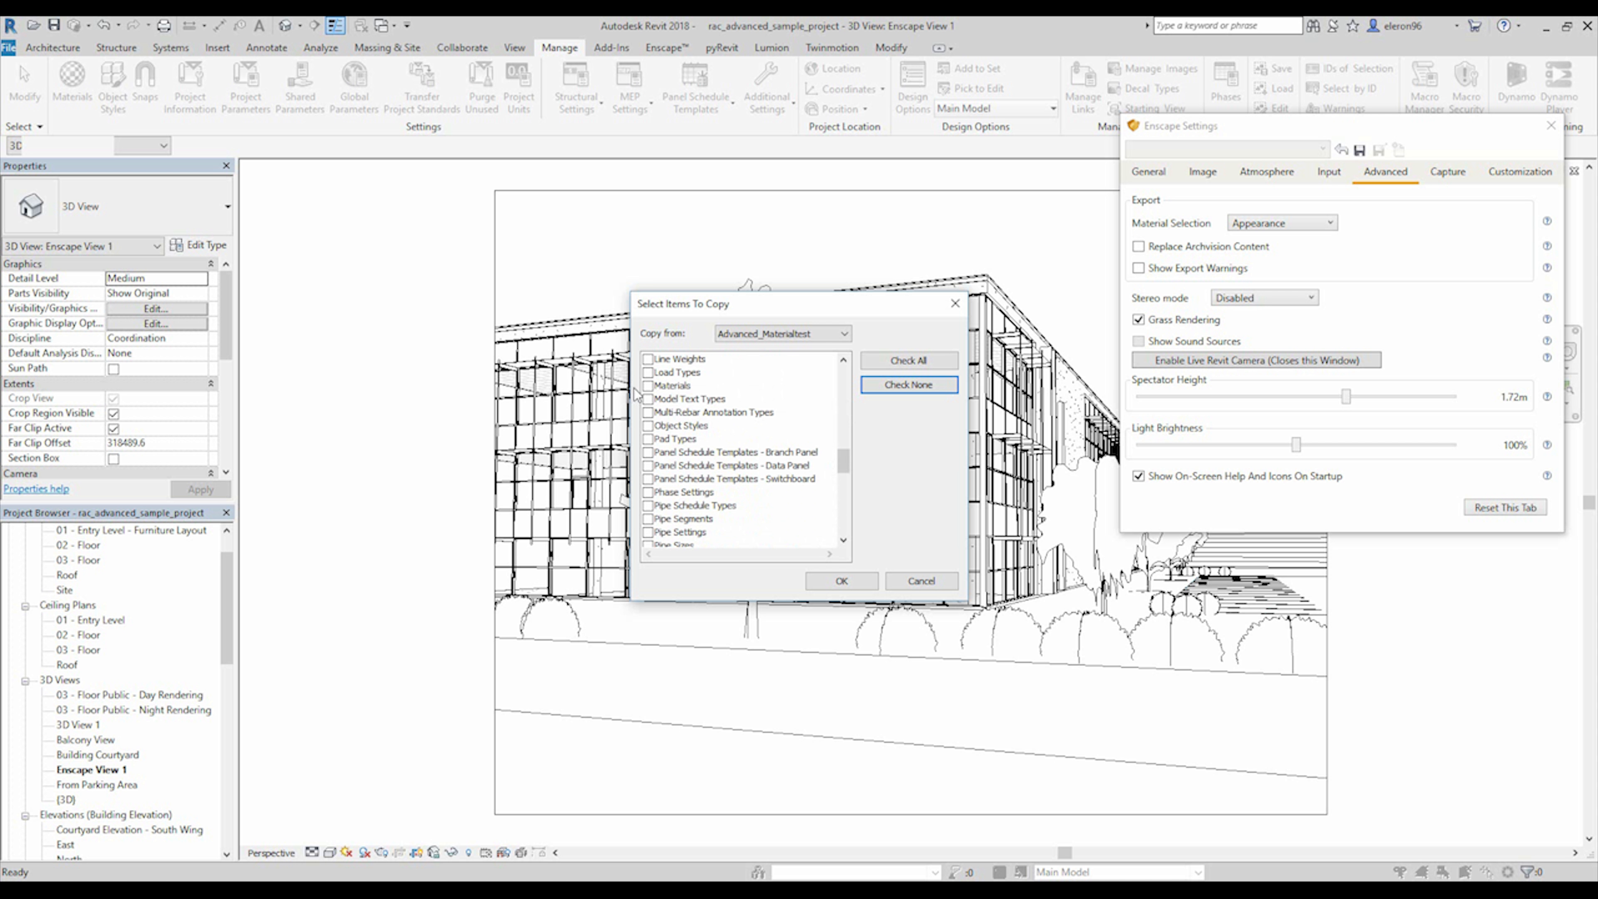
left_click(648, 385)
left_click(840, 582)
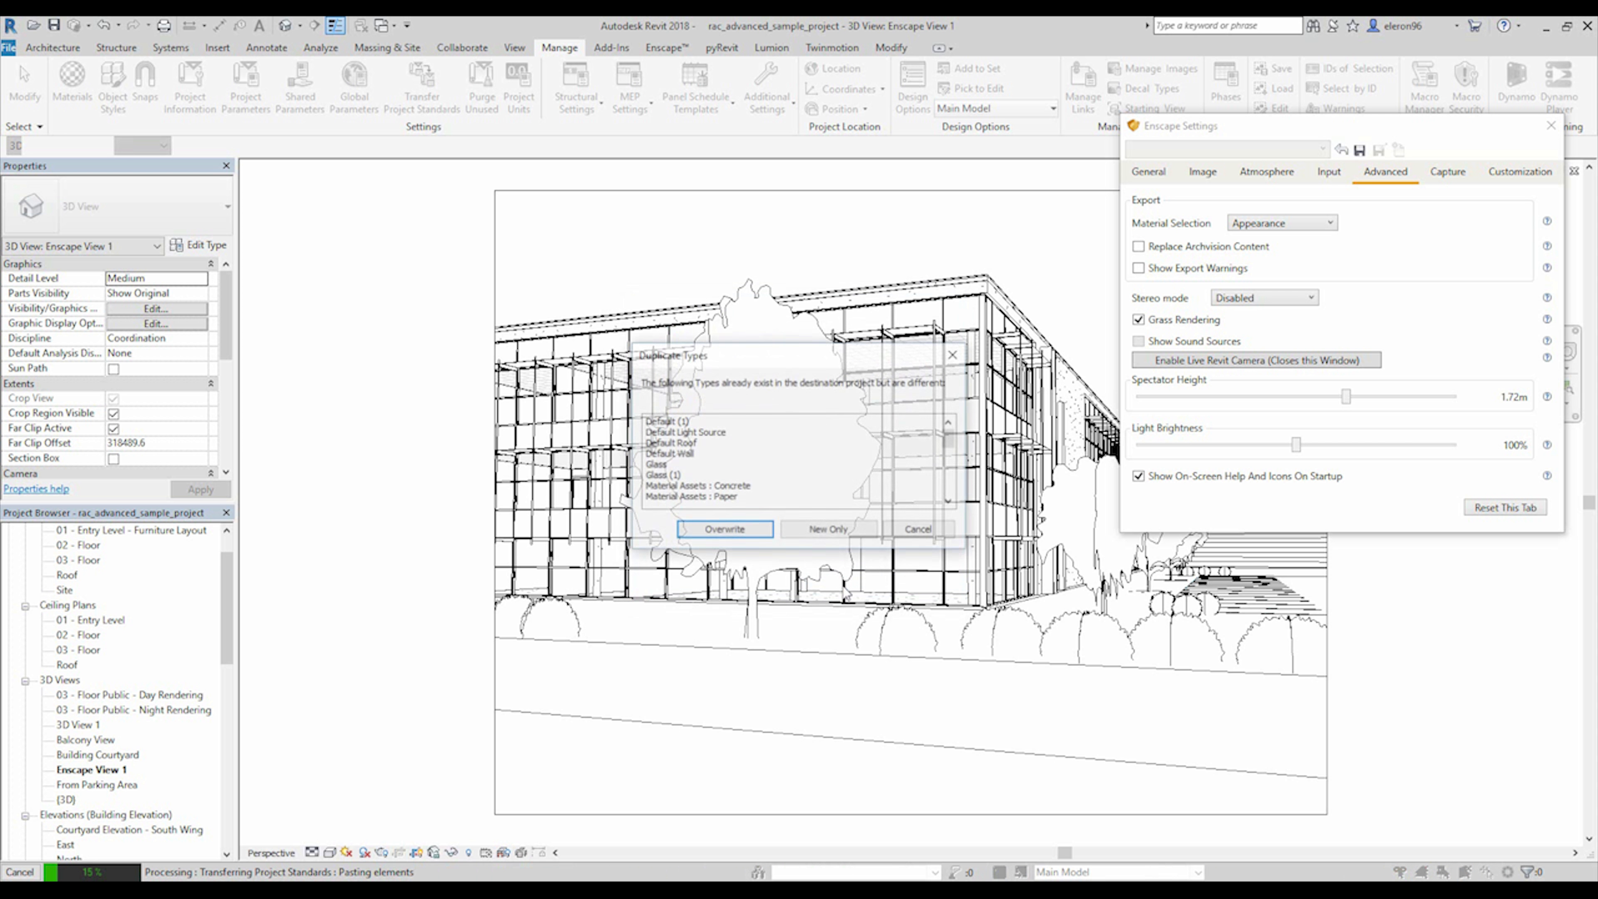
left_click(828, 530)
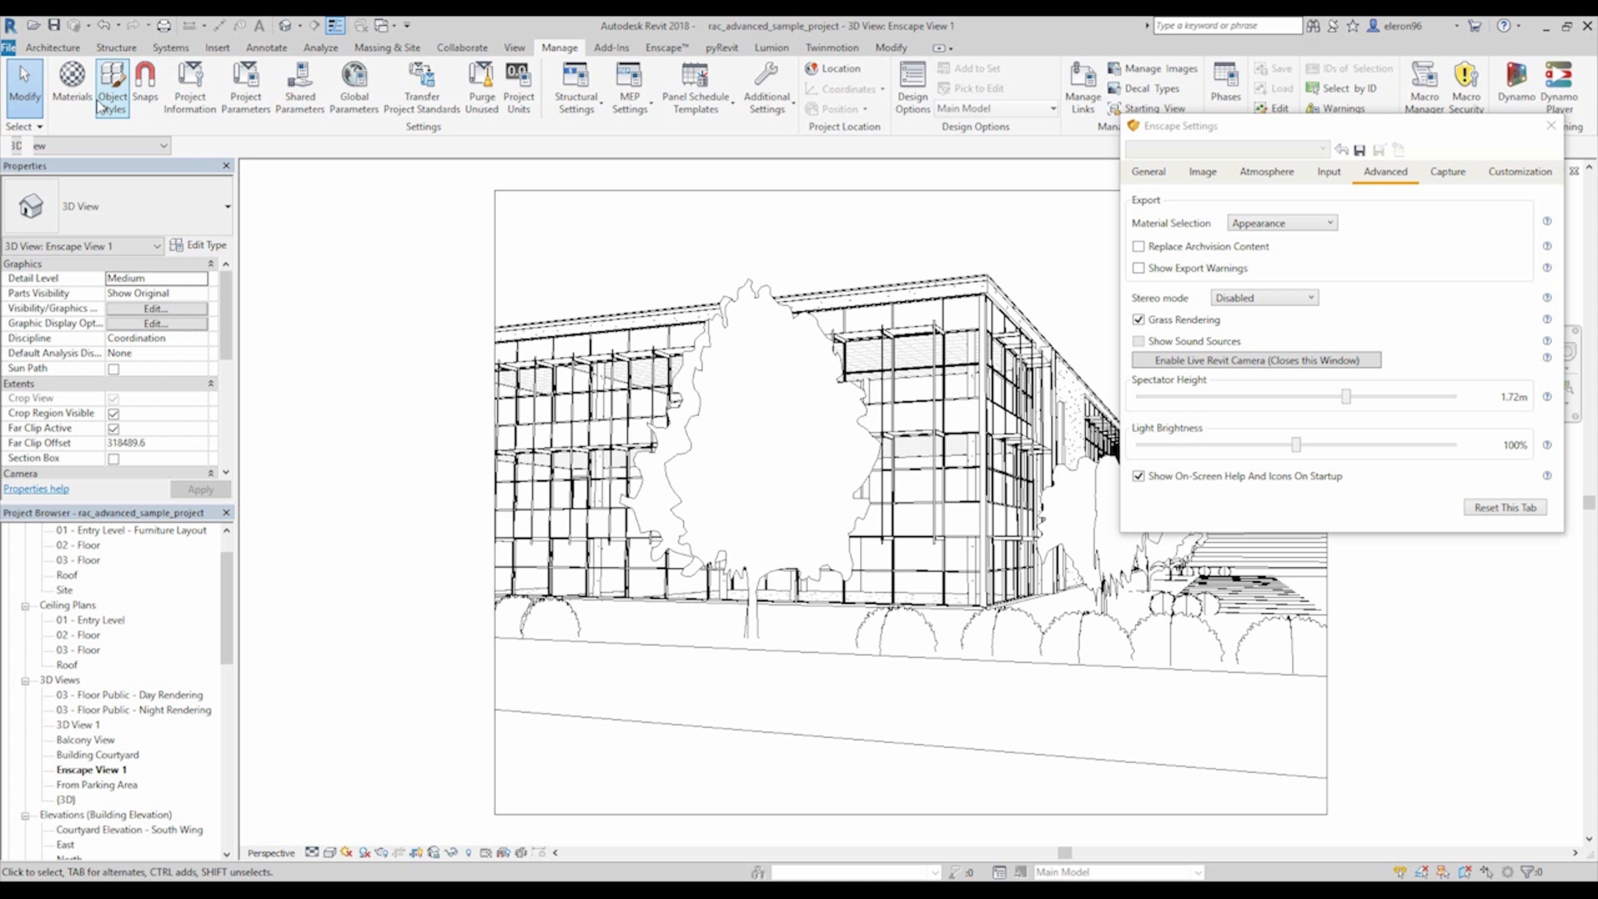
Look through the project's list of materials in the Material Browser, then close it.
left_click(72, 90)
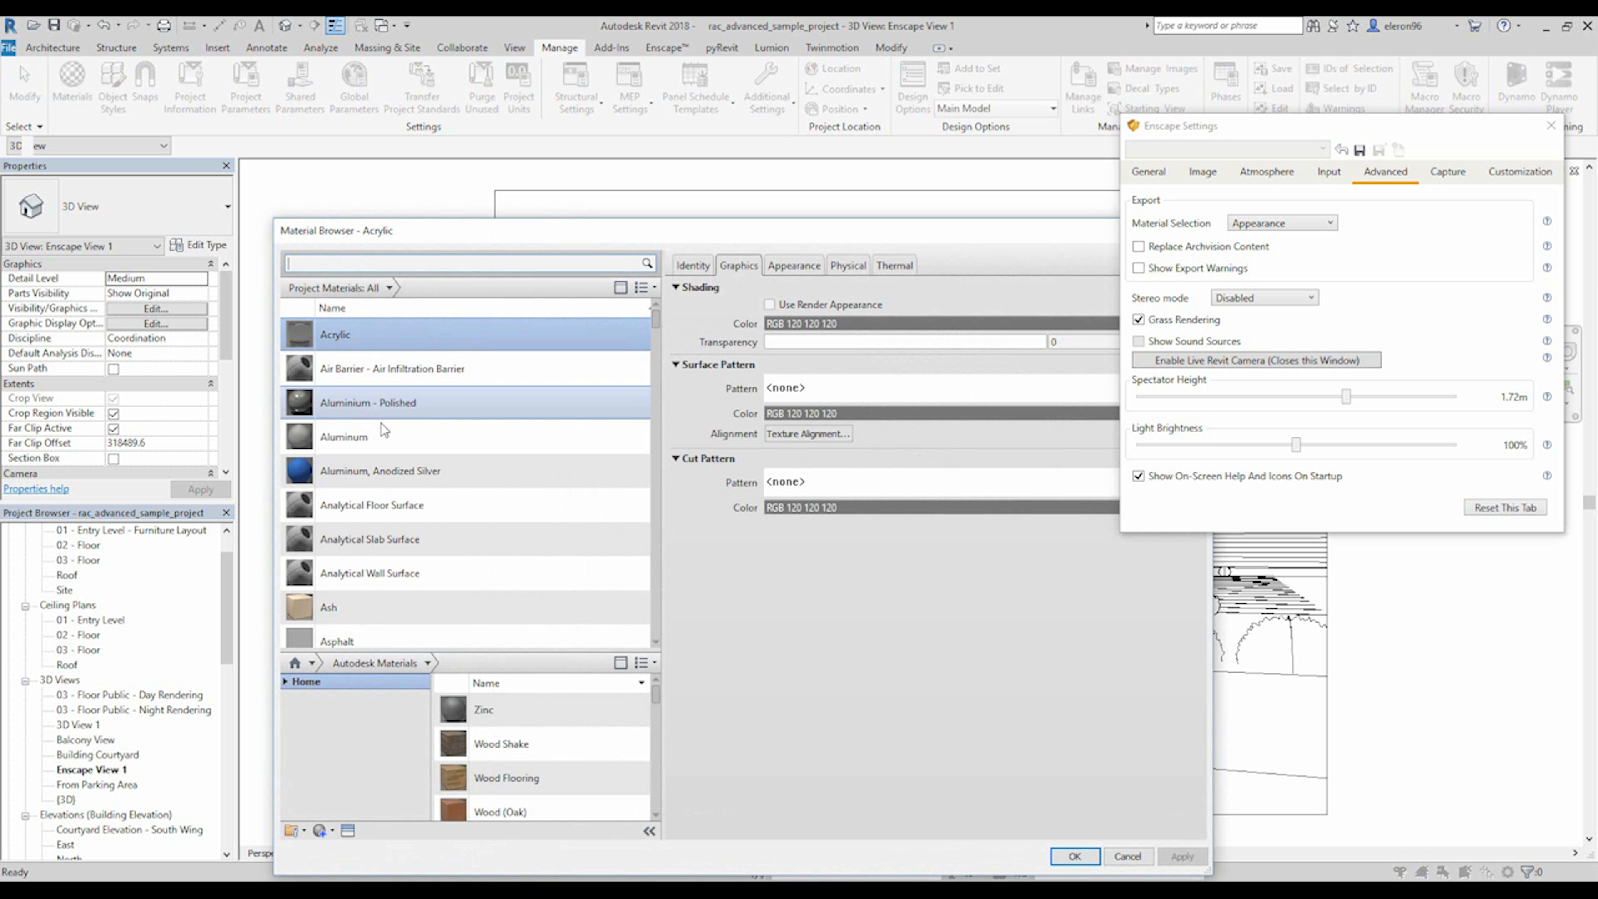
scroll(427, 479, "down", 2)
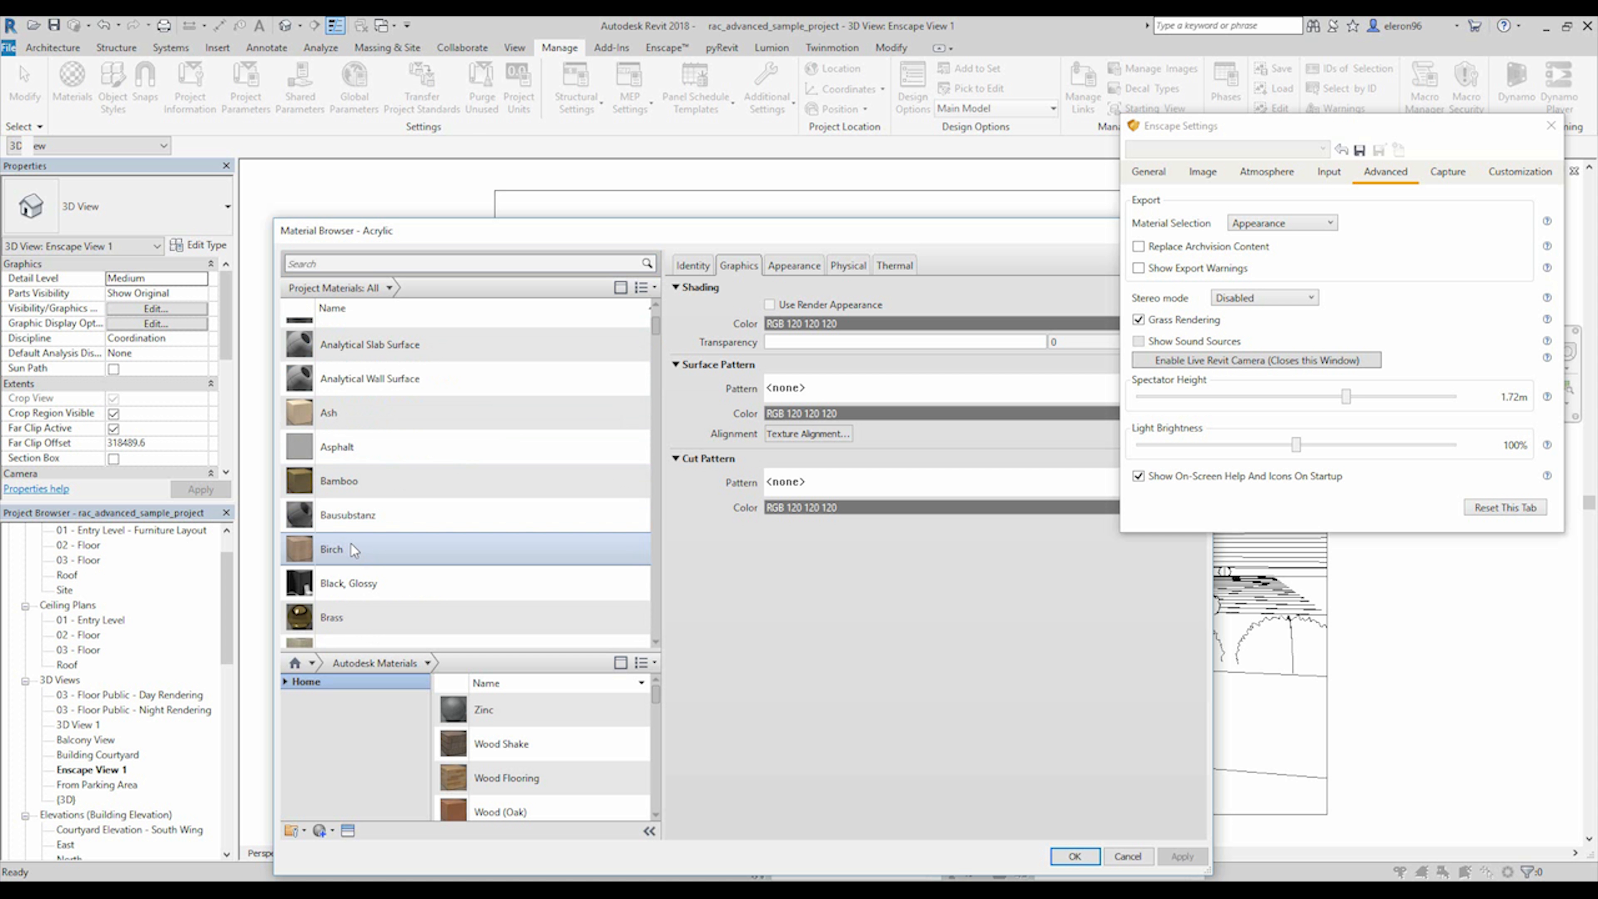
scroll(370, 566, "down", 1)
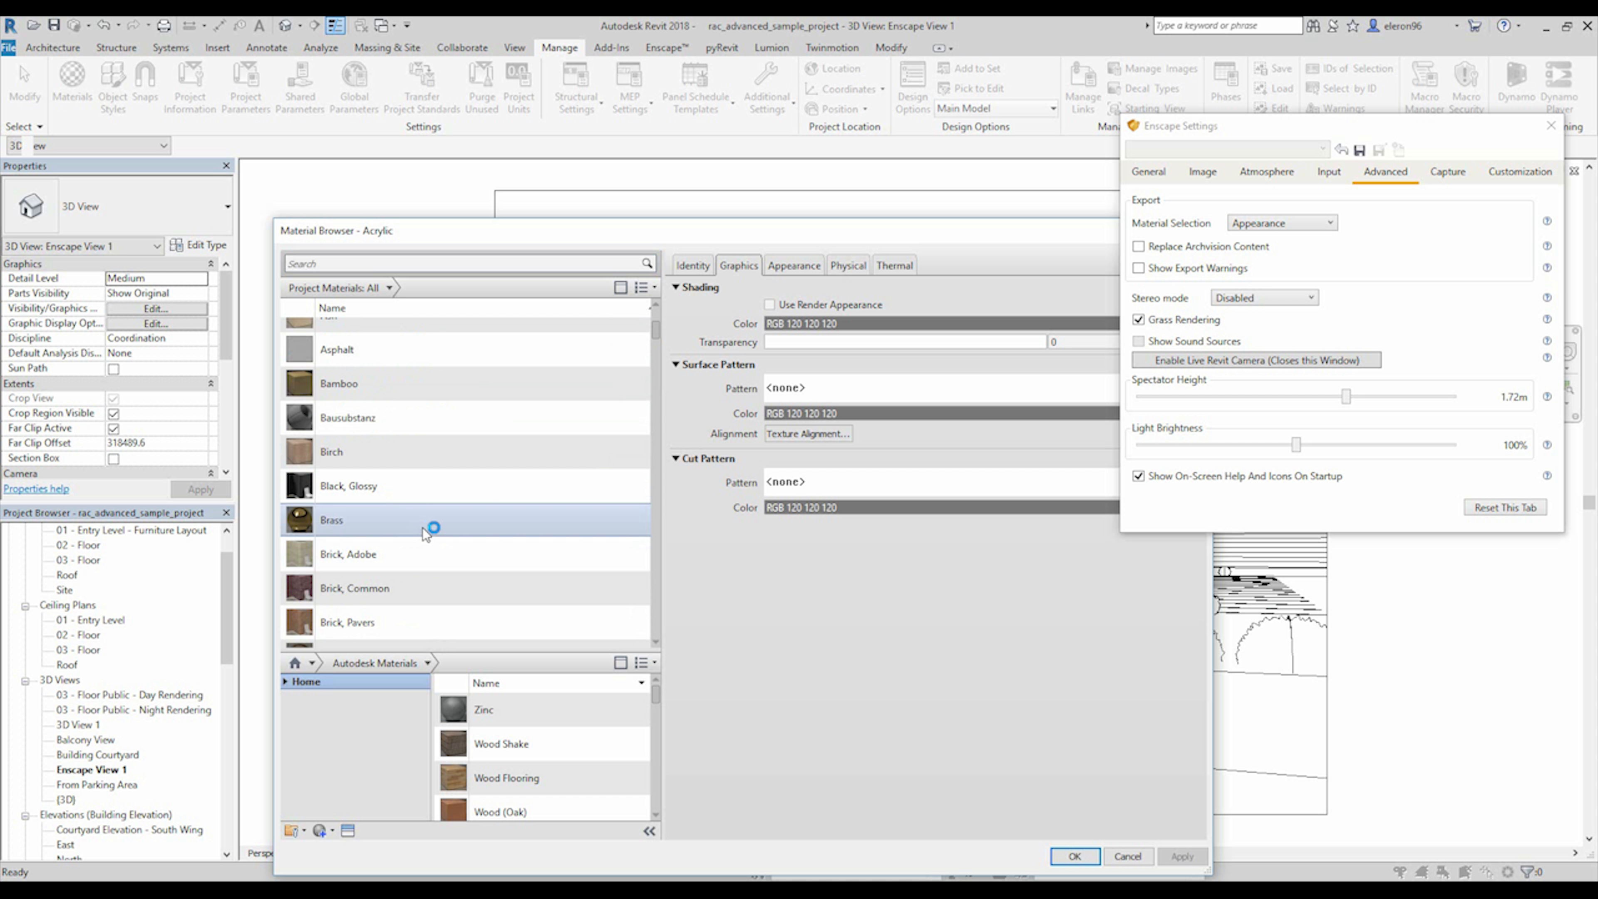
left_click_drag(655, 330, 633, 607)
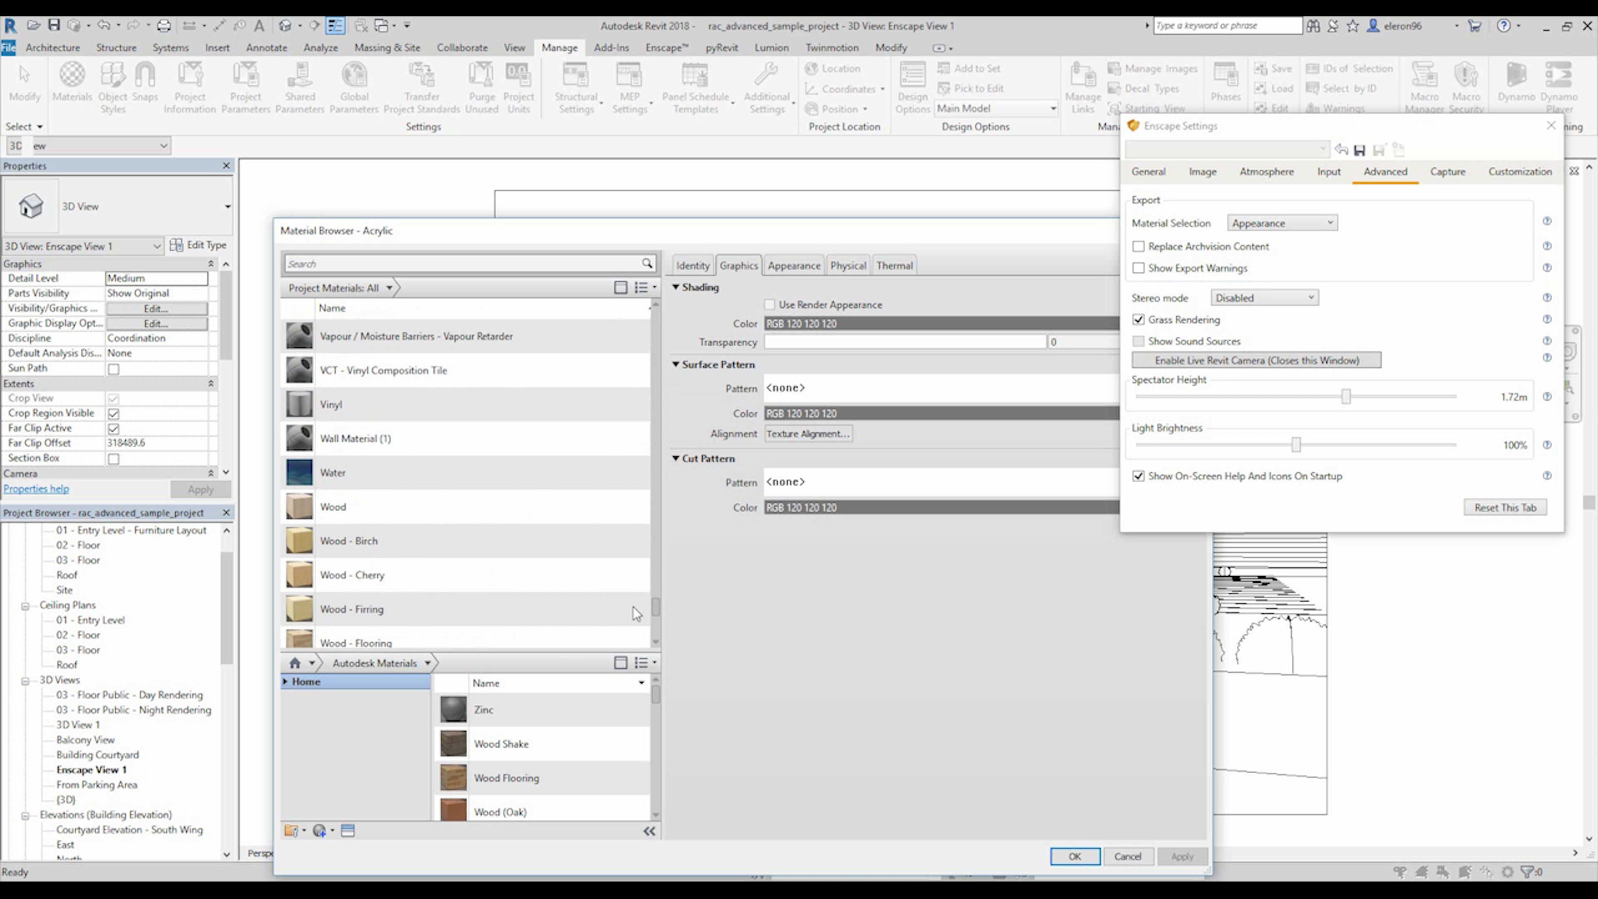
scroll(391, 585, "up", 10)
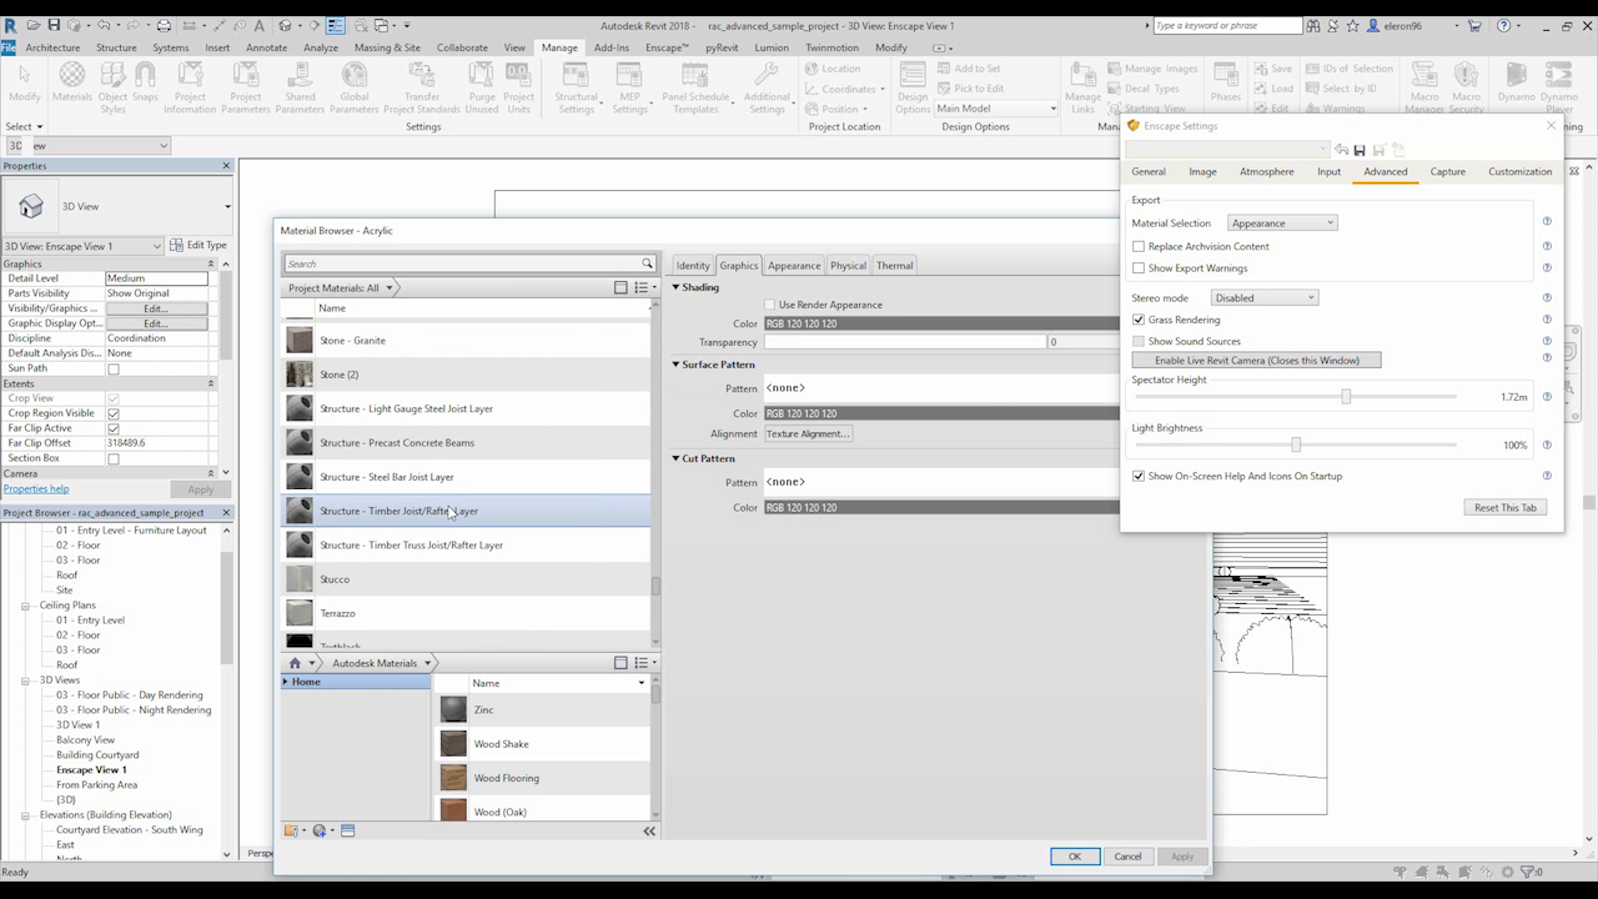
left_click_drag(860, 236, 733, 233)
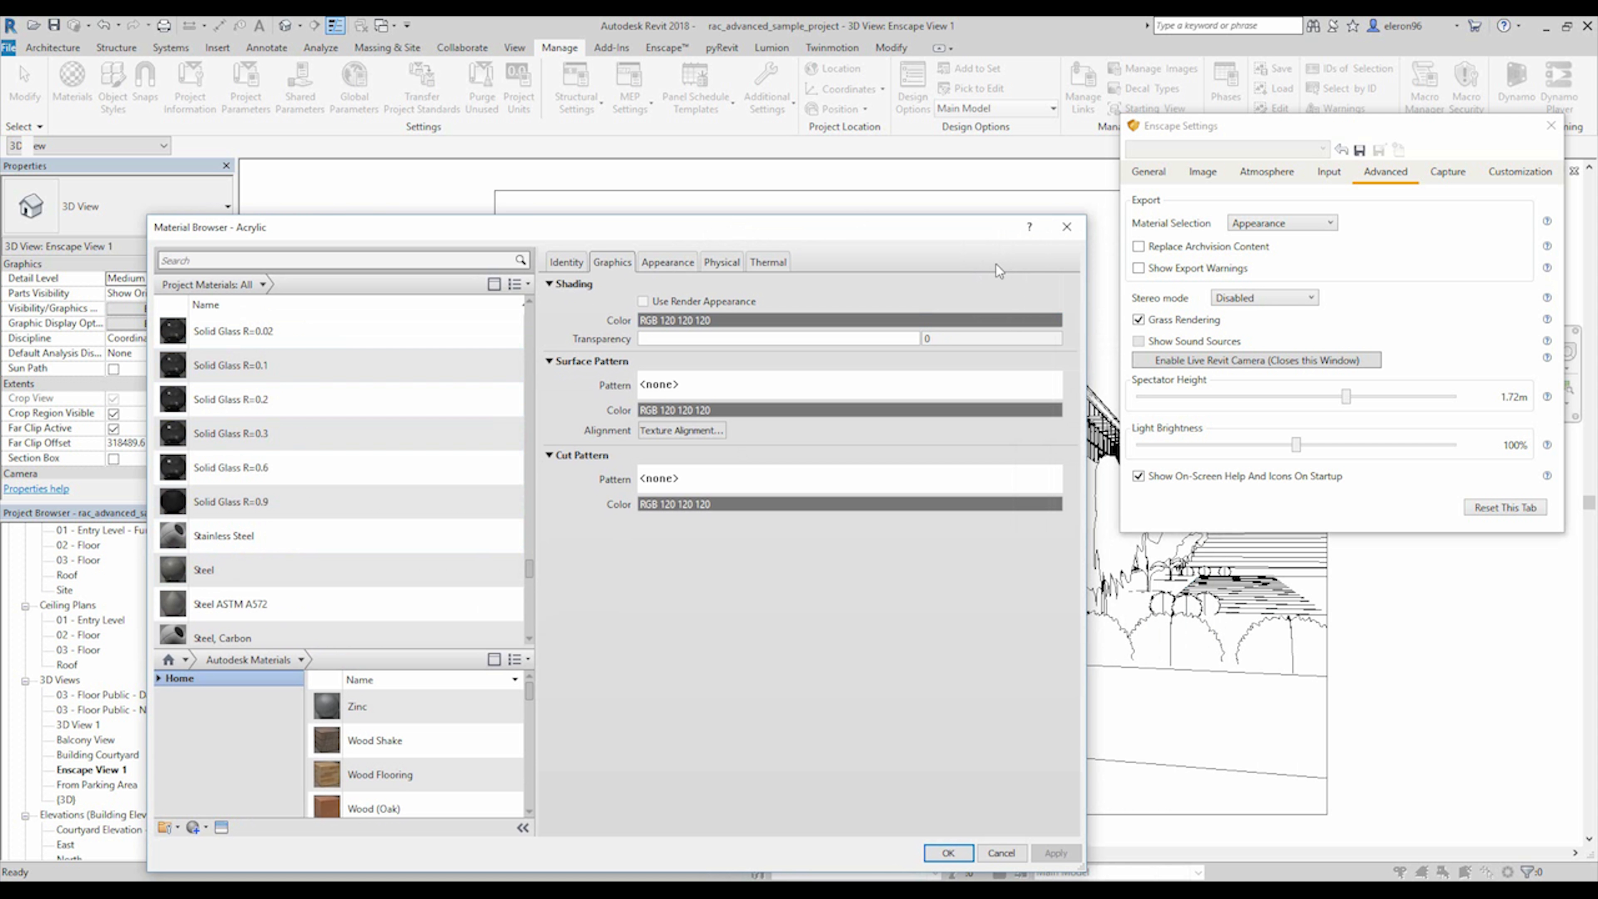
left_click(1067, 227)
Switch back to the Advanced_Materialtest project and open its Level 1 floor plan at the ceramic samples.
left_click(384, 25)
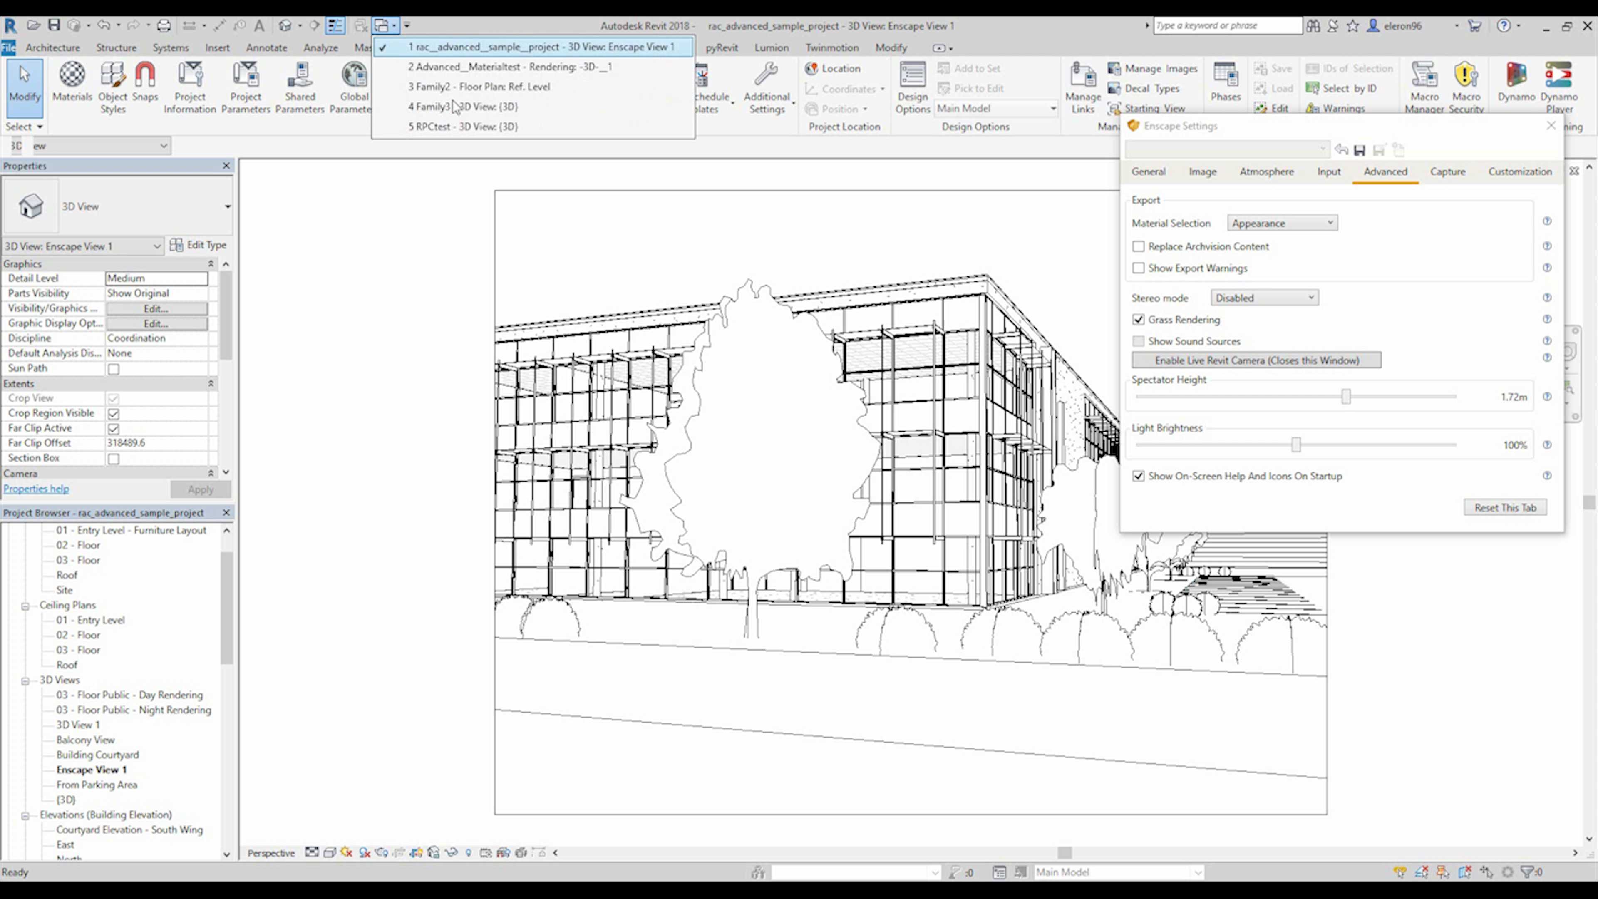
left_click(516, 66)
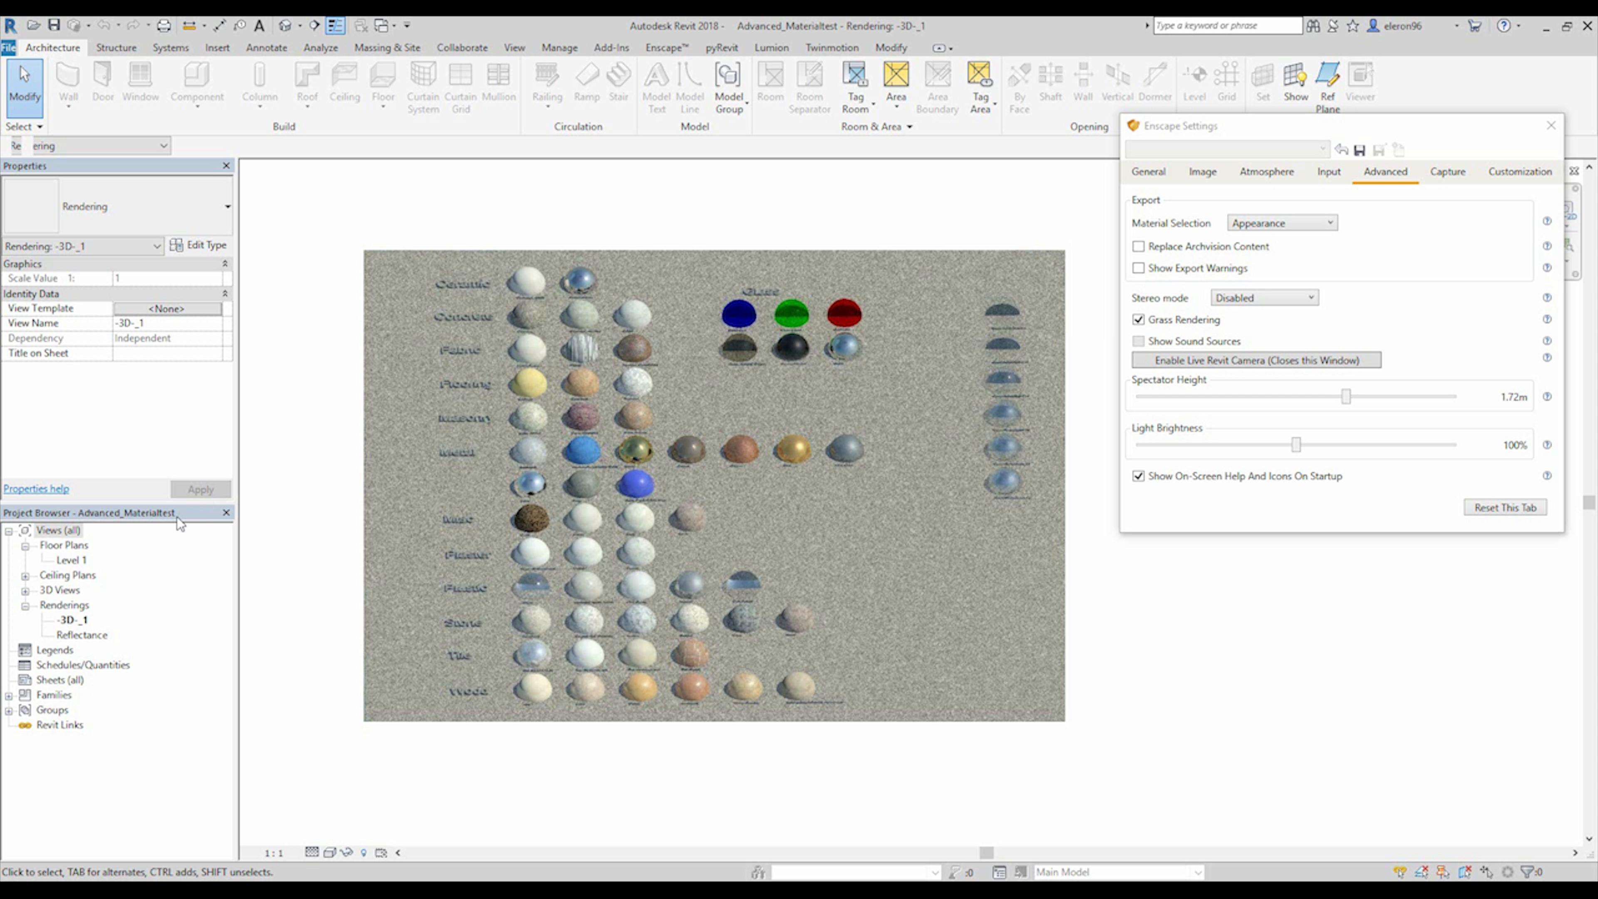
double_click(72, 559)
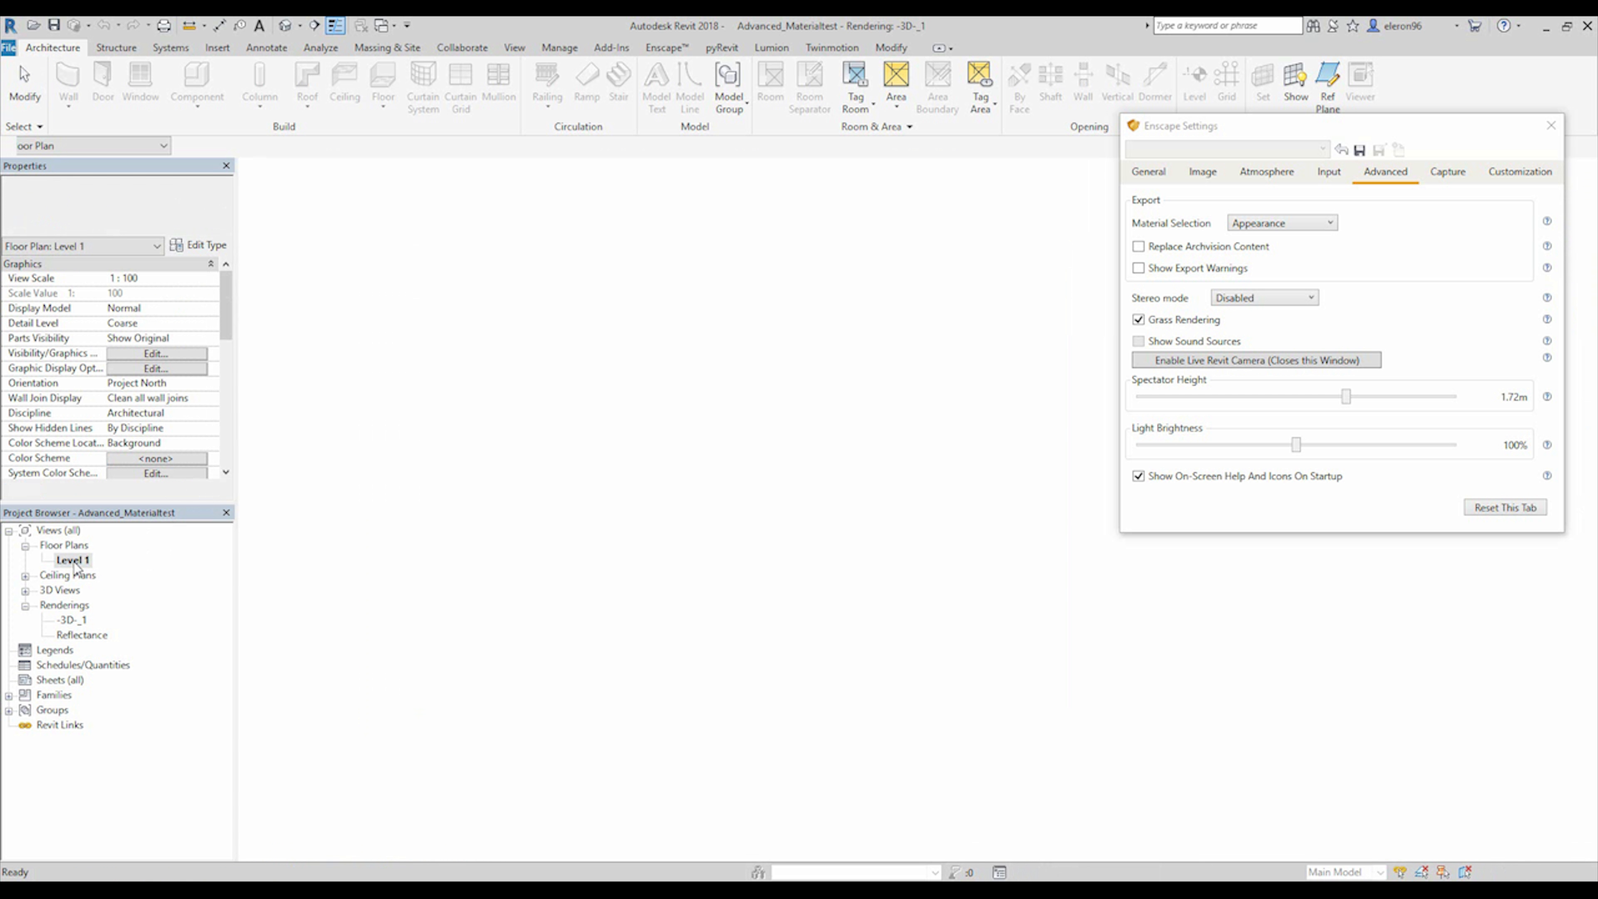
scroll(734, 349, "up", 5)
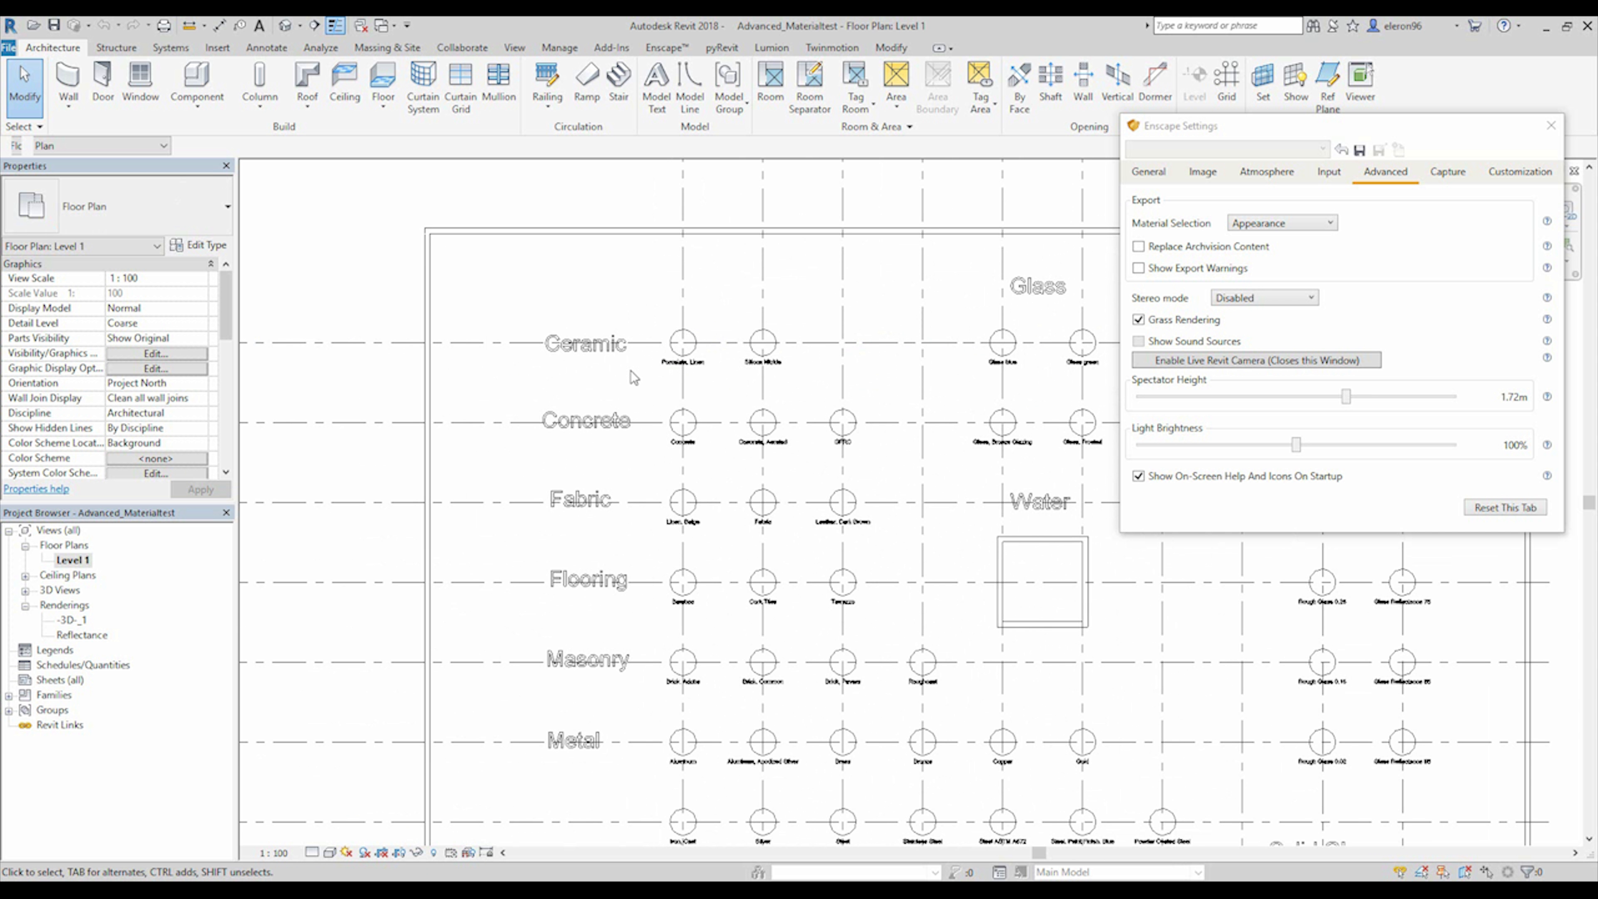
scroll(637, 371, "up", 2)
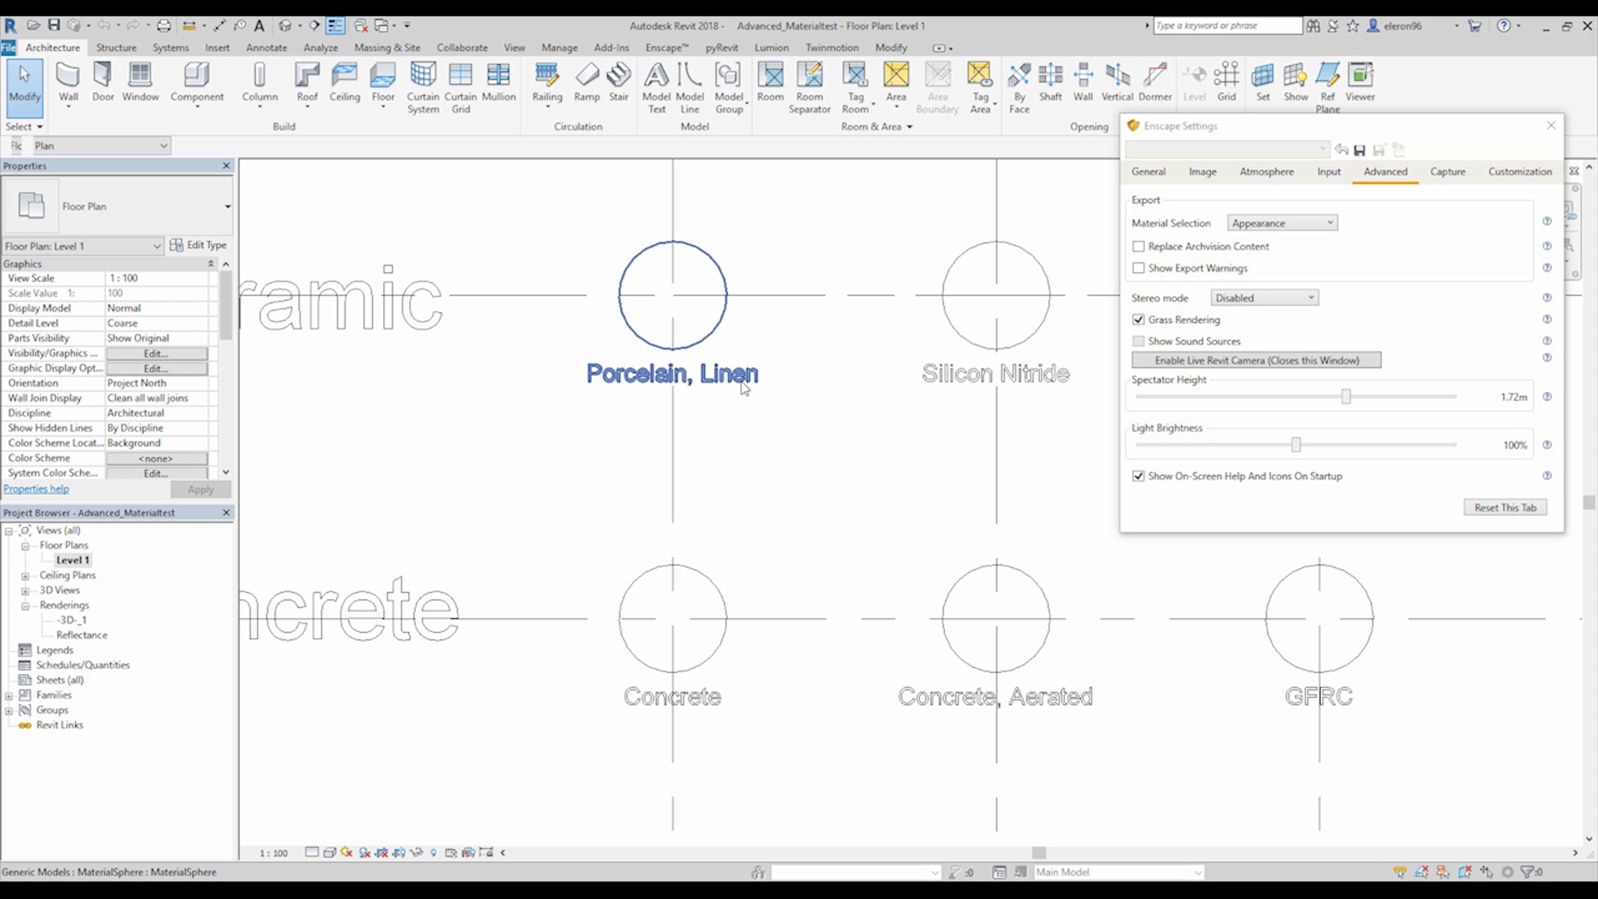
Select the Porcelain, Linen material sphere and copy its MaterialDescText value.
left_click(675, 356)
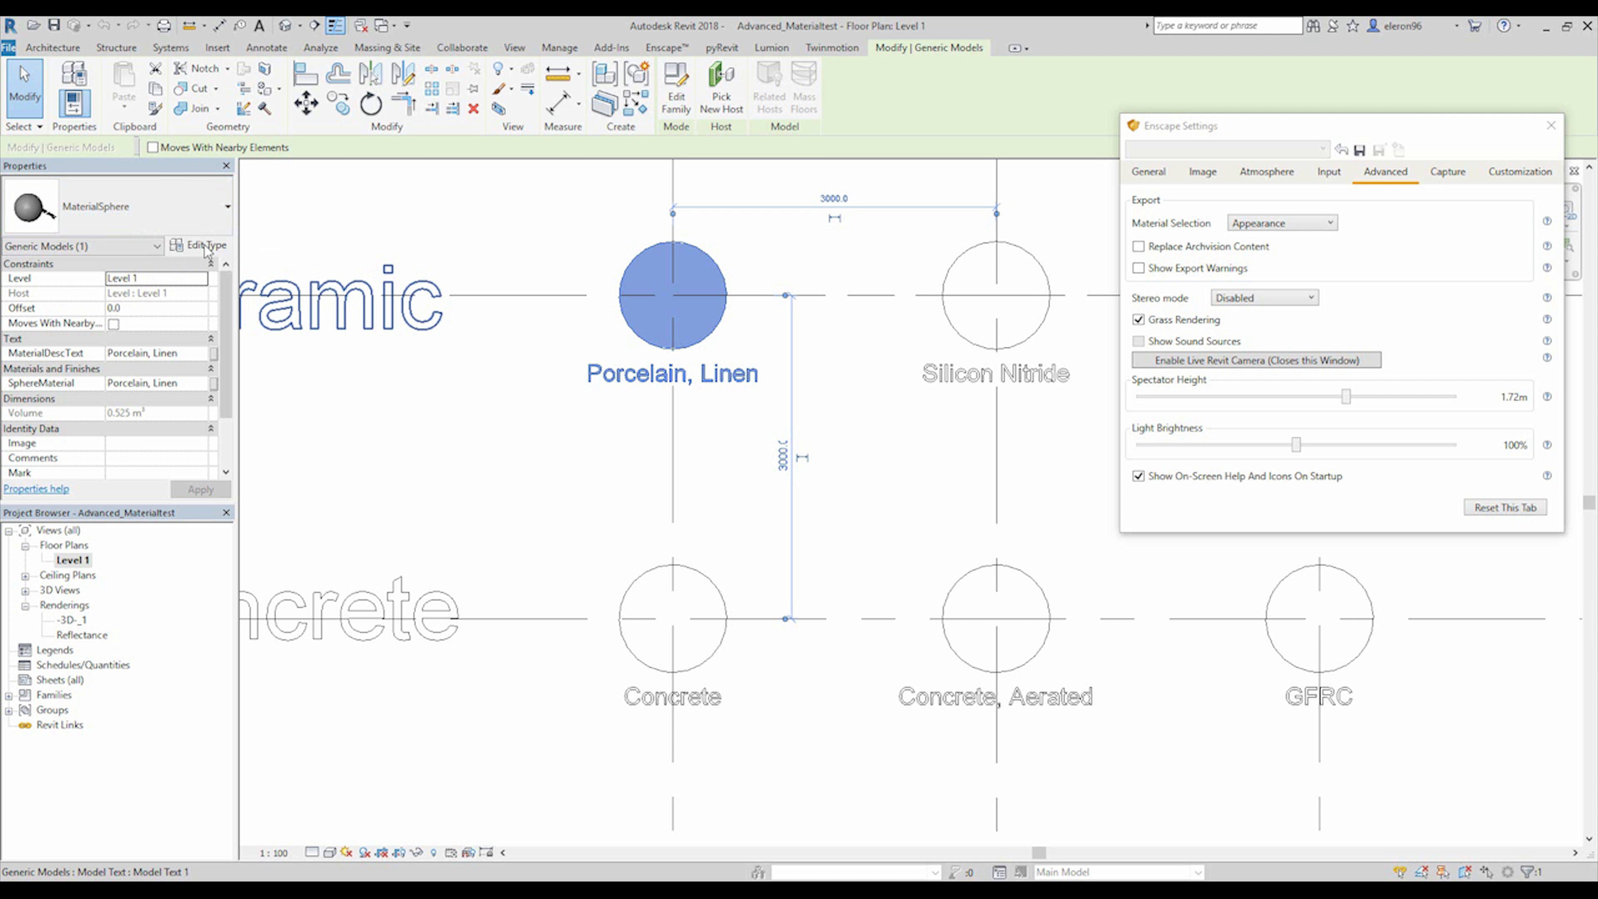
left_click(209, 229)
left_click(209, 229)
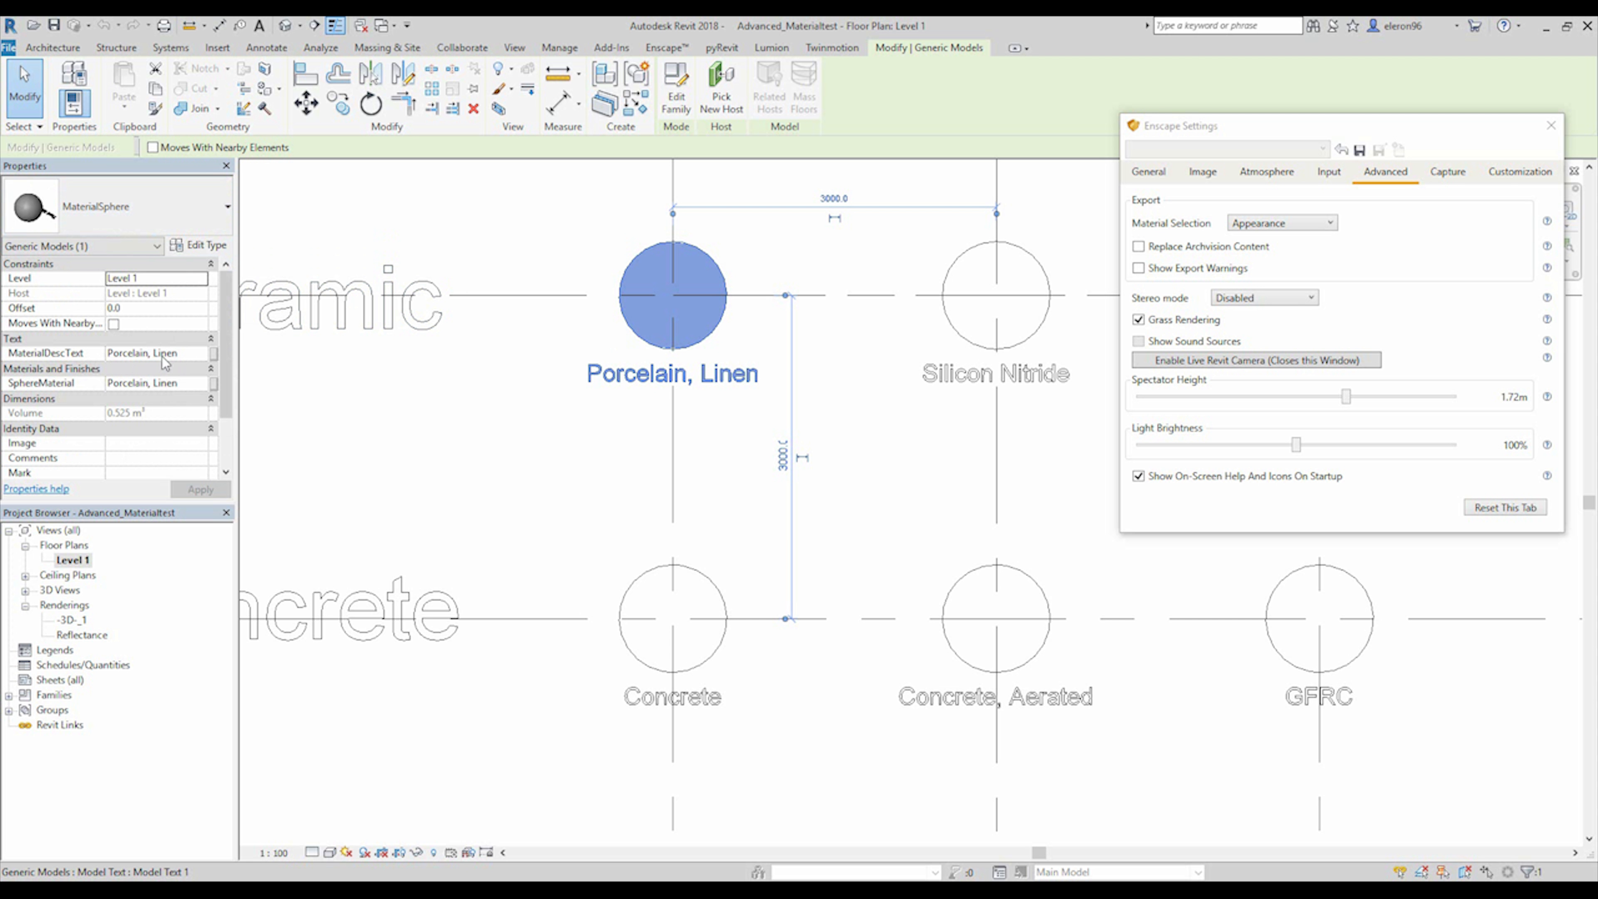
left_click(187, 352)
left_click_drag(187, 353, 61, 355)
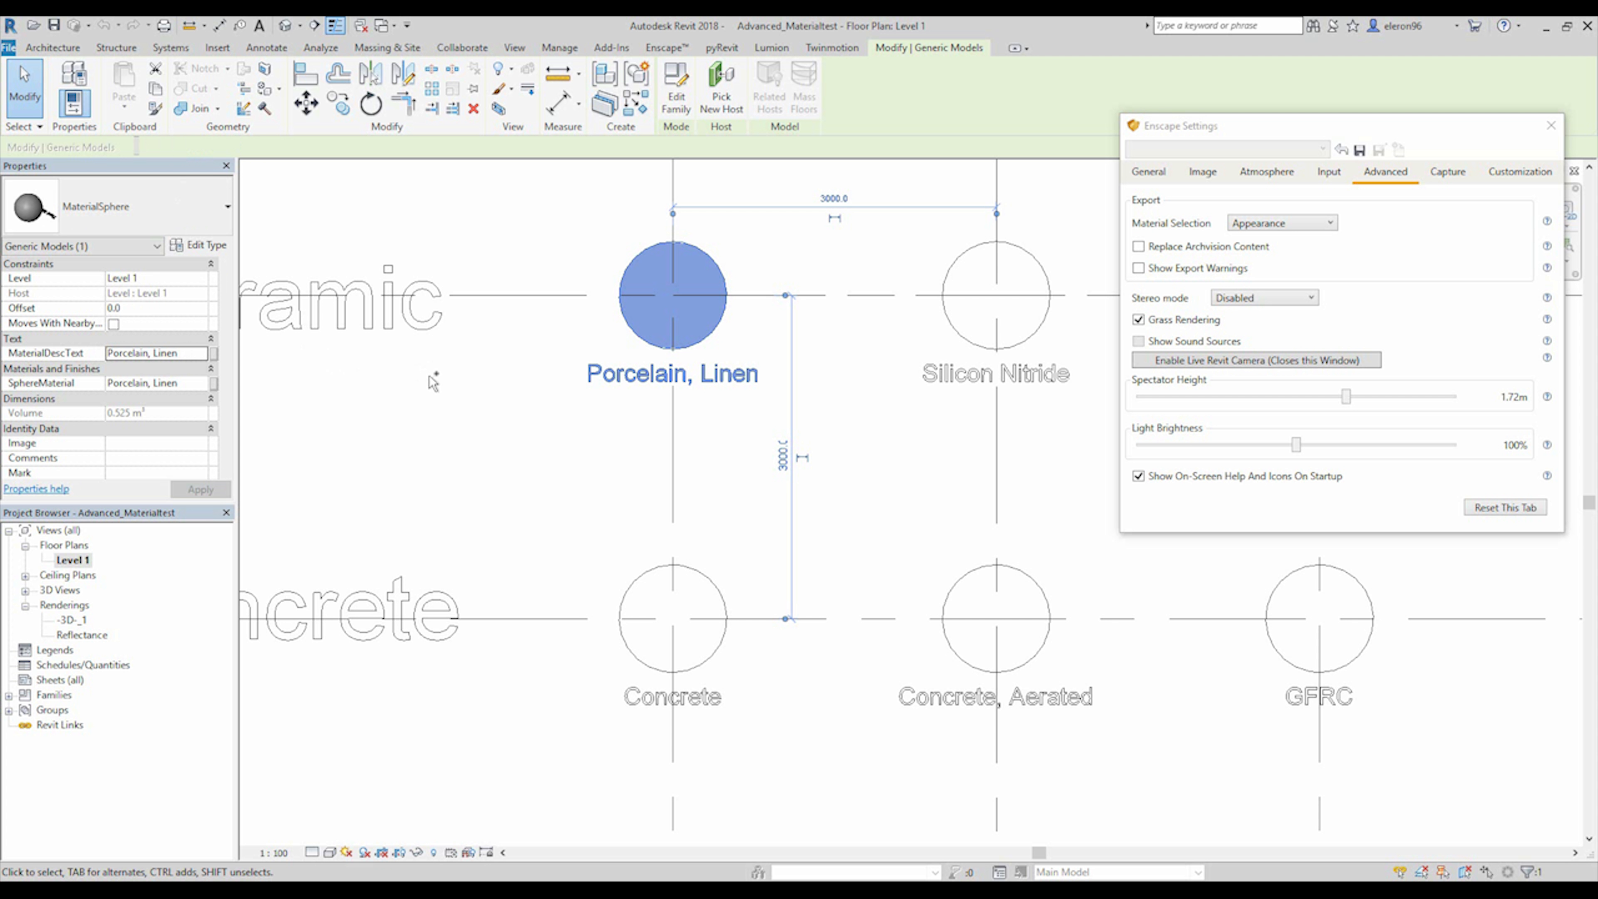
left_click_drag(178, 353, 105, 354)
key("ctrl+c")
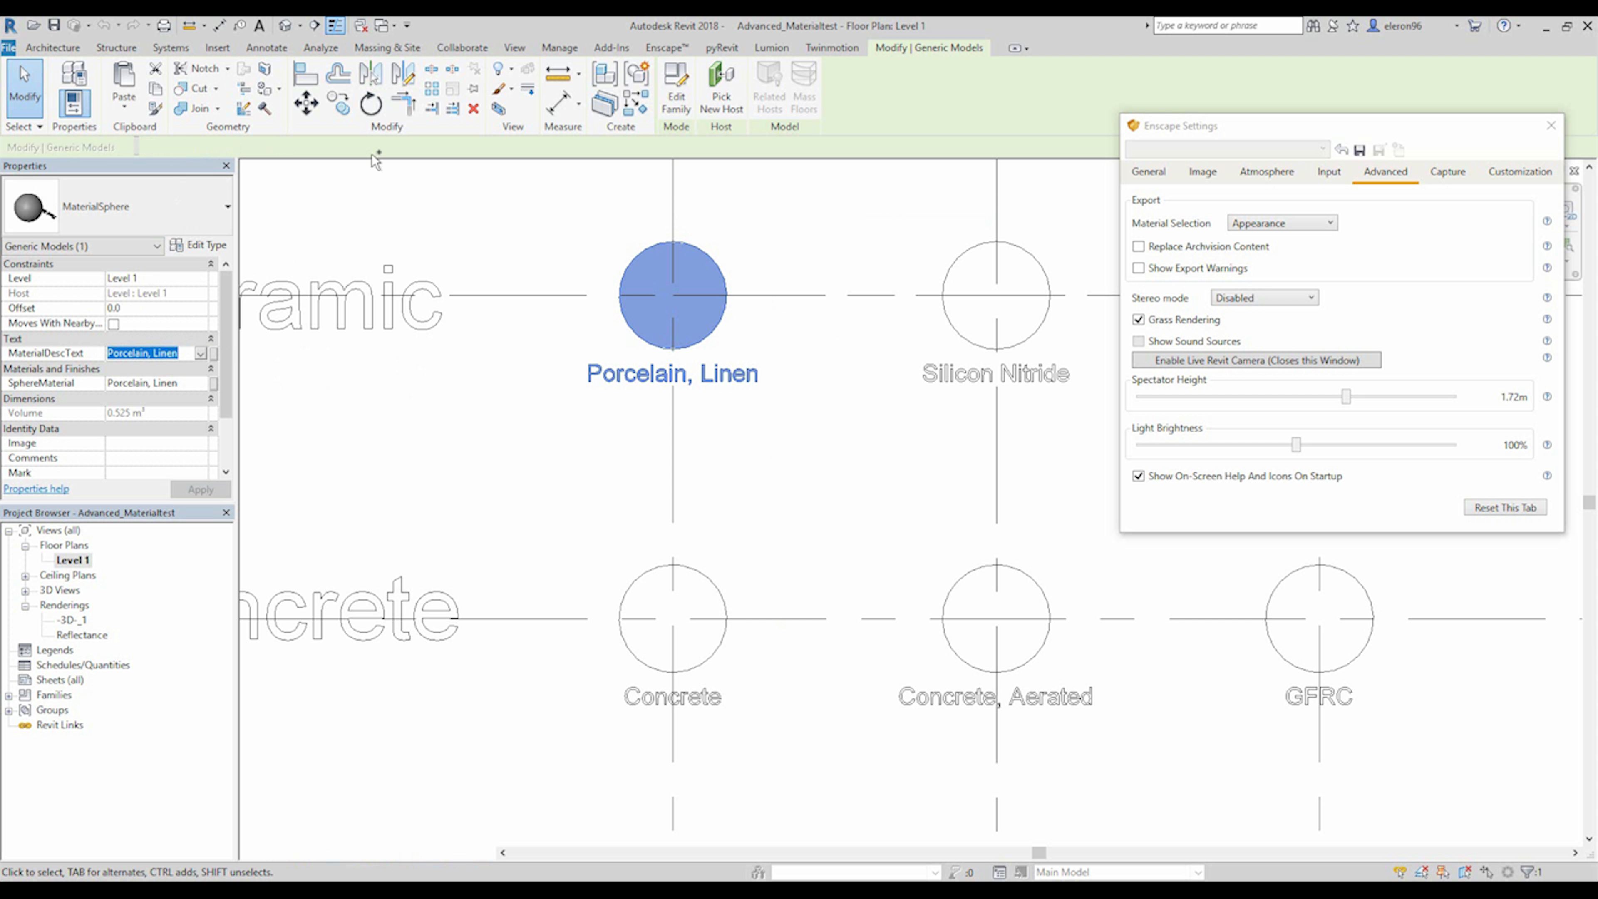
Return to rac_advanced_sample_project, search the Material Browser for "Porcelain, Linen" and select that project material.
left_click(381, 26)
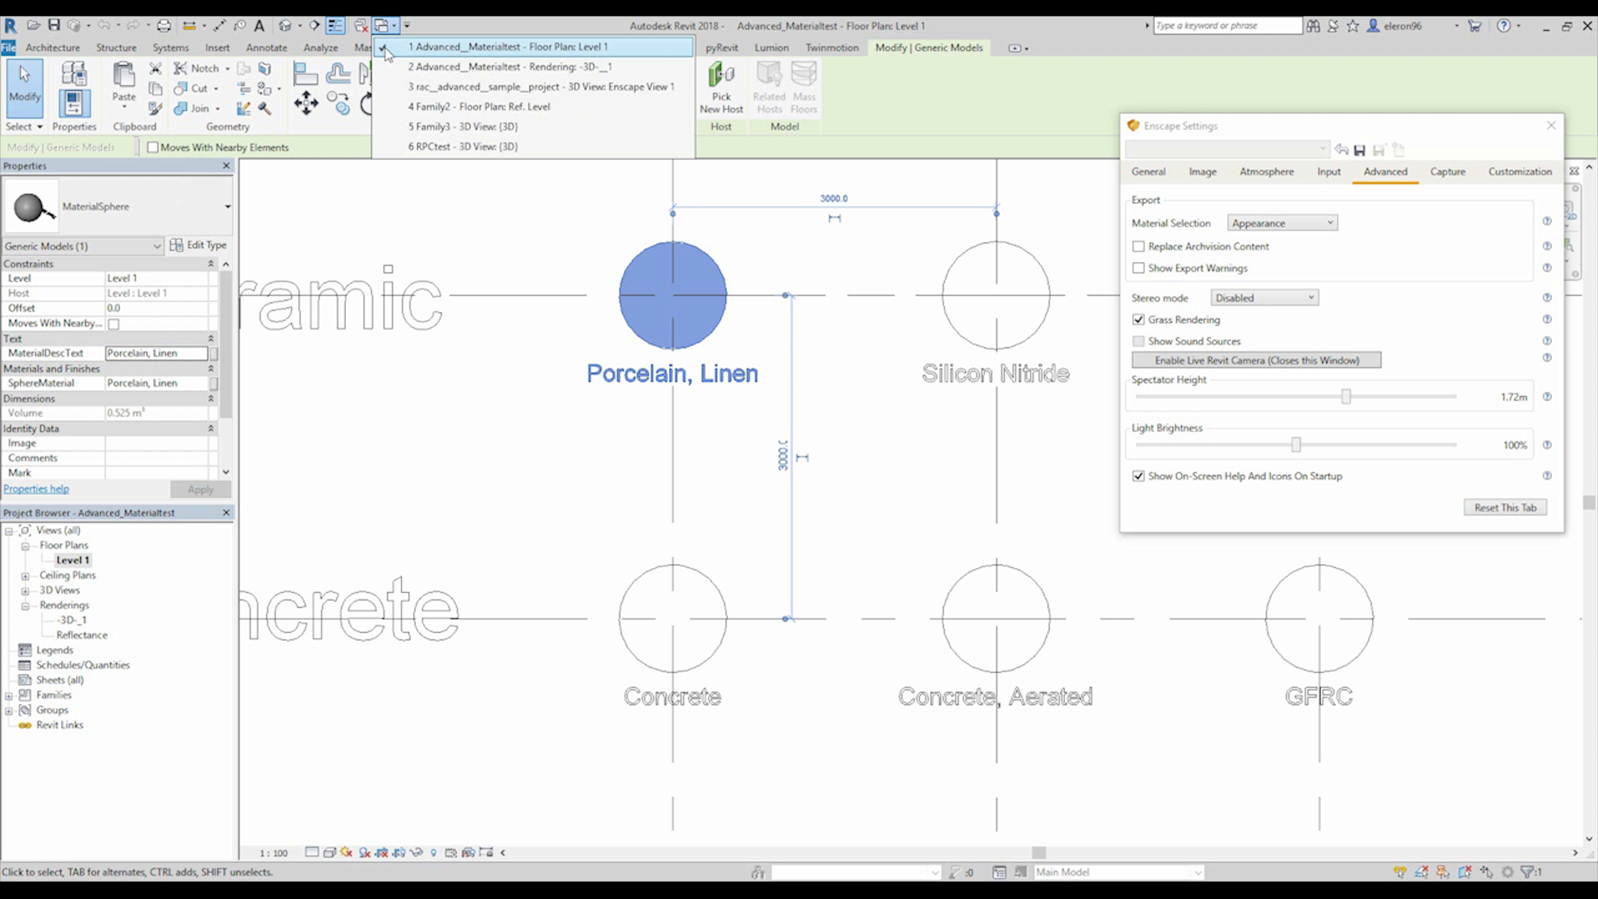
left_click(420, 88)
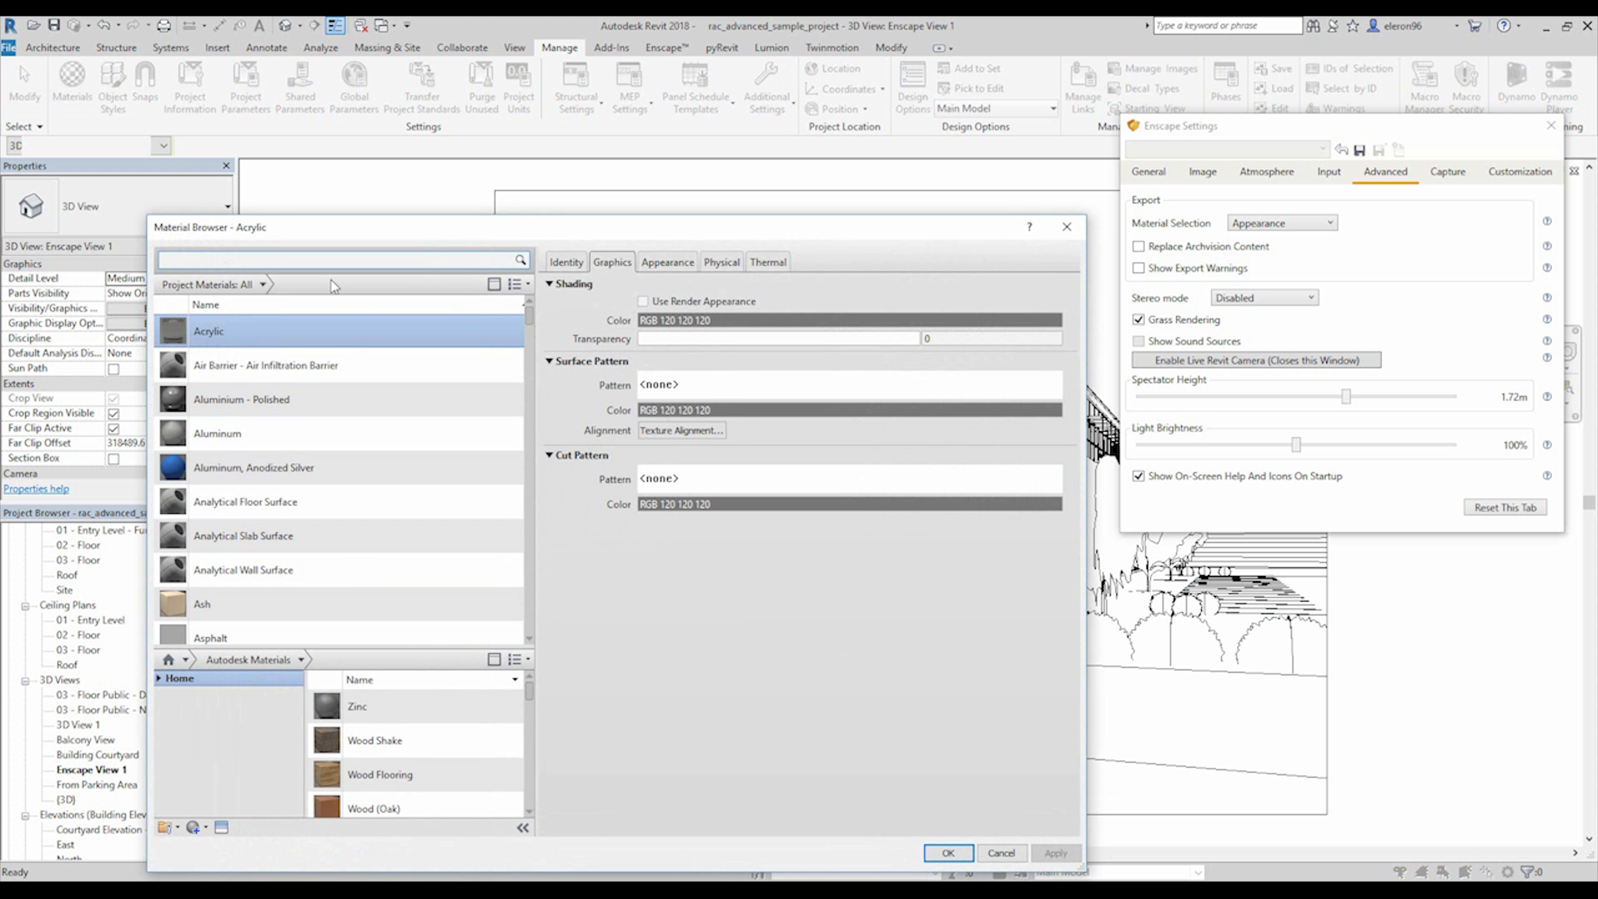
key("ctrl+v")
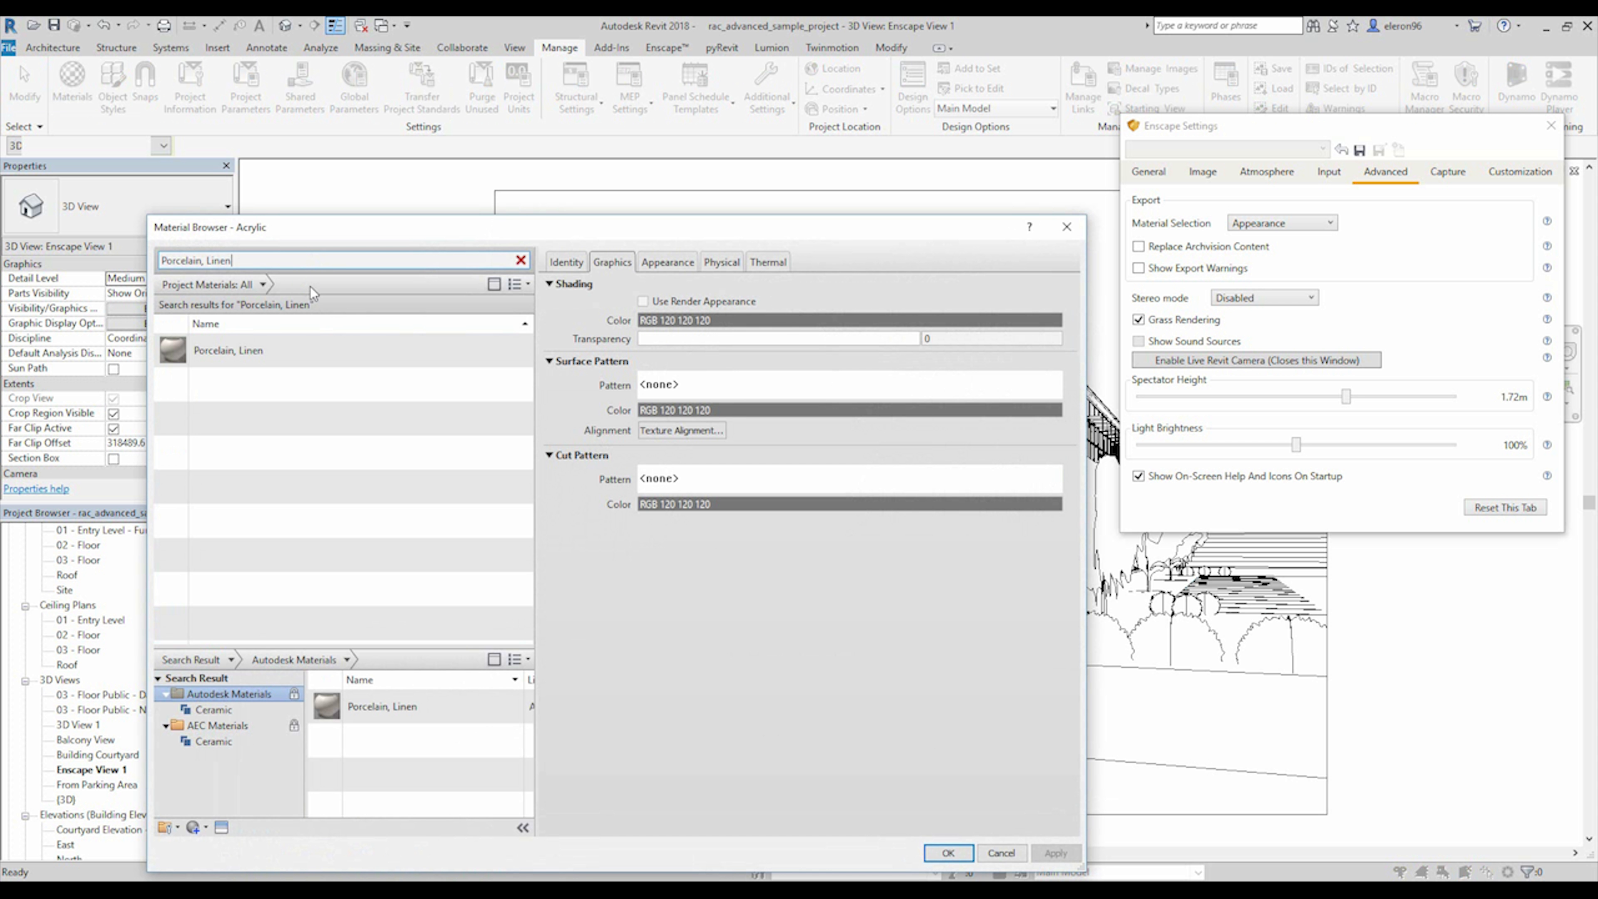
left_click(185, 351)
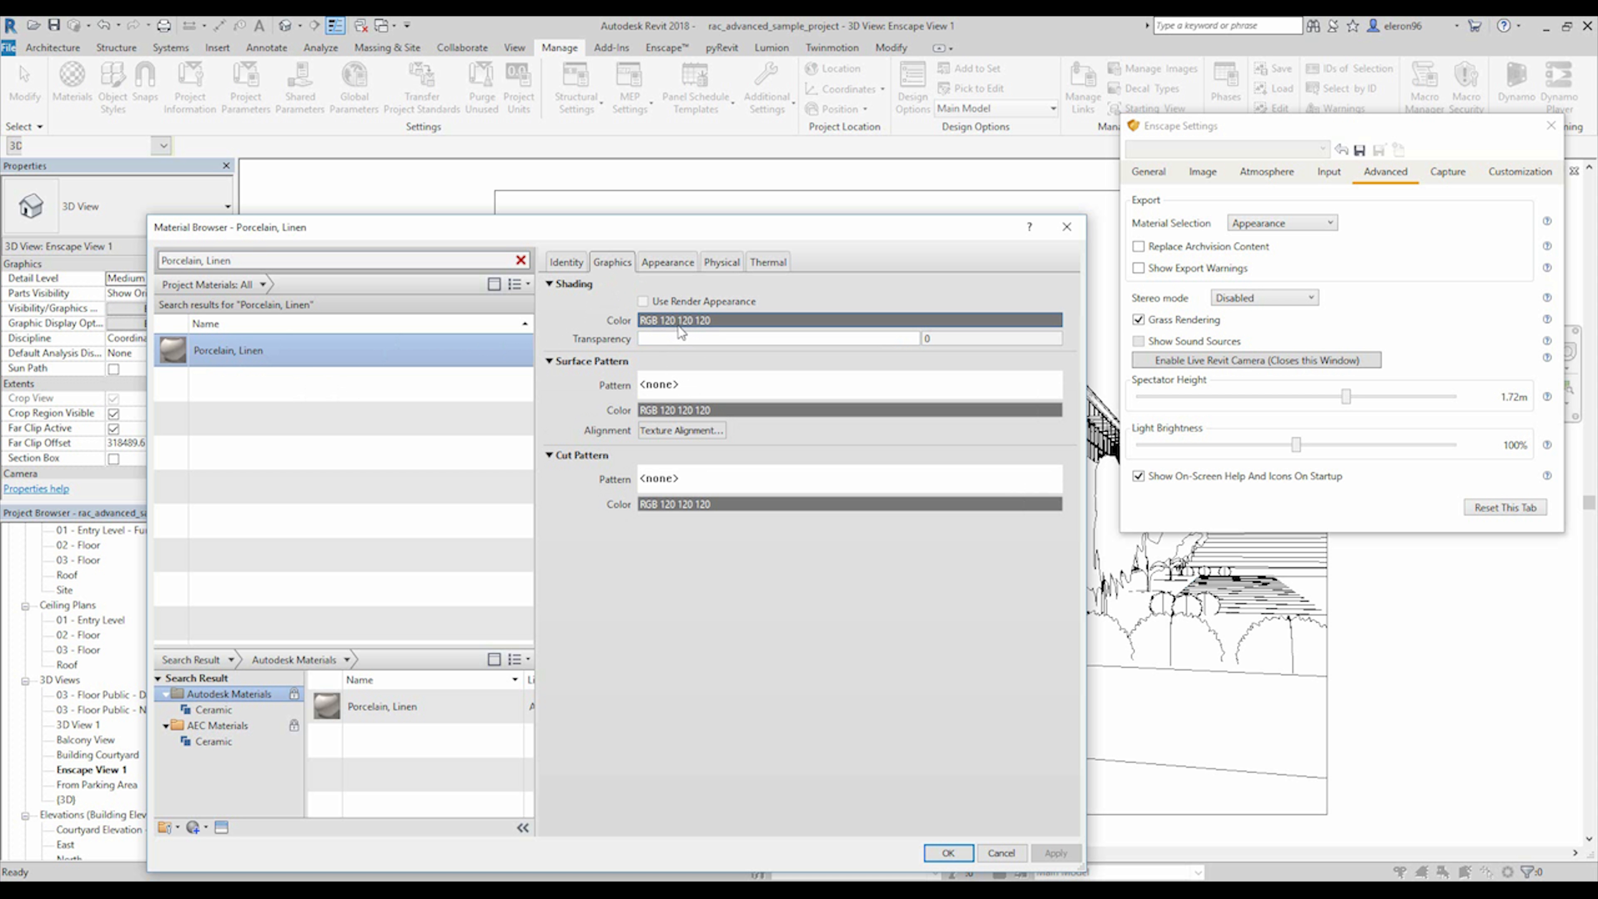
Examine the appearance of Porcelain, Linen, expanding its Finish Bumps and Relief Pattern settings.
left_click(672, 260)
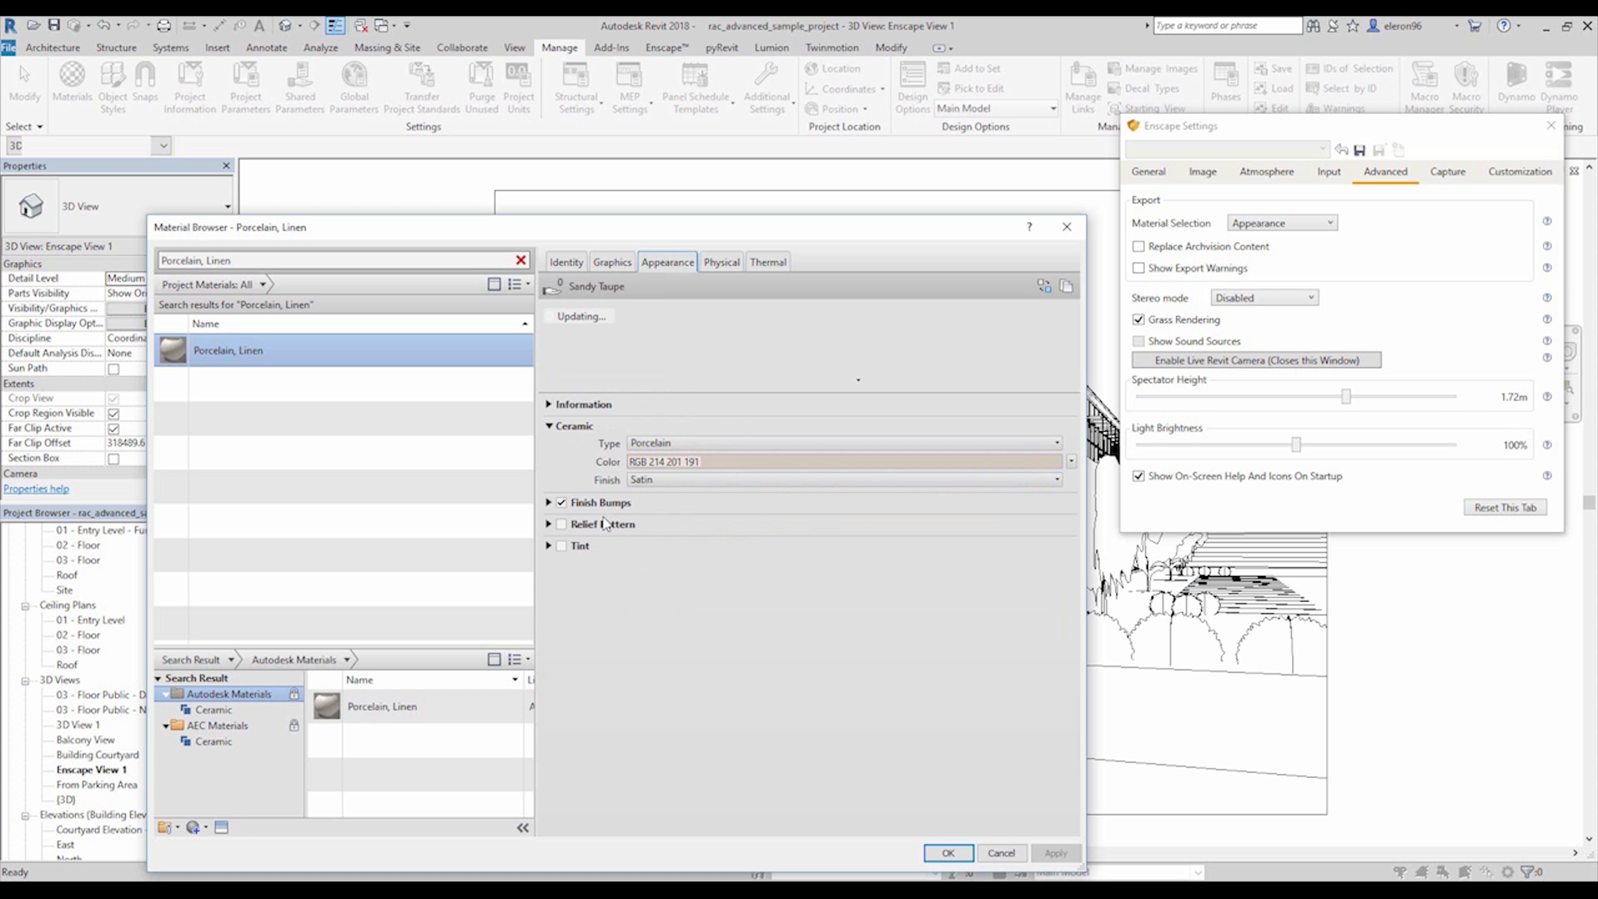
left_click(549, 502)
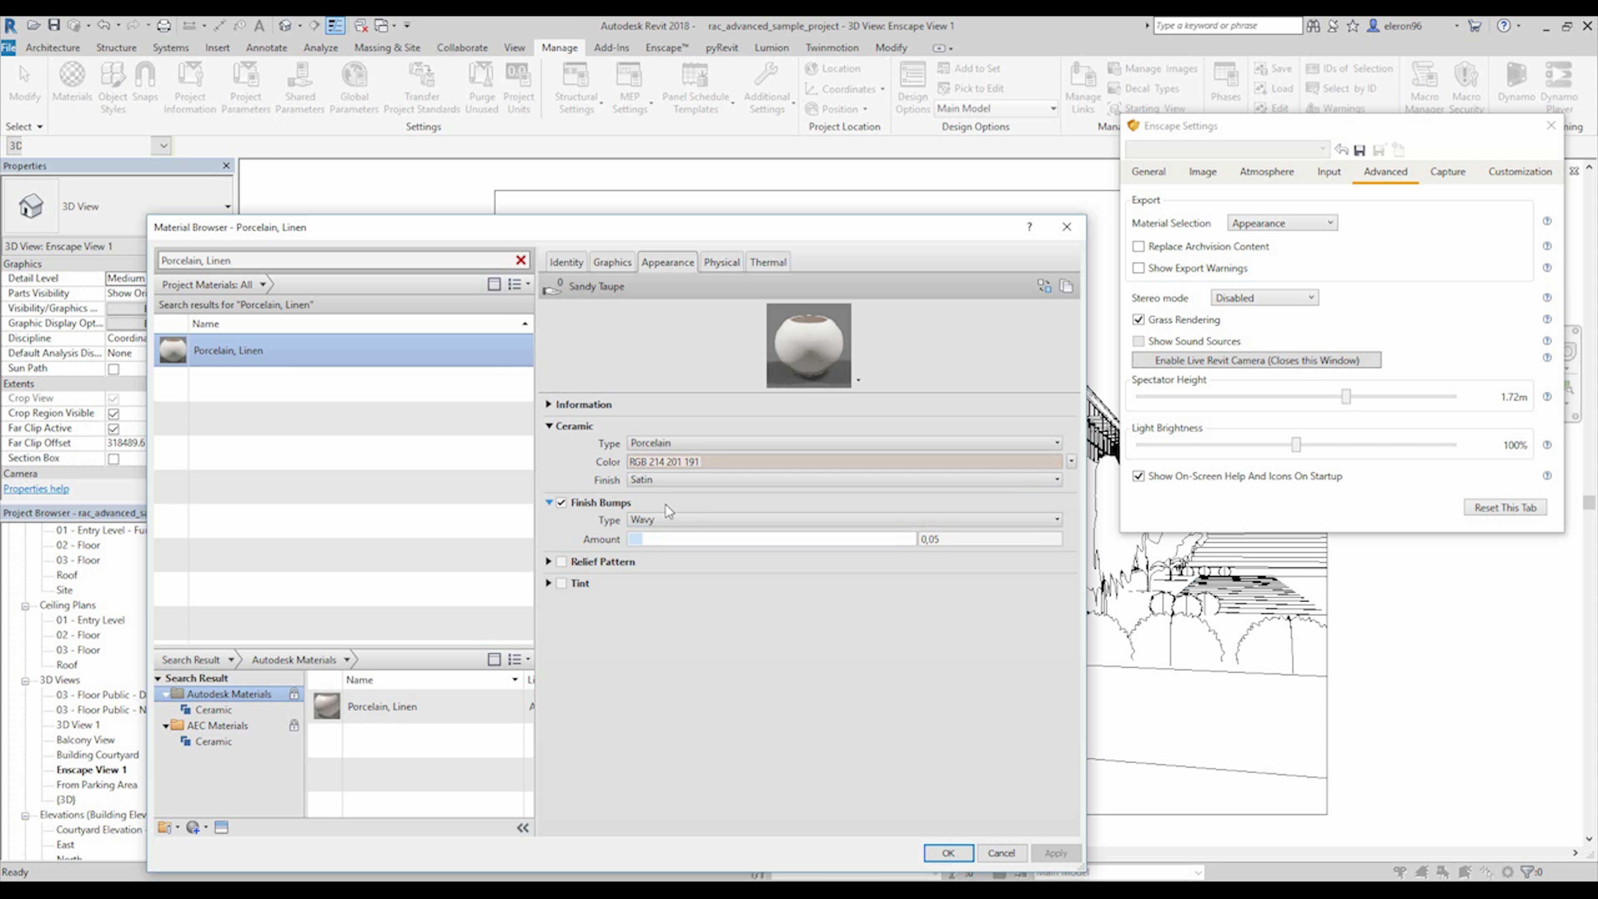
left_click(548, 561)
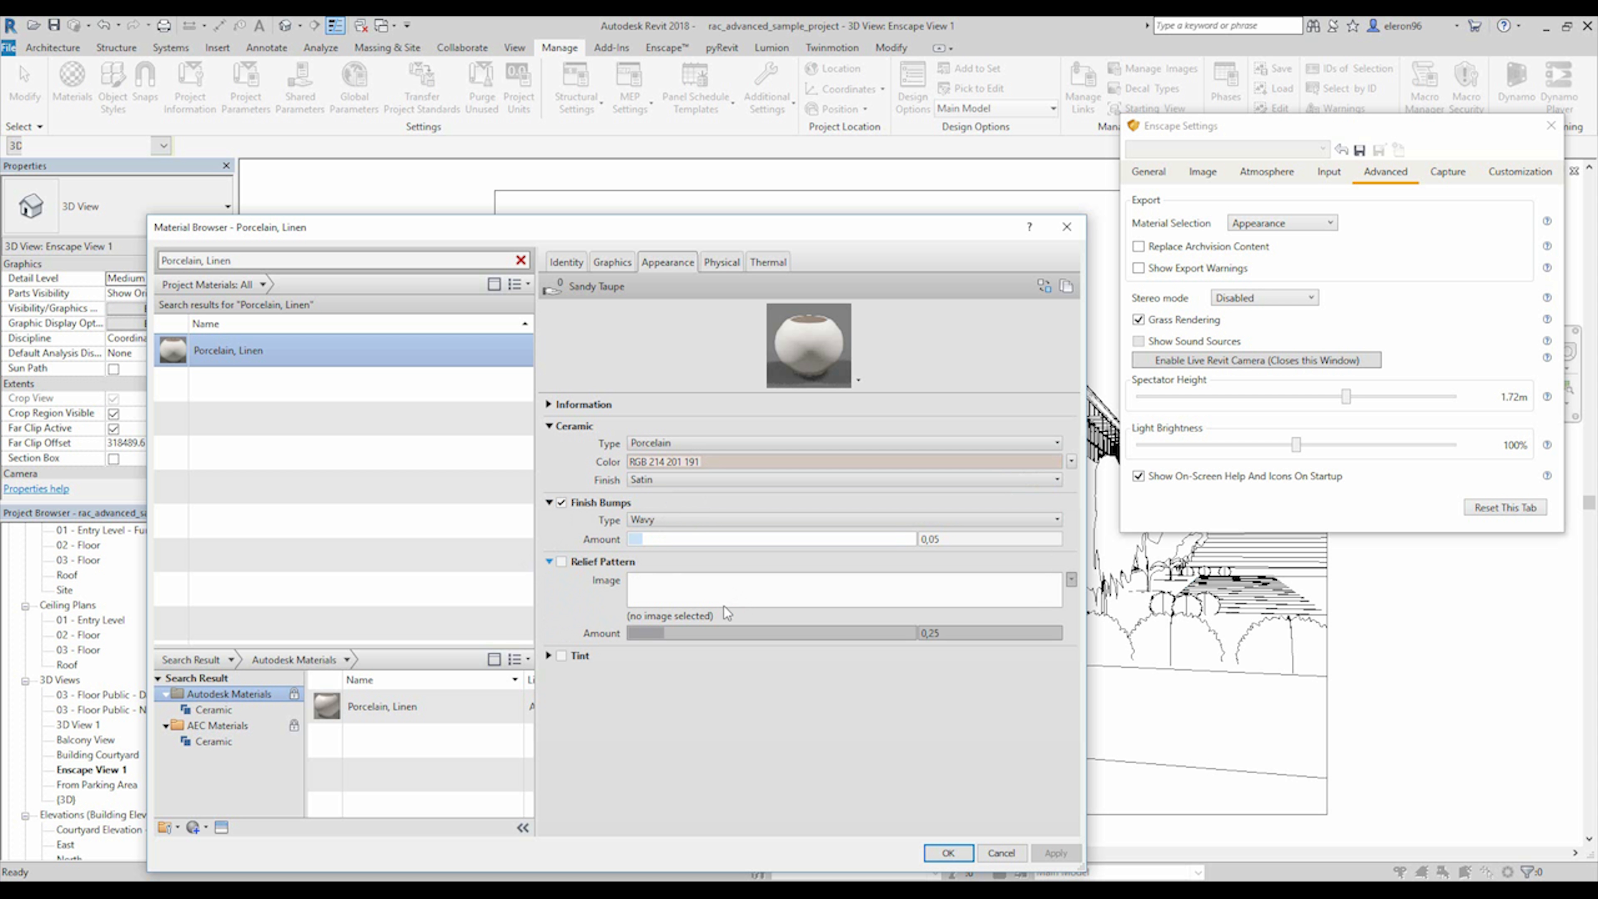
Examine the Tint setting of Porcelain, Linen and bring up the Enscape render window.
left_click(549, 656)
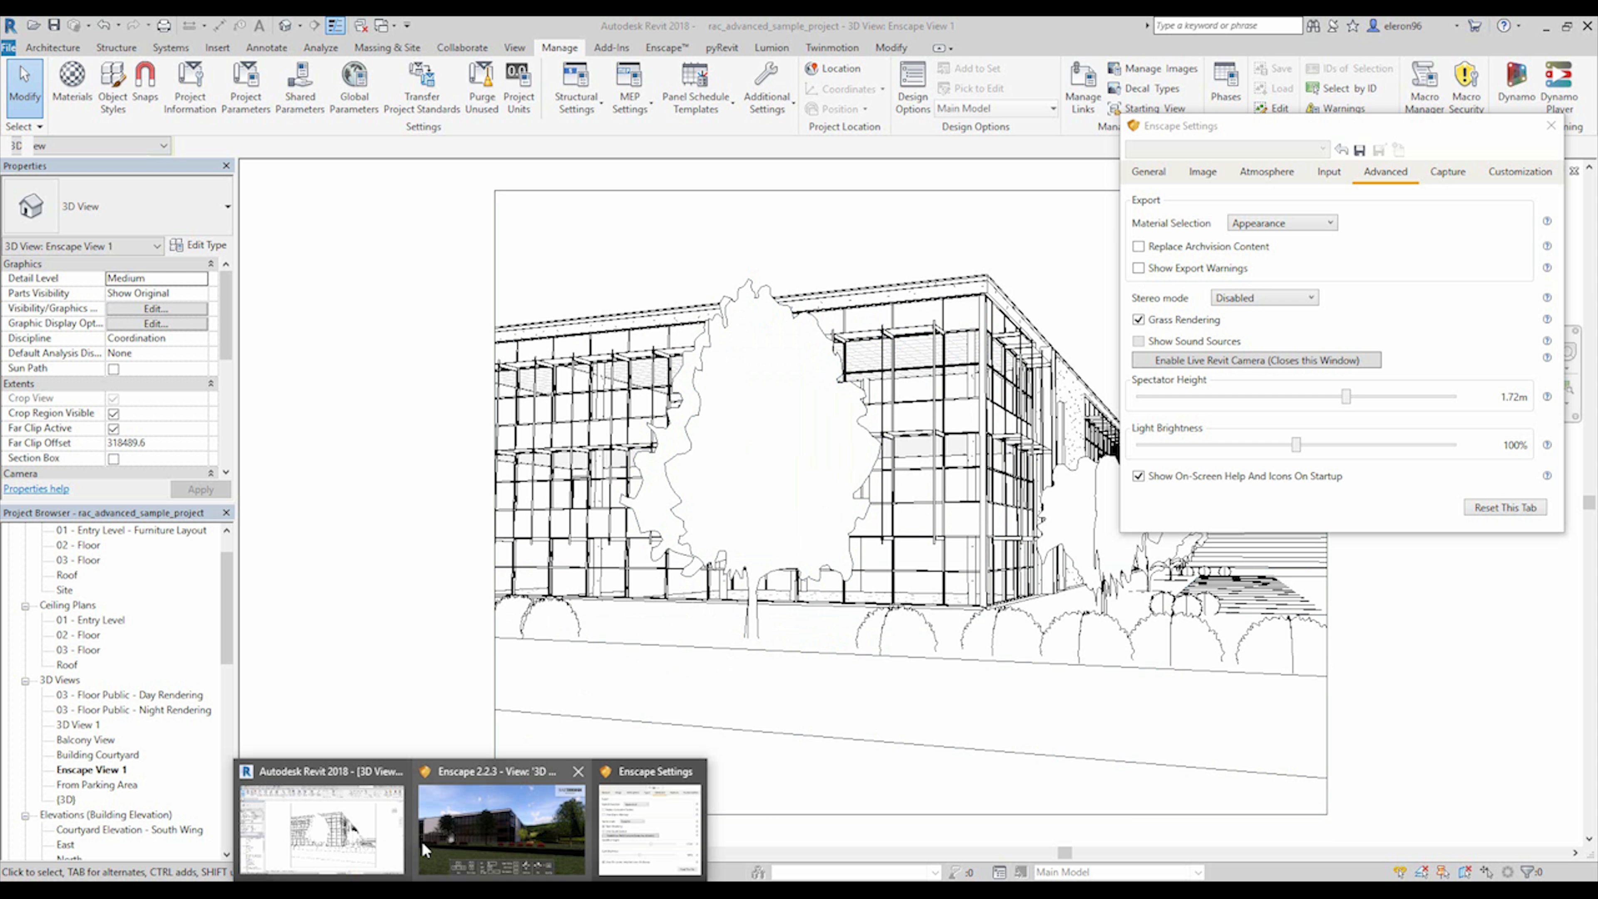
left_click(488, 822)
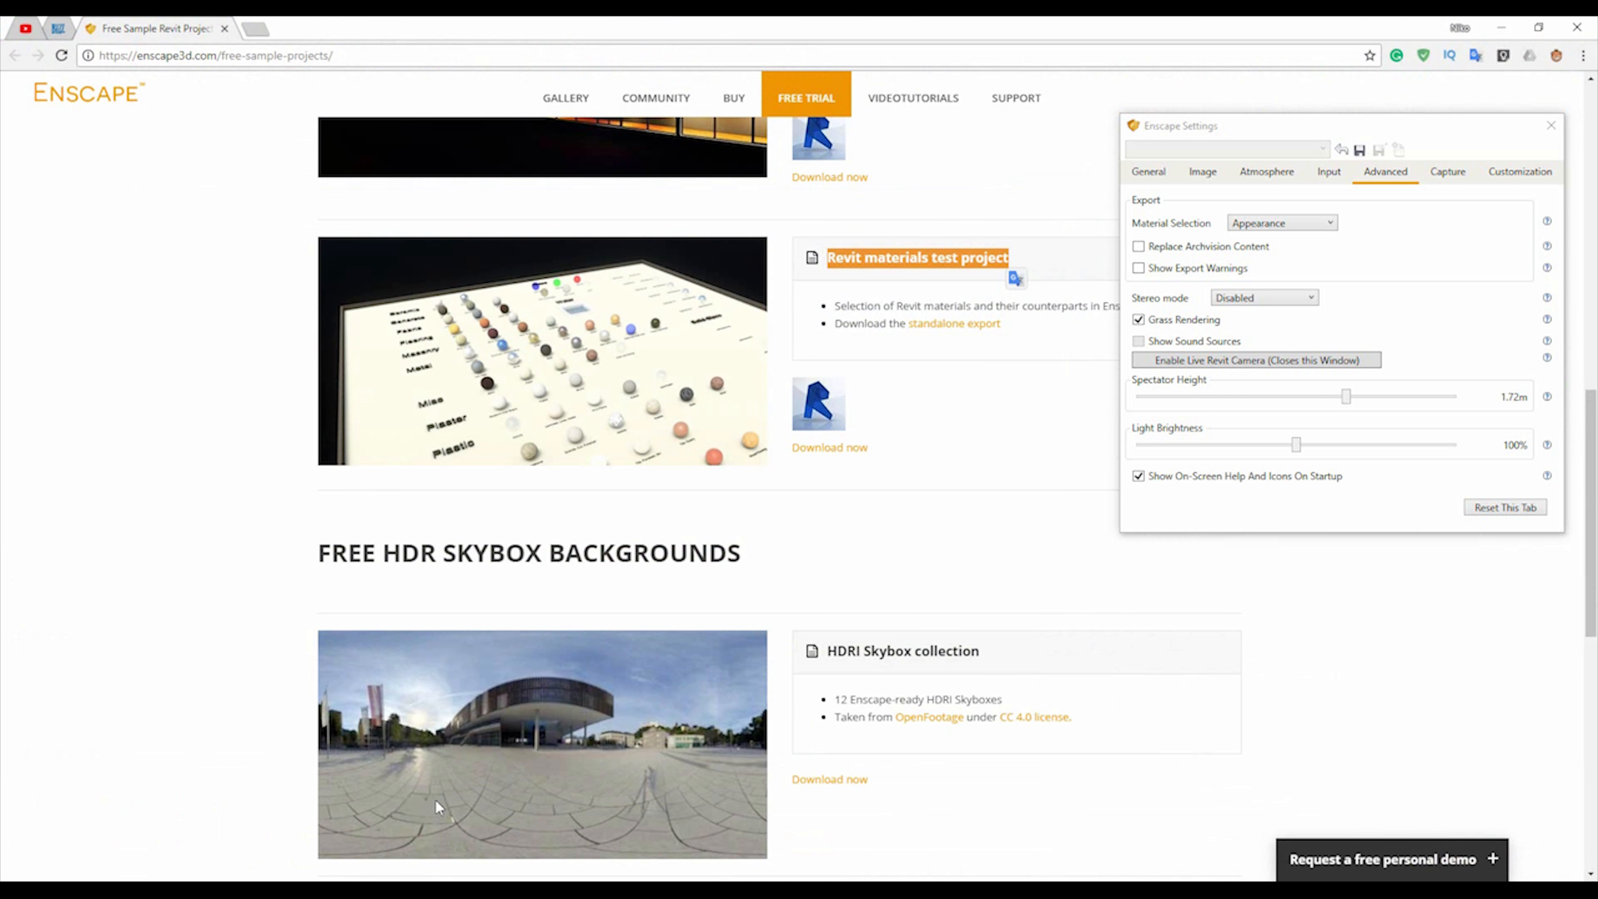
Switch to the browser and review the IES light gallery and RPC test project entries on Enscape's free sample projects page.
scroll(435, 799, "up", 6)
left_click_drag(825, 495, 916, 499)
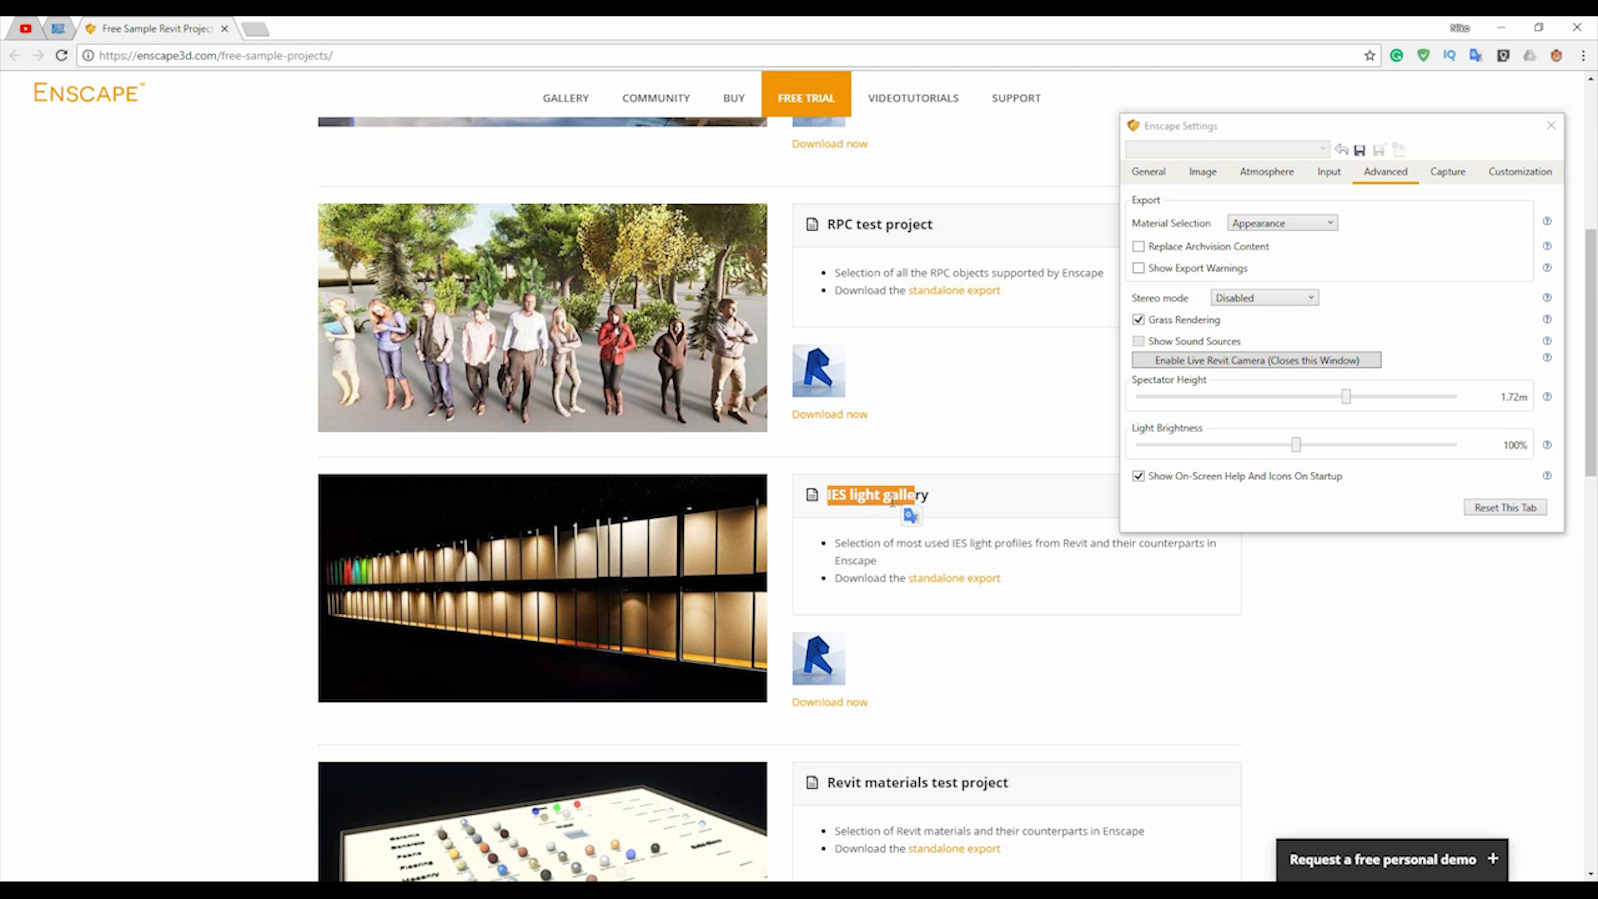
left_click(916, 355)
scroll(917, 355, "up", 3)
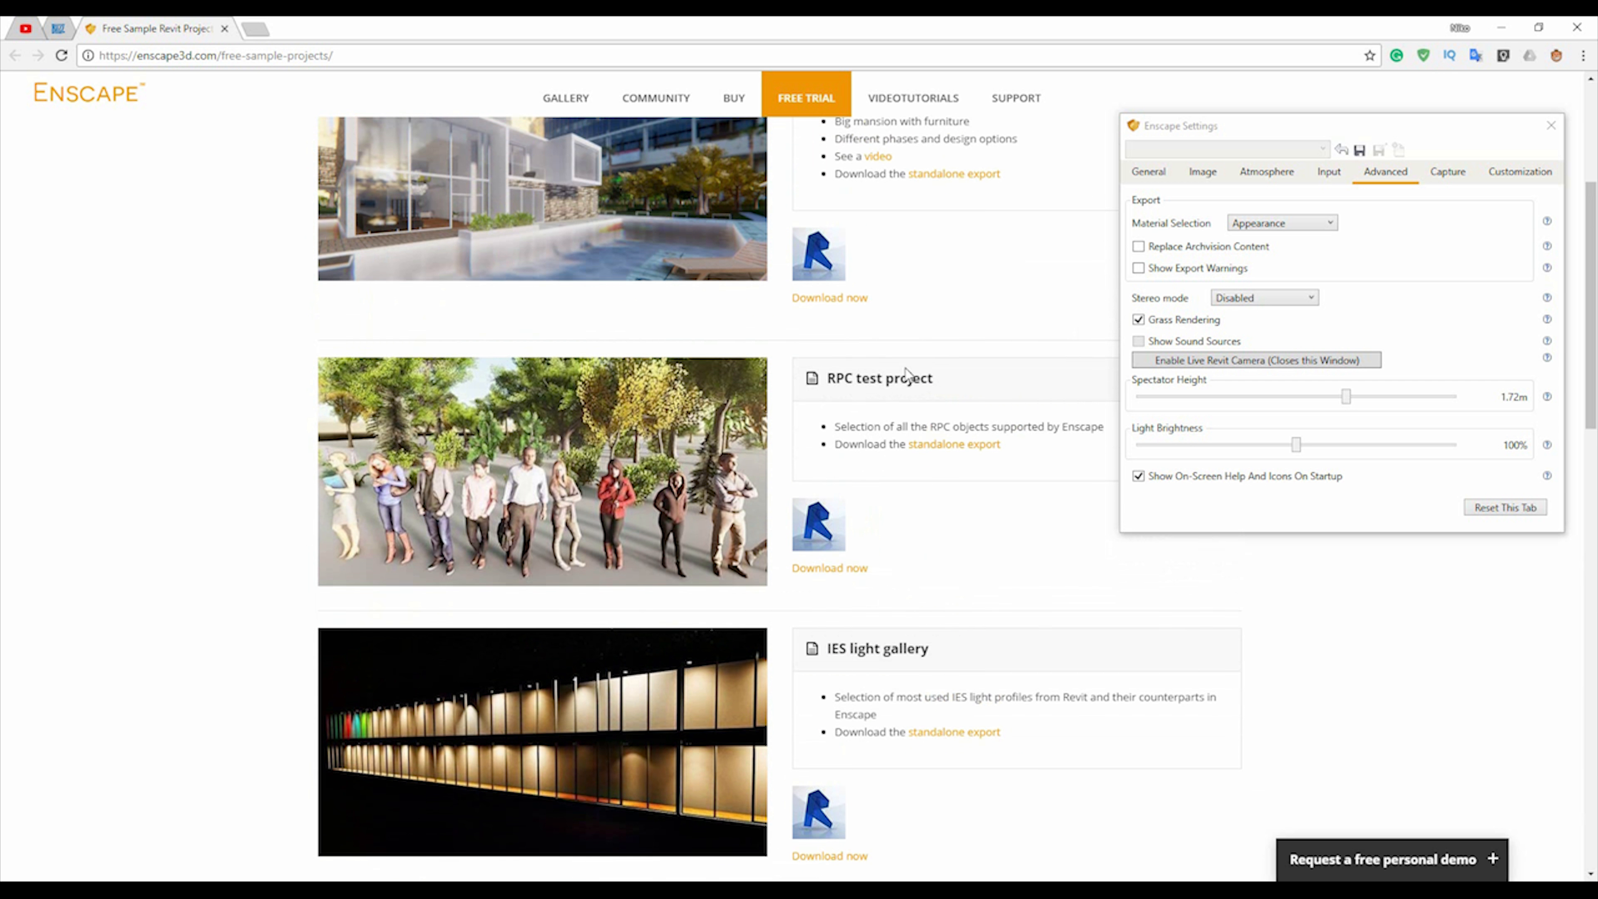
left_click_drag(828, 394, 939, 398)
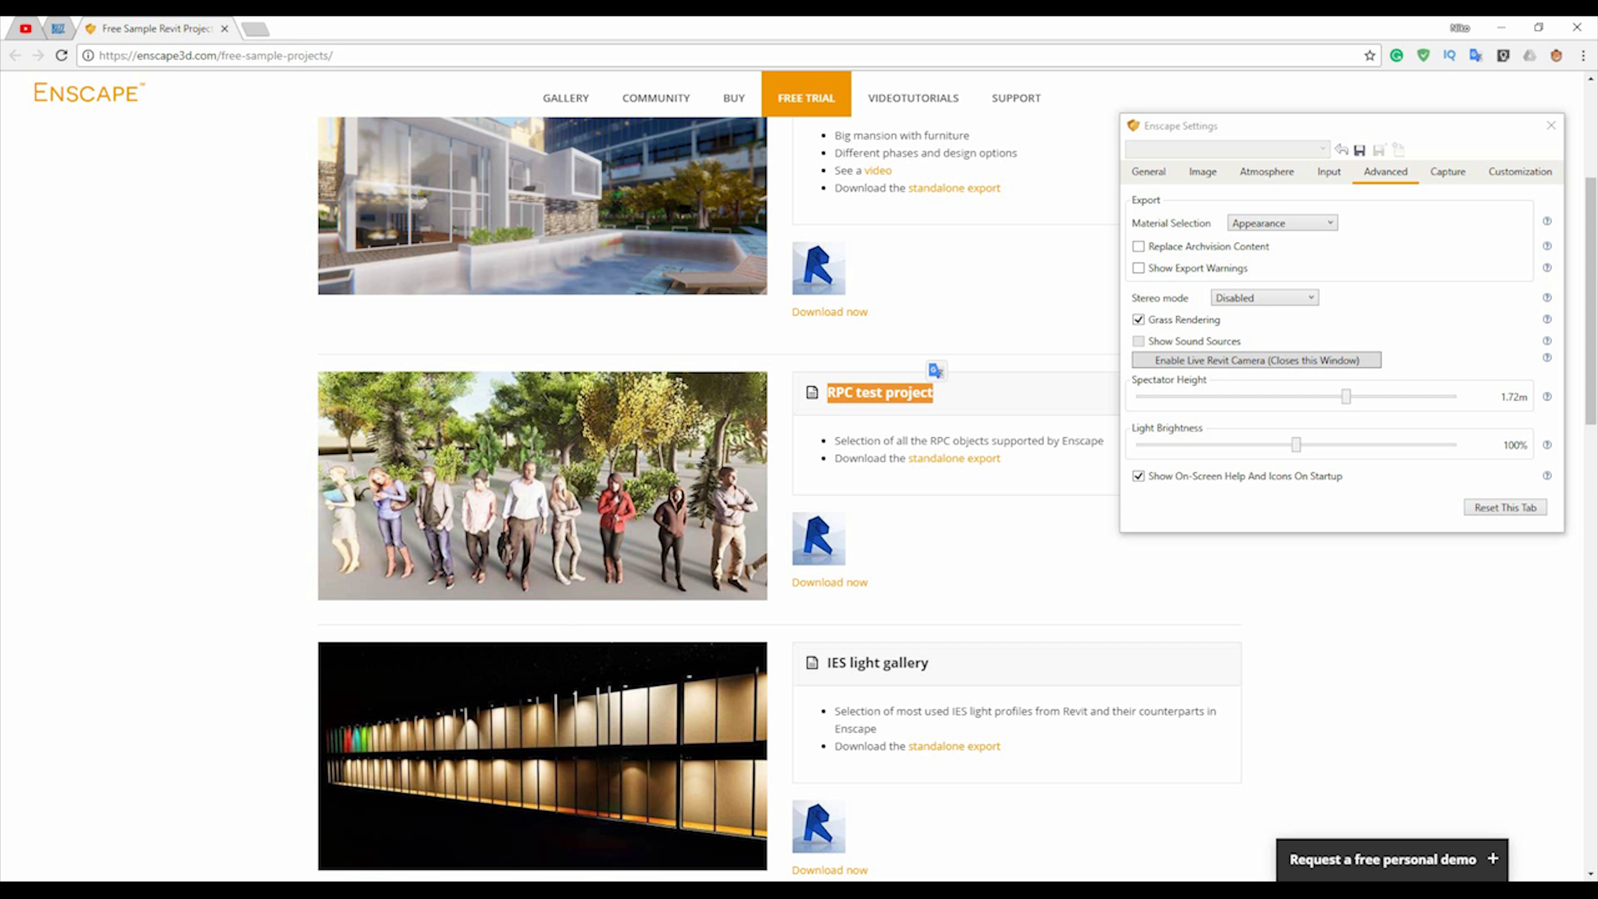
Return to Revit and open the RPCtest project's 3D view at the row of people beyond the trees.
left_click(384, 831)
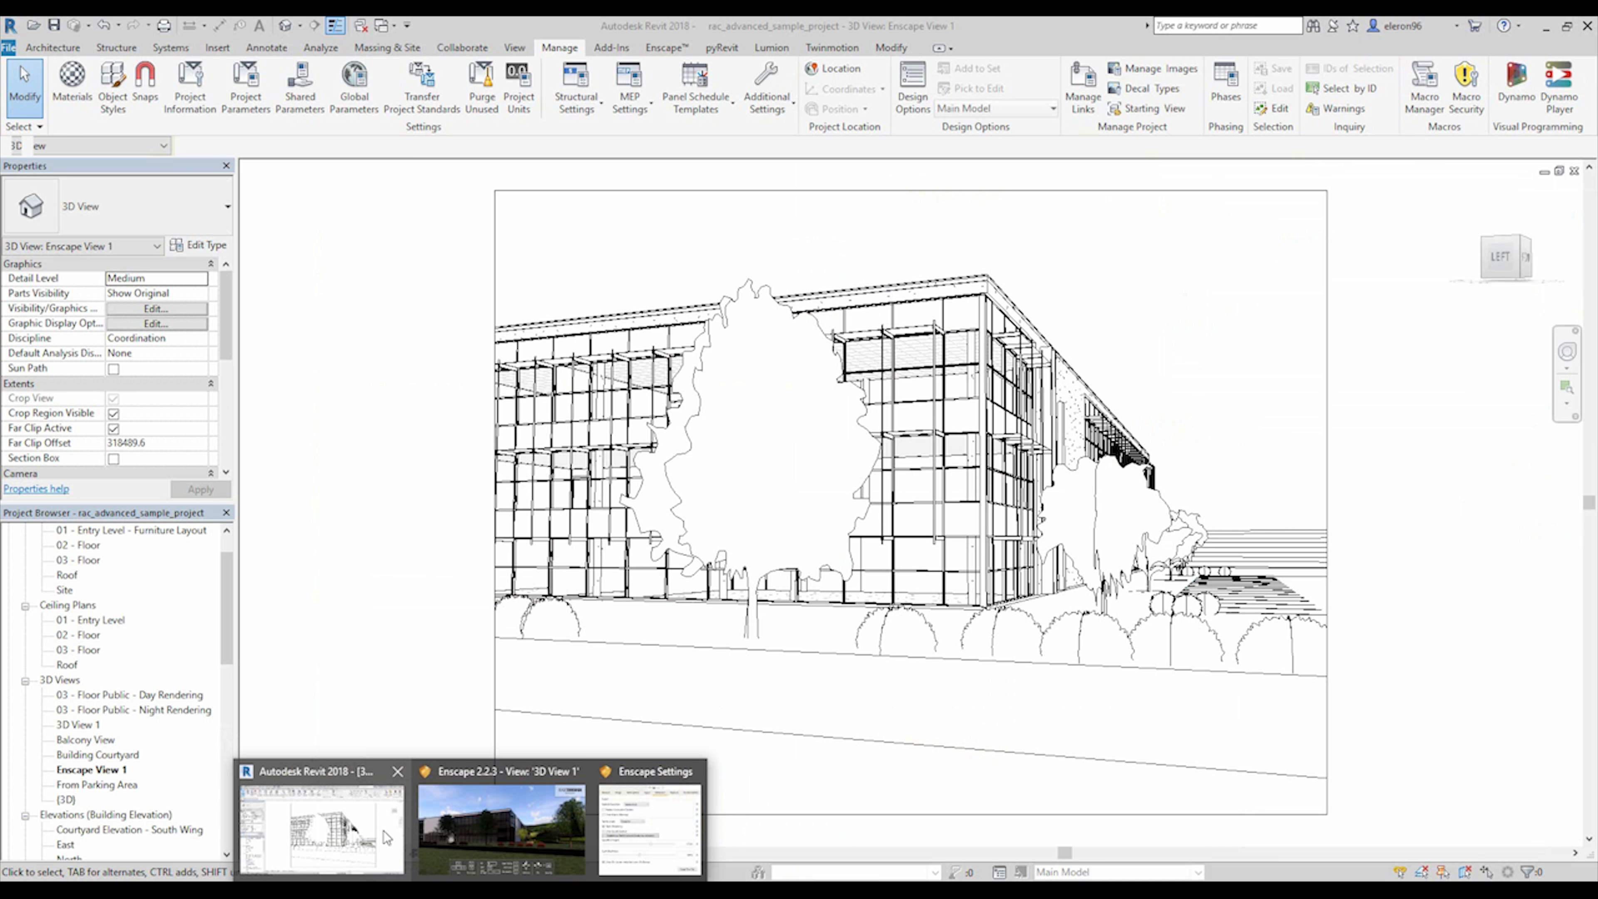
left_click(384, 26)
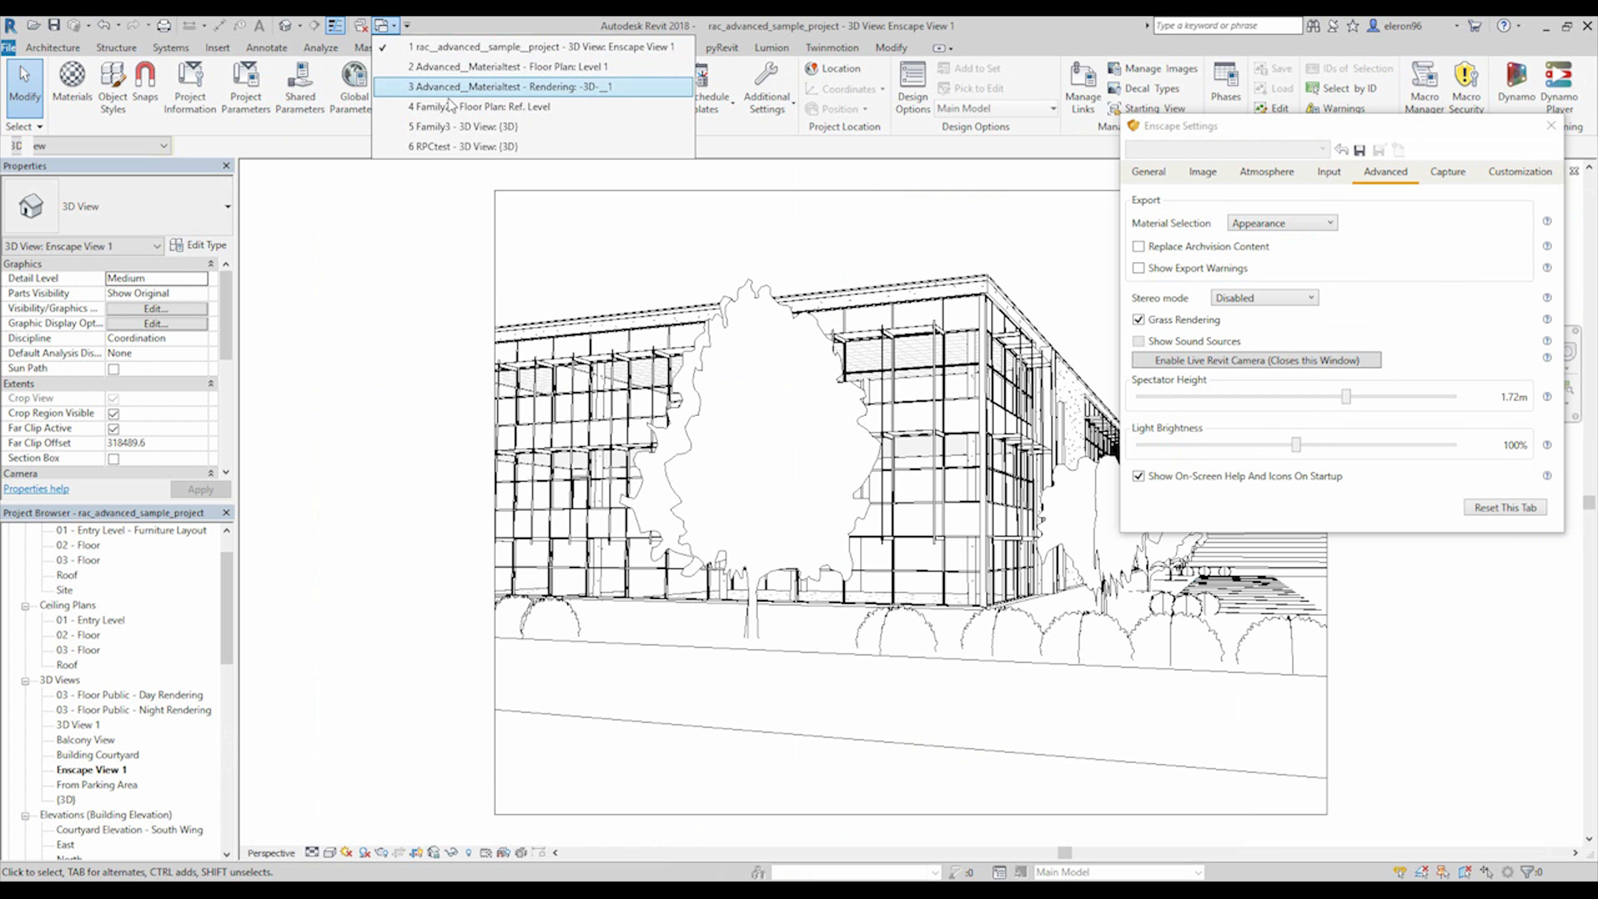
left_click(360, 29)
left_click(382, 25)
left_click(450, 58)
middle_click_drag(574, 516, 888, 471)
middle_click_drag(585, 503, 926, 446)
middle_click_drag(941, 508, 674, 500)
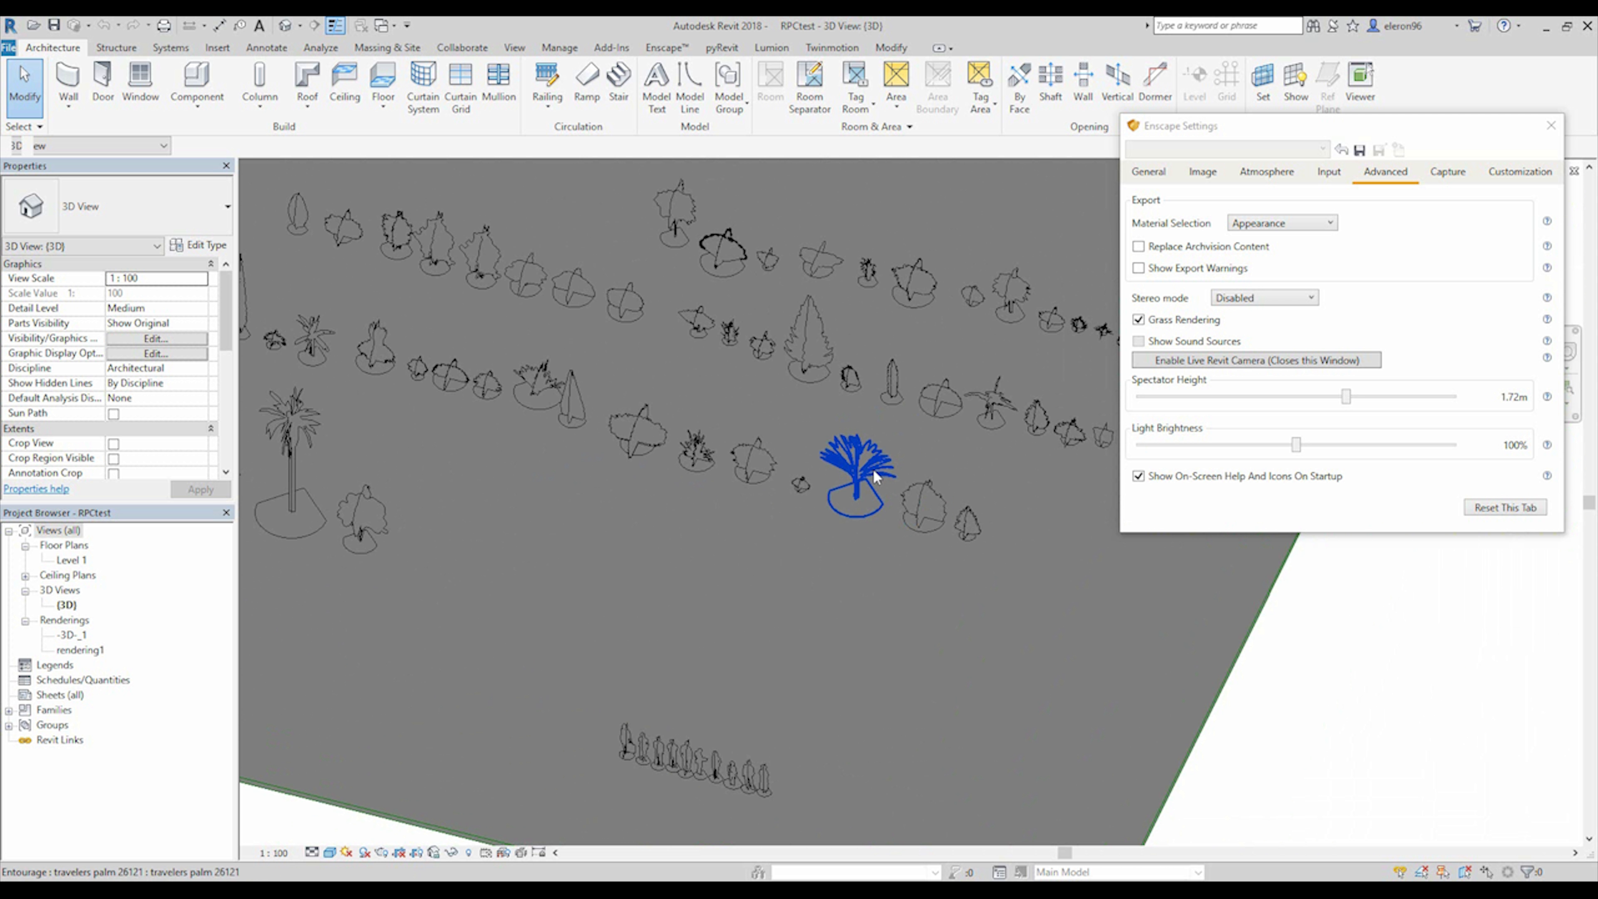
middle_click_drag(859, 469, 1050, 324)
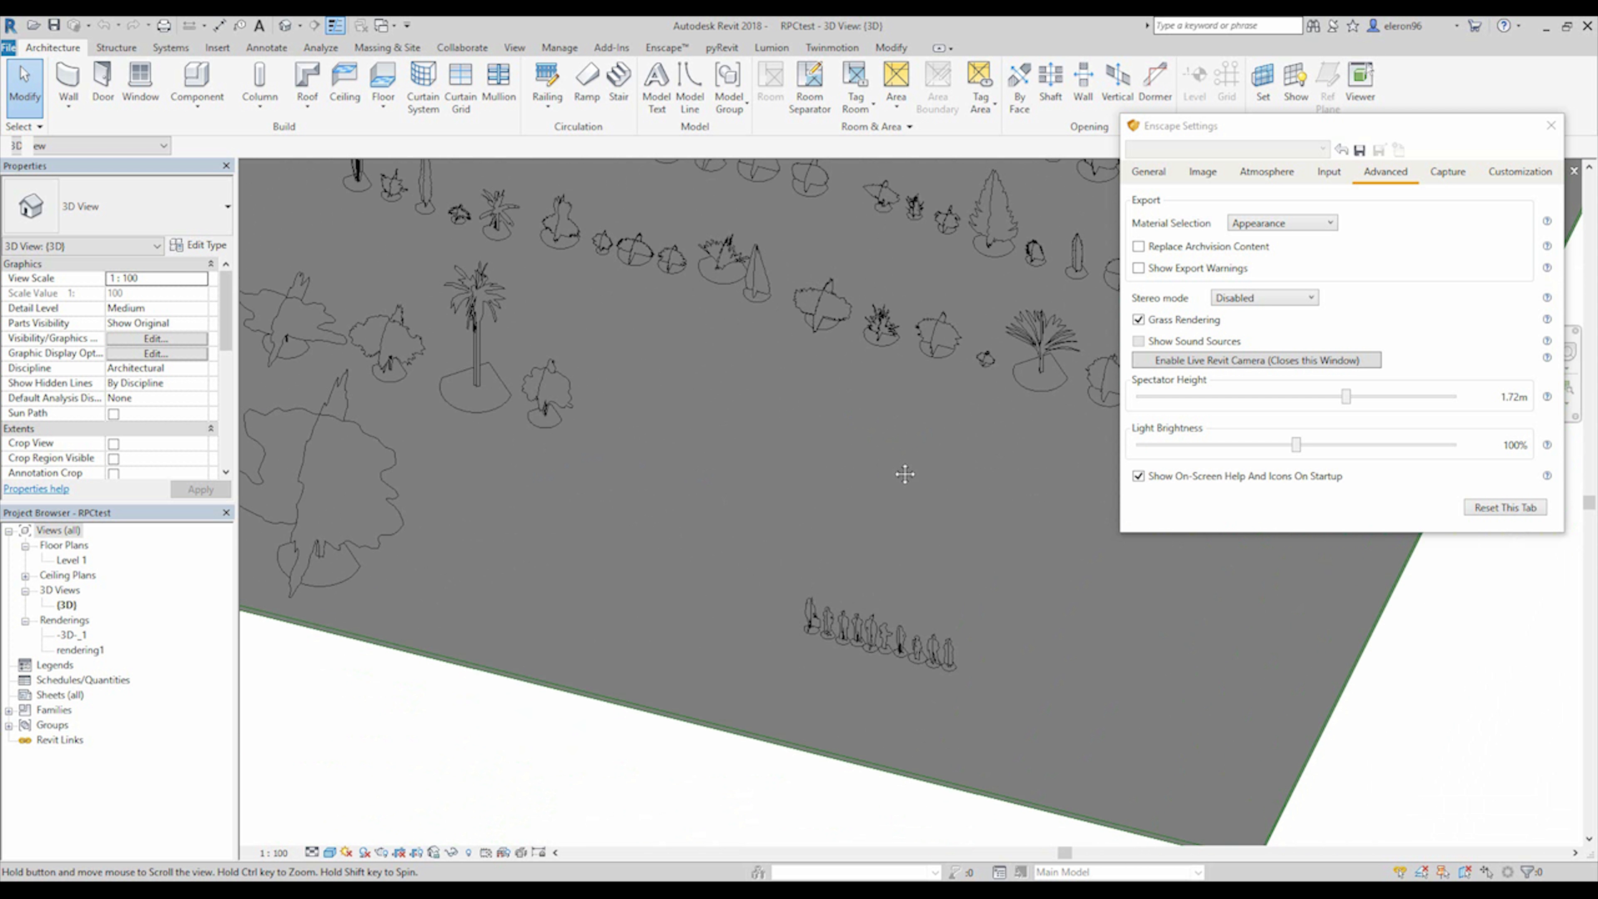
Copy the third, fourth and fifth people in the row and switch to Enscape View 1 of rac_advanced_sample_project.
left_click(850, 626)
left_click(864, 614, "ctrl")
left_click(877, 615, "ctrl")
left_click(382, 25)
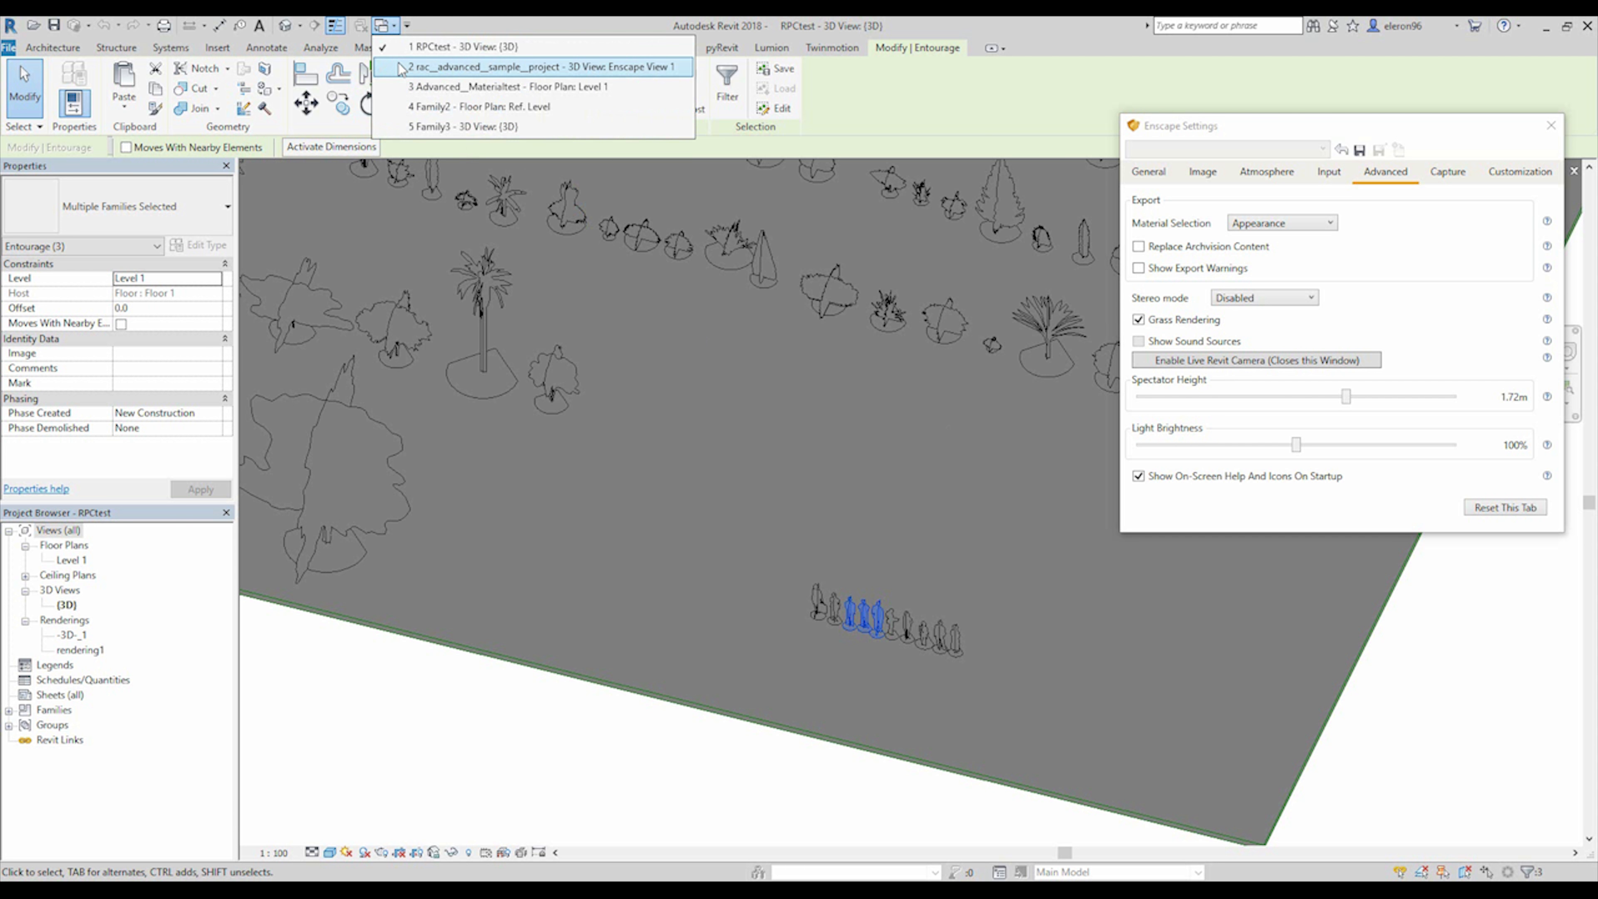
left_click(415, 68)
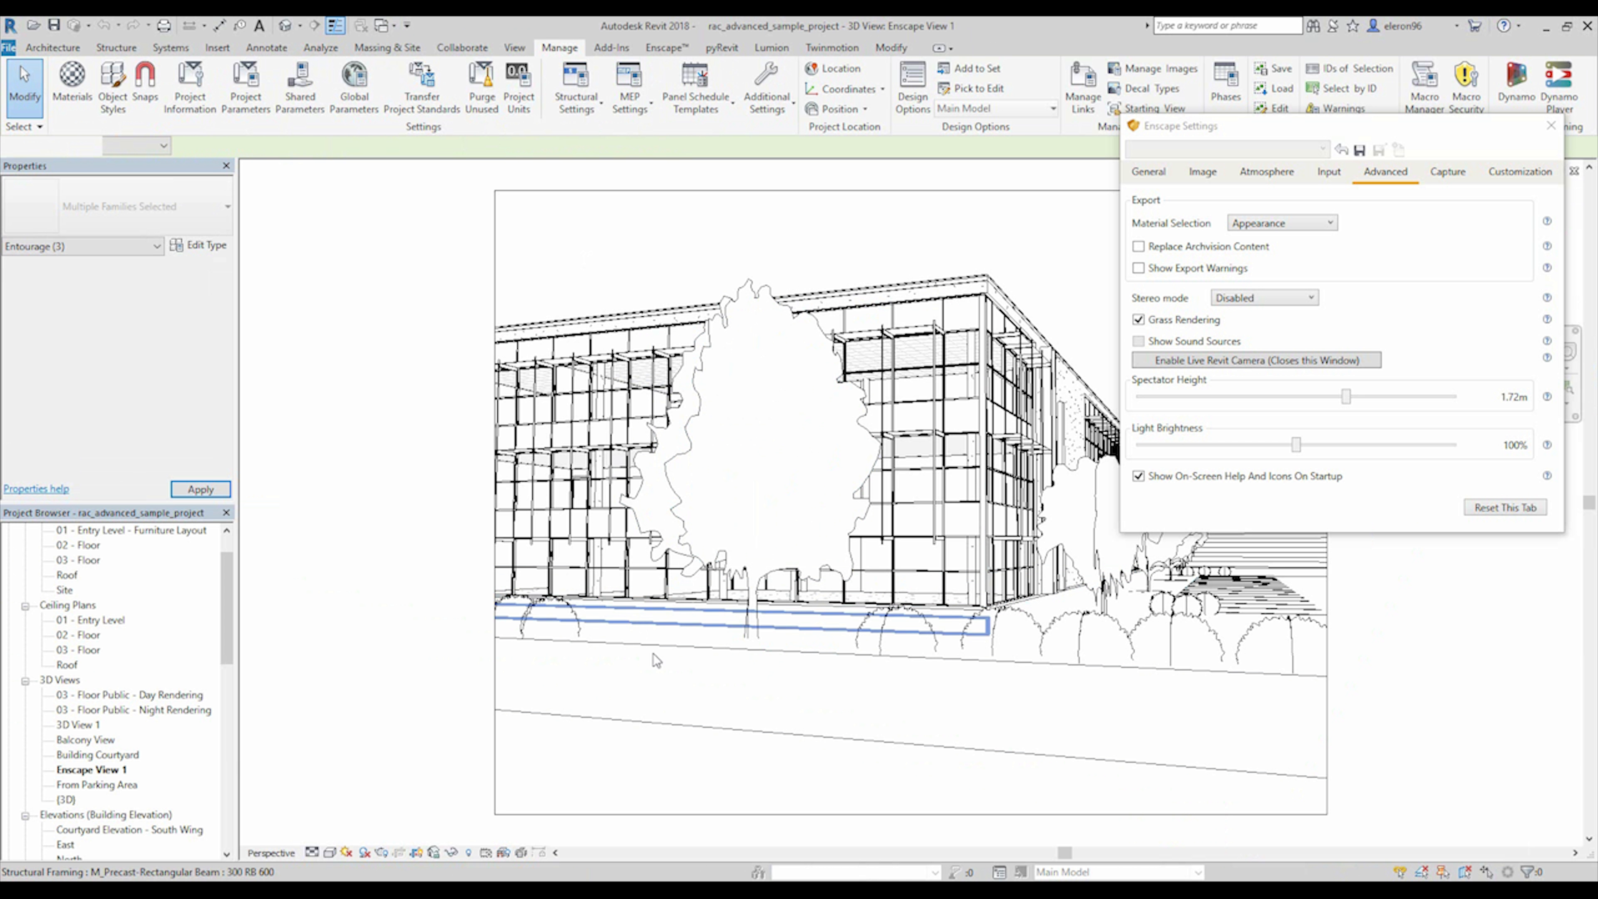
Paste the three people in front of the building, dismissing the save reminder and accepting the duplicate types.
key("ctrl+v")
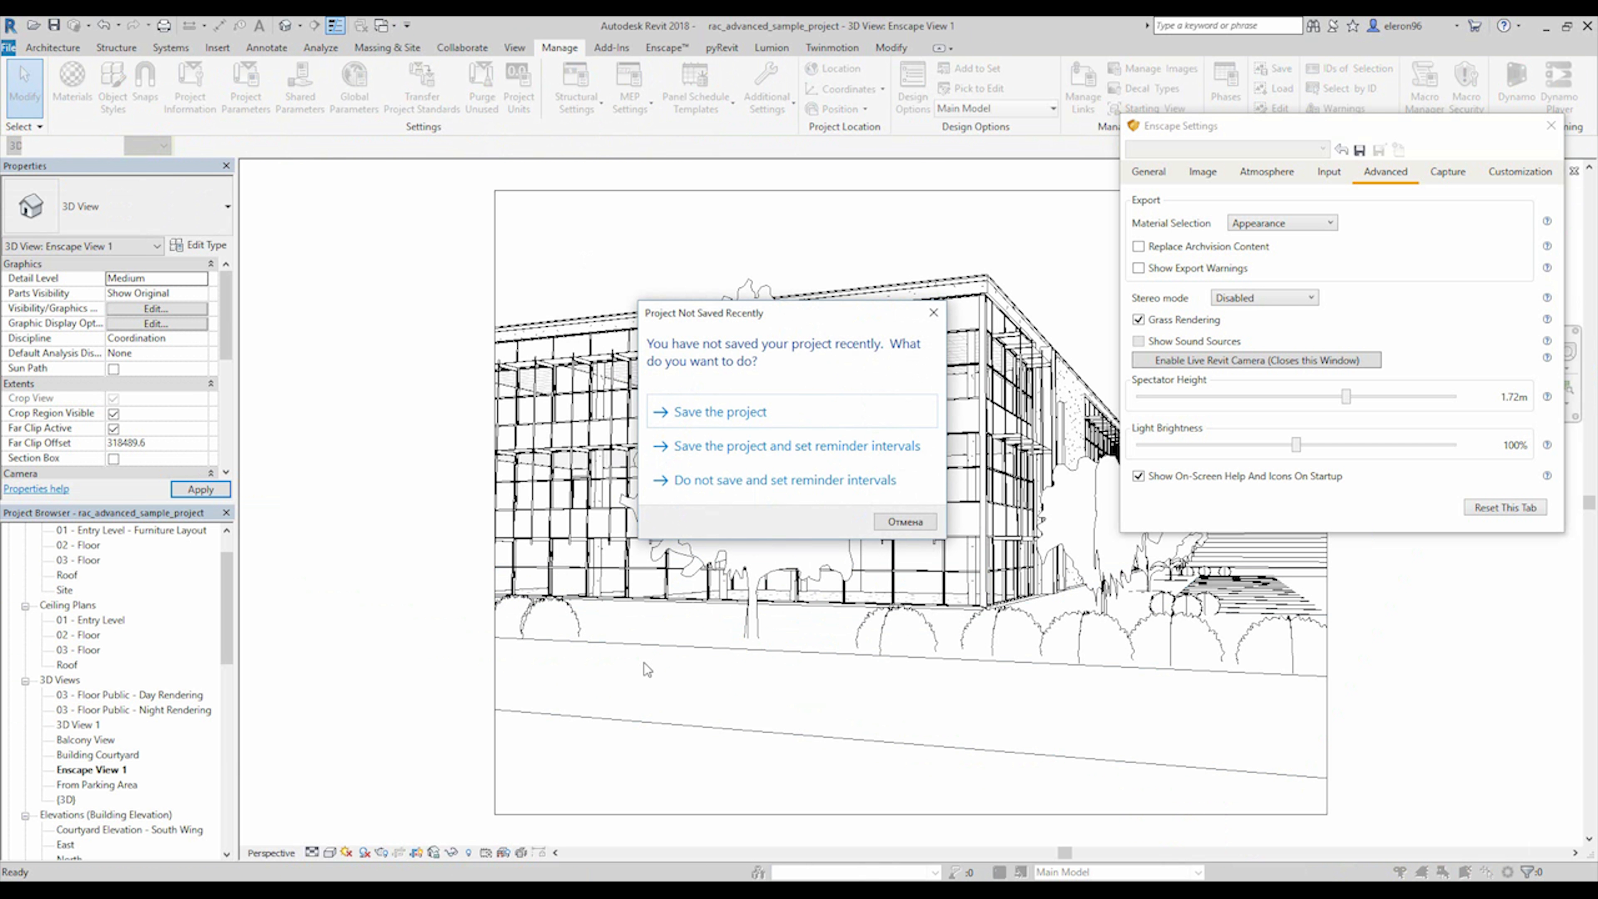
left_click(934, 312)
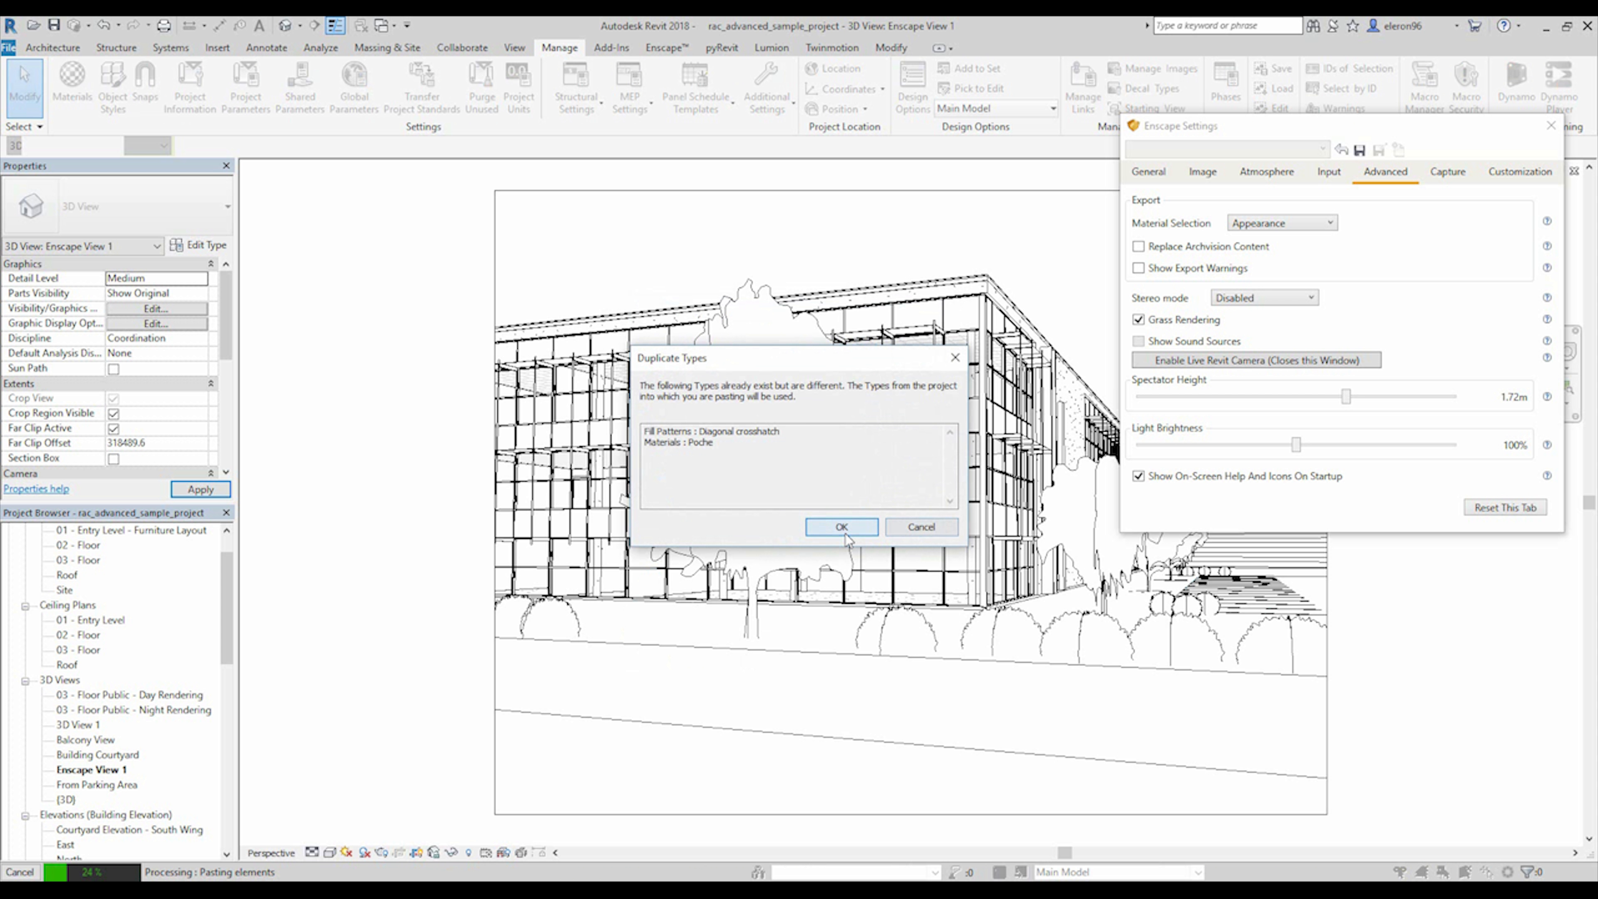
left_click(840, 523)
left_click(711, 680)
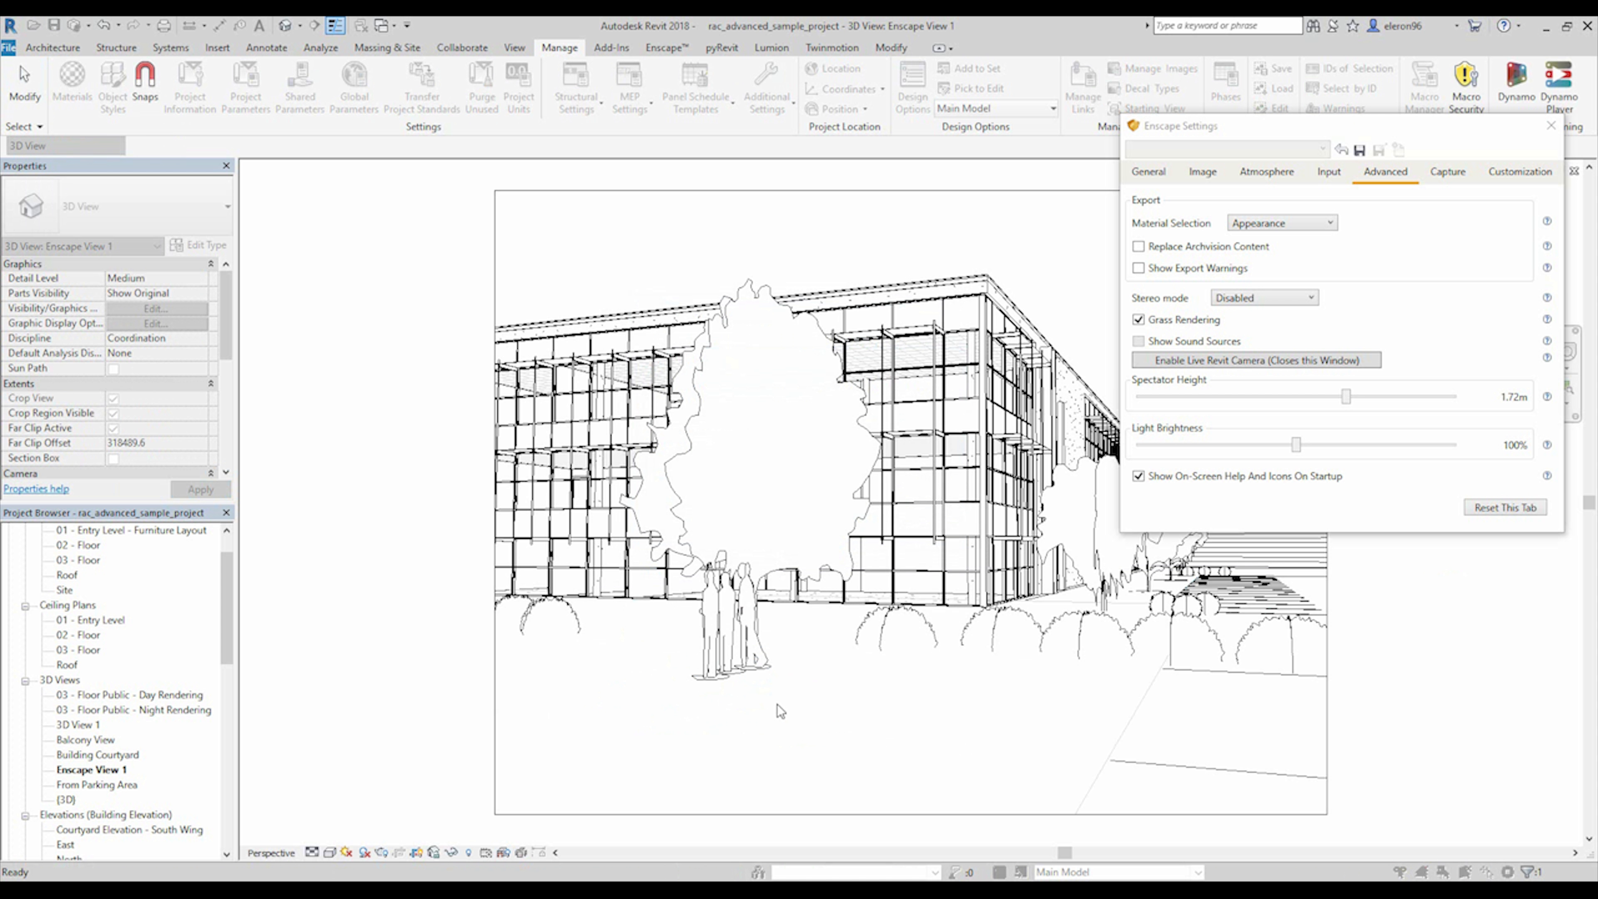
Try to place the people group closer to the building's corner, and undo that placement.
left_click_drag(719, 677, 843, 713)
key("ctrl+z")
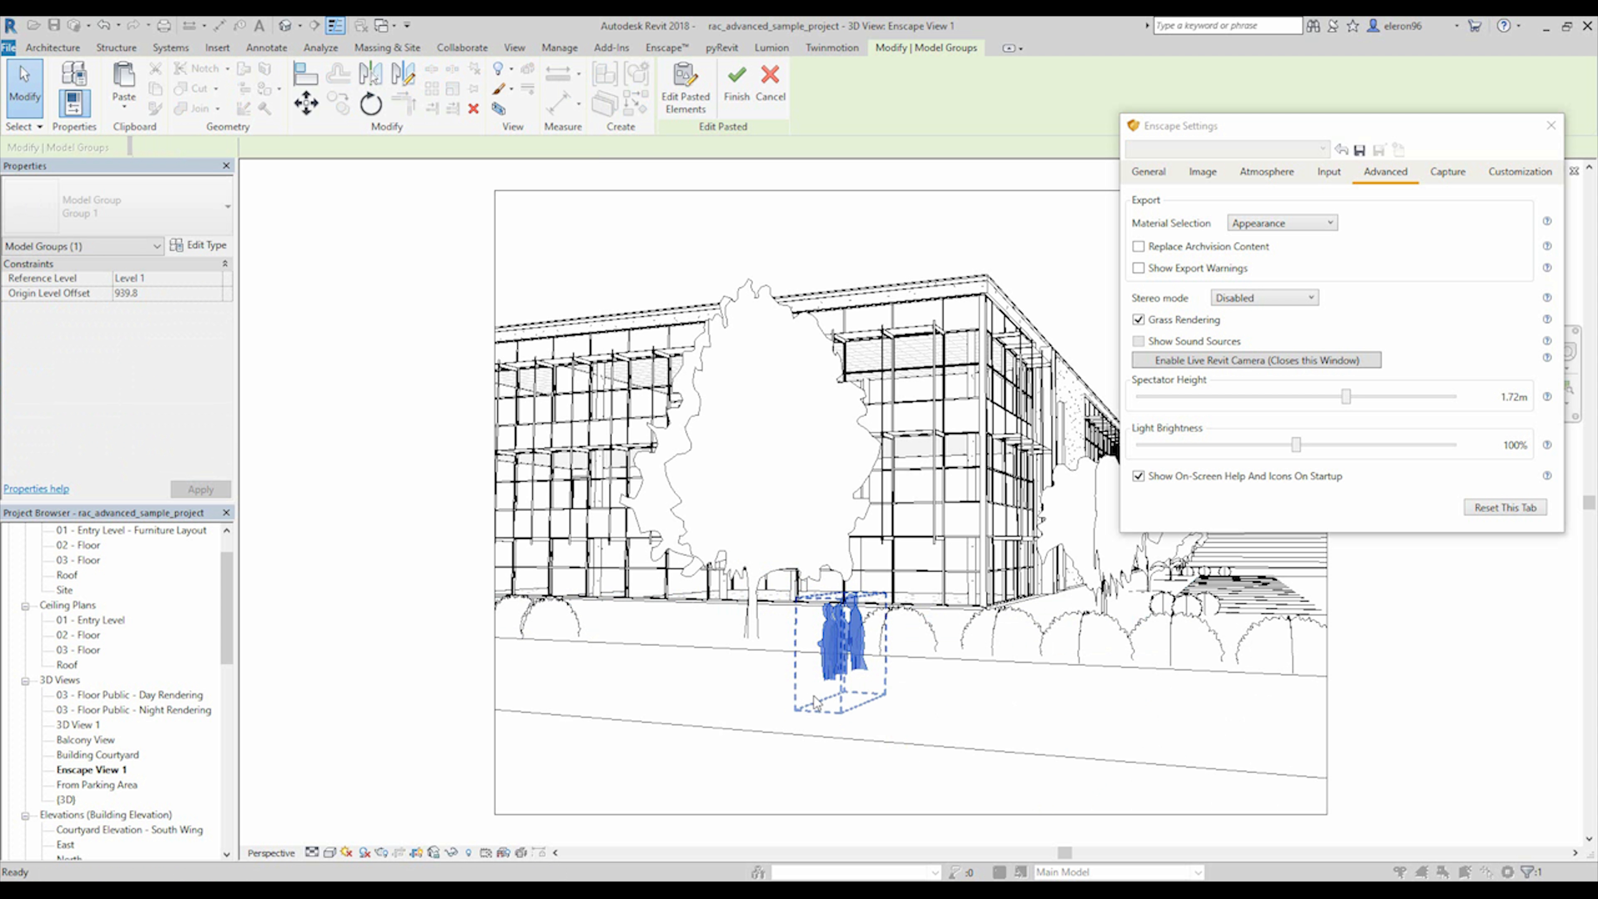
left_click(1385, 696)
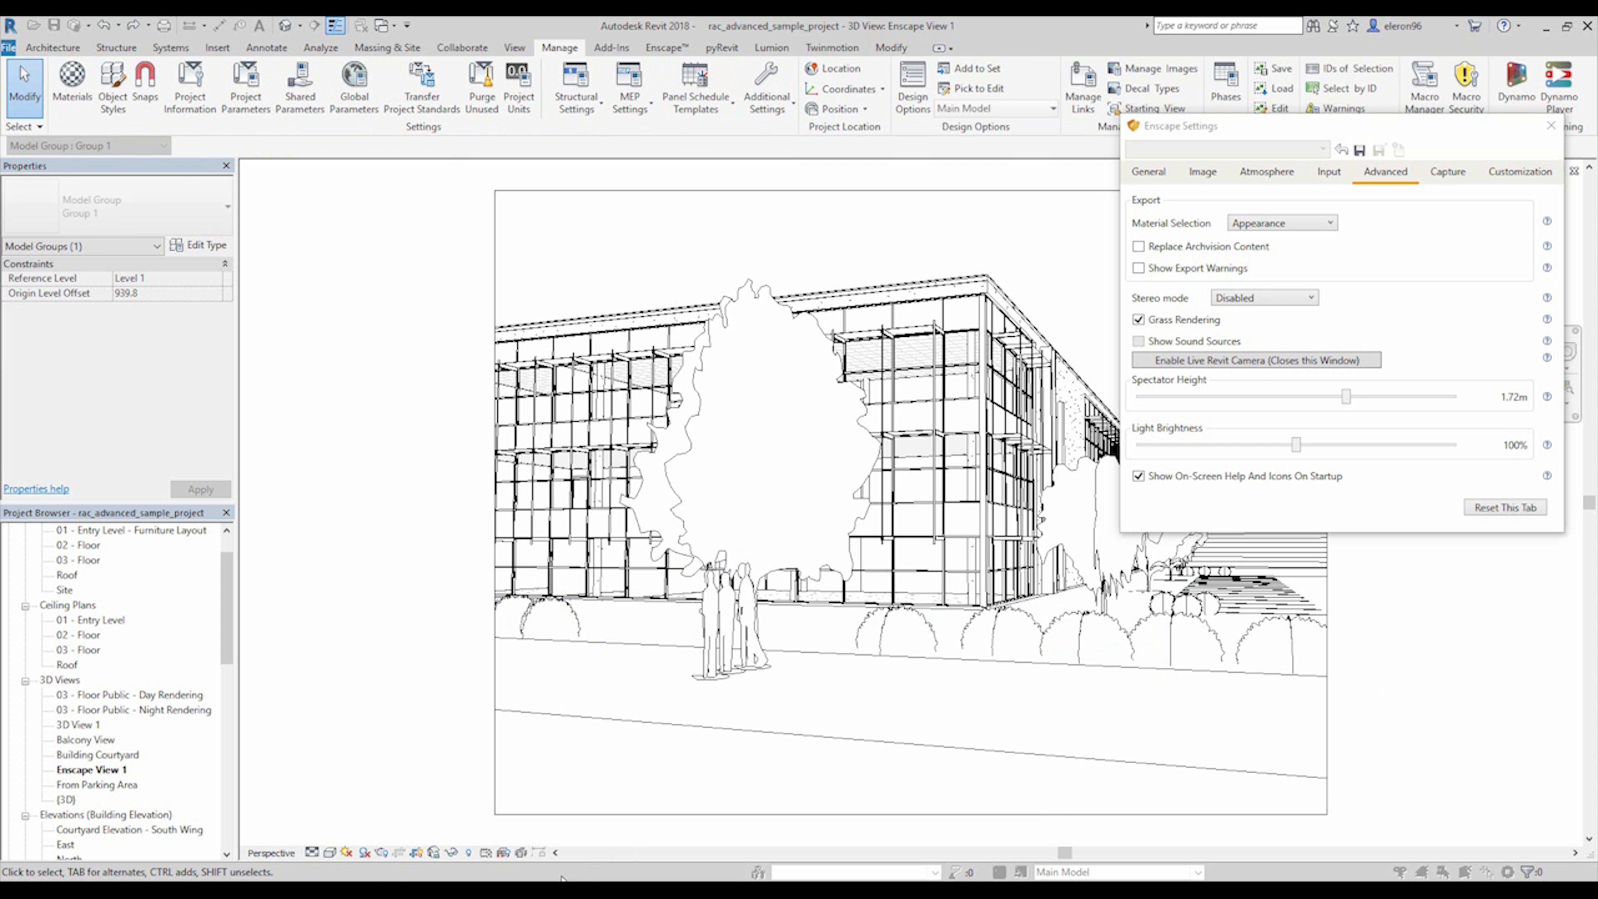
Check the pasted people in the Enscape render and move its window clear of Revit's Project Browser.
left_click(506, 836)
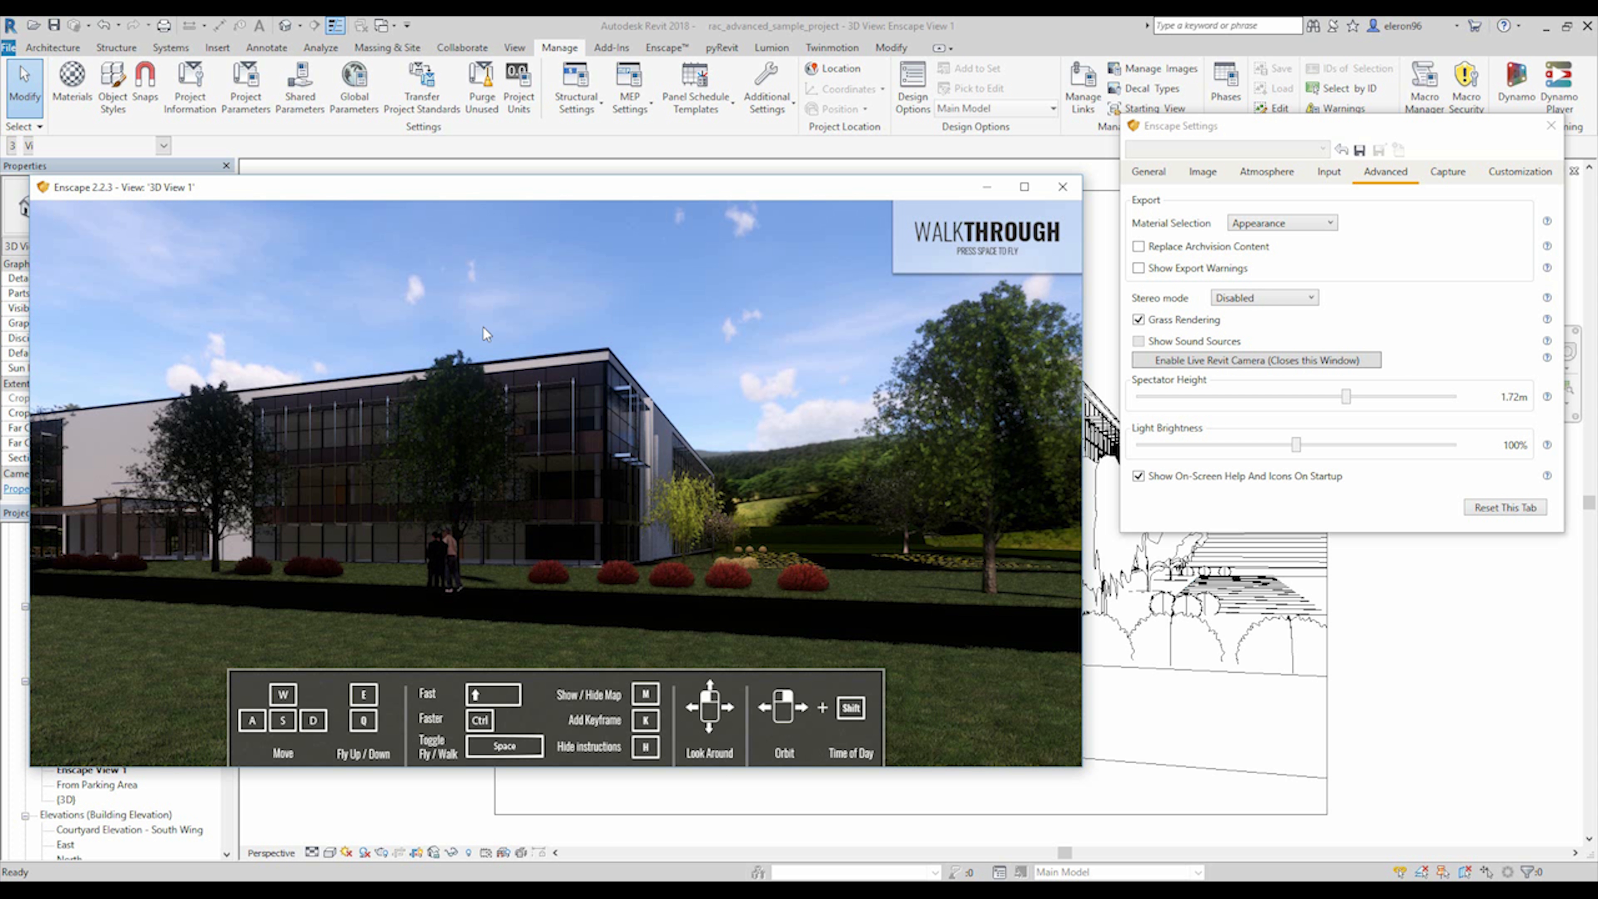
left_click_drag(503, 182, 835, 246)
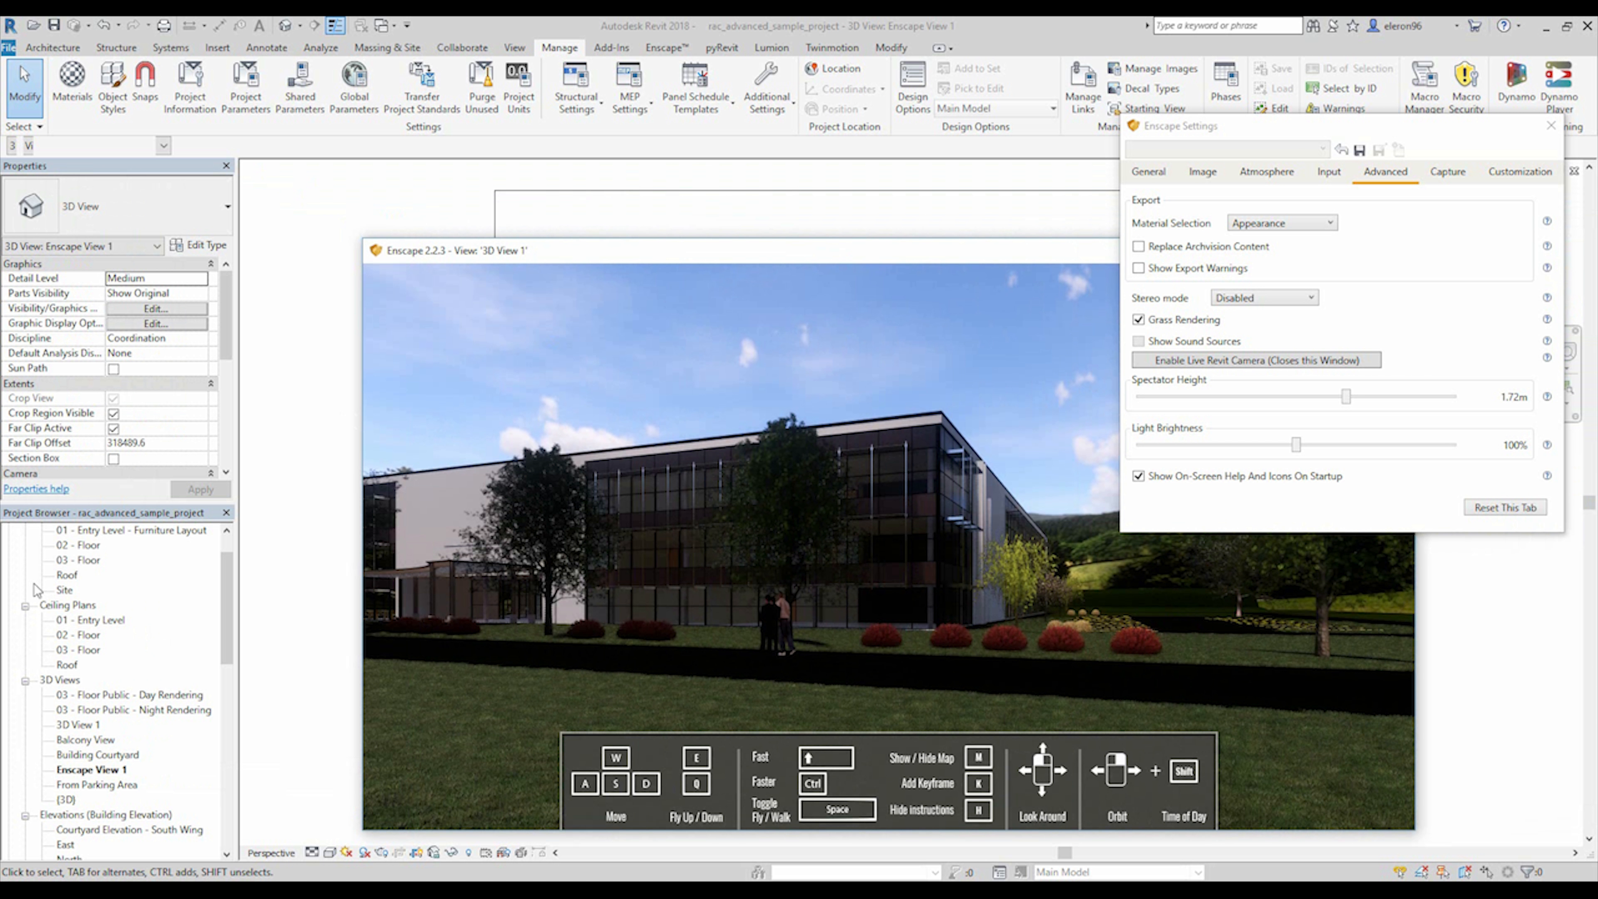
In the 01 - Entry Level floor plan, select the three pasted people and move them farther away from the building.
left_click_drag(225, 567, 225, 546)
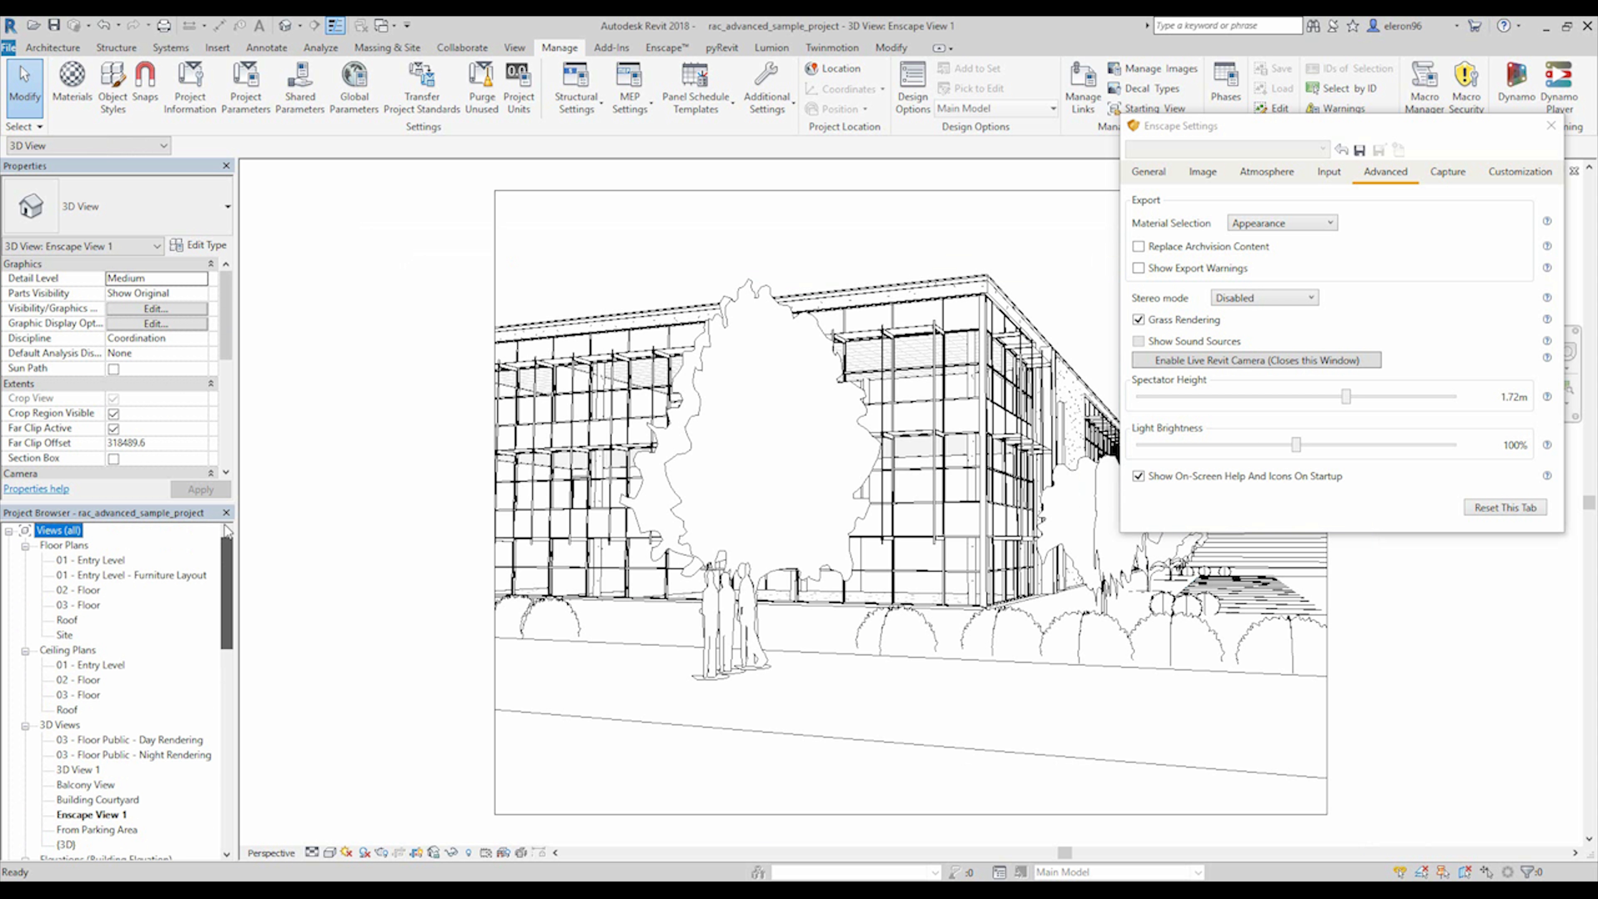
left_click(95, 562)
double_click(116, 563)
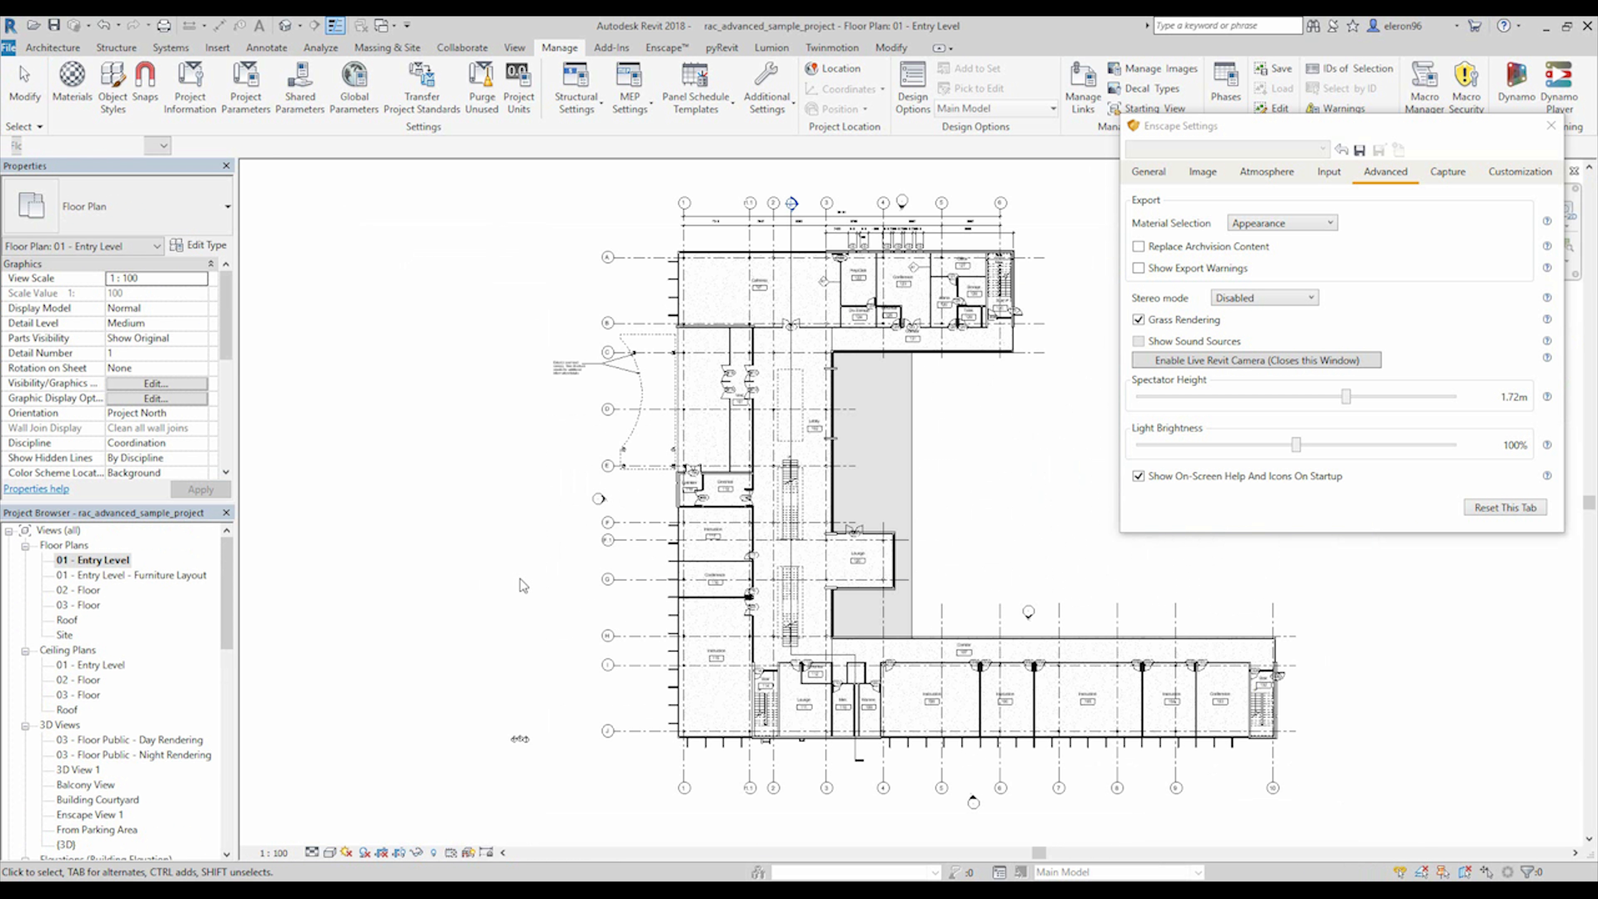
scroll(582, 580, "up", 5)
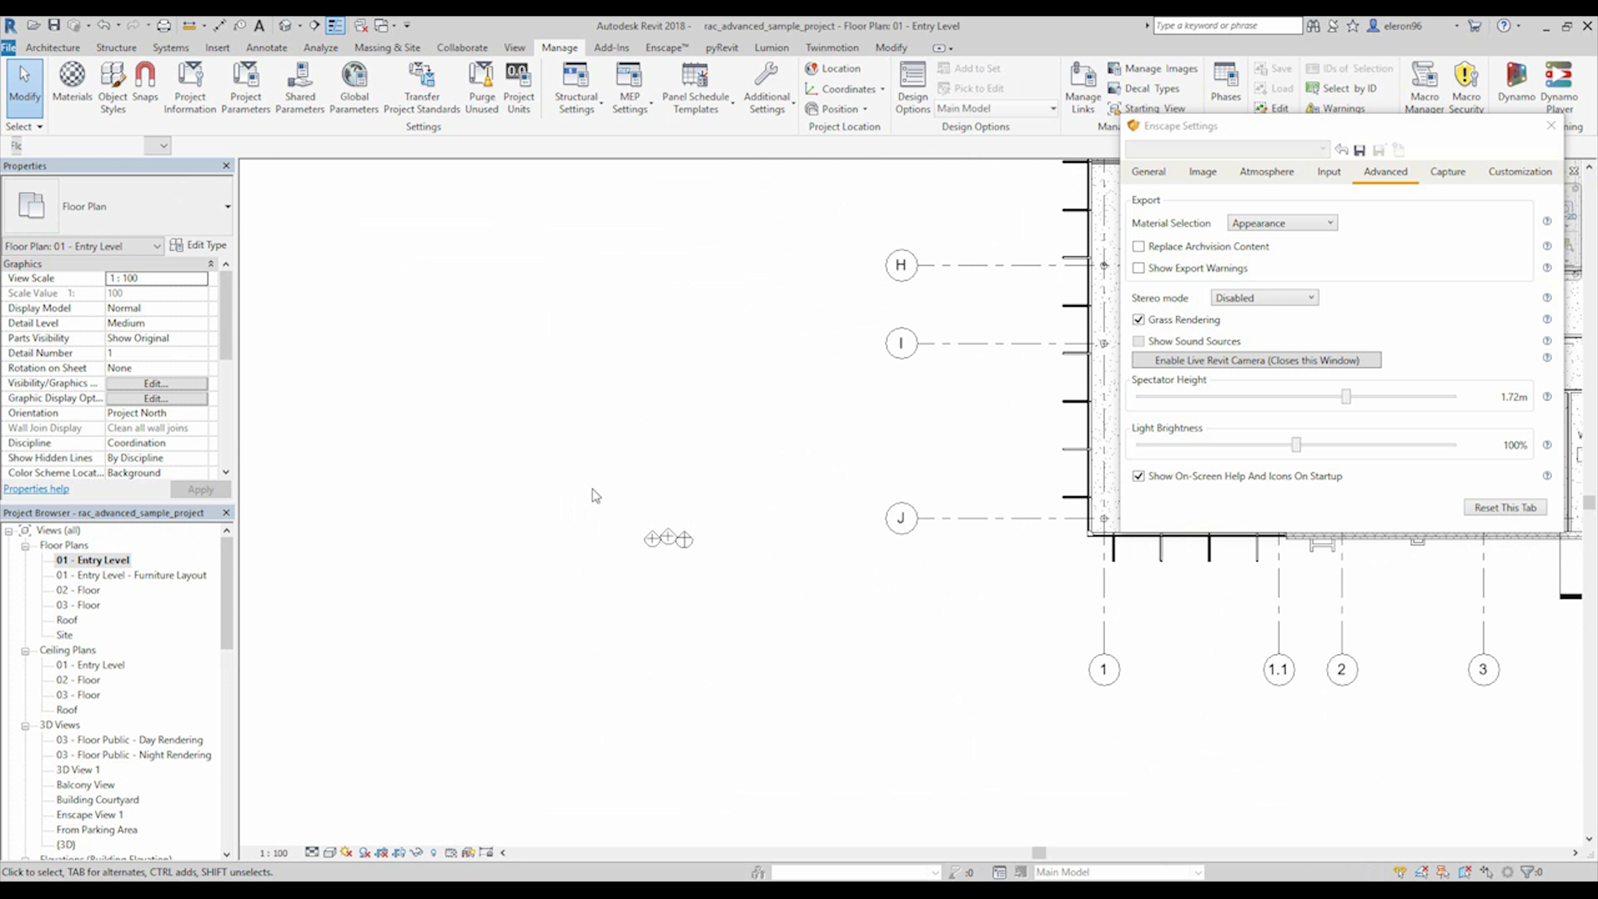
left_click_drag(592, 488, 758, 598)
left_click_drag(682, 539, 536, 573)
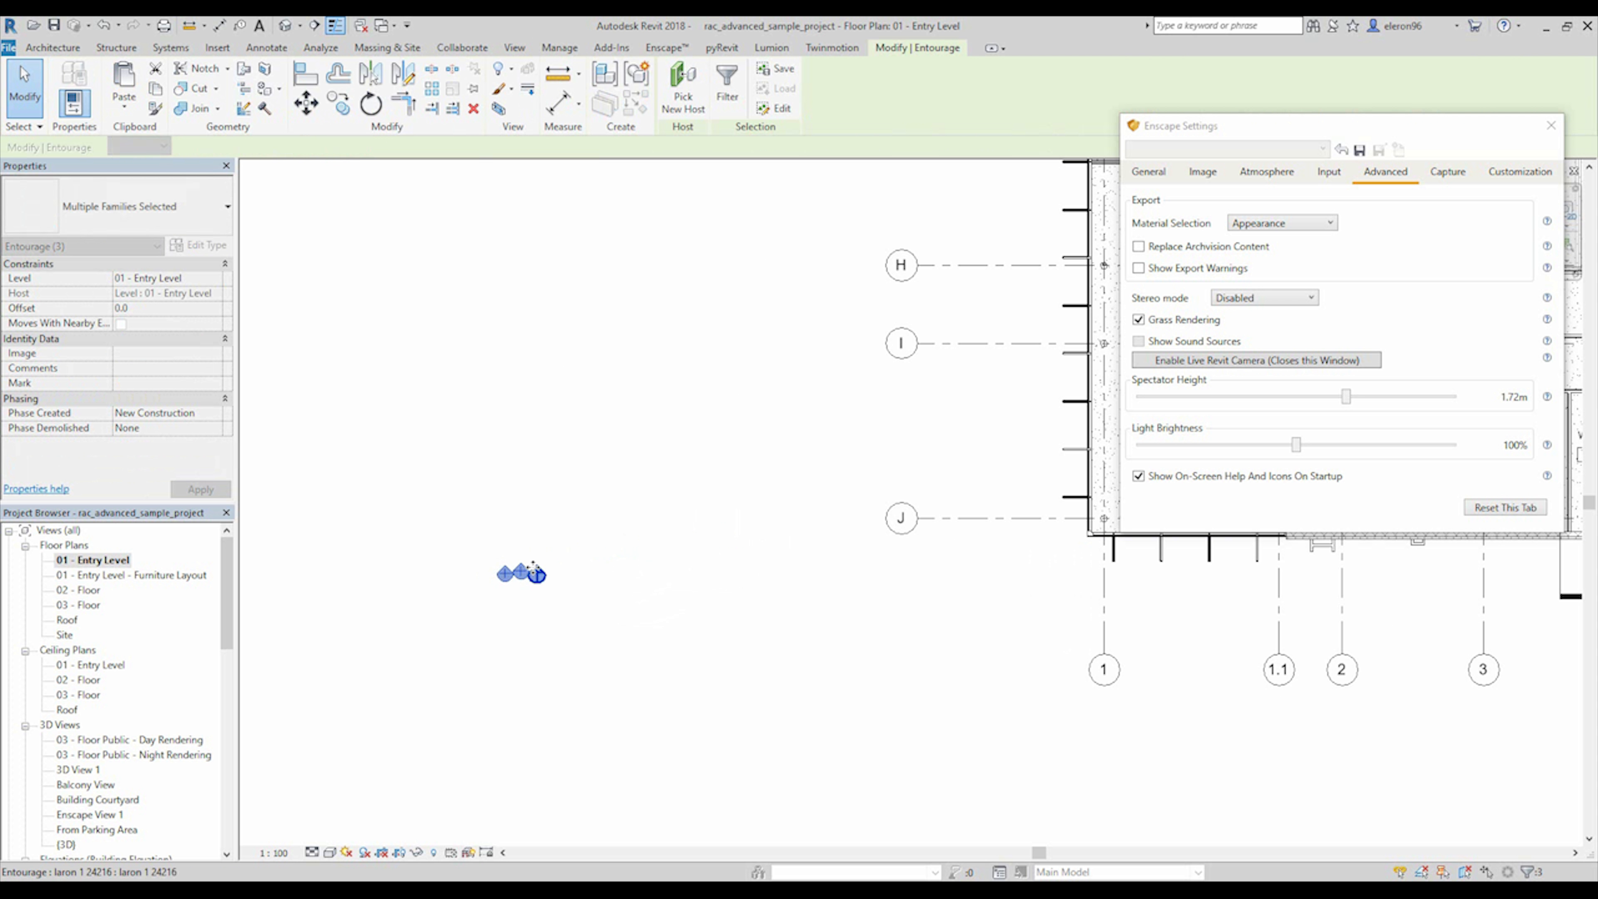
Rotate the three selected people together by 90° so they line up vertically in the plan.
left_click(285, 26)
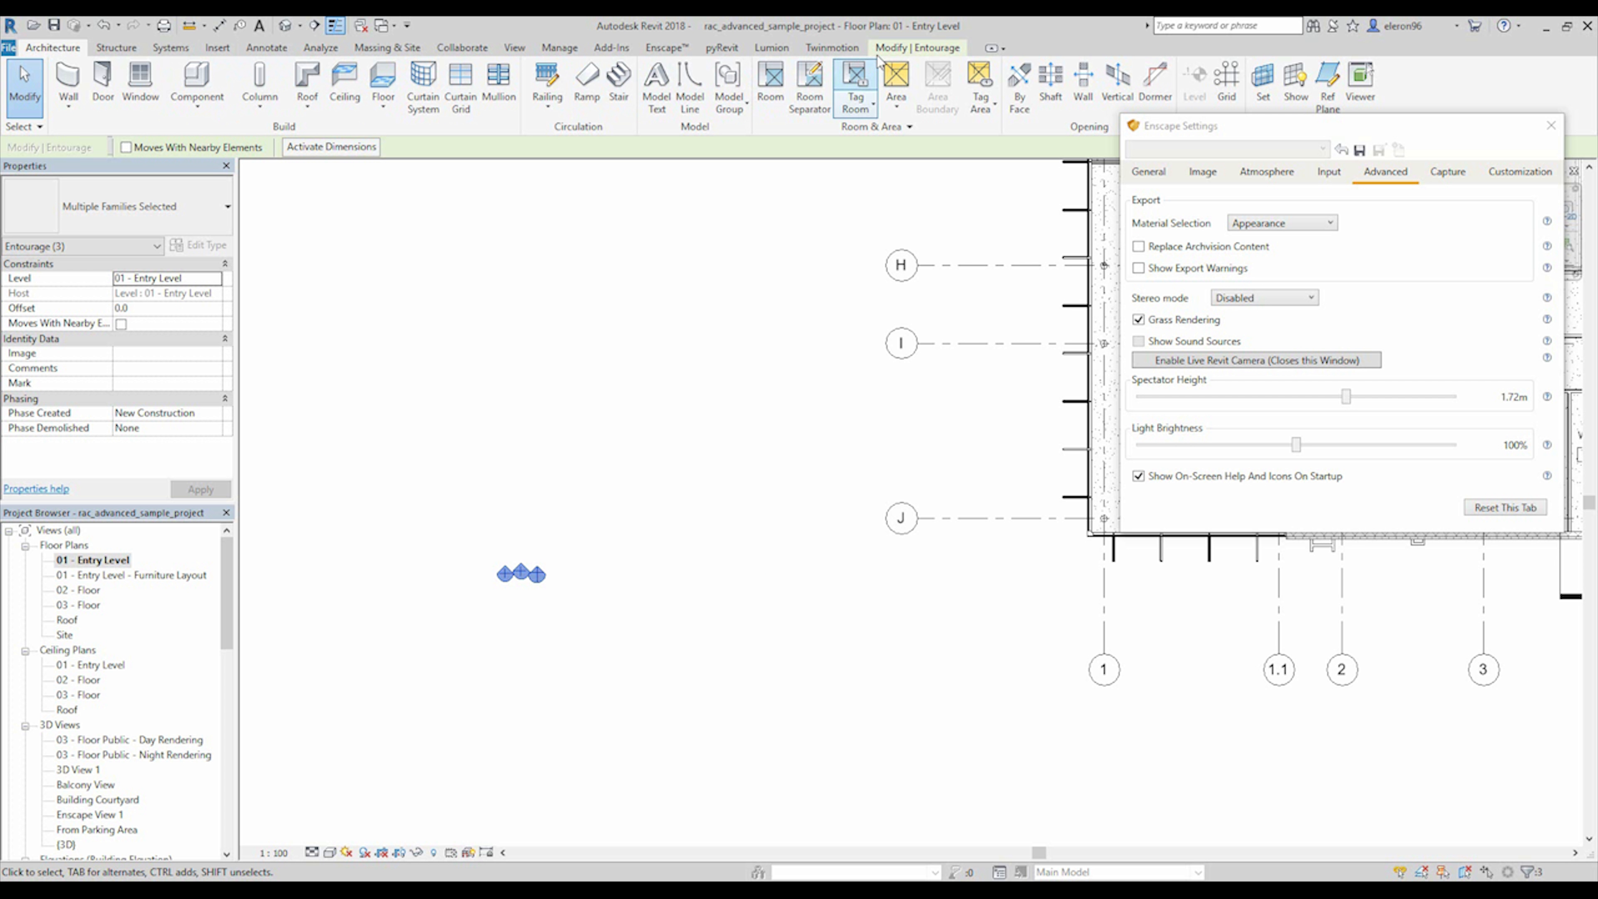
left_click(370, 103)
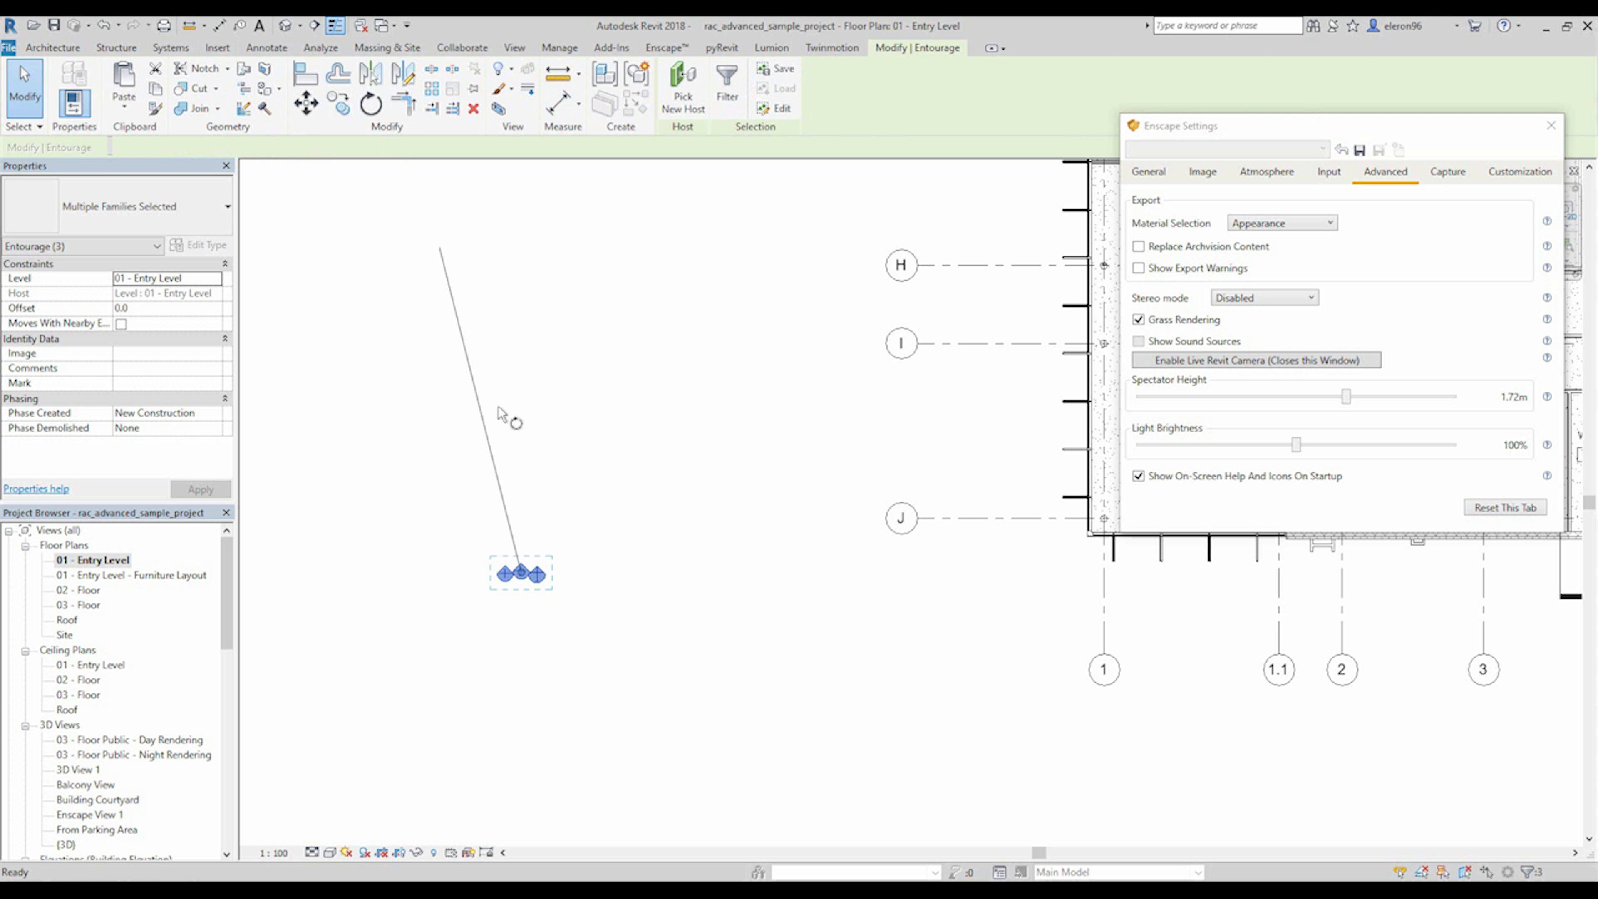
left_click(396, 575)
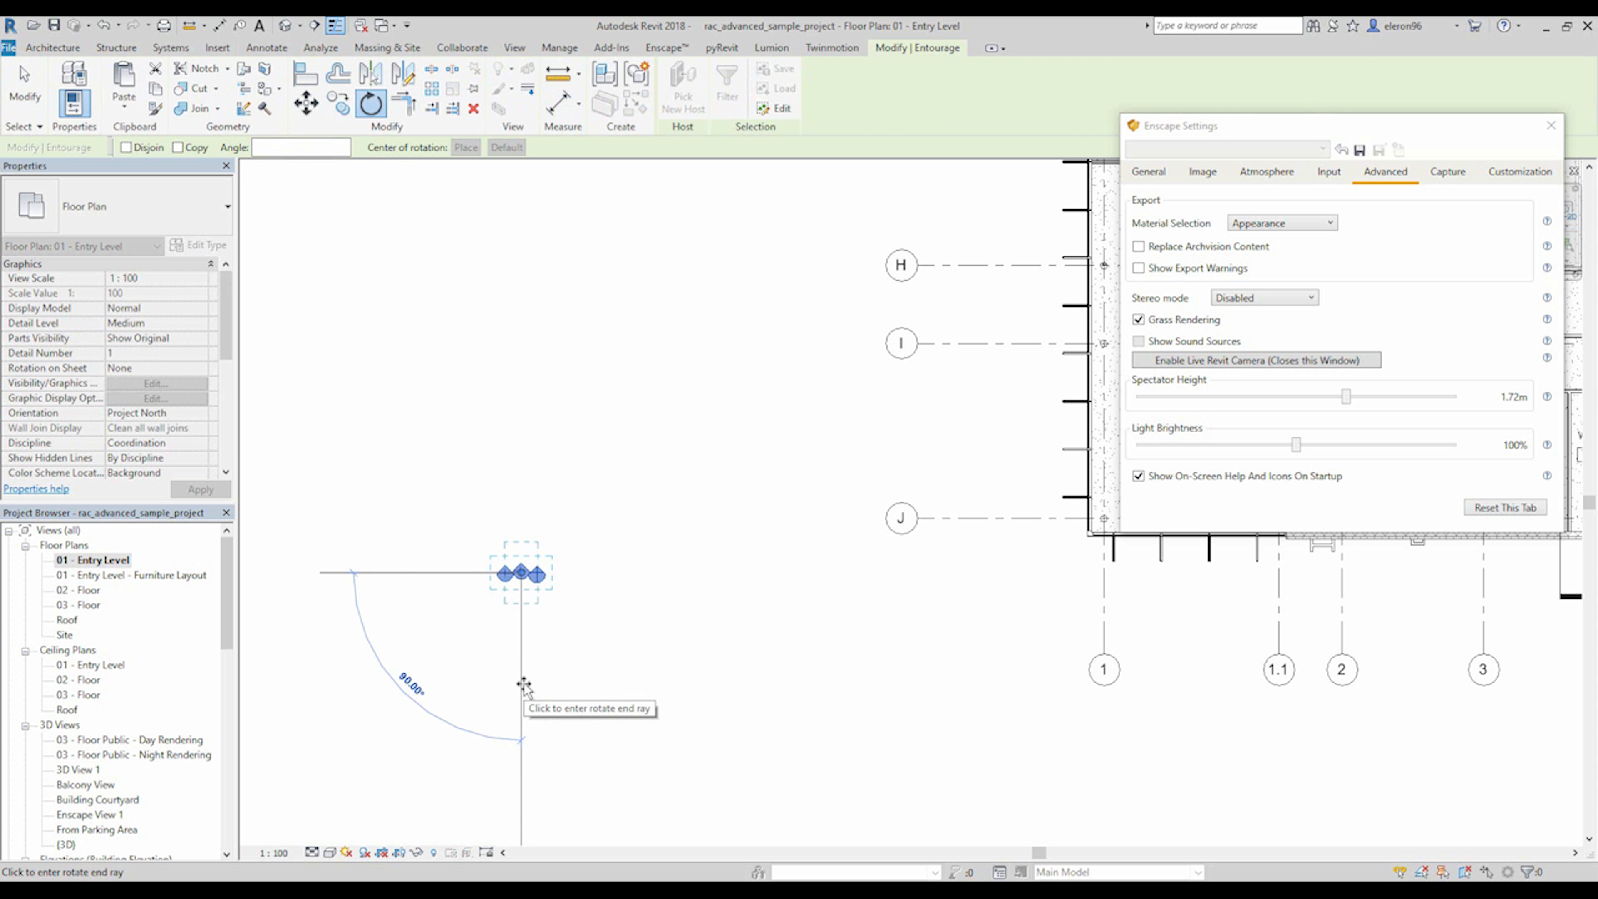
left_click(524, 686)
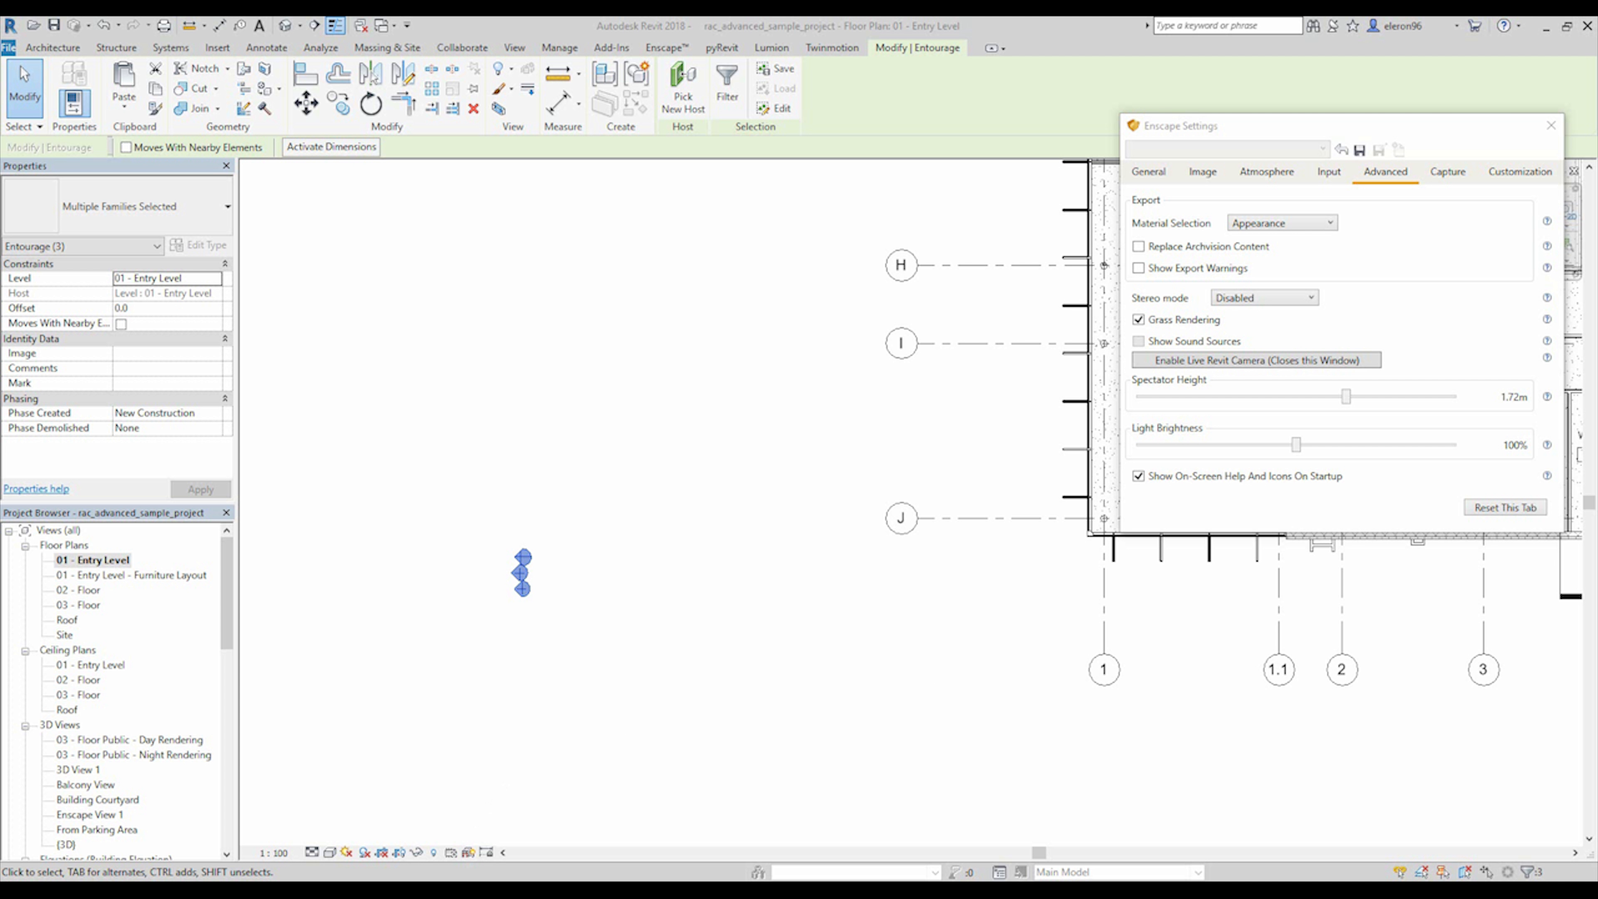
Check the rotated people in the Enscape render and shift its time of day until the building's facade is sunlit.
mouse_move(480, 834)
left_click(493, 805)
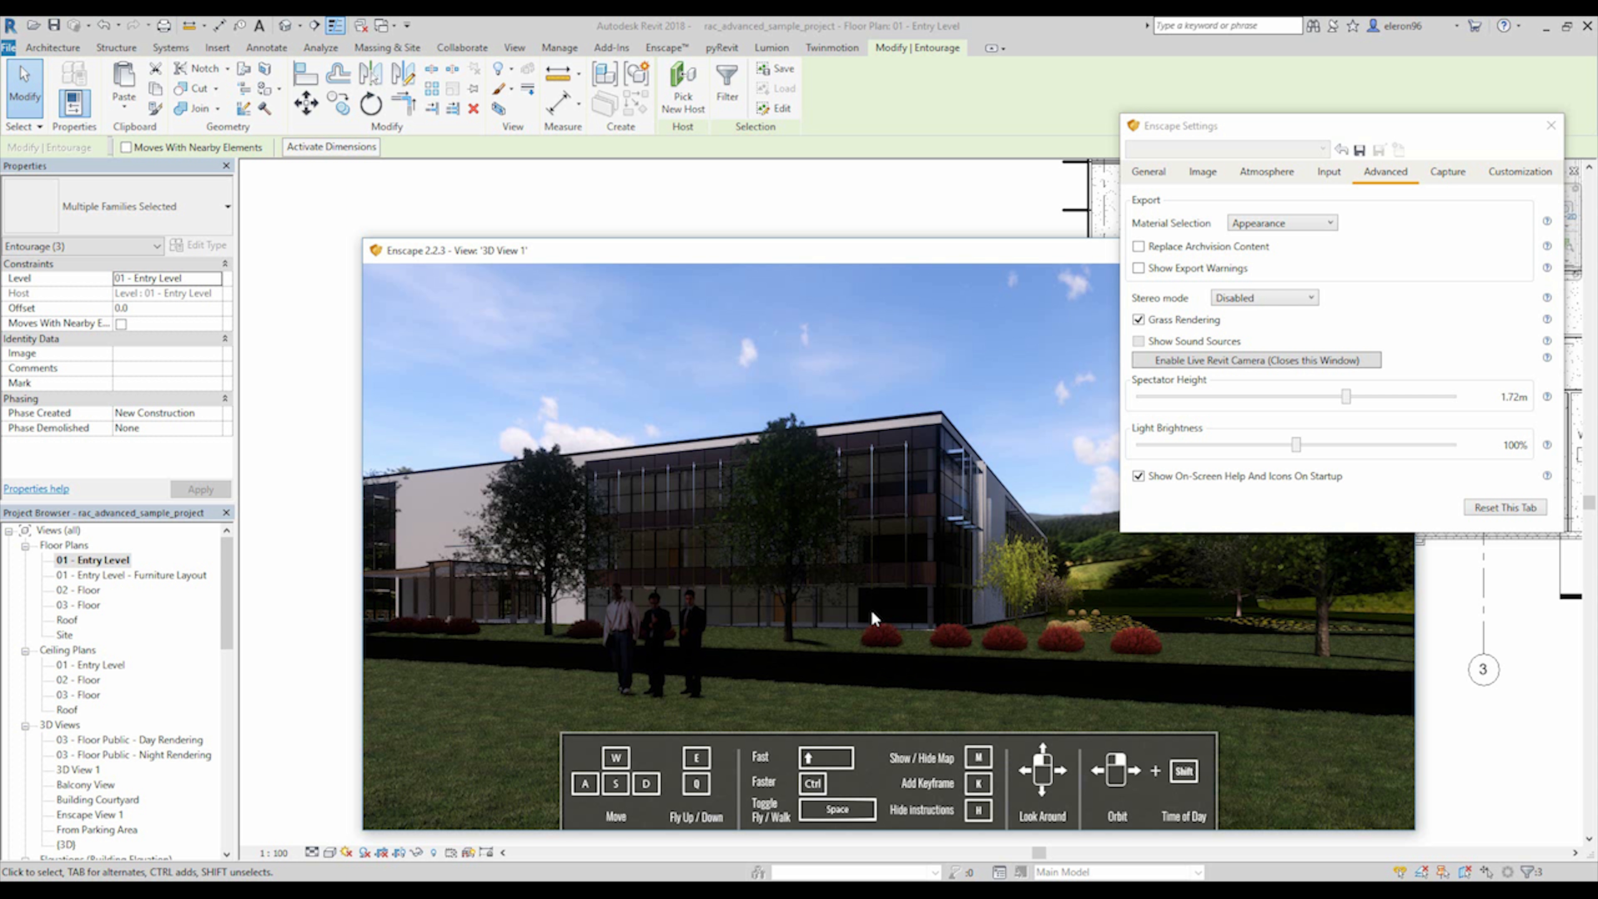
right_click_drag(775, 583, 1006, 642, "shift")
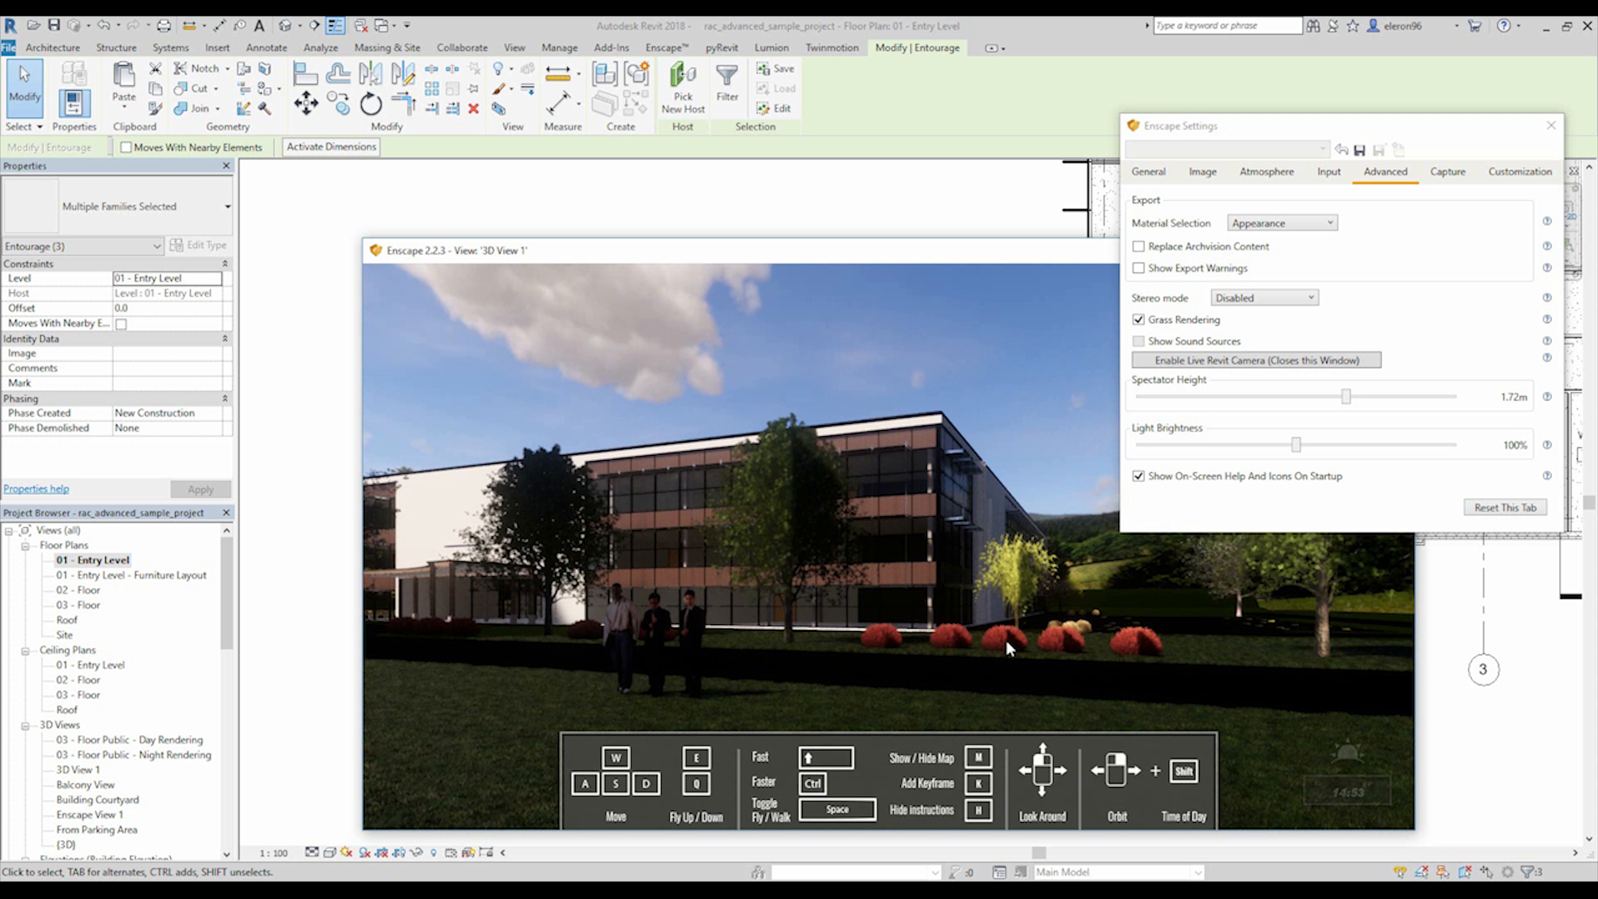
right_click_drag(833, 620, 765, 620, "shift")
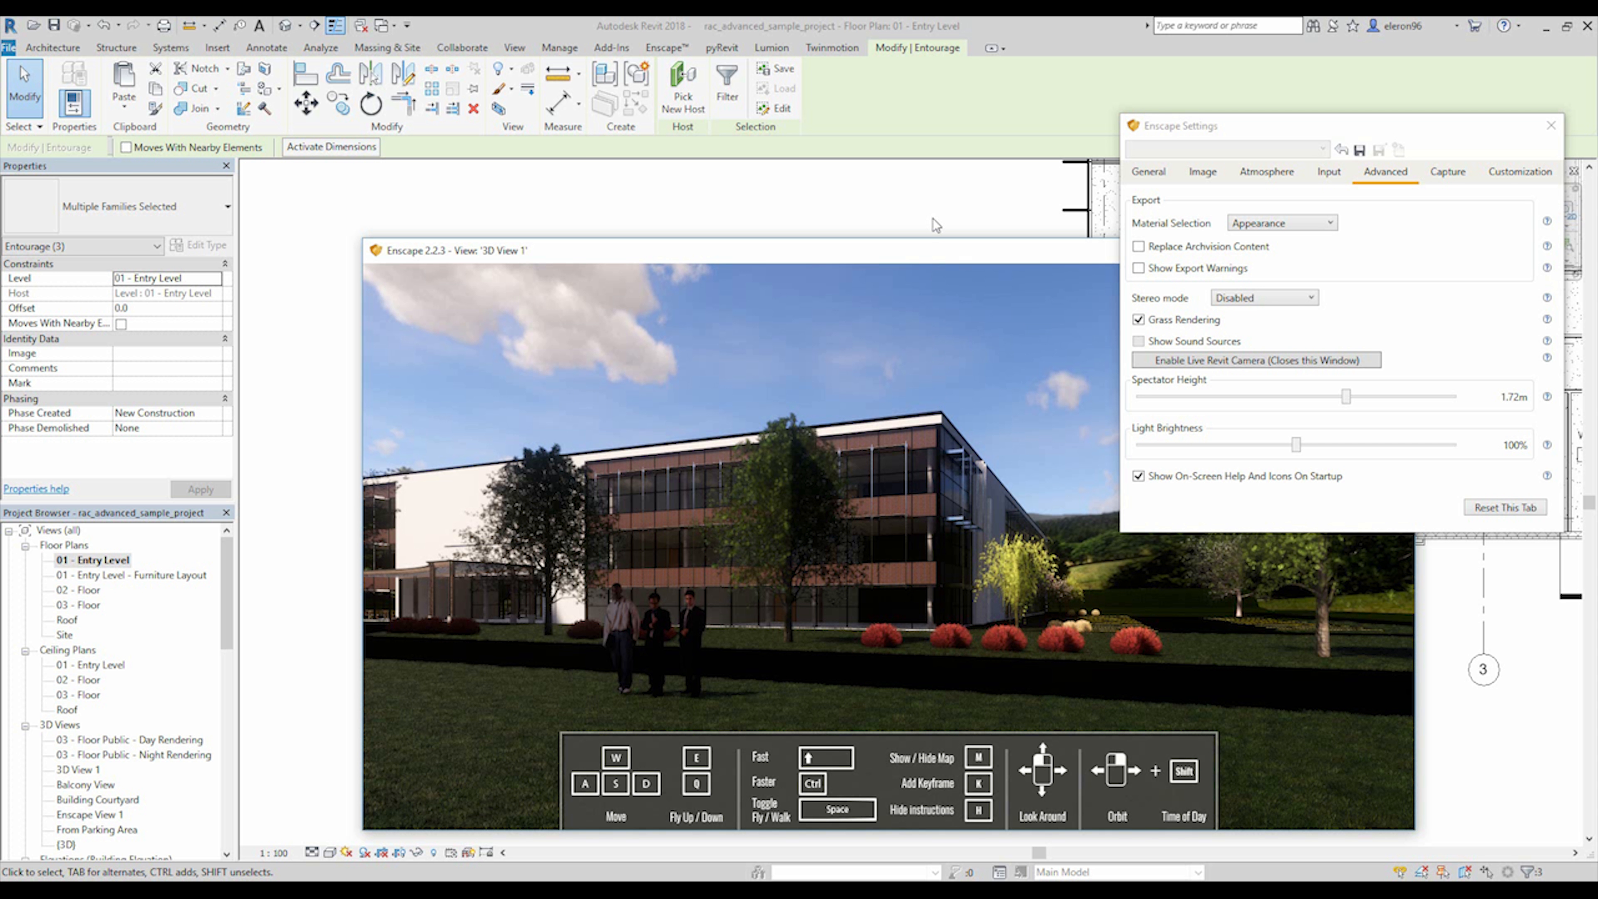
Review the people in the Enscape render again and return to the Revit floor plan, dismissing the save reminder.
left_click(887, 22)
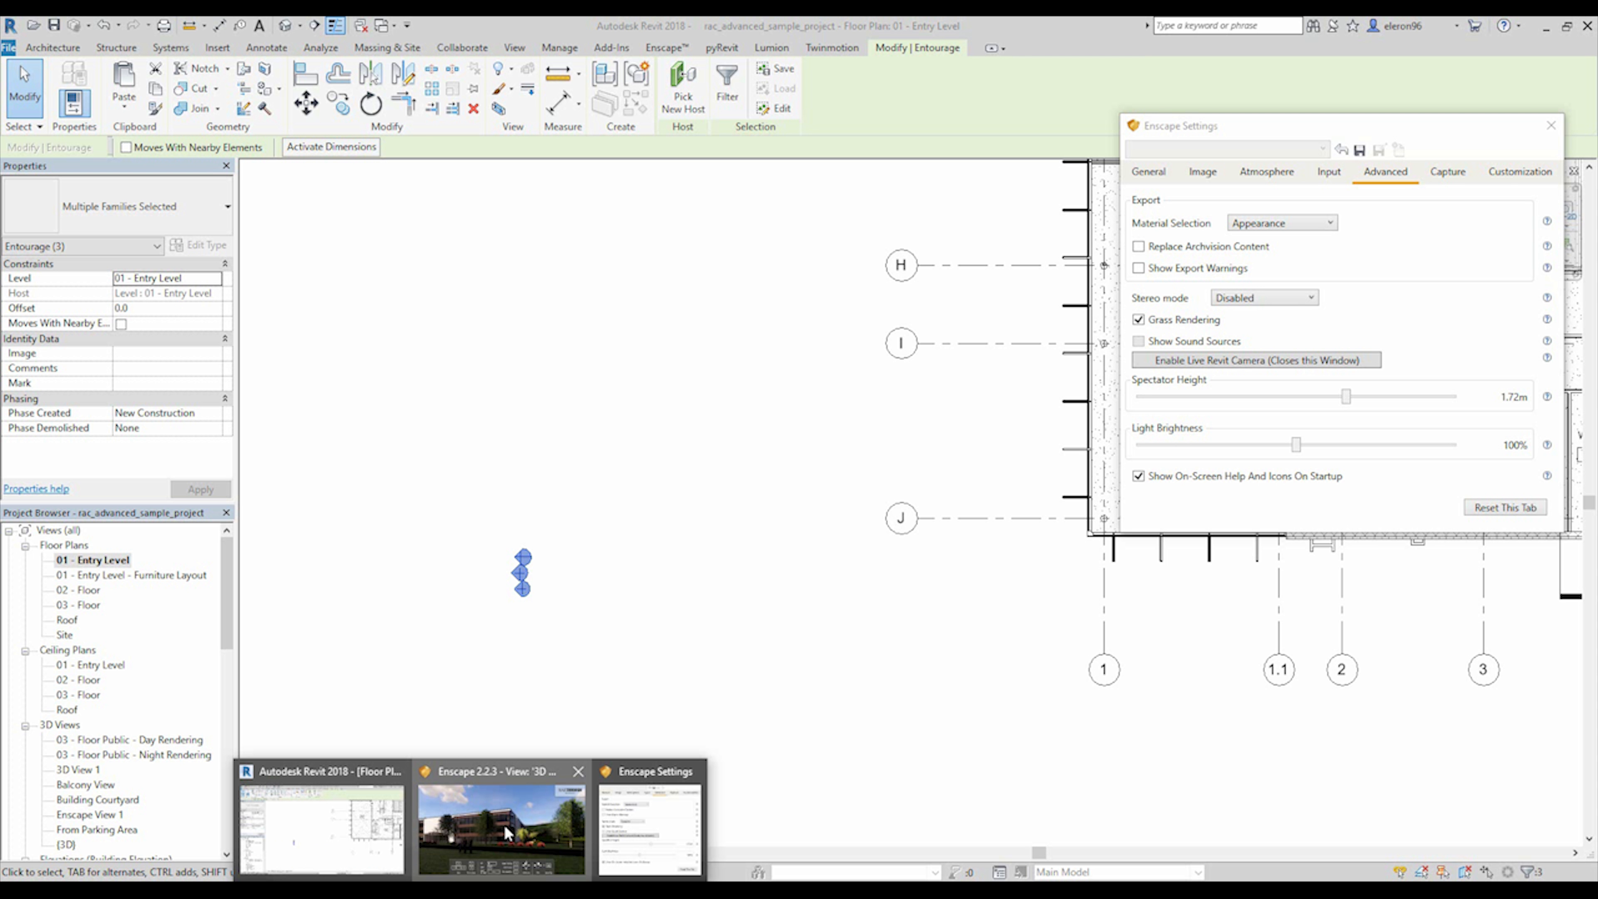
left_click(503, 823)
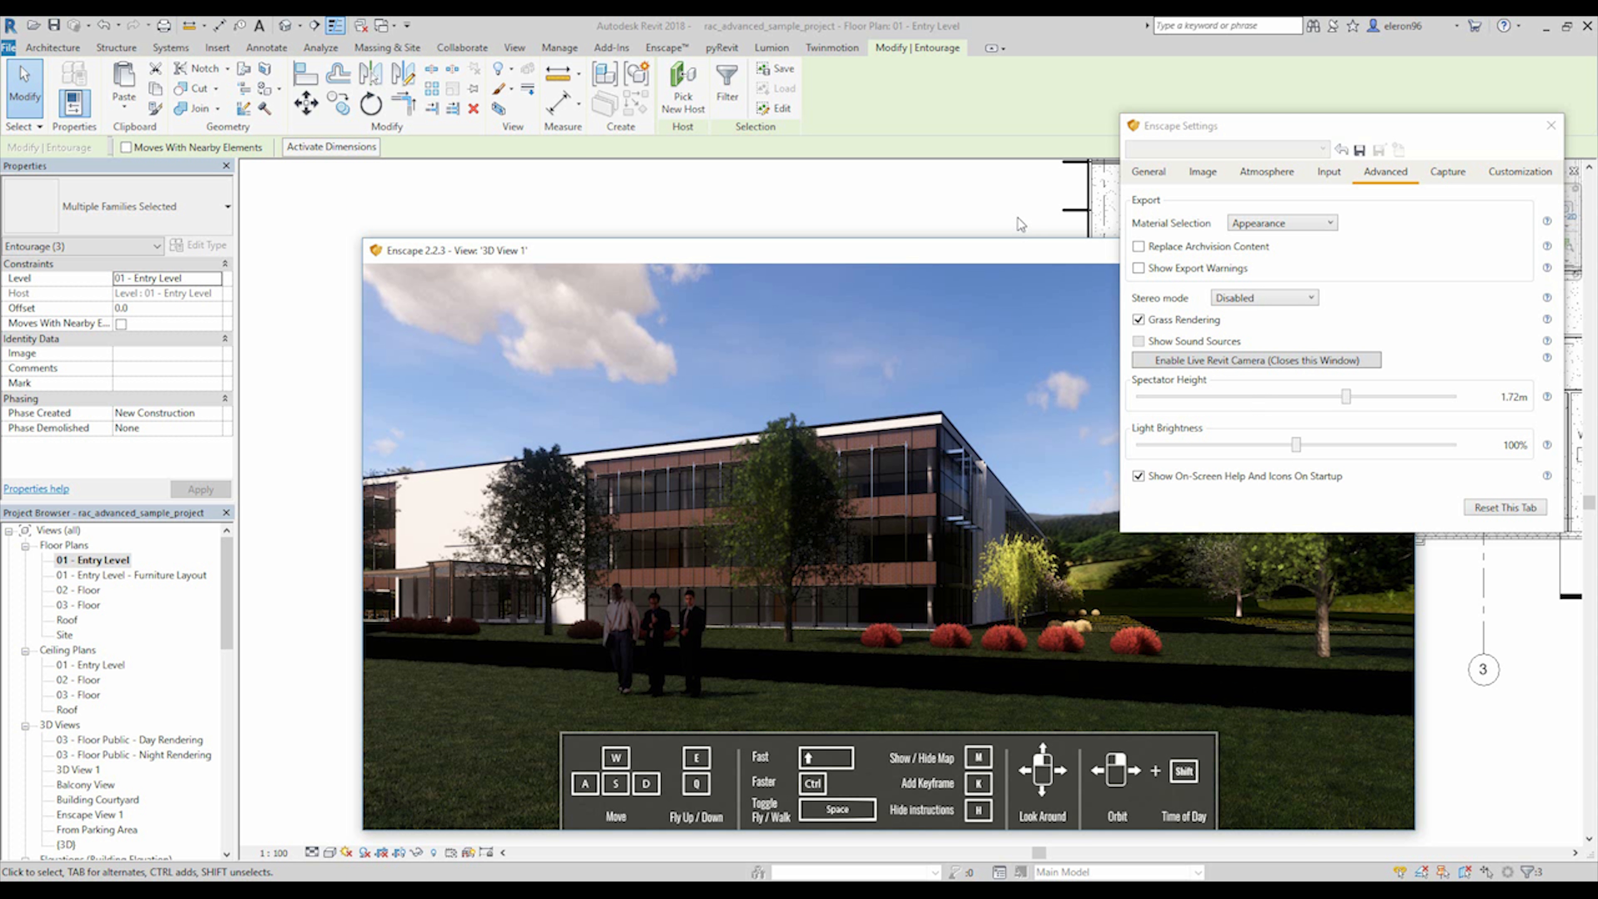
left_click(882, 25)
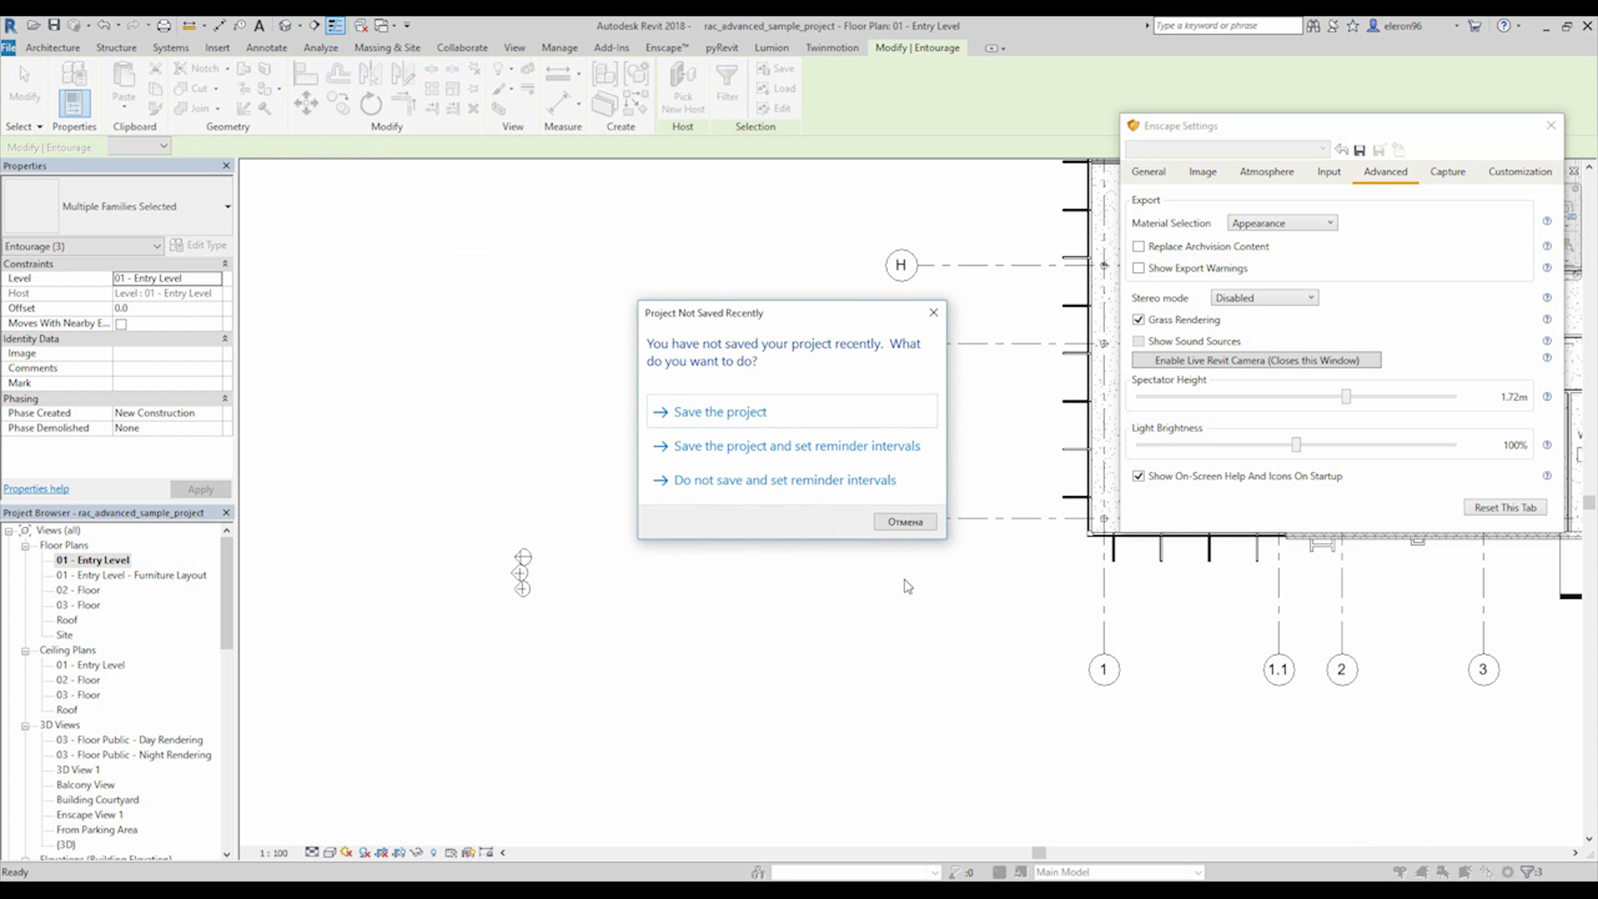
left_click(933, 313)
In the {3D} view, select the road subregion around the parking area and open its Site - Tarmacadam material in the Material Browser.
key("ctrl+Tab")
middle_click_drag(758, 554, 757, 549)
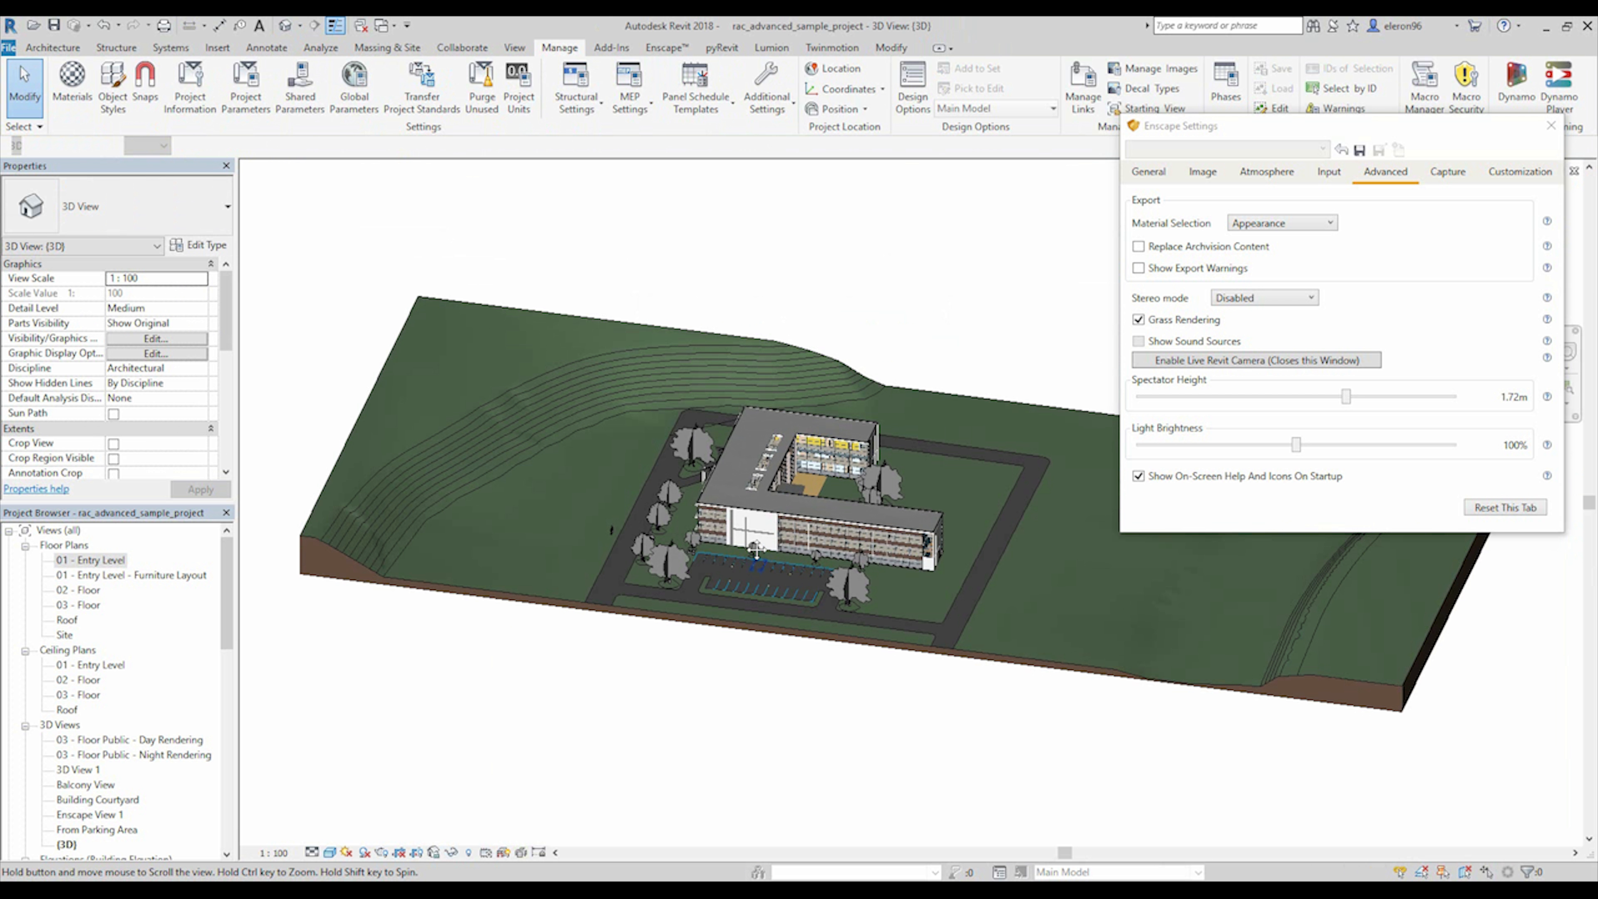
scroll(610, 565, "up", 5)
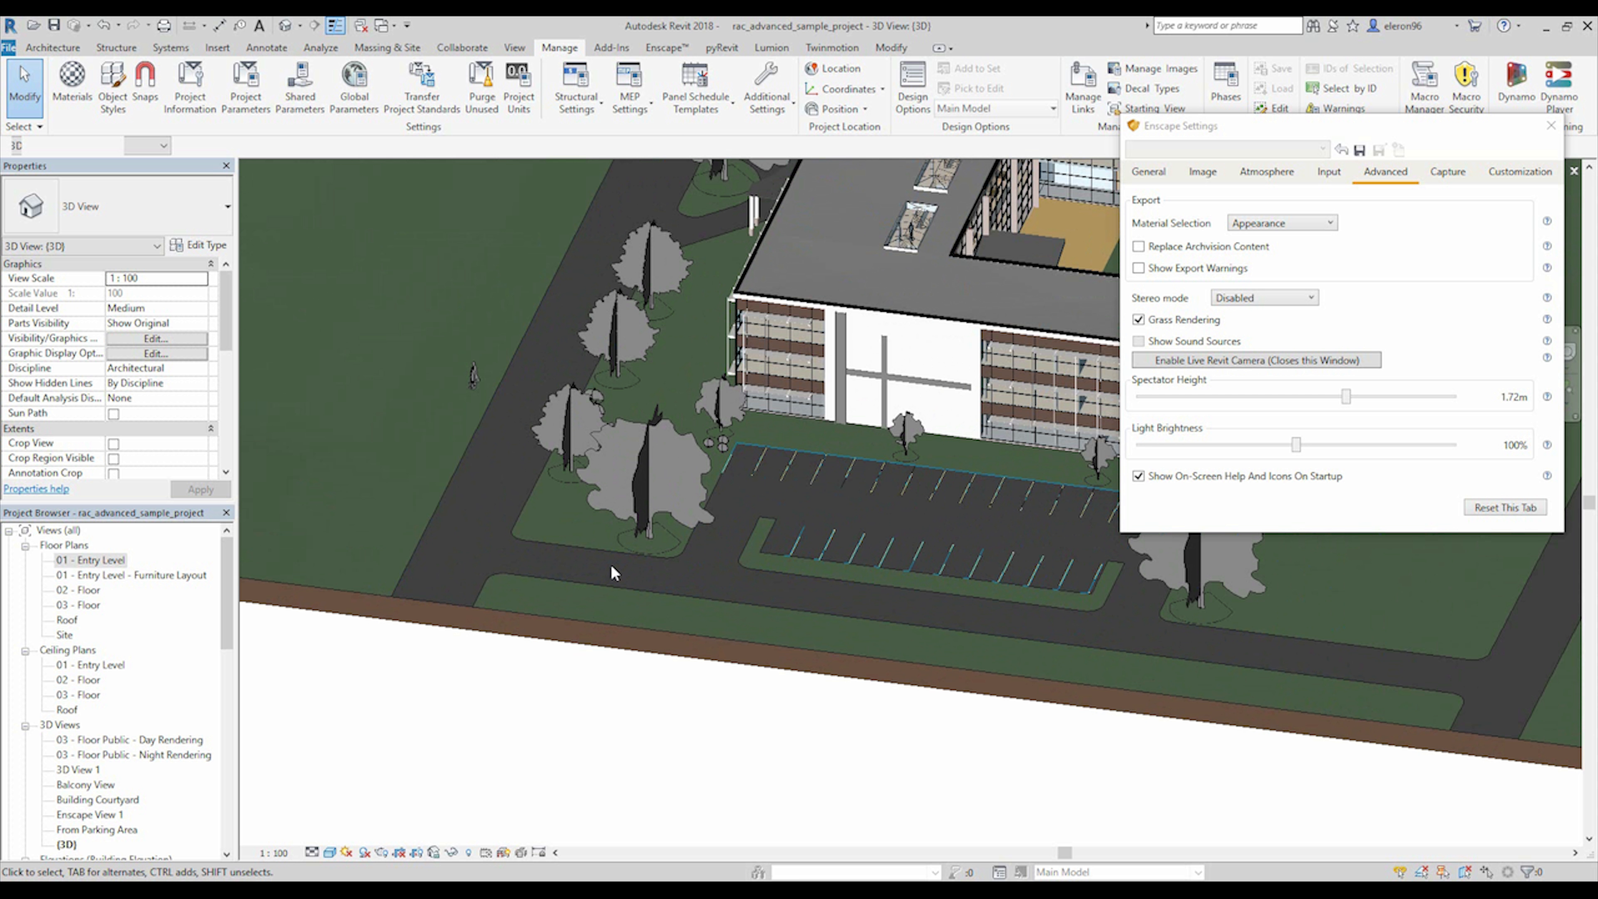
left_click(663, 556)
left_click(218, 278)
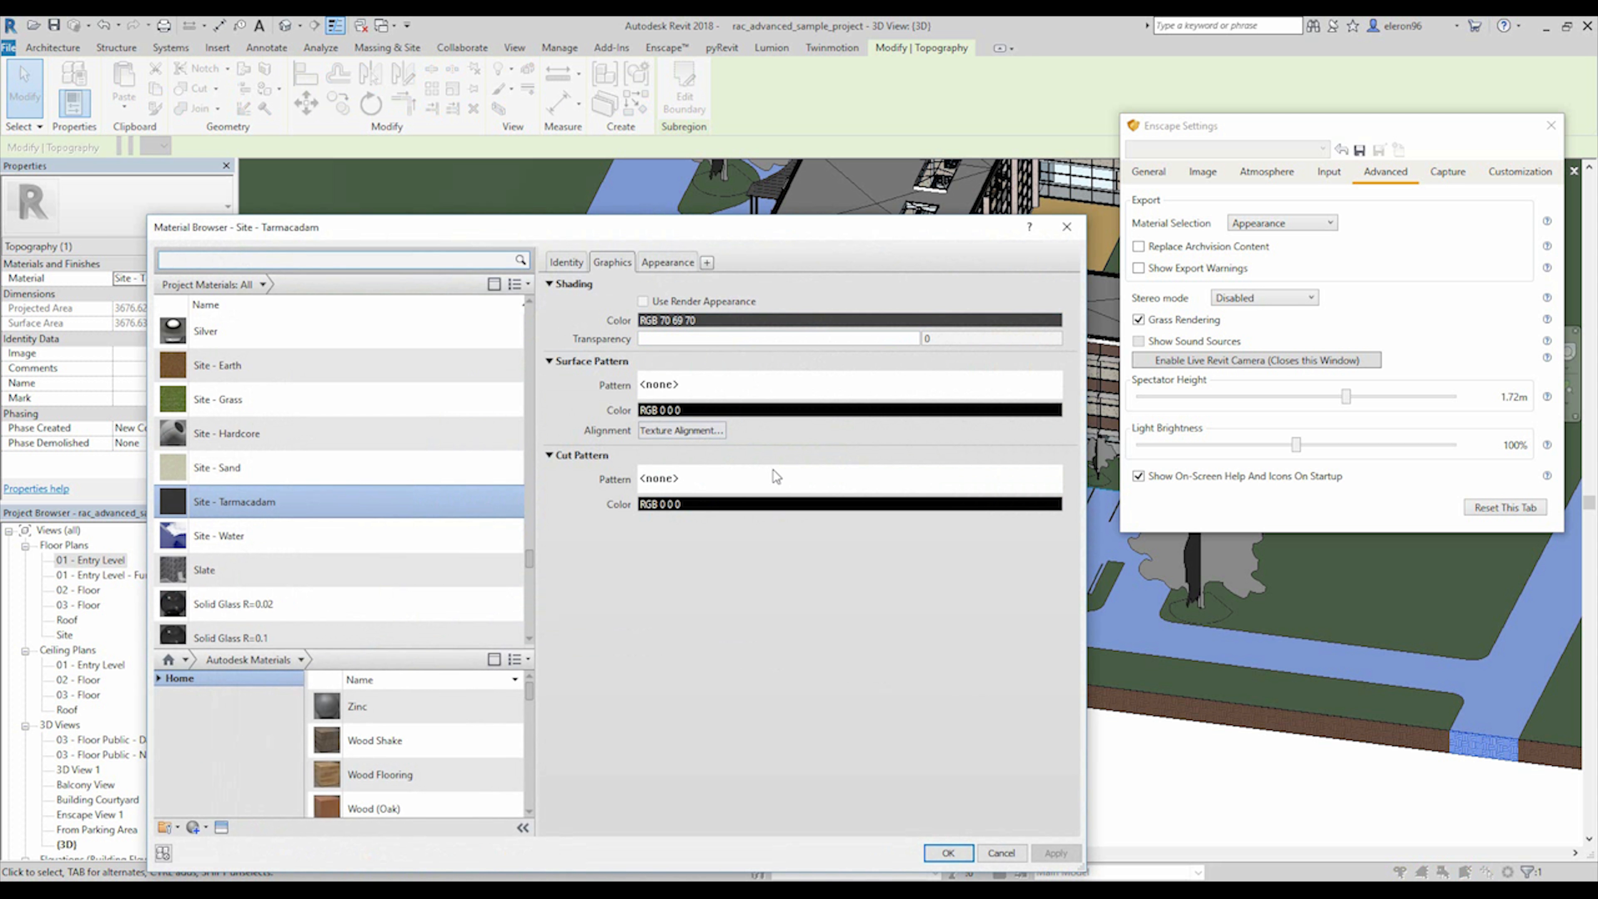
Raise the brightness of the Site - Tarmacadam appearance's main texture image to 87 and finish the texture edit.
left_click(657, 264)
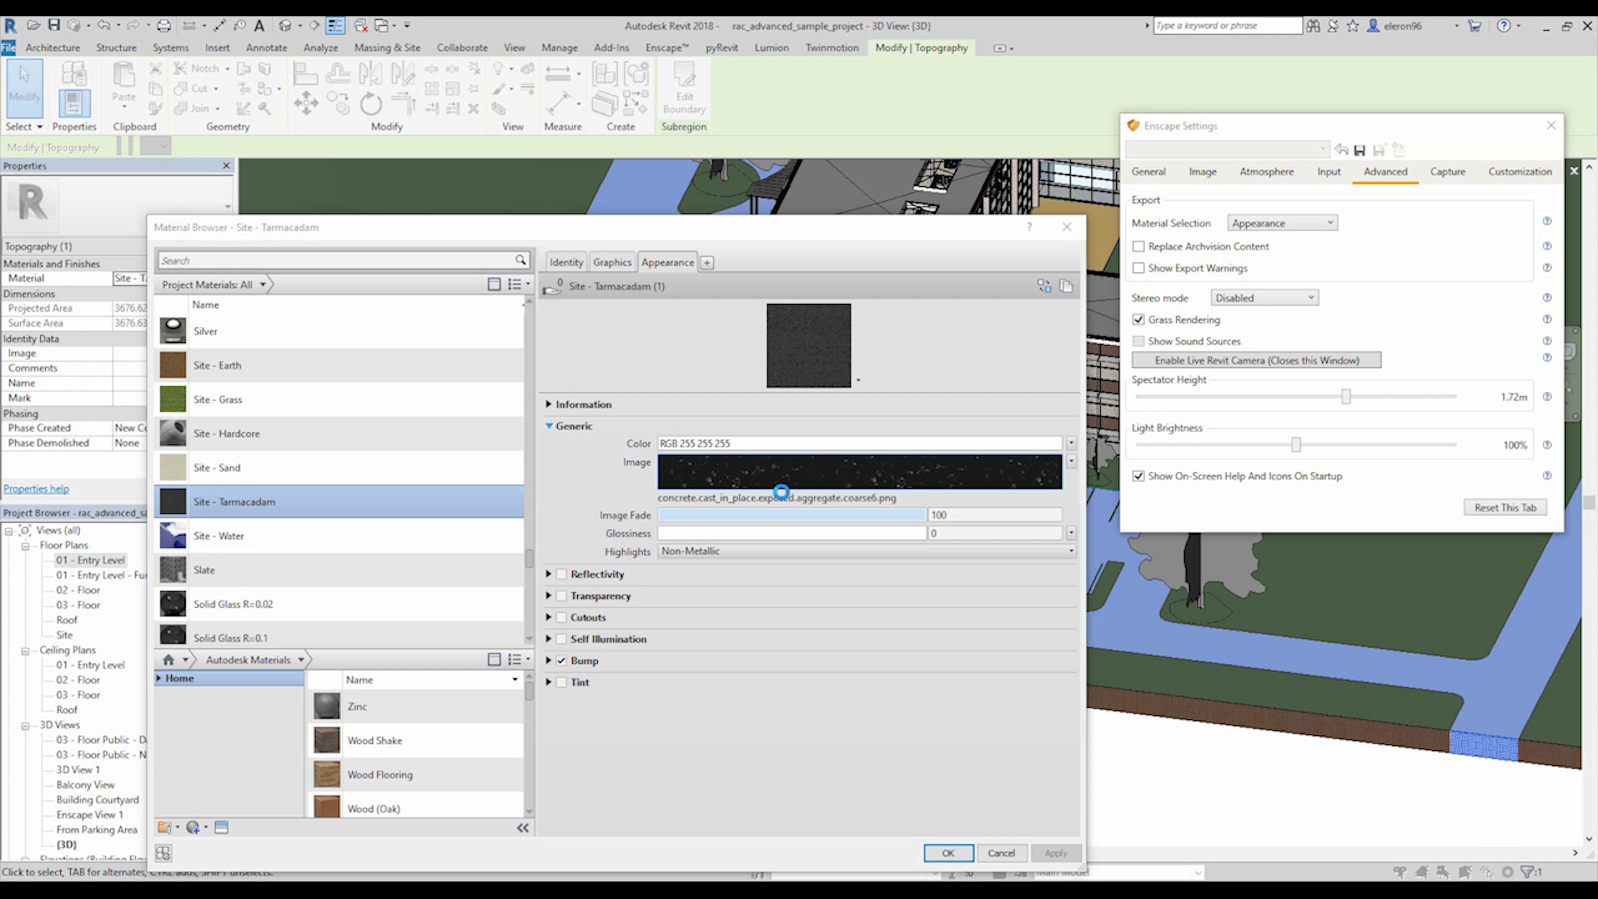
left_click(739, 480)
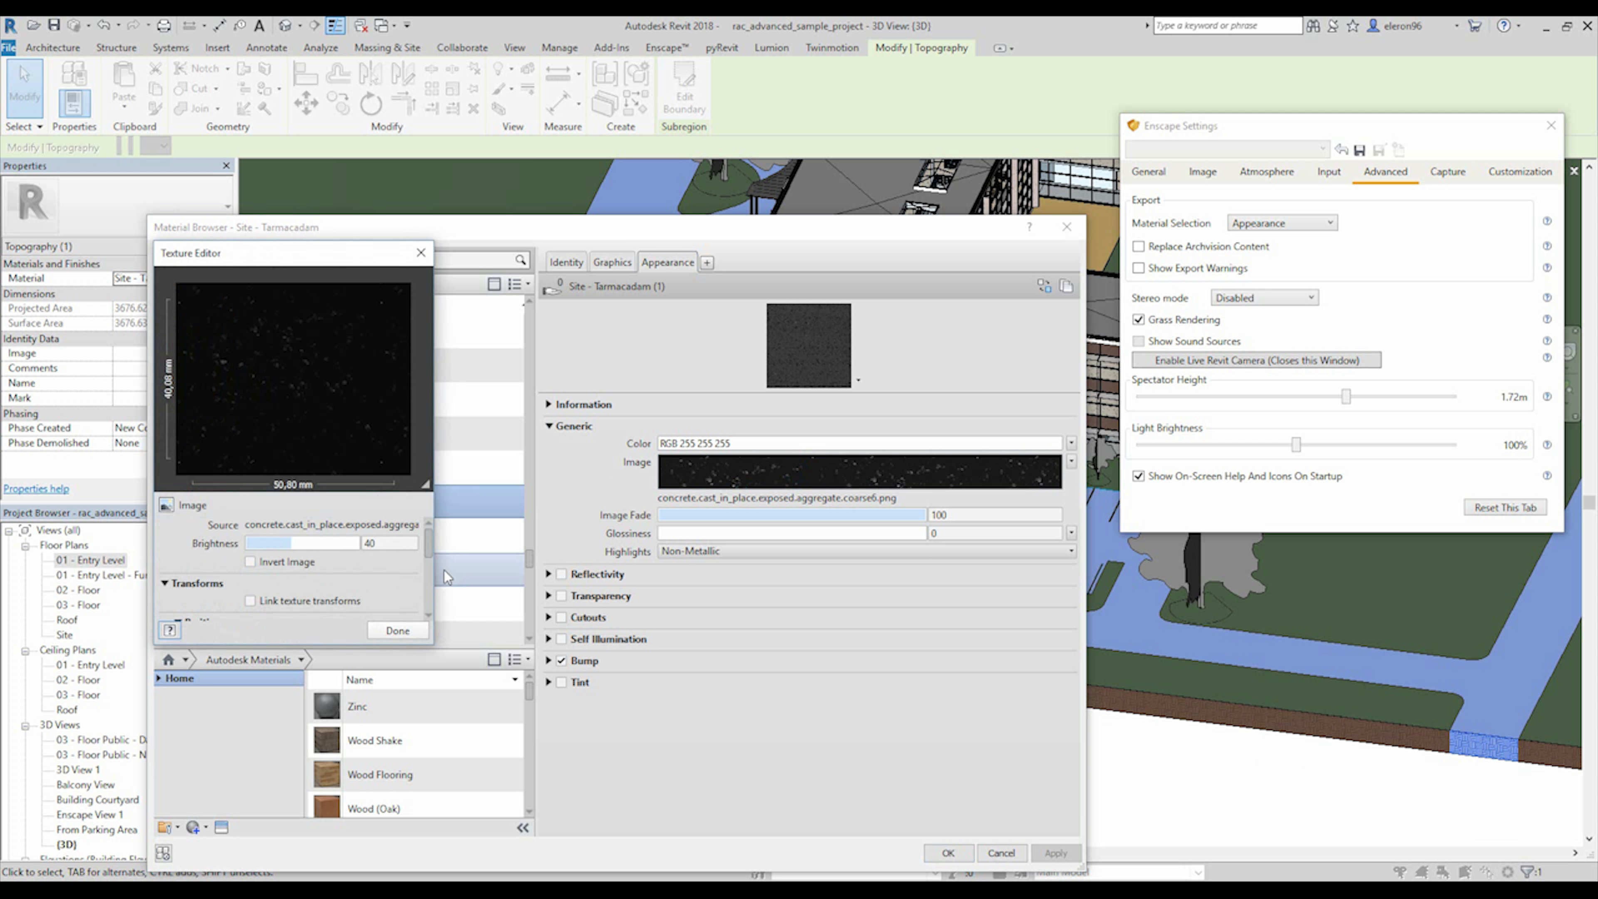
mouse_move(433, 545)
left_mouse_down()
mouse_move(432, 600)
mouse_move(440, 542)
left_mouse_up()
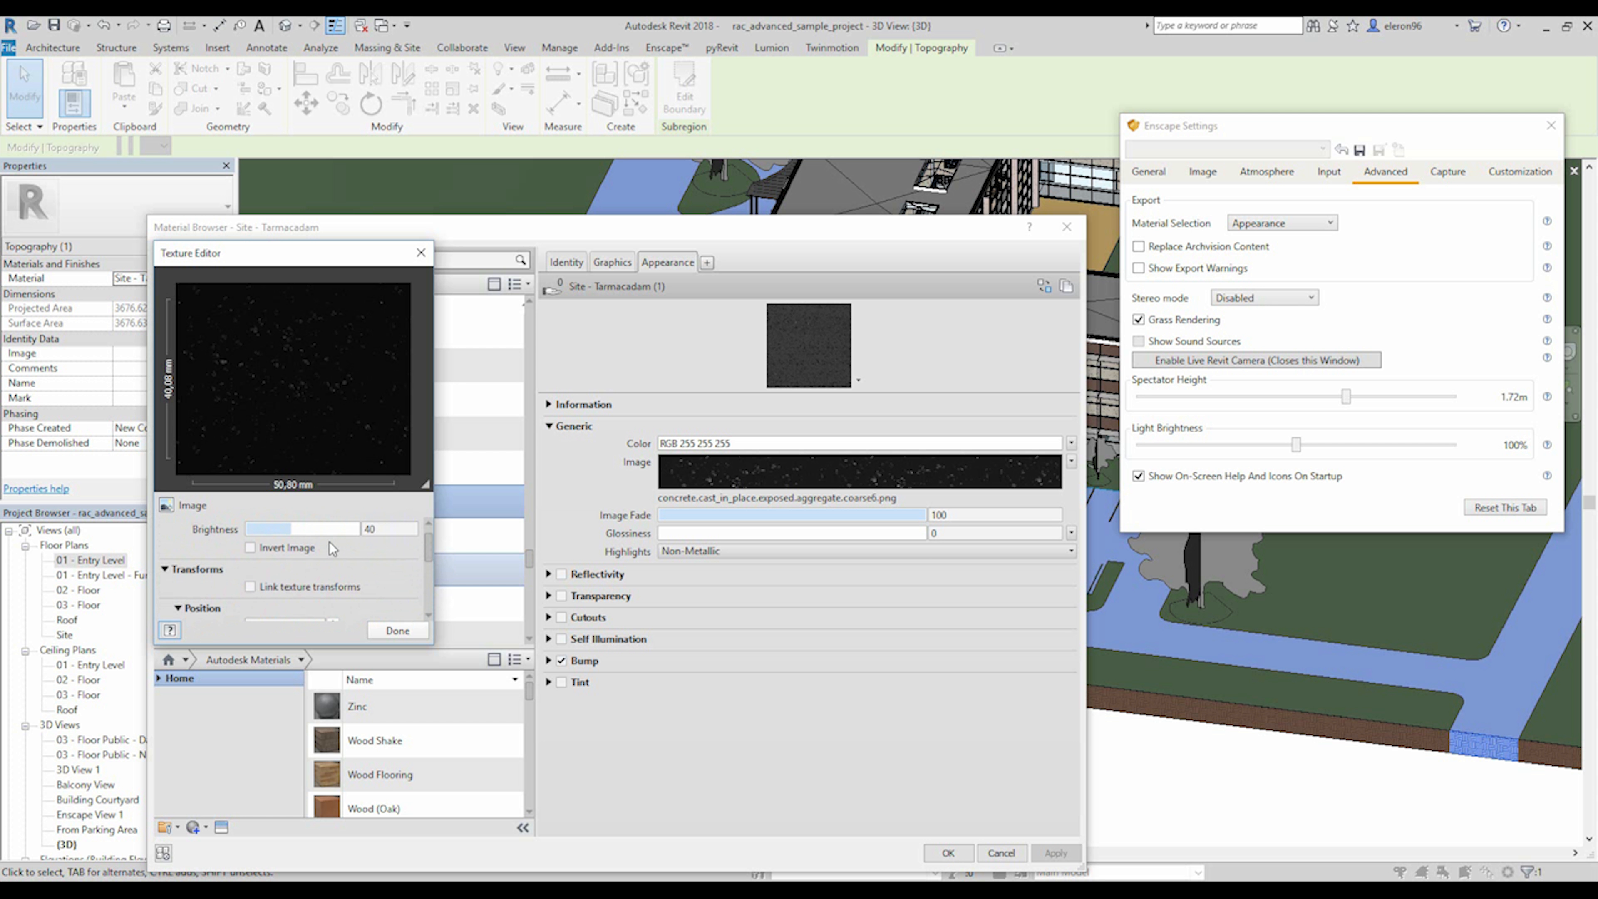
left_click_drag(250, 529, 421, 590)
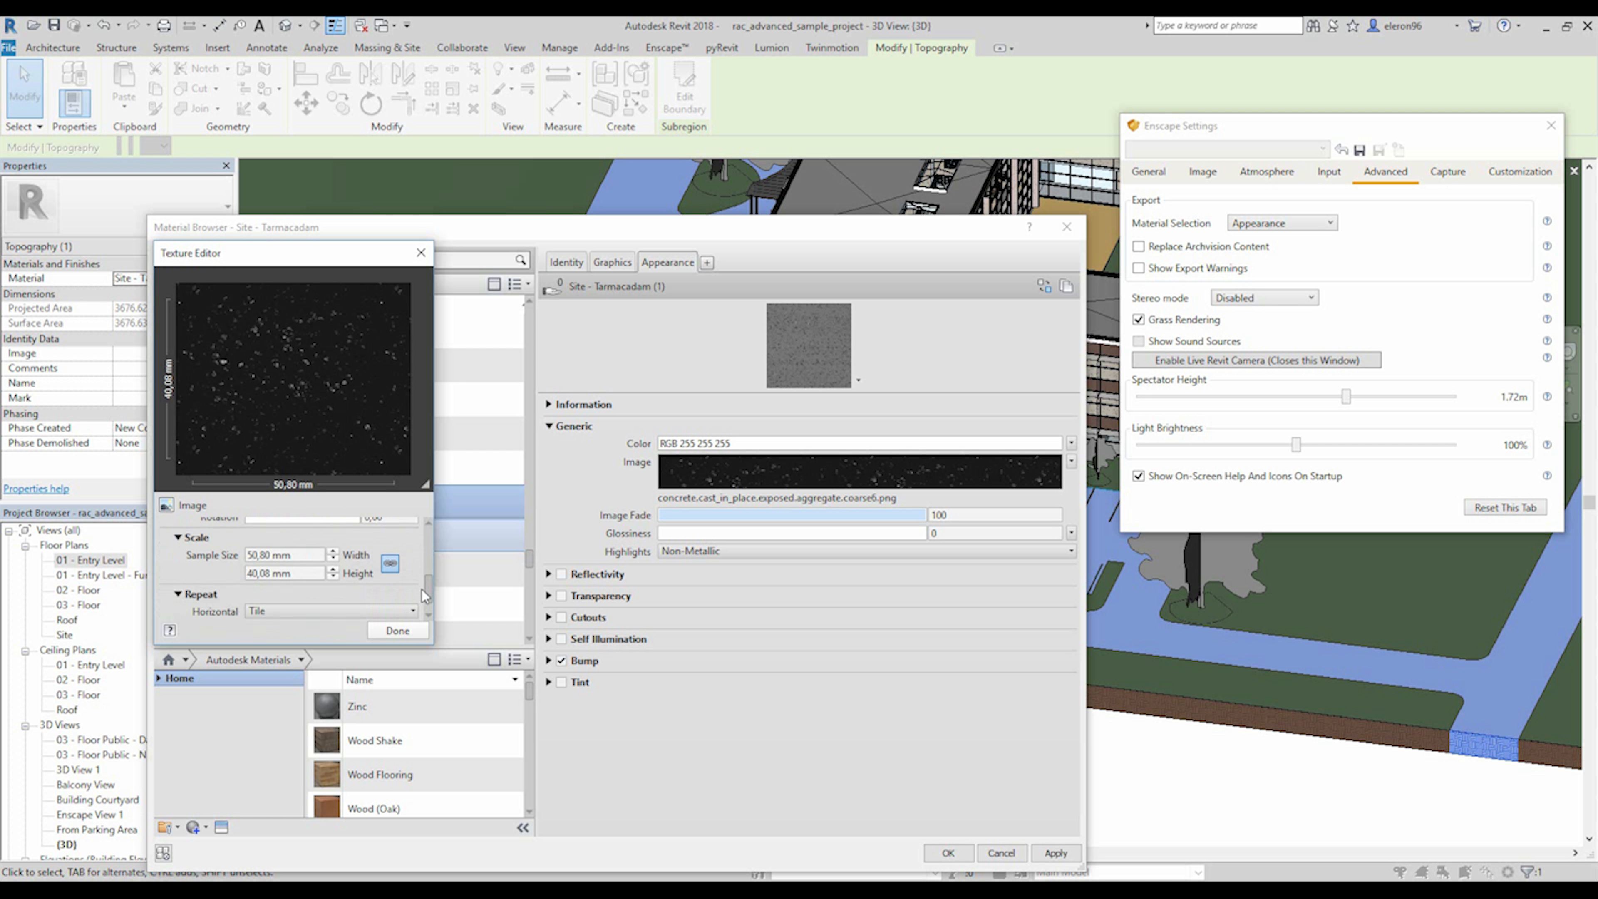
left_click(381, 630)
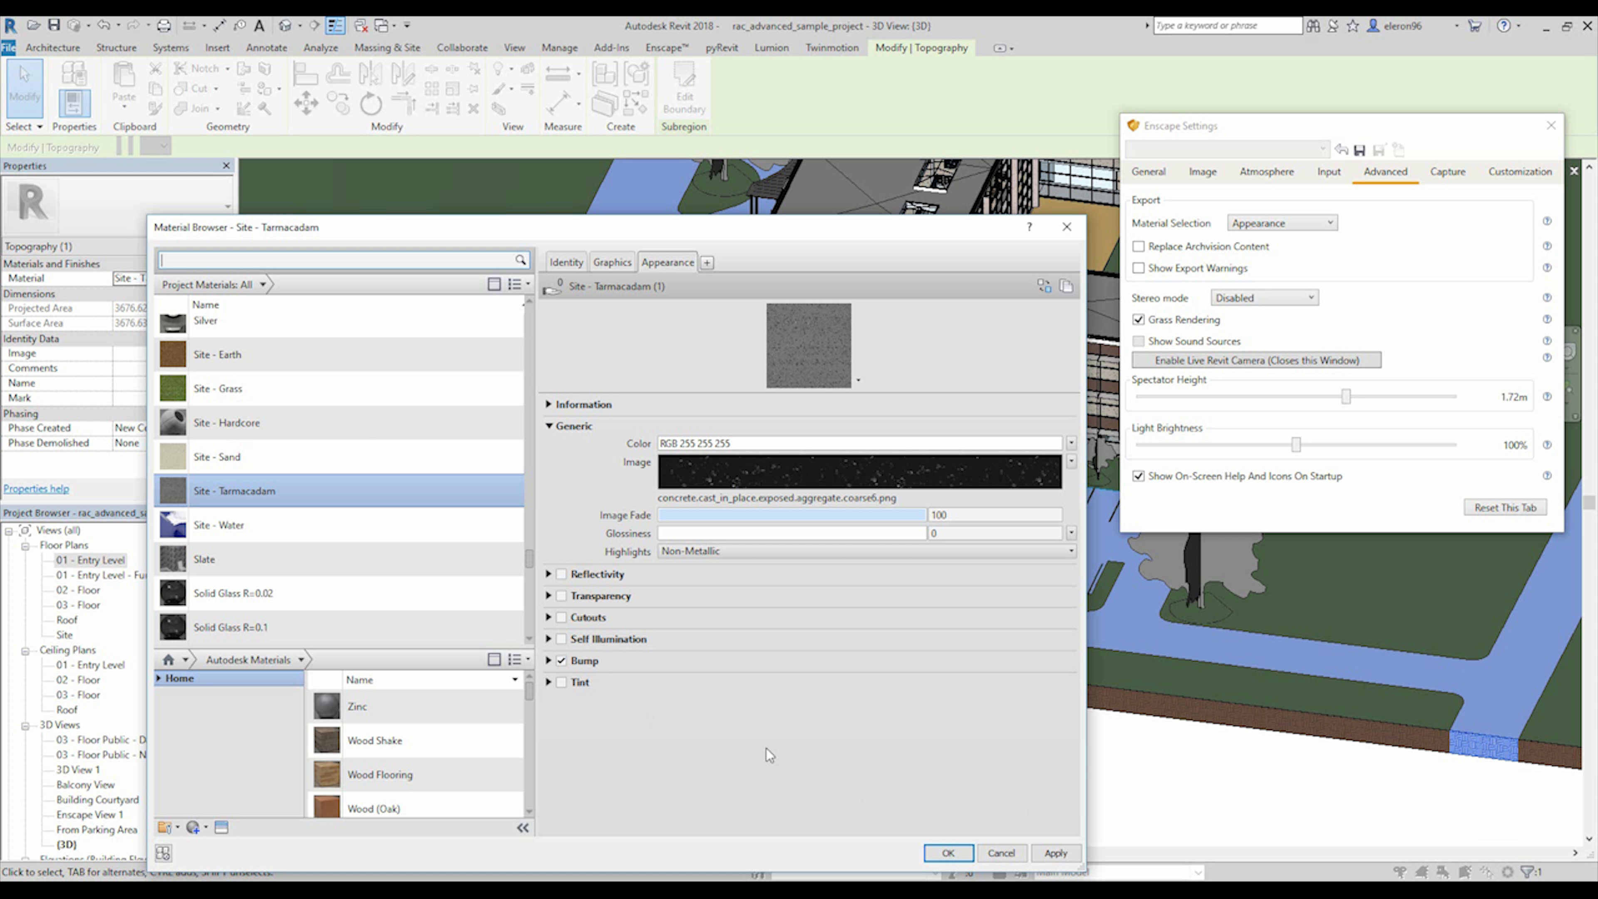
Set the brightness of the tarmacadam's bump image to 100 and accept the material changes.
left_click(548, 660)
left_click(769, 688)
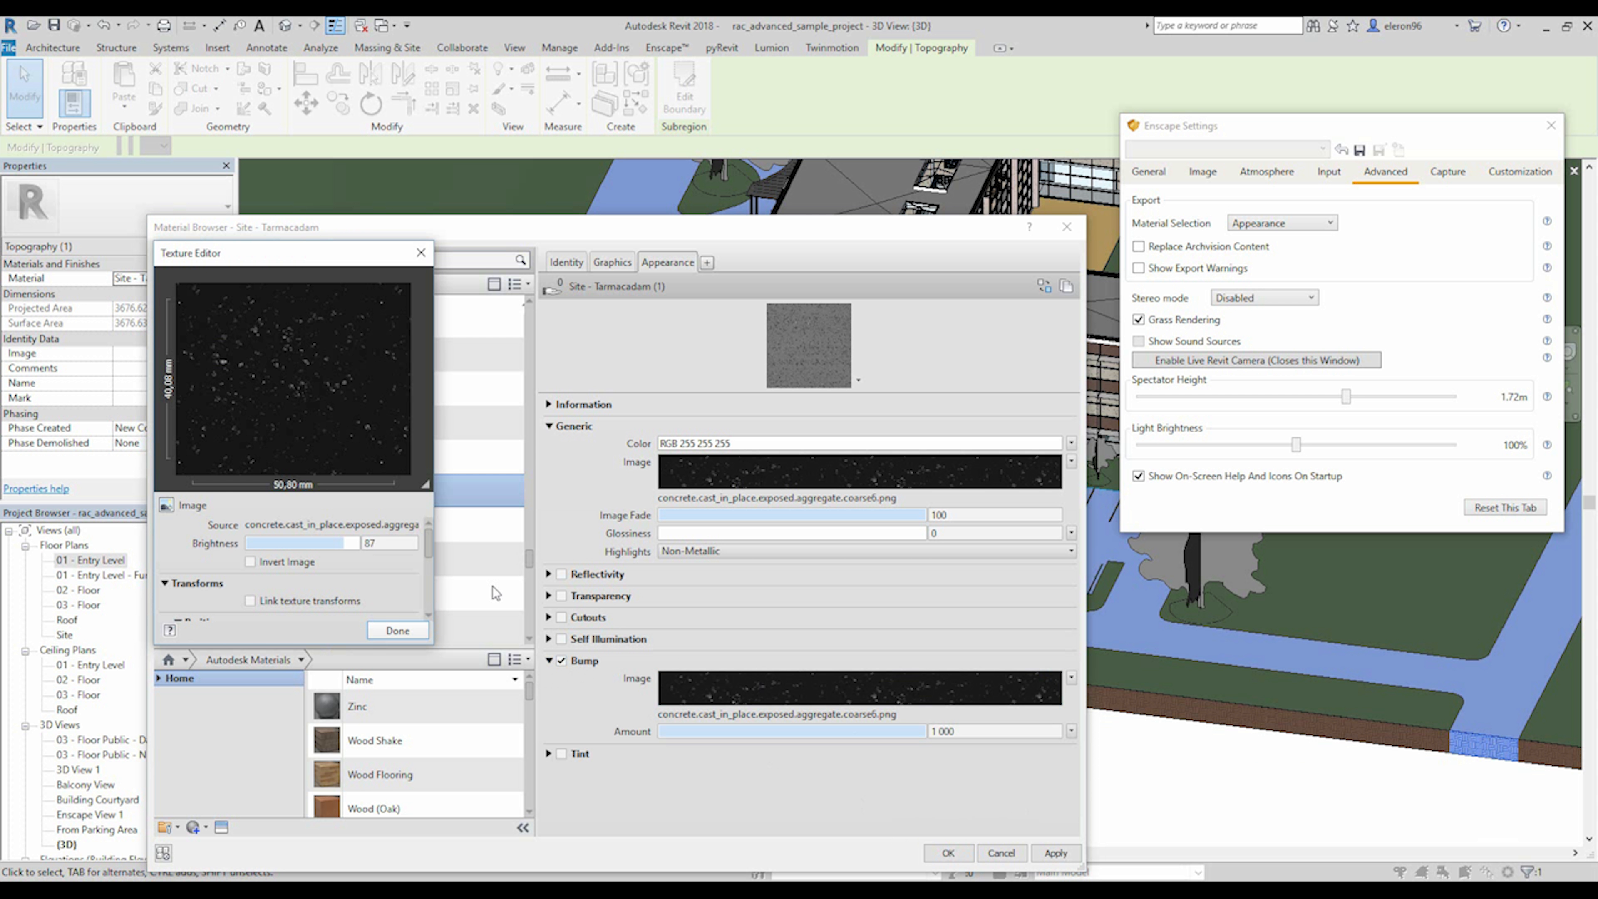
left_click_drag(347, 542, 468, 549)
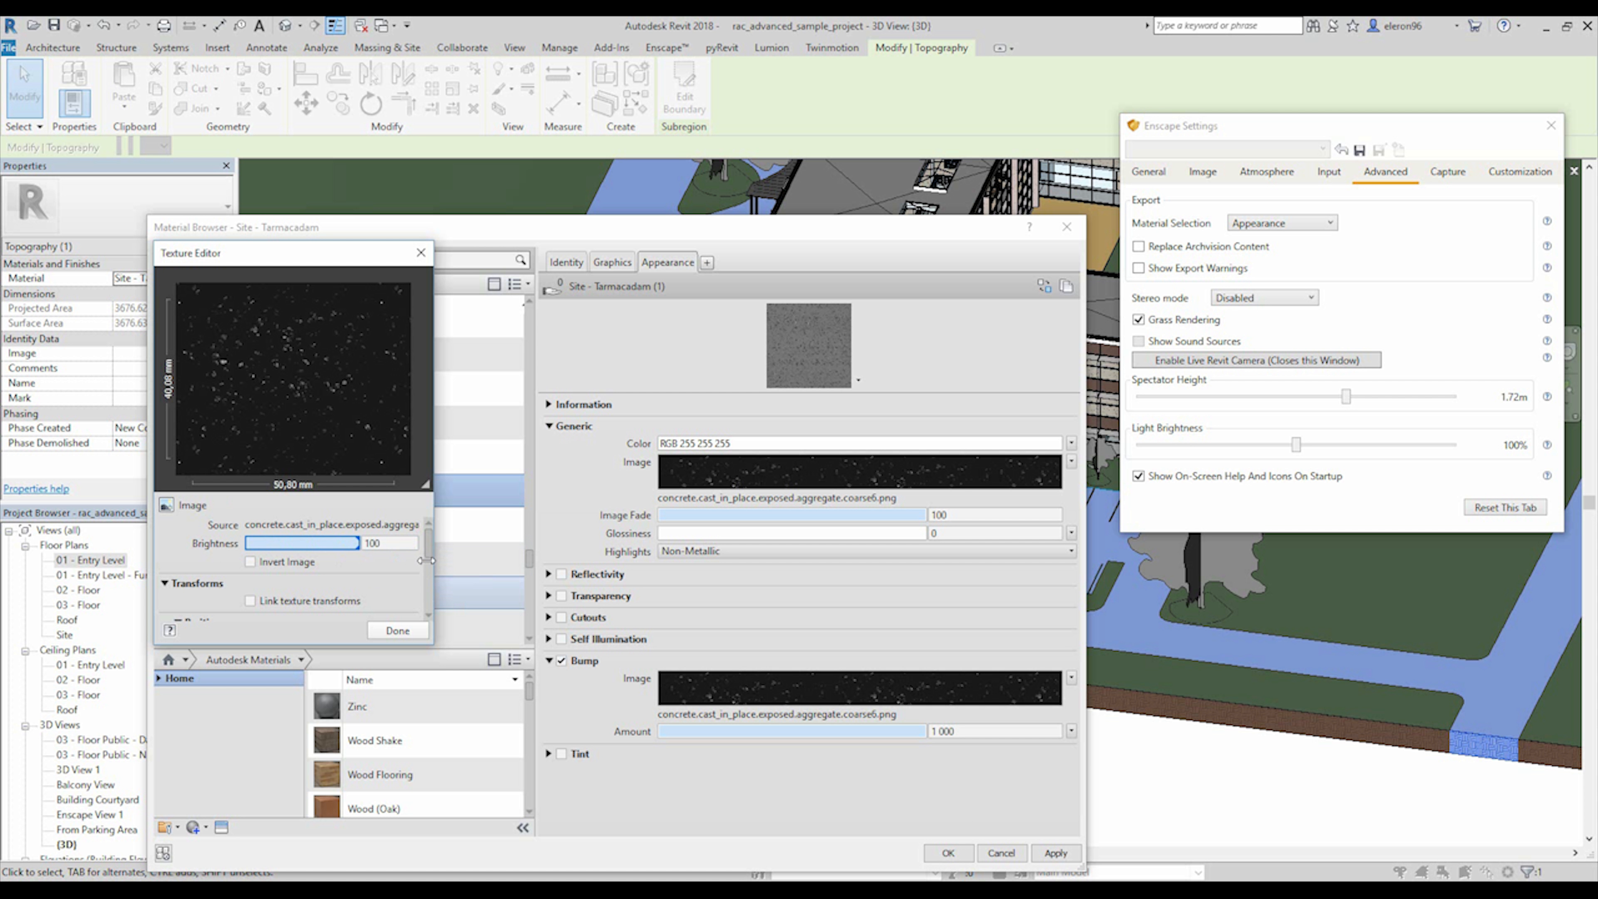
left_click(397, 630)
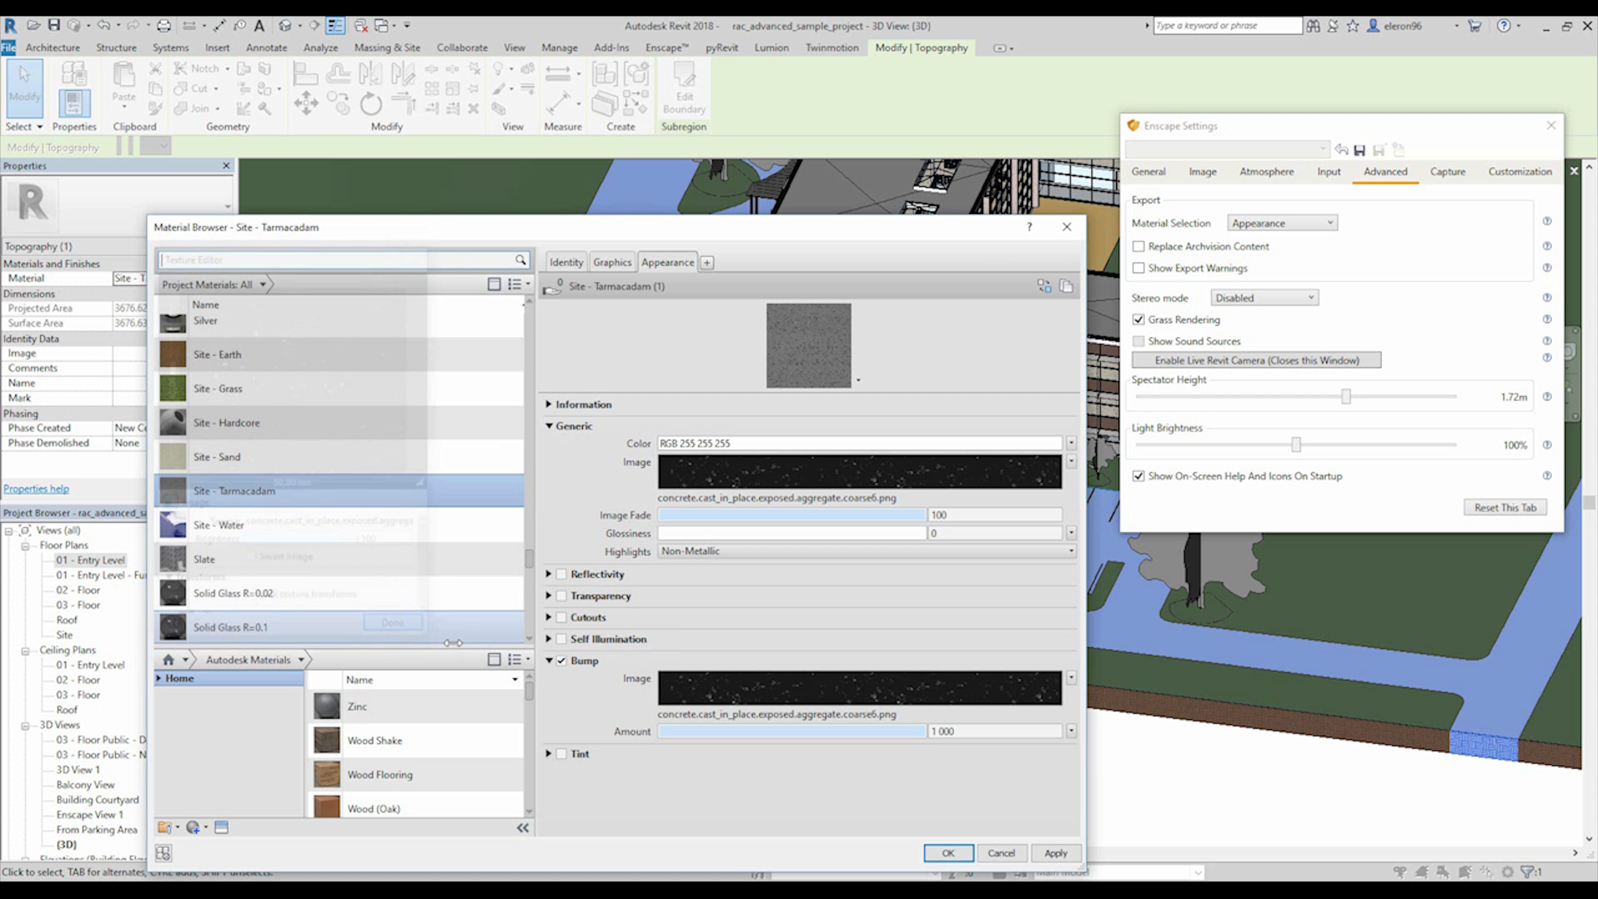
left_click(947, 852)
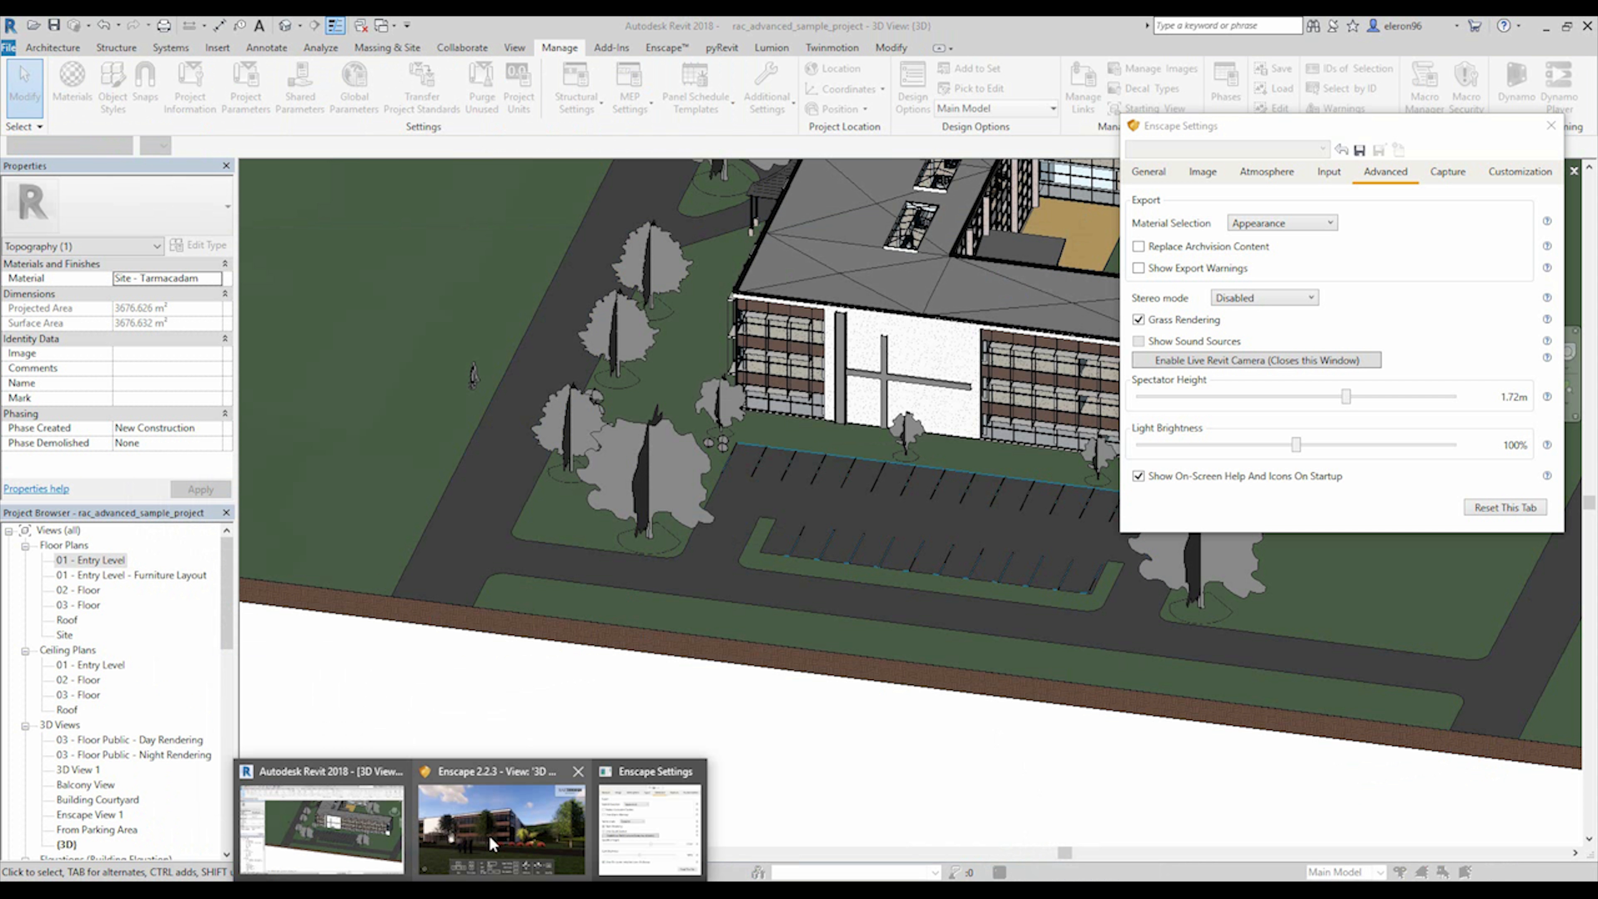
Review the road in the Enscape render and capture its current view as a rendering view in the Revit project.
left_click(488, 835)
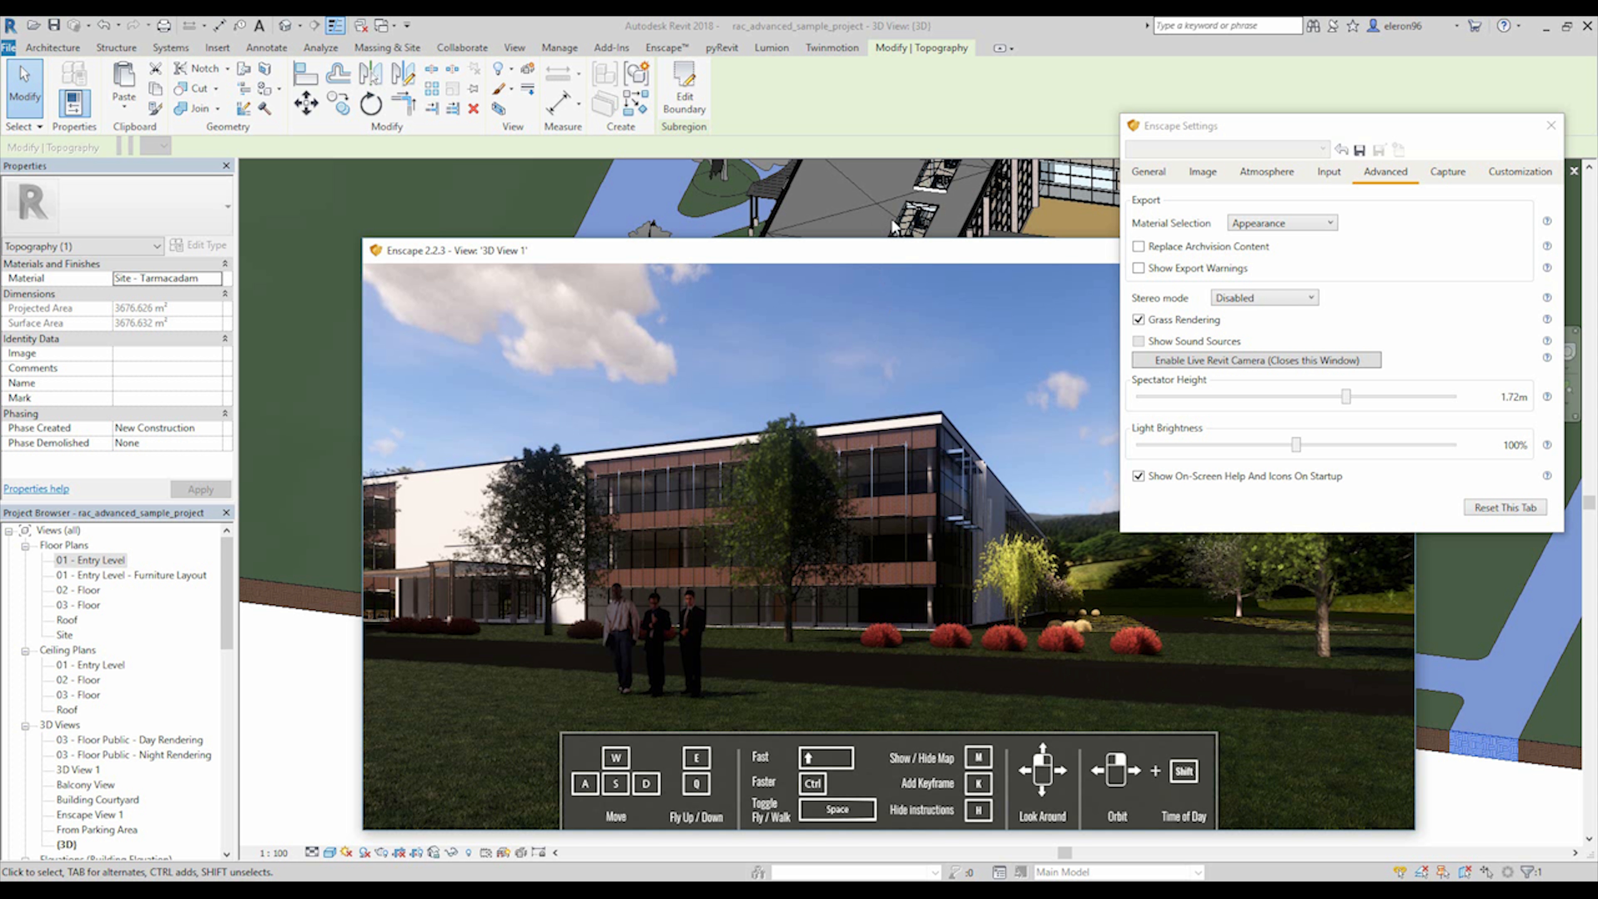
left_click_drag(858, 244, 597, 211)
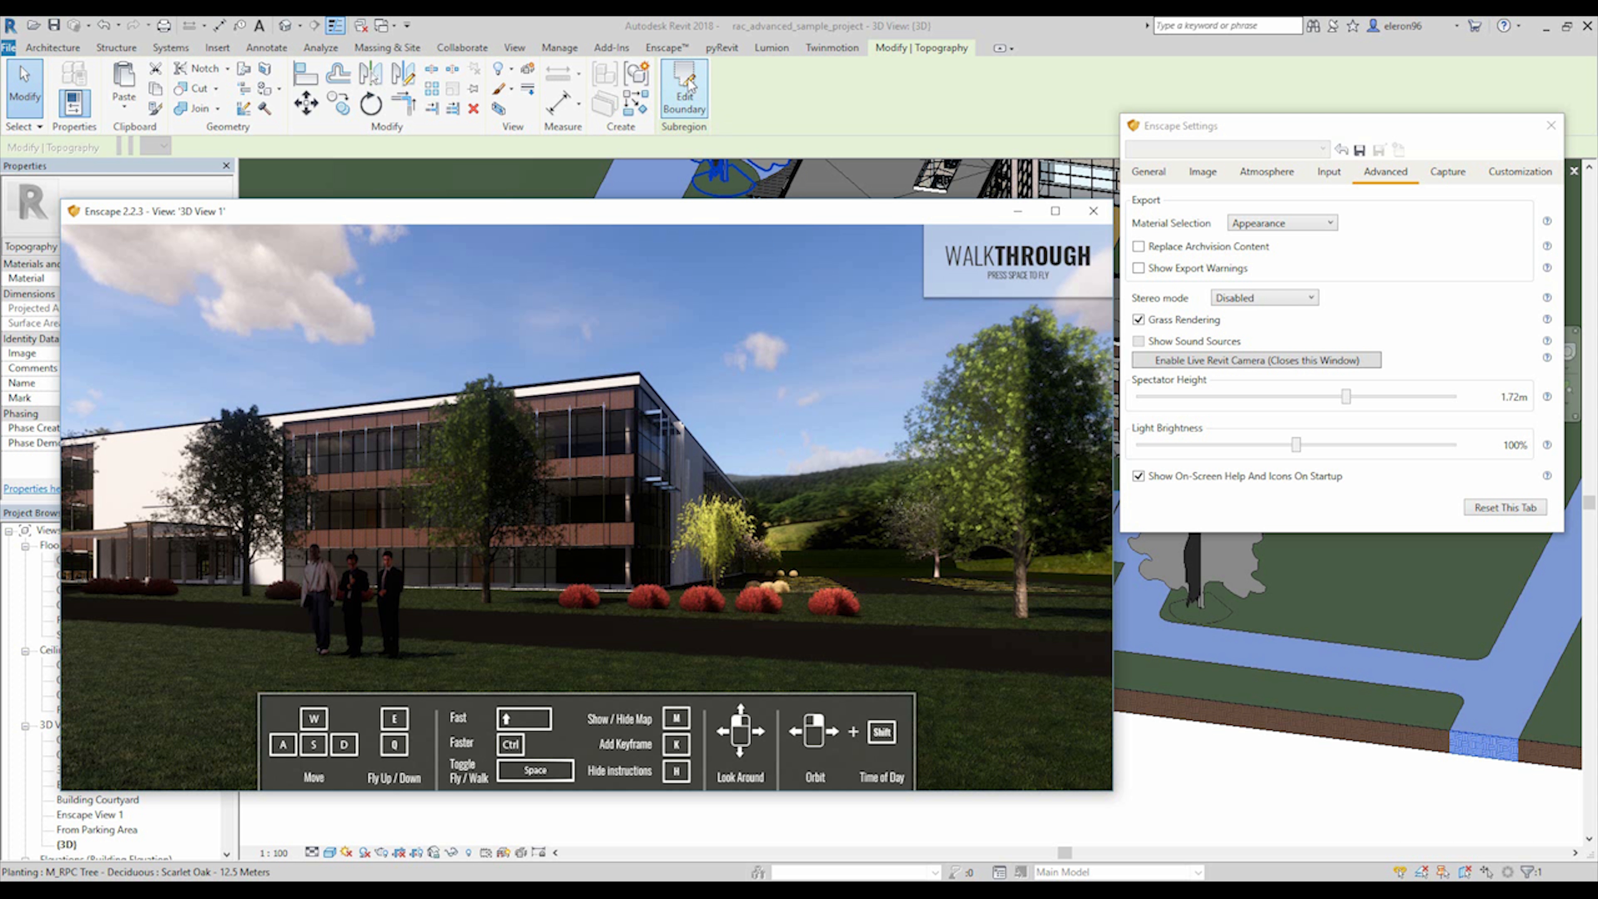
left_click(665, 49)
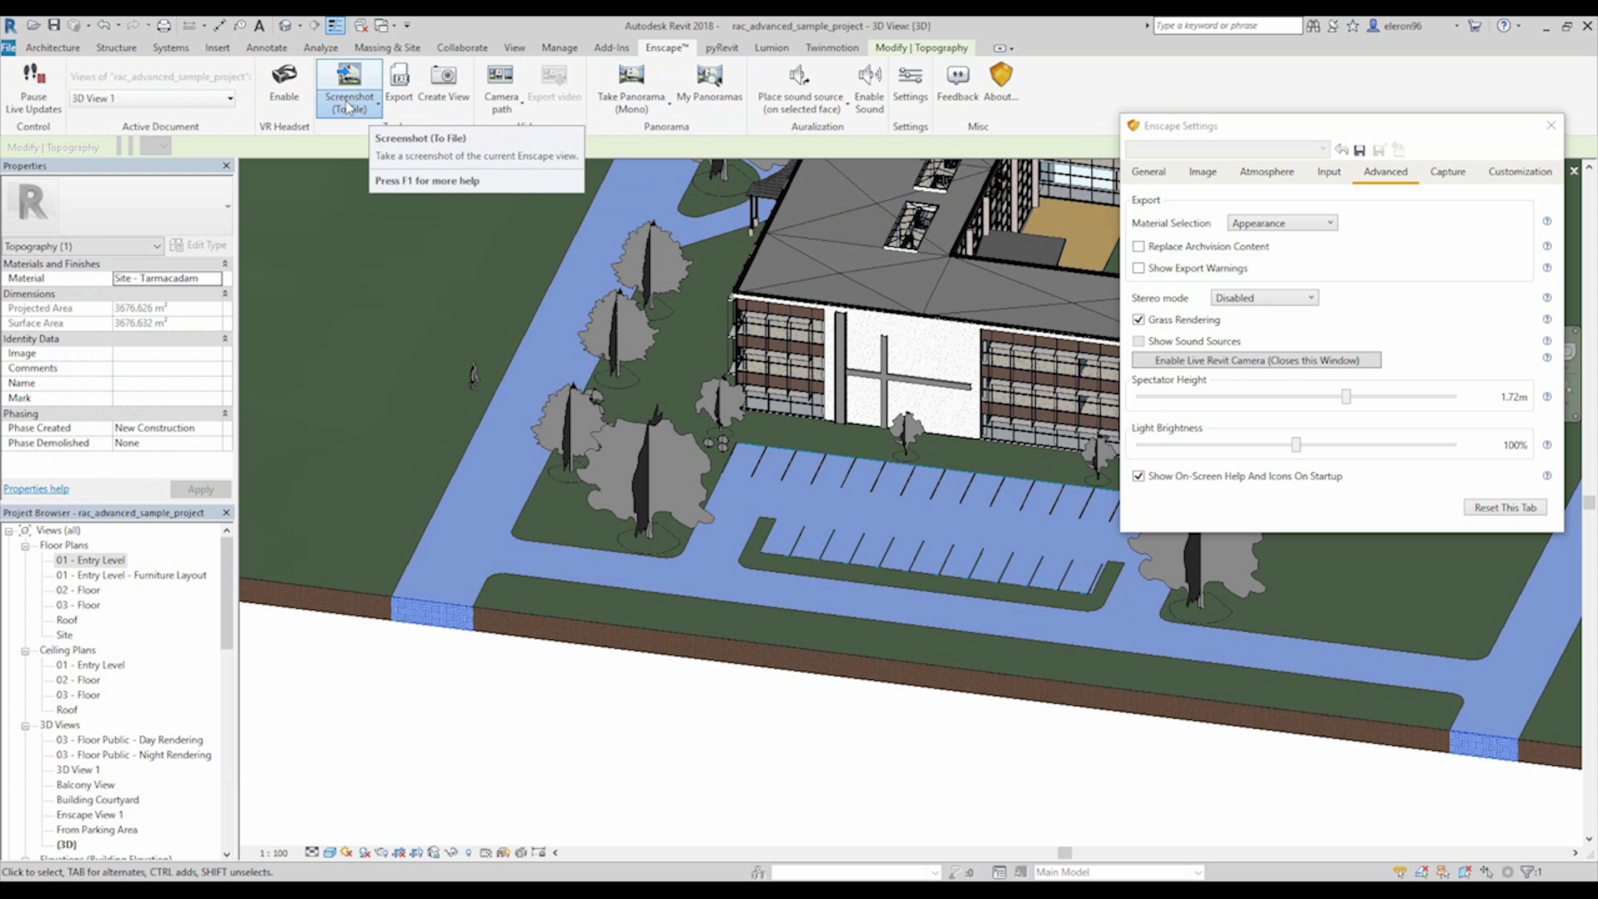
left_click(365, 112)
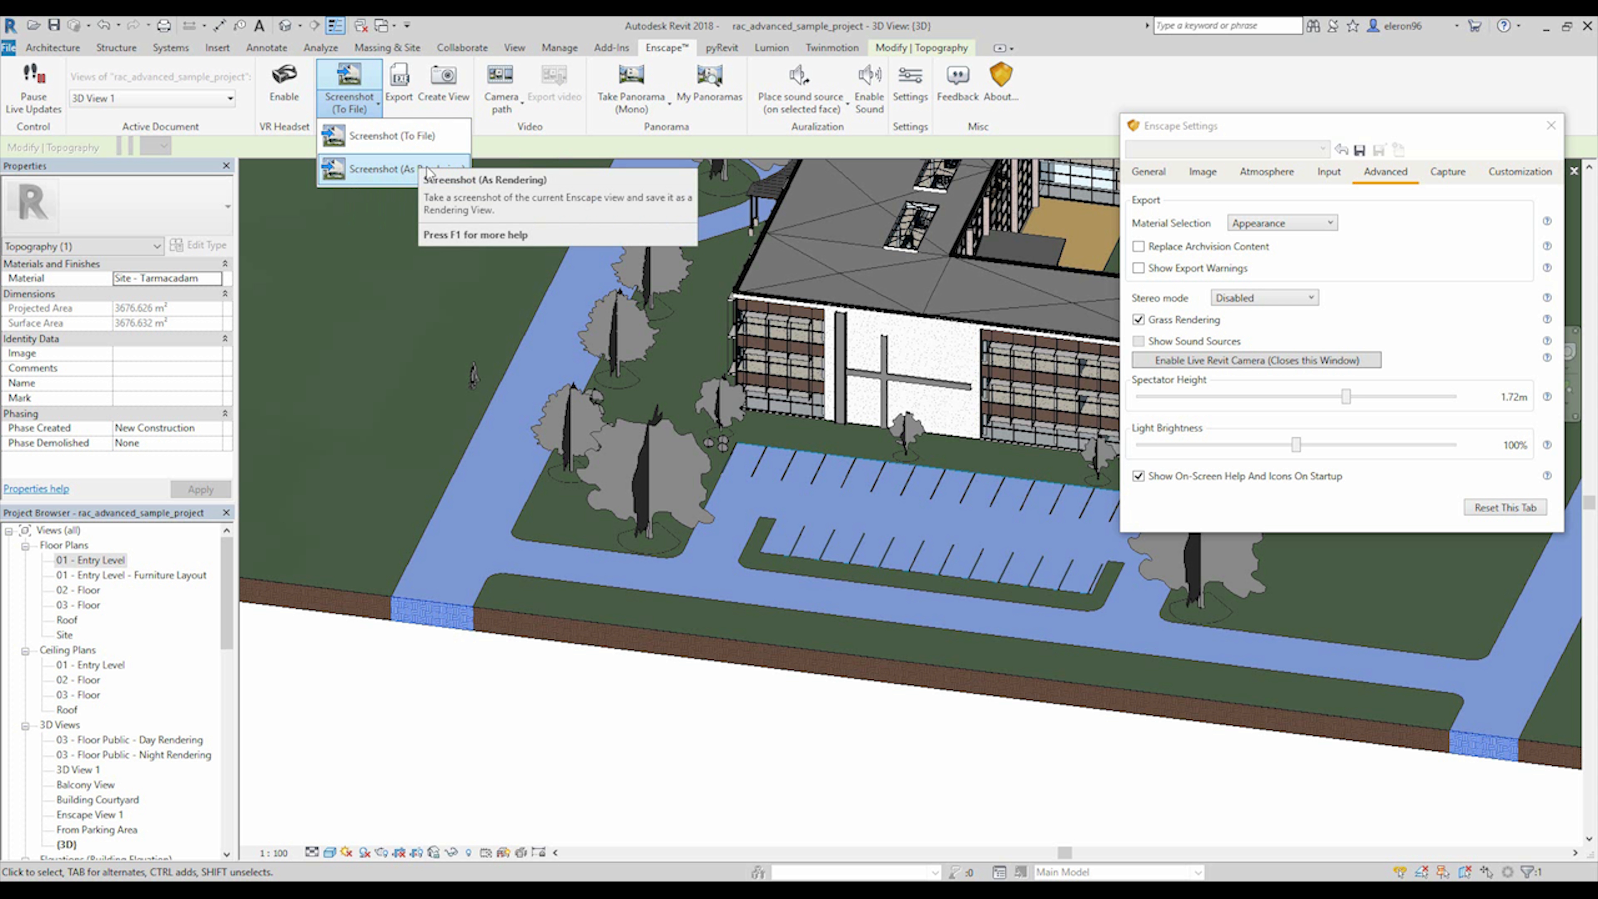
left_click(403, 169)
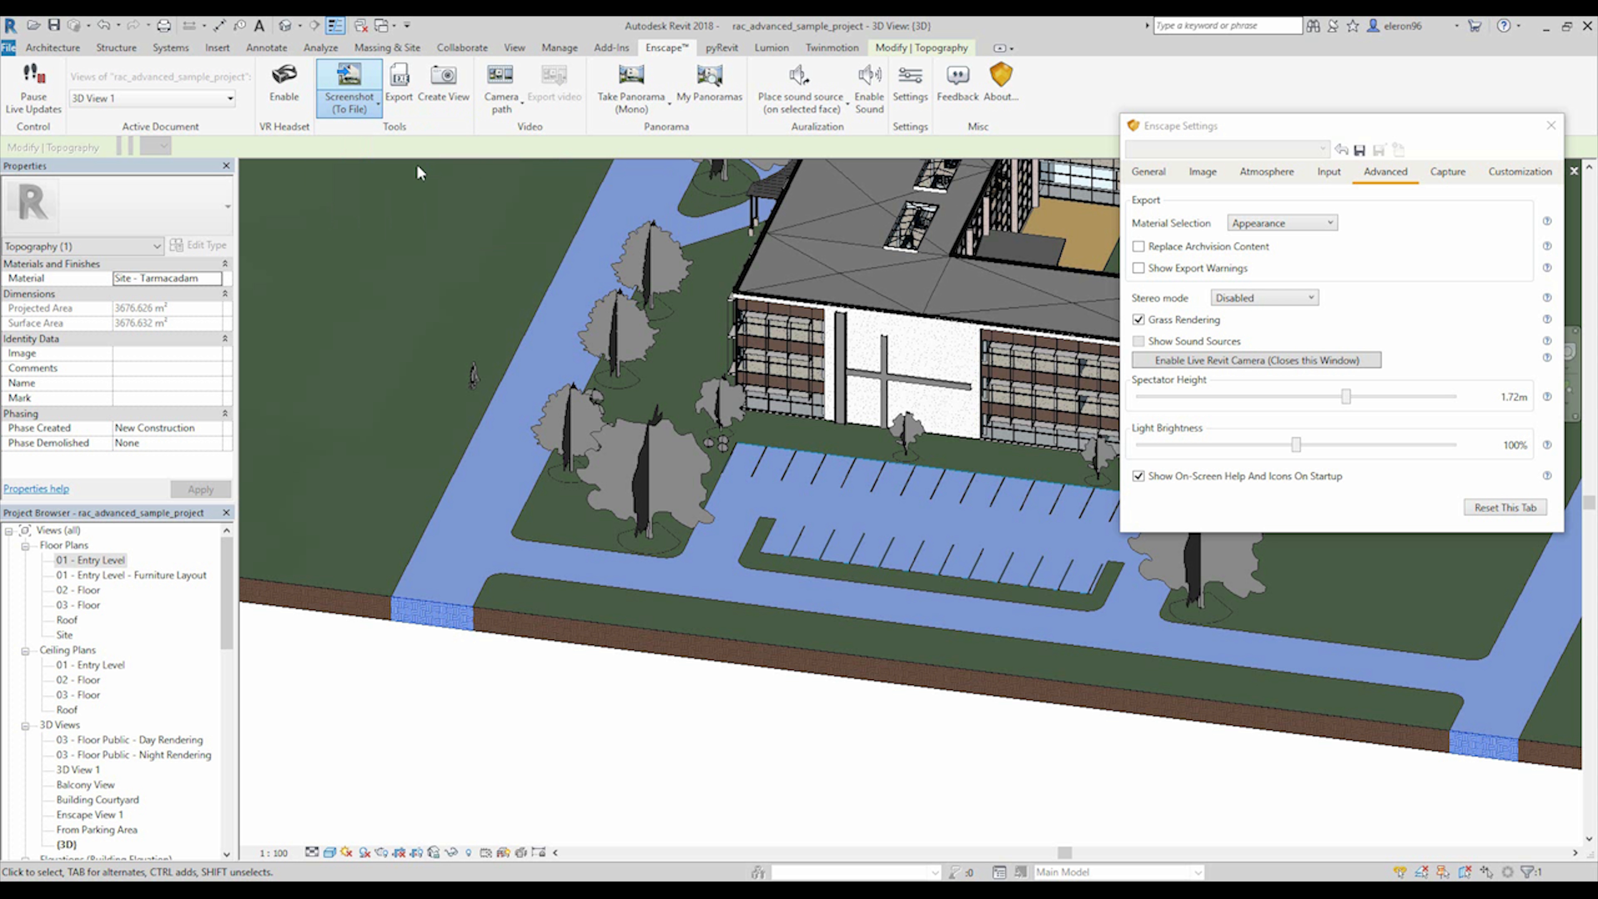
mouse_move(472, 889)
left_click(532, 831)
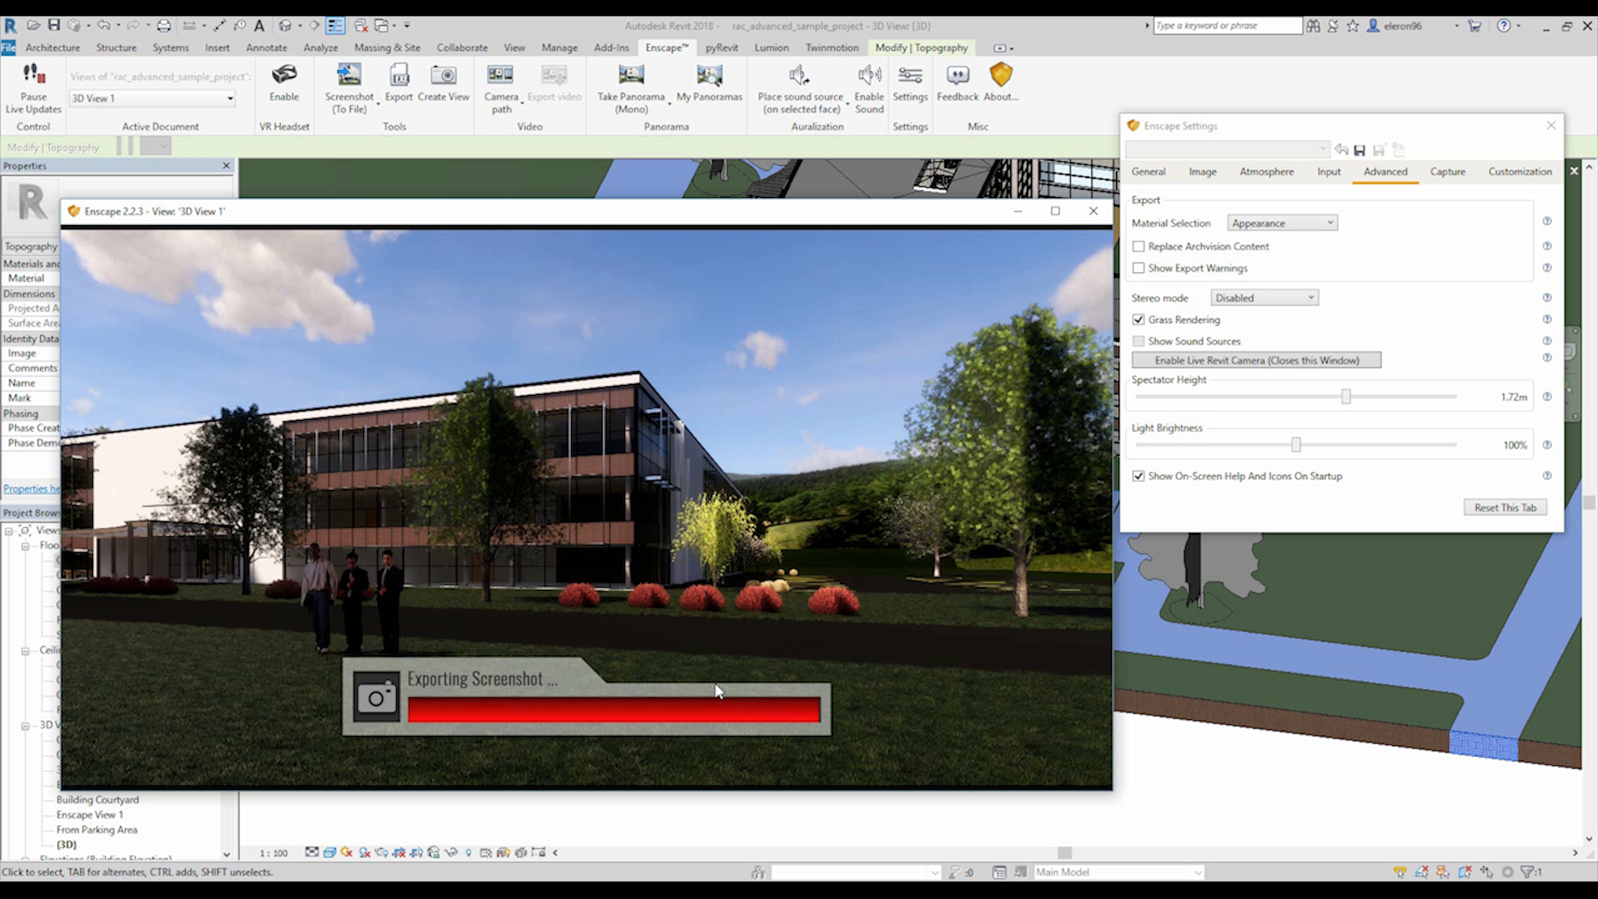
Return to Revit and open the captured Enscape rendering of 3D View 1 from the project's renderings.
left_click(630, 23)
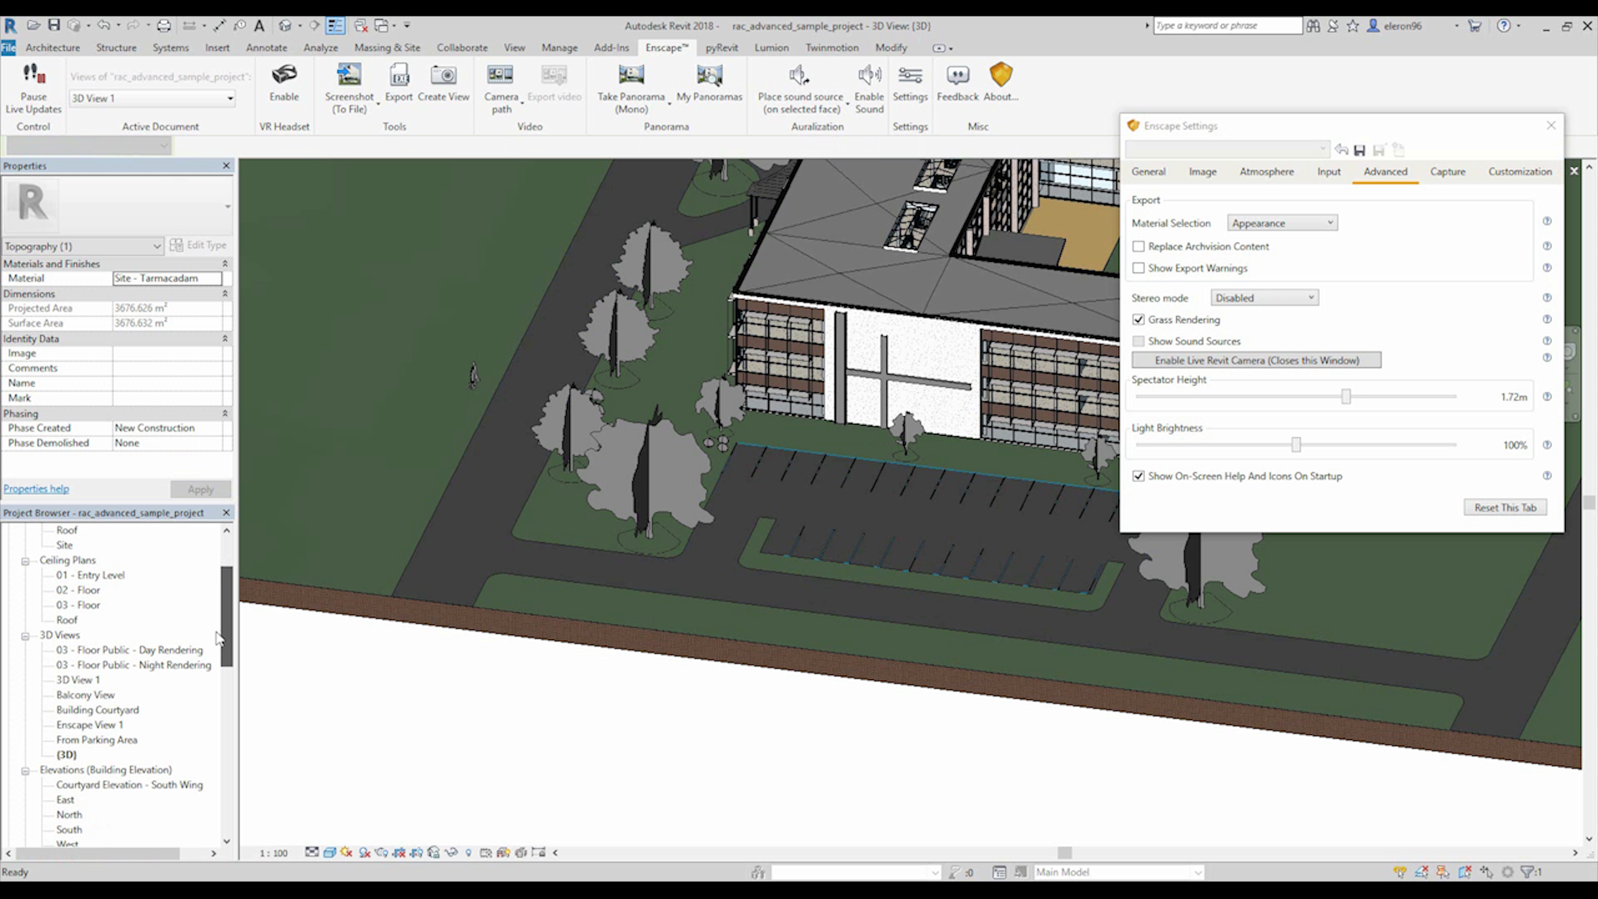
scroll(212, 659, "down", 5)
scroll(211, 669, "down", 5)
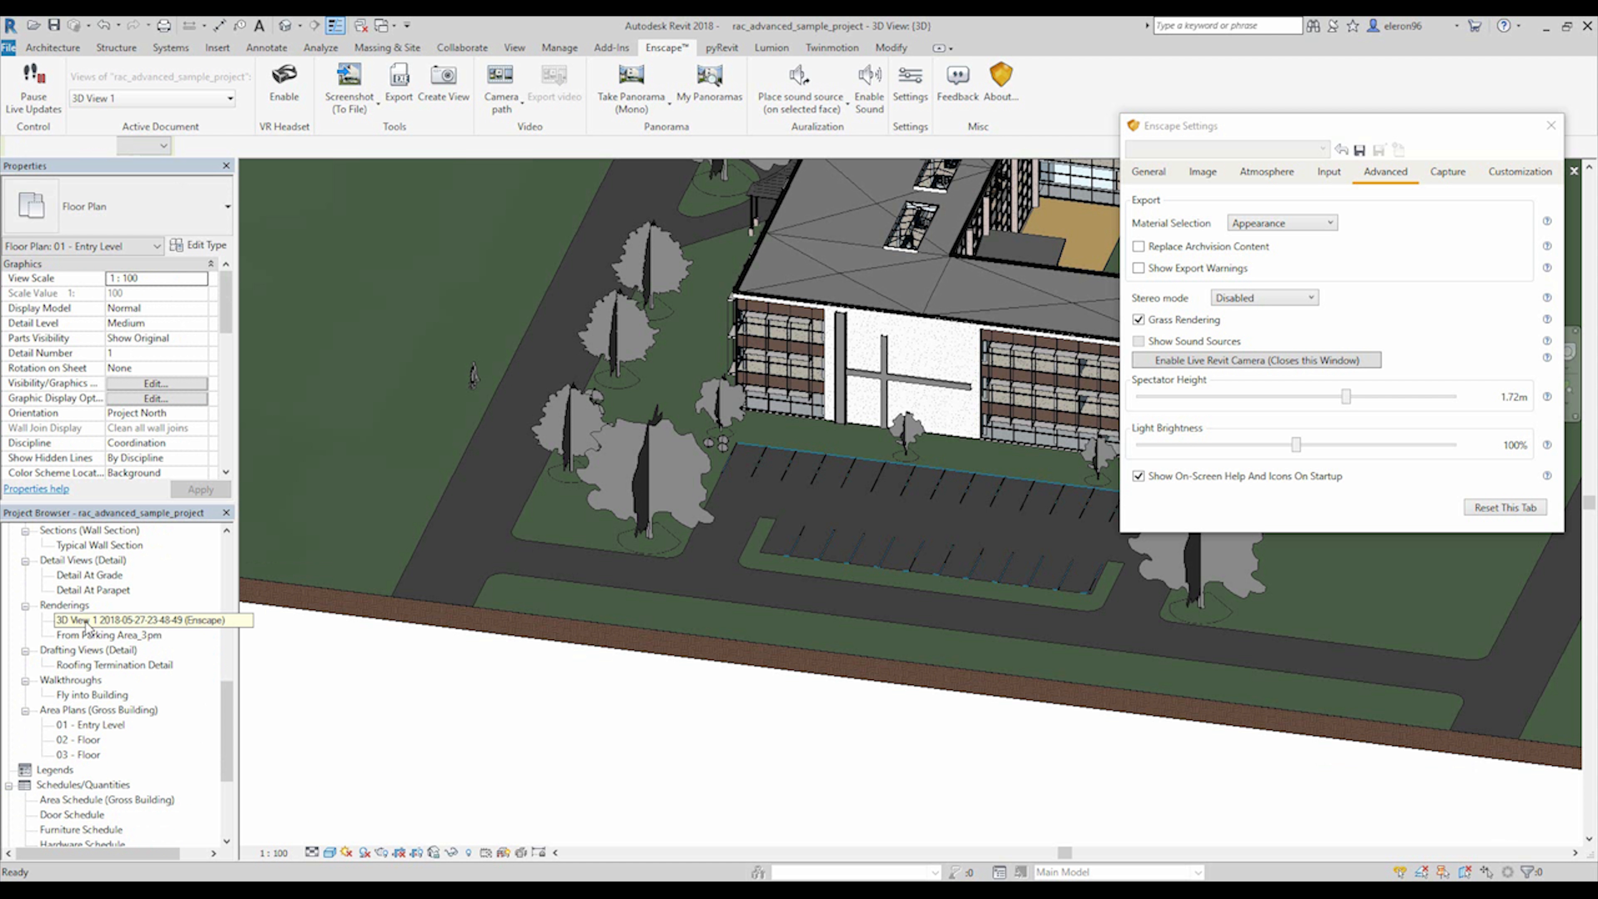
double_click(87, 621)
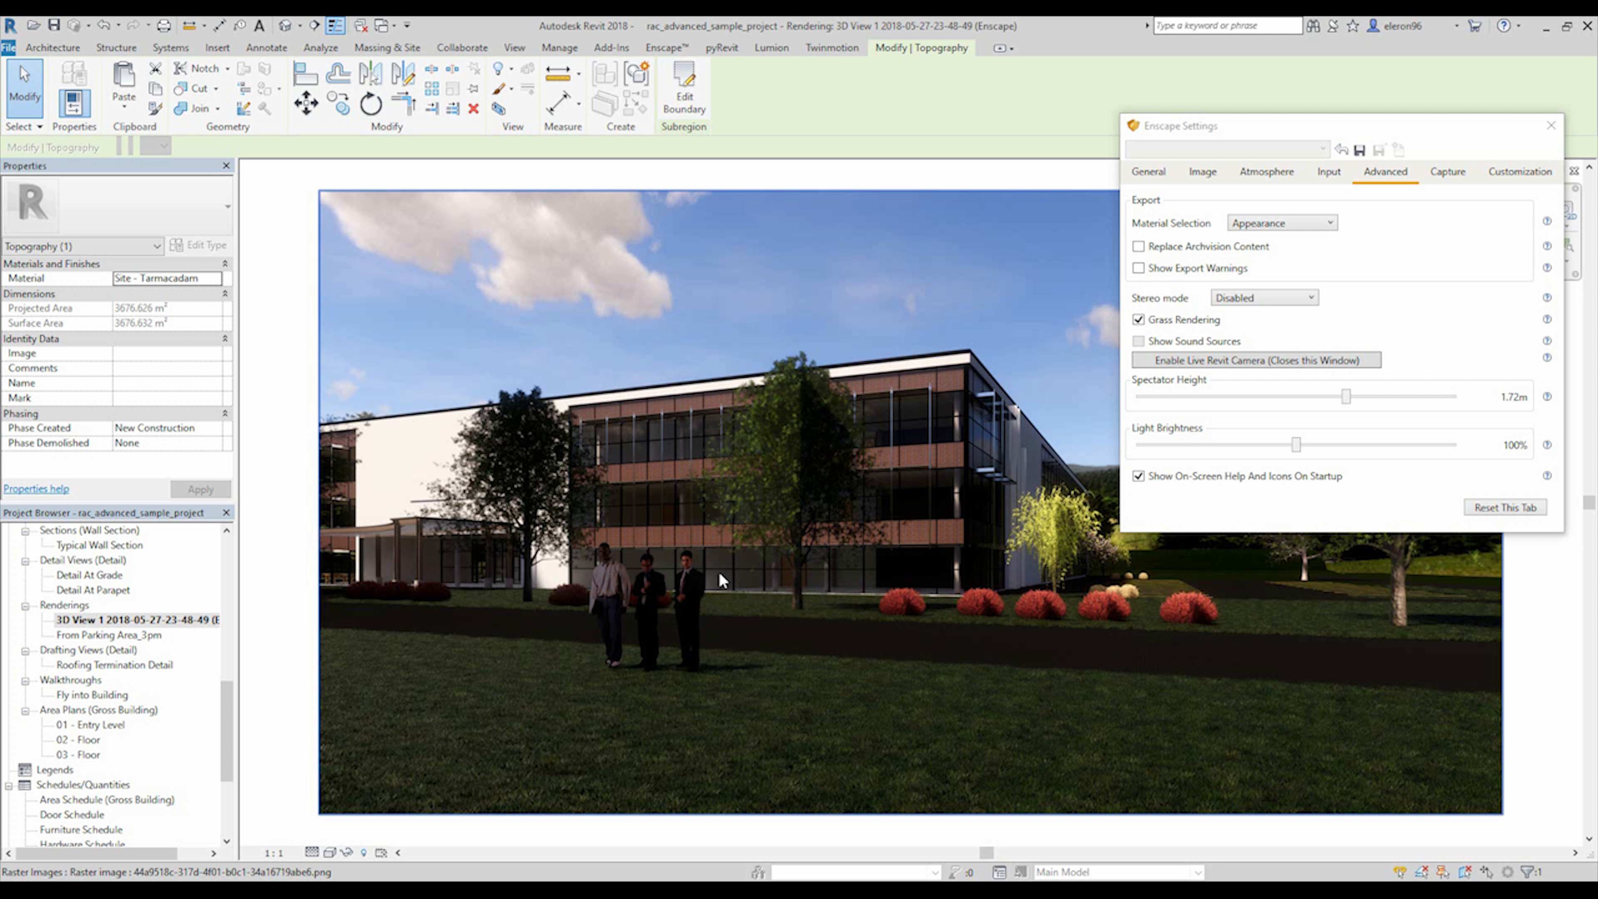
Open the 03 - Floor Public - Day Rendering 3D view in Revit.
left_click(666, 47)
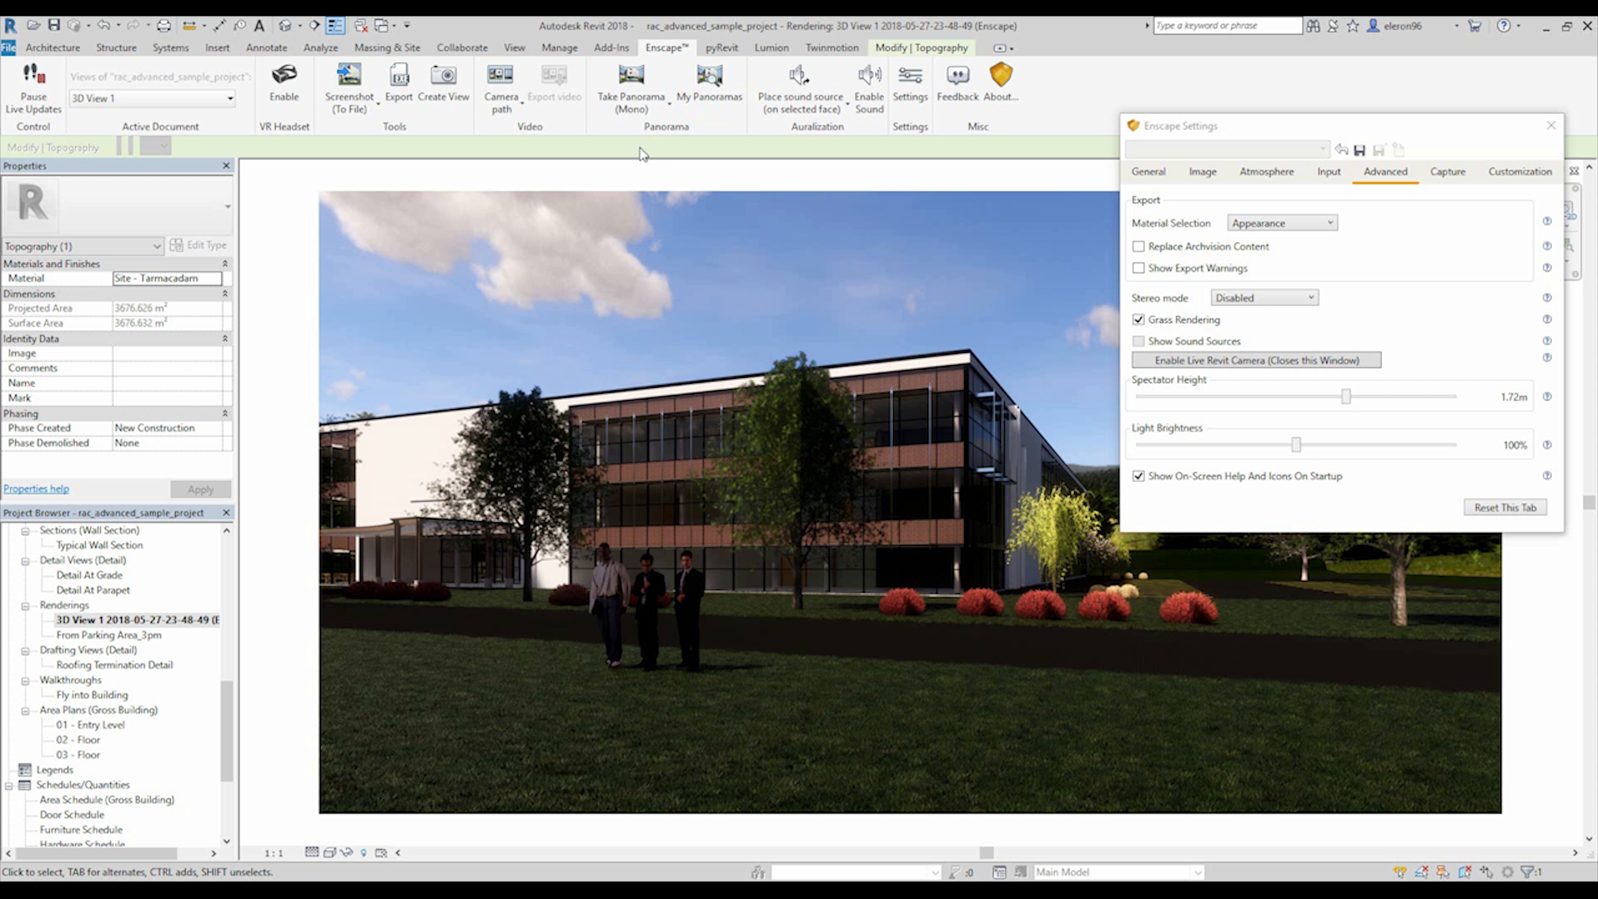
left_click_drag(227, 730, 228, 597)
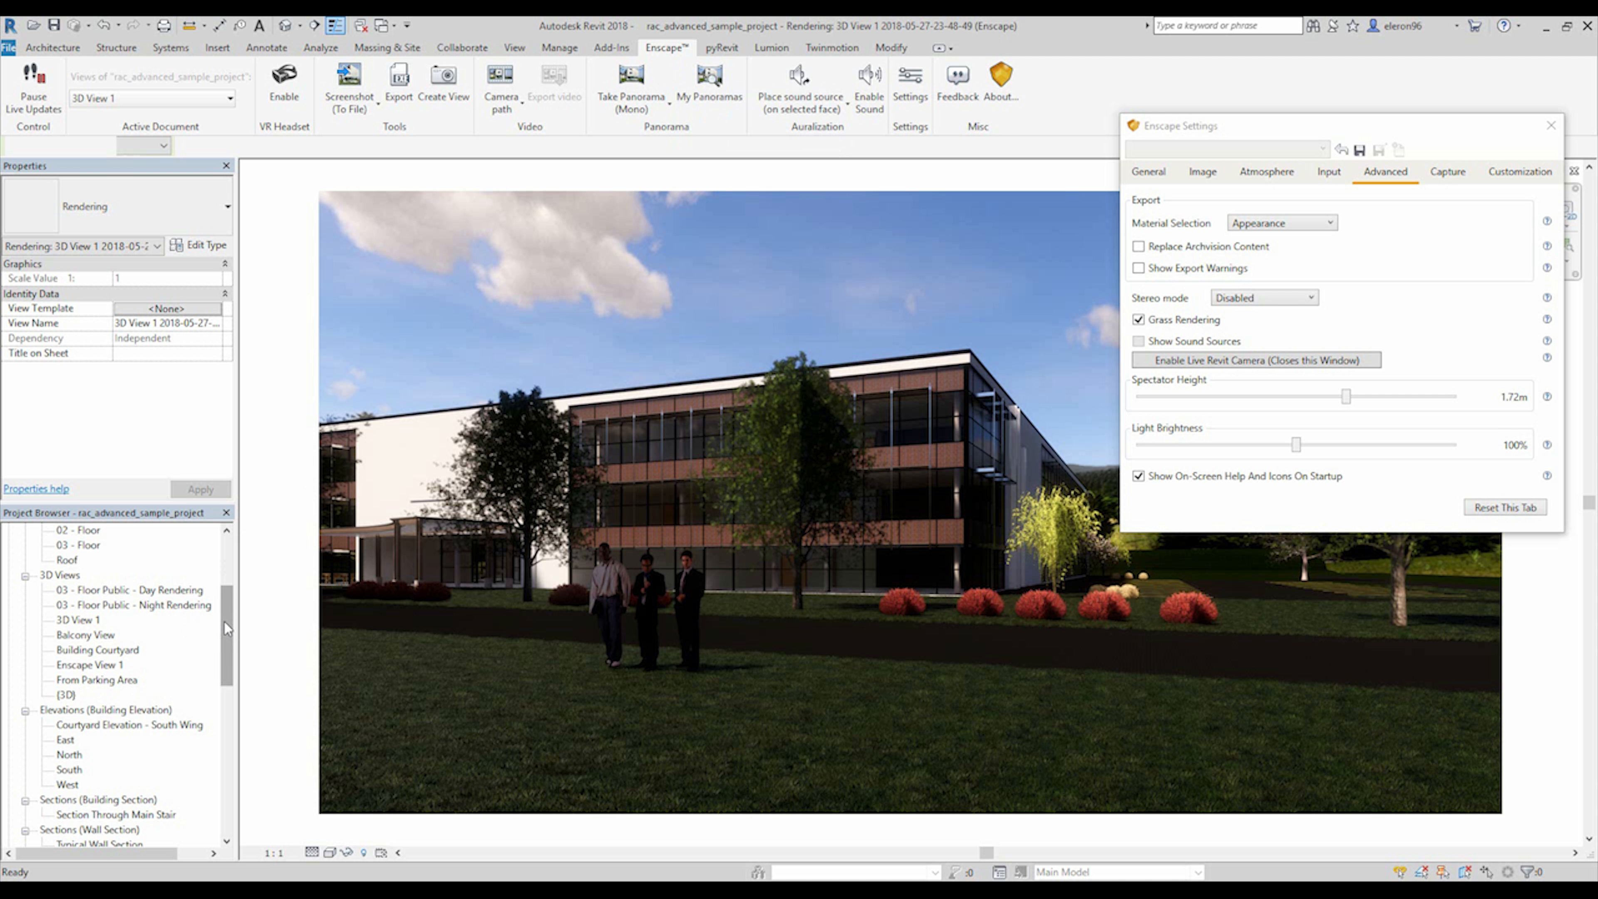
left_click_drag(226, 627, 235, 568)
double_click(105, 560)
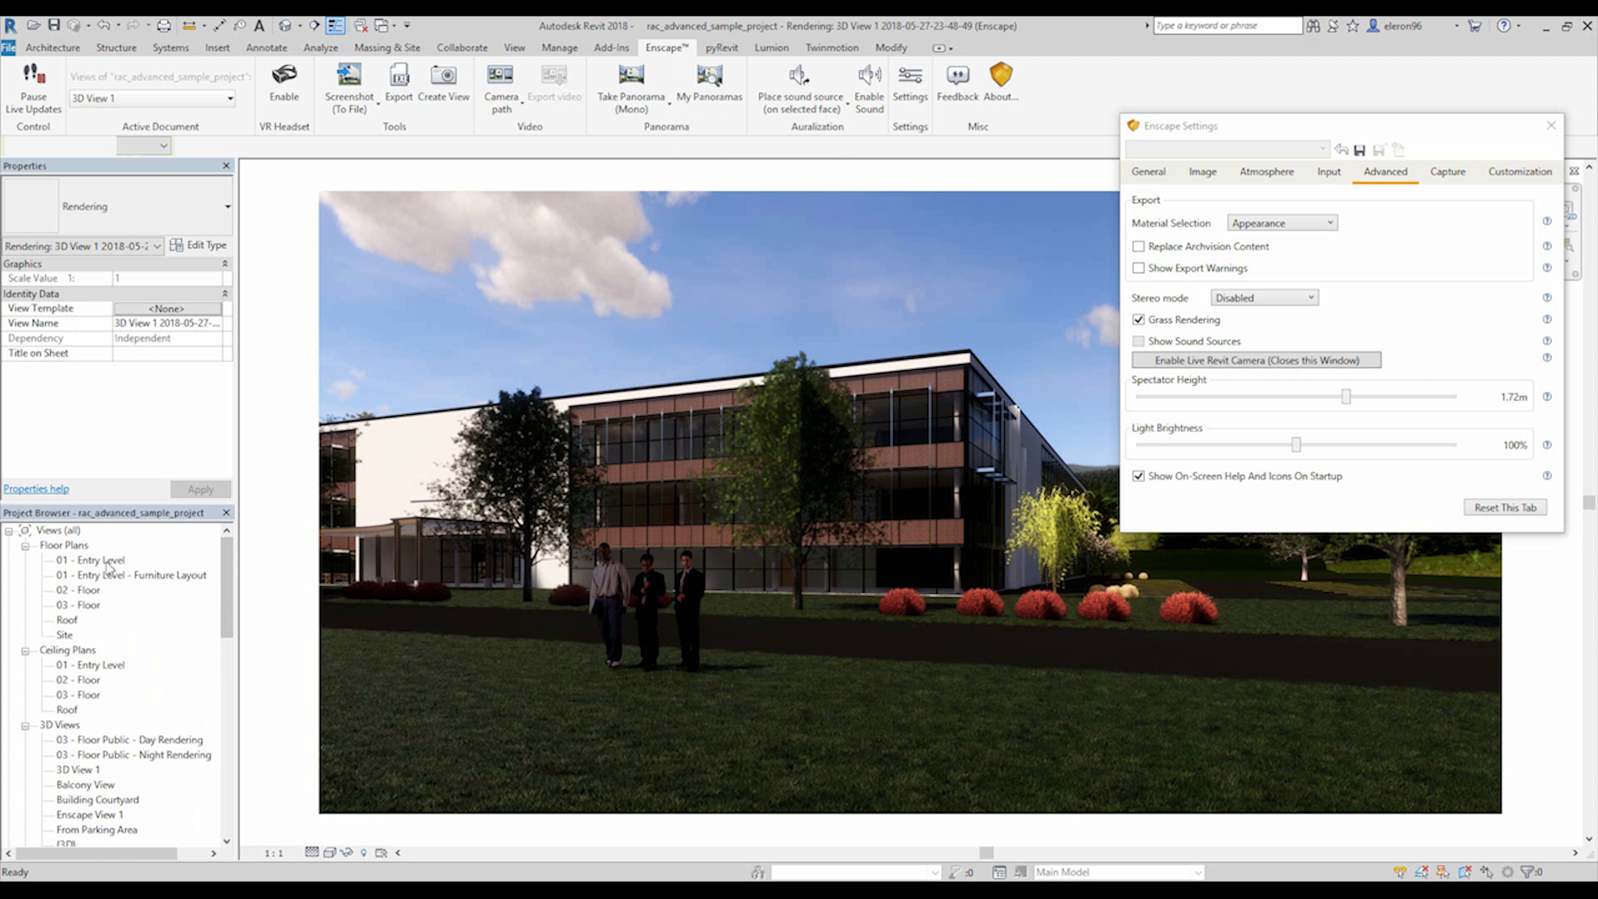
left_click_drag(217, 564, 224, 601)
left_click(104, 635)
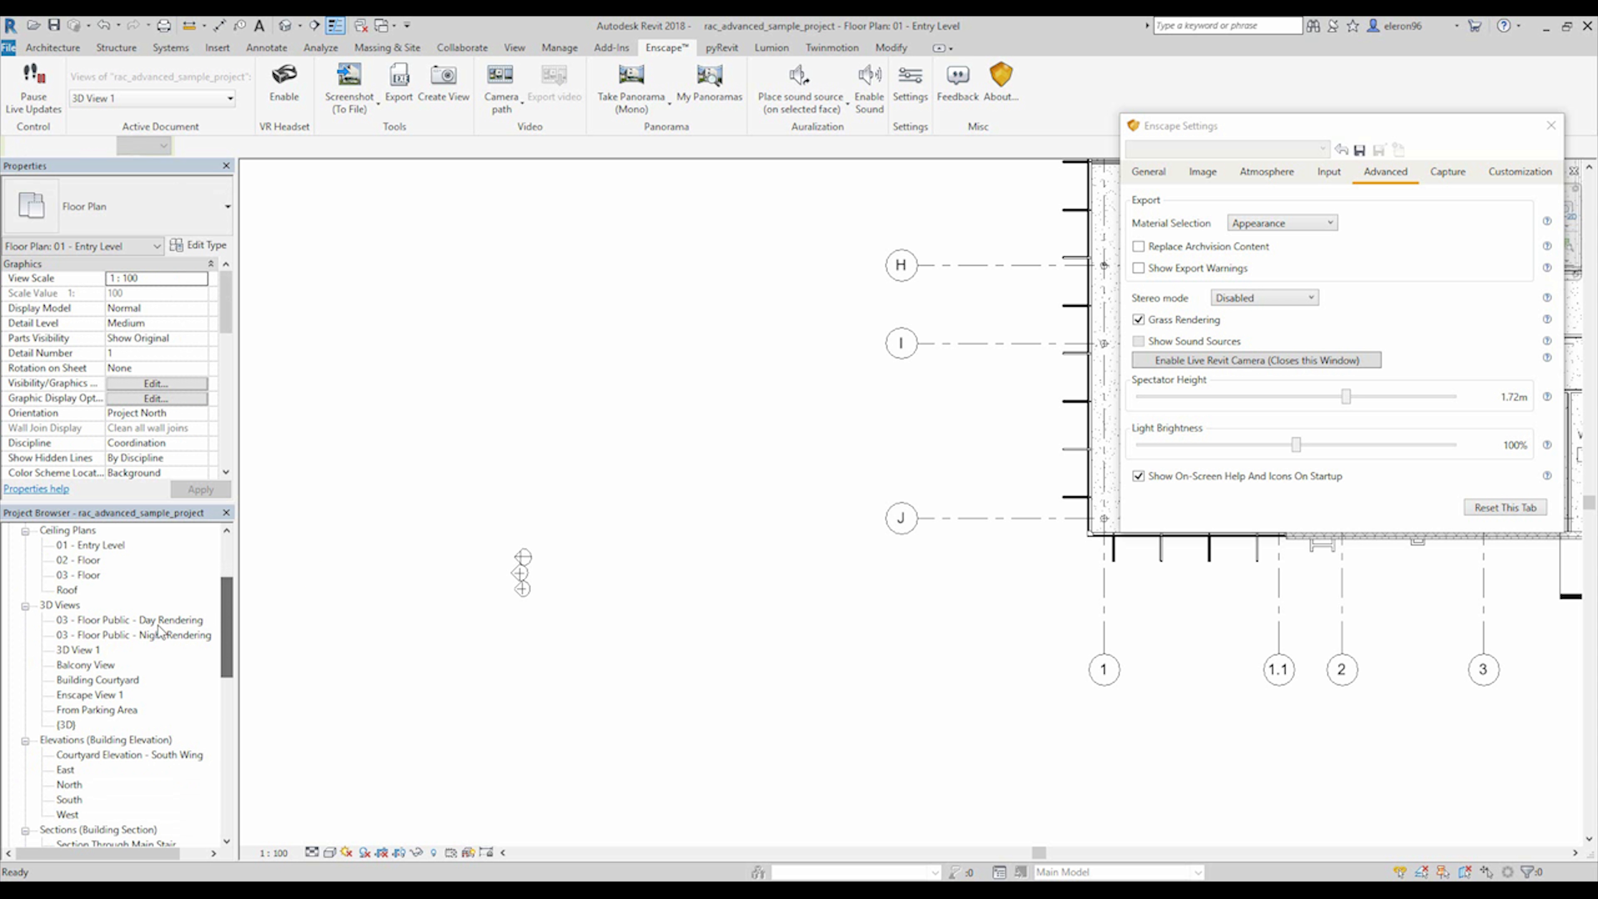
double_click(107, 620)
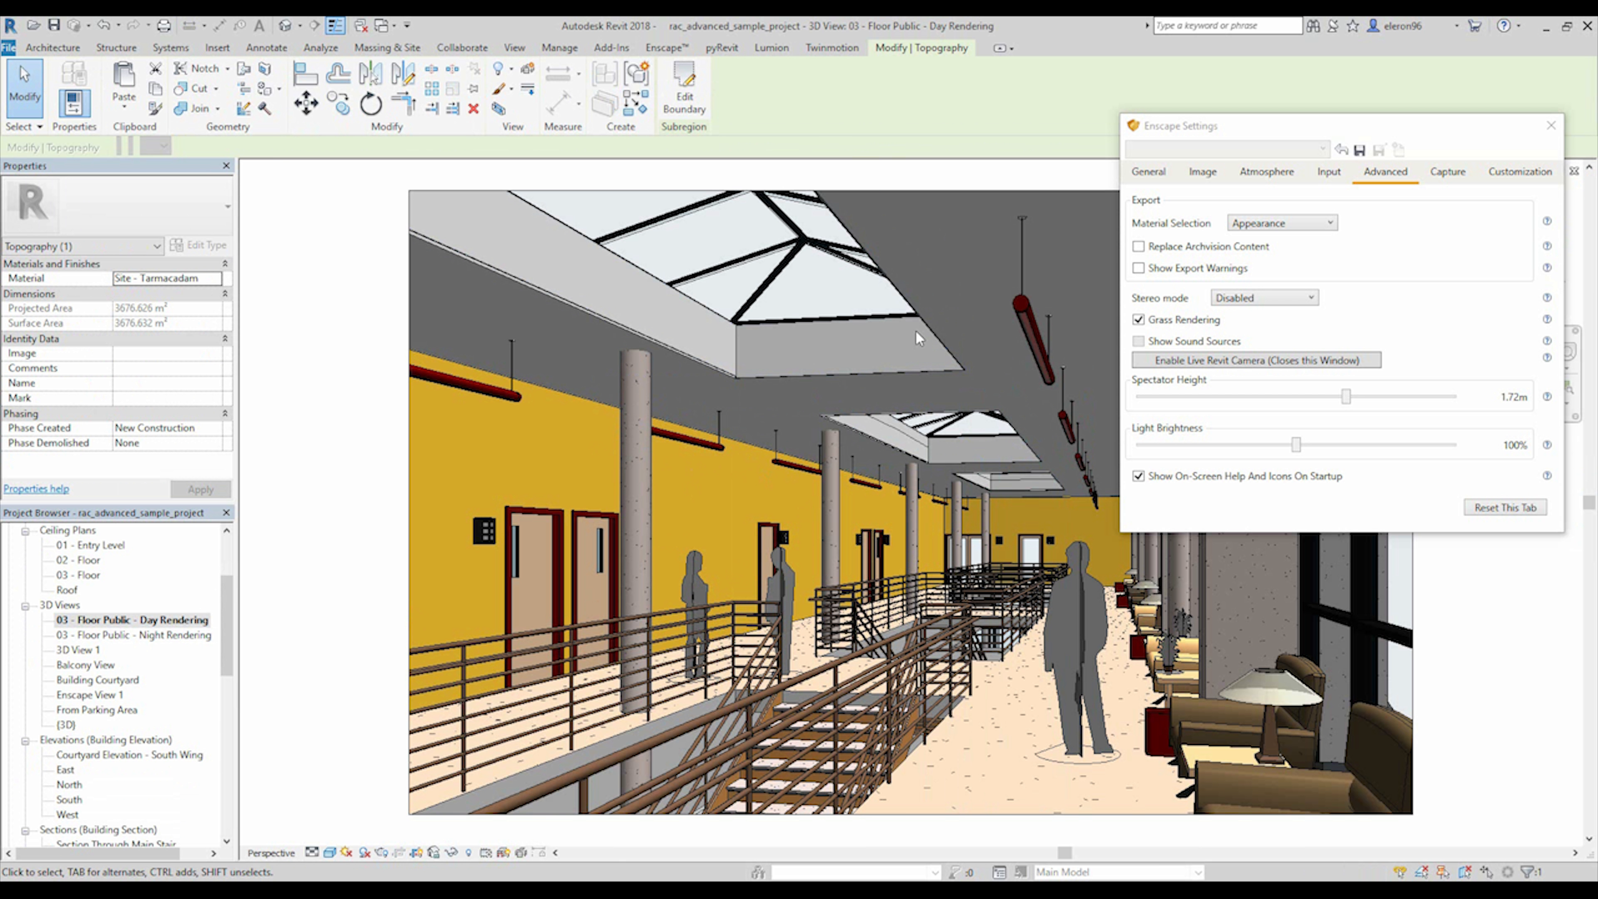
Switch the Enscape render to the 03 - Floor Public - Day Rendering view and clear the element selection.
left_click(682, 47)
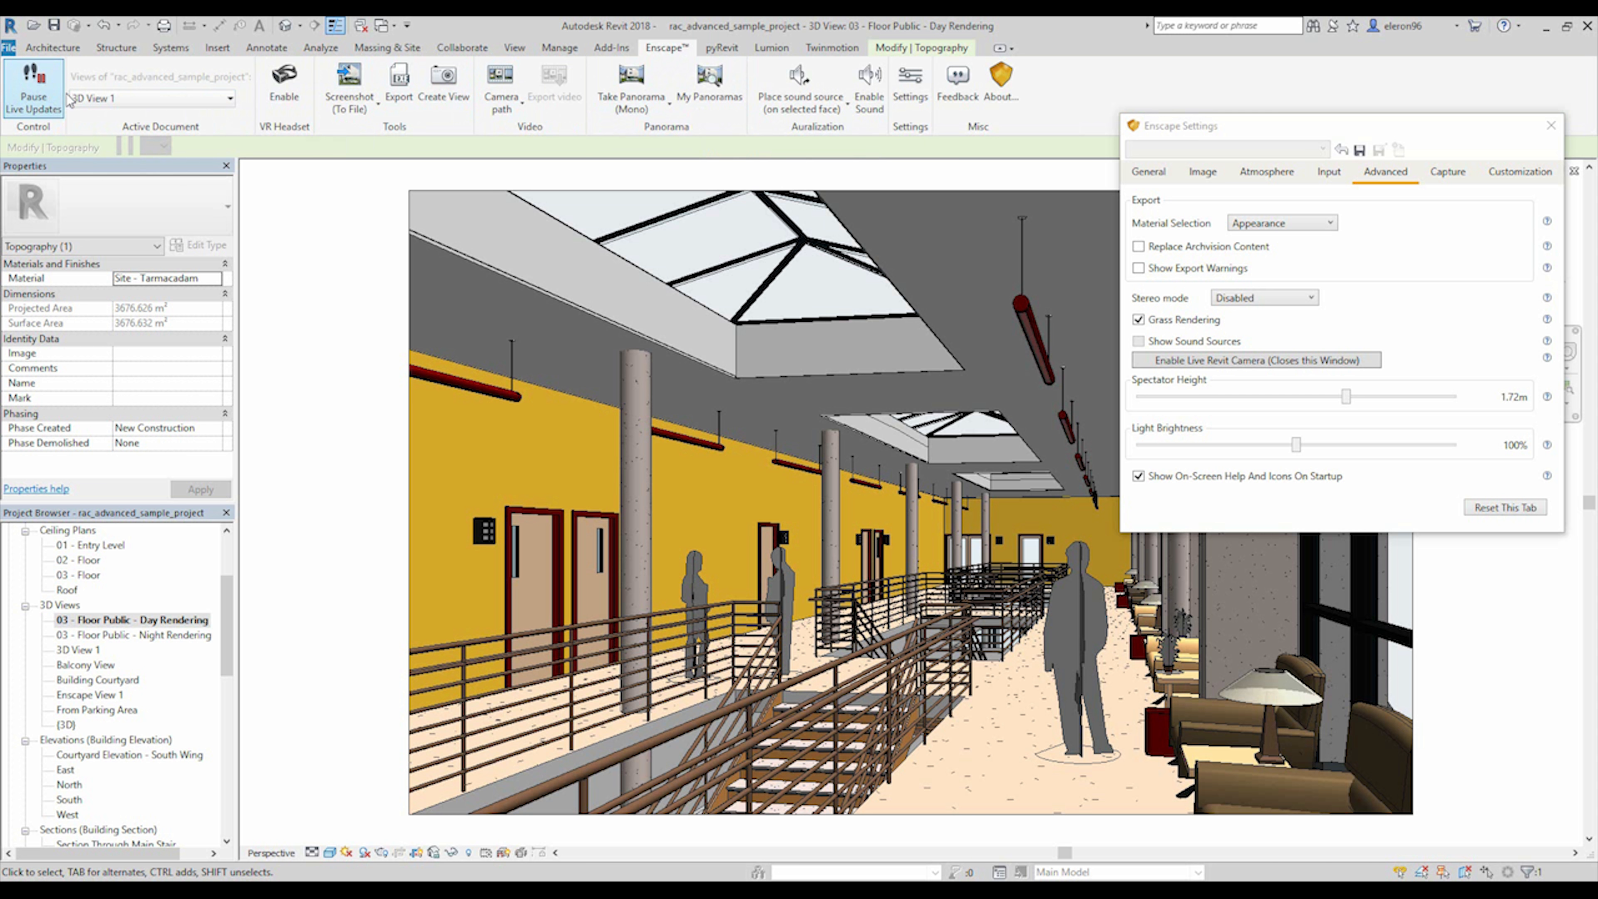
left_click(214, 98)
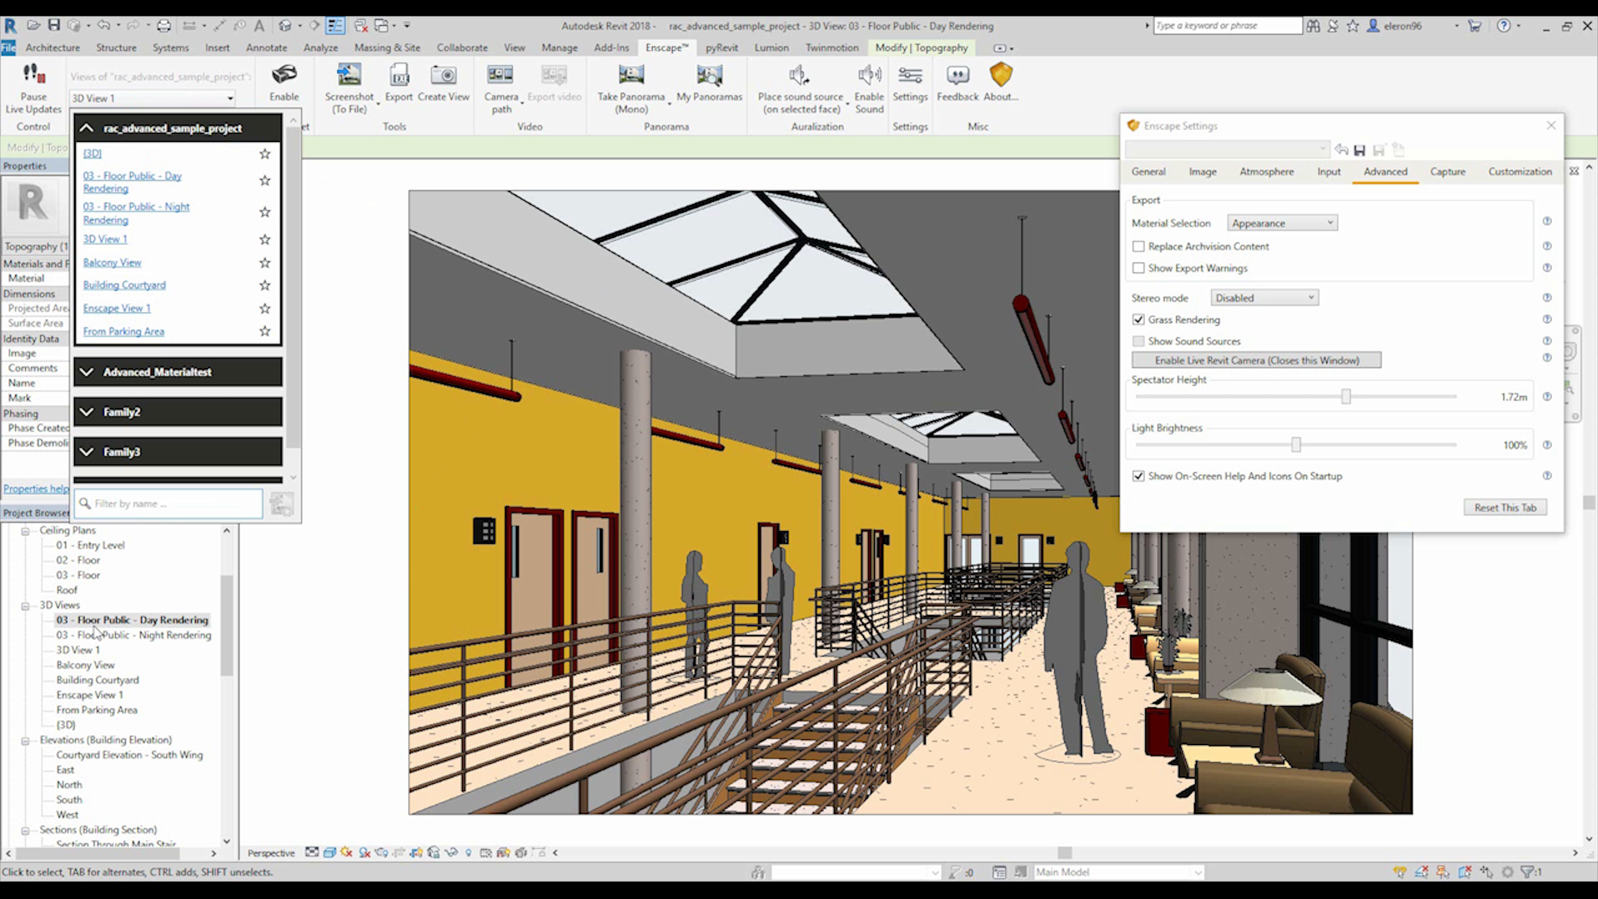
left_click(135, 182)
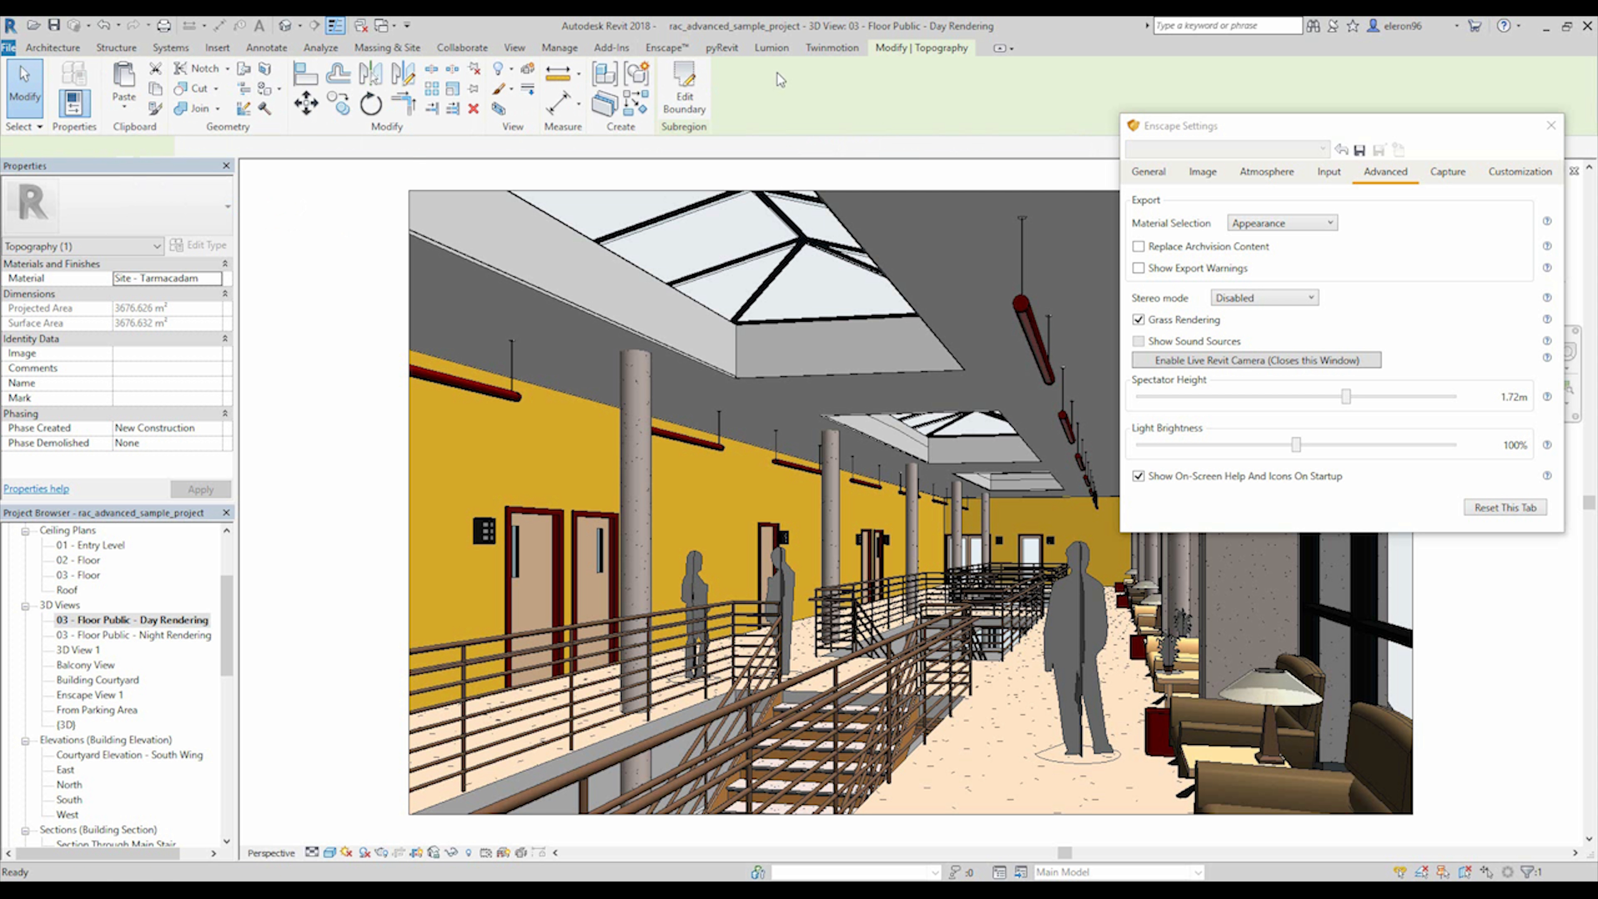
key("Escape")
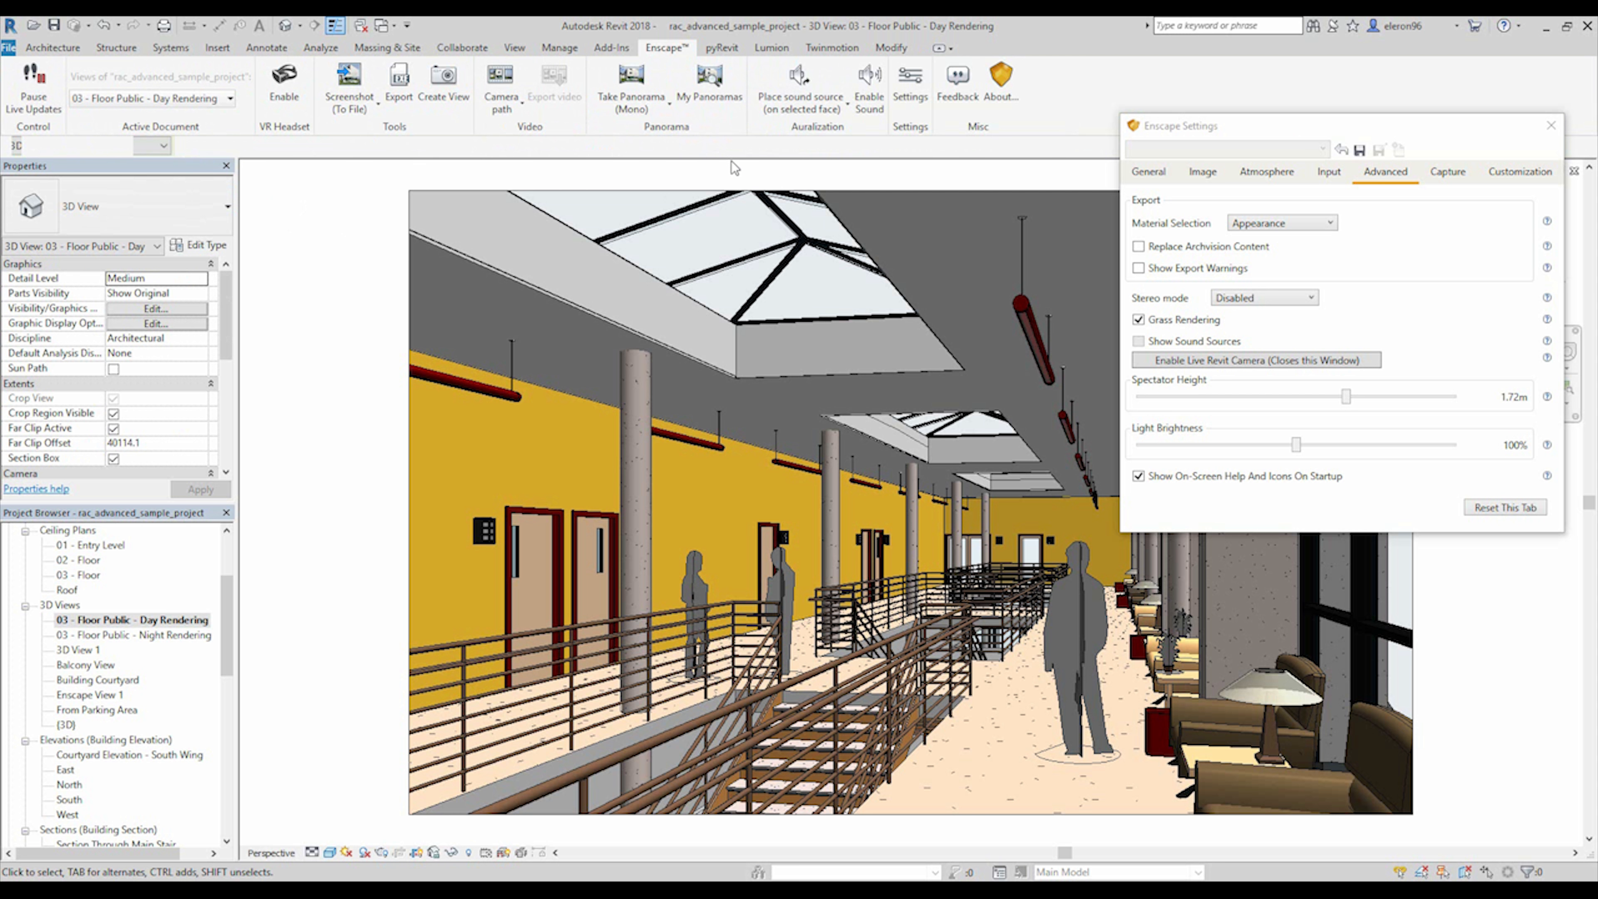
Take a mono panorama of the day rendering view and check the capture in the Enscape window.
left_click(651, 108)
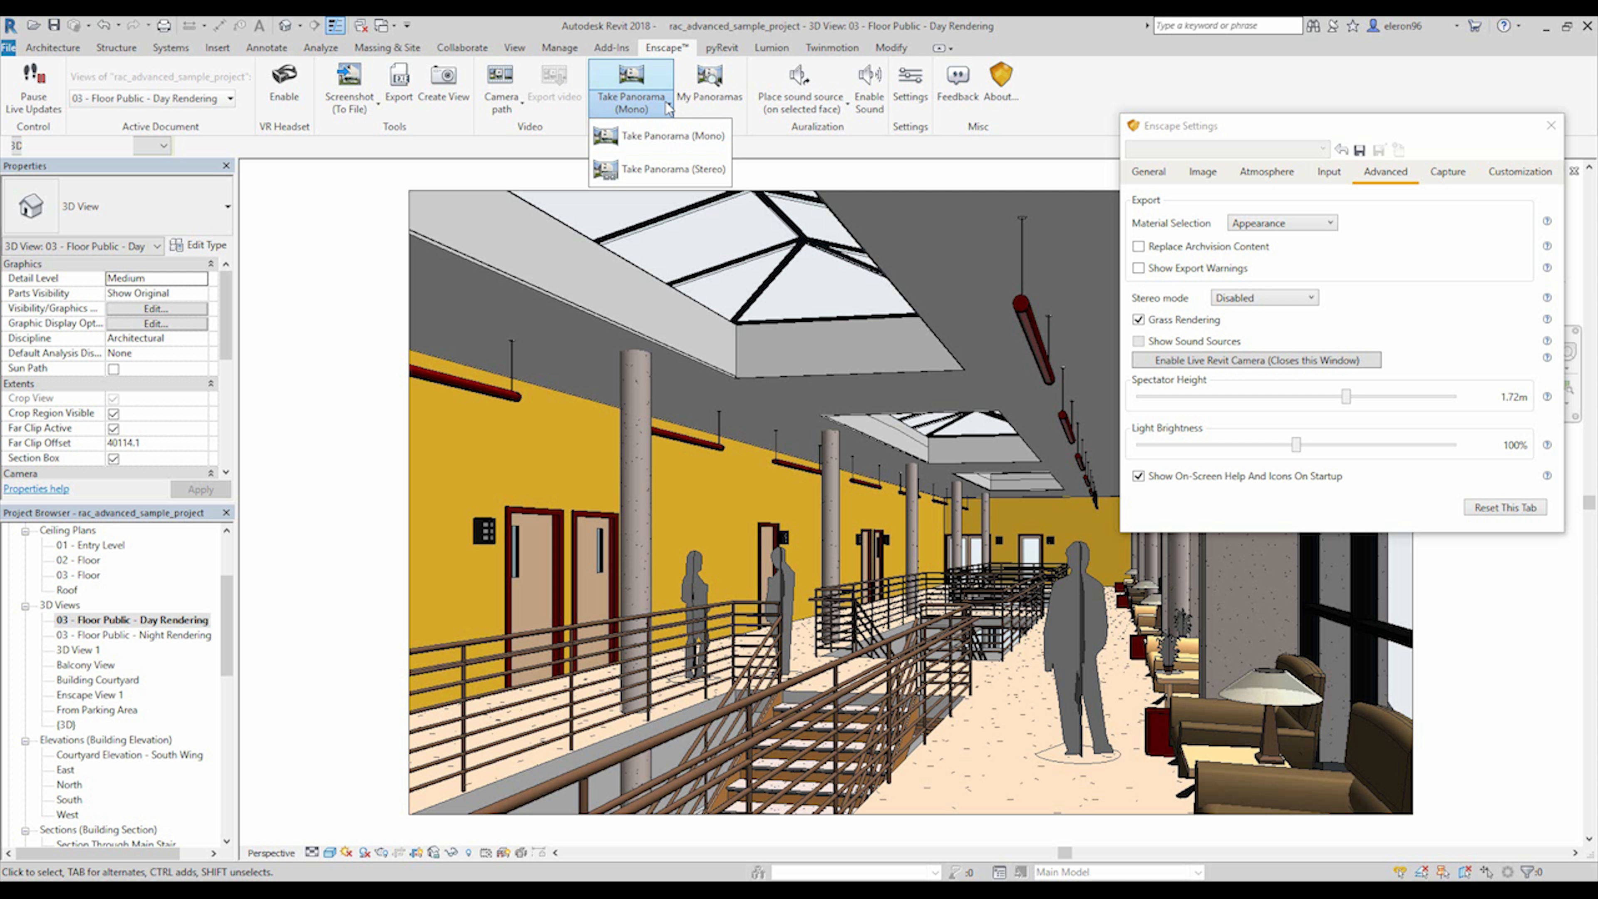
left_click(657, 136)
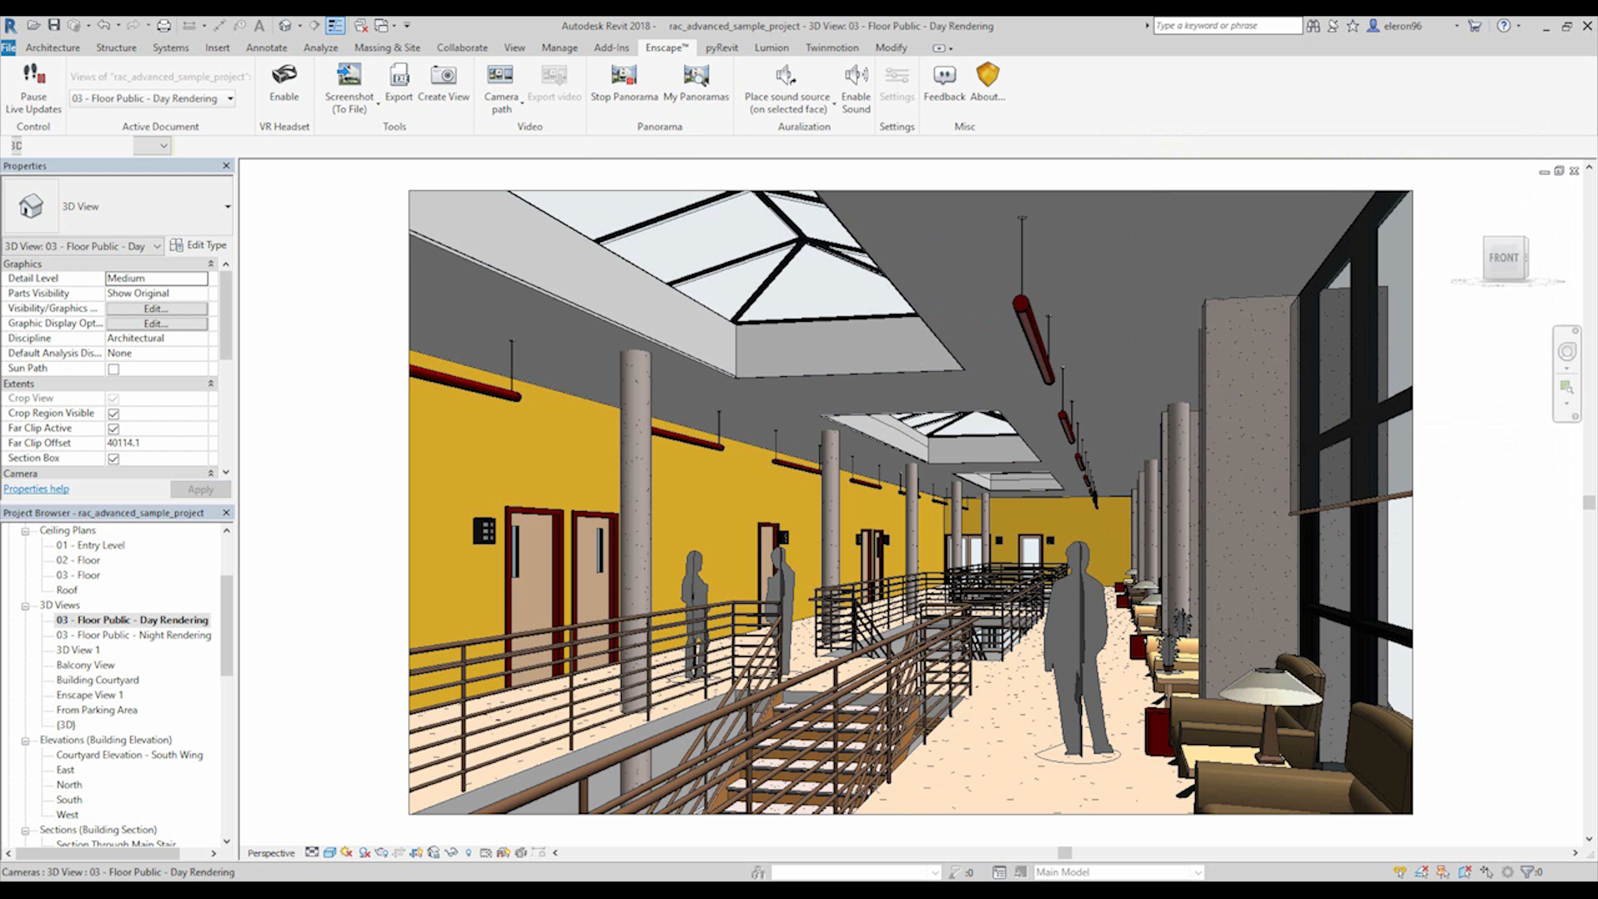
left_click(490, 827)
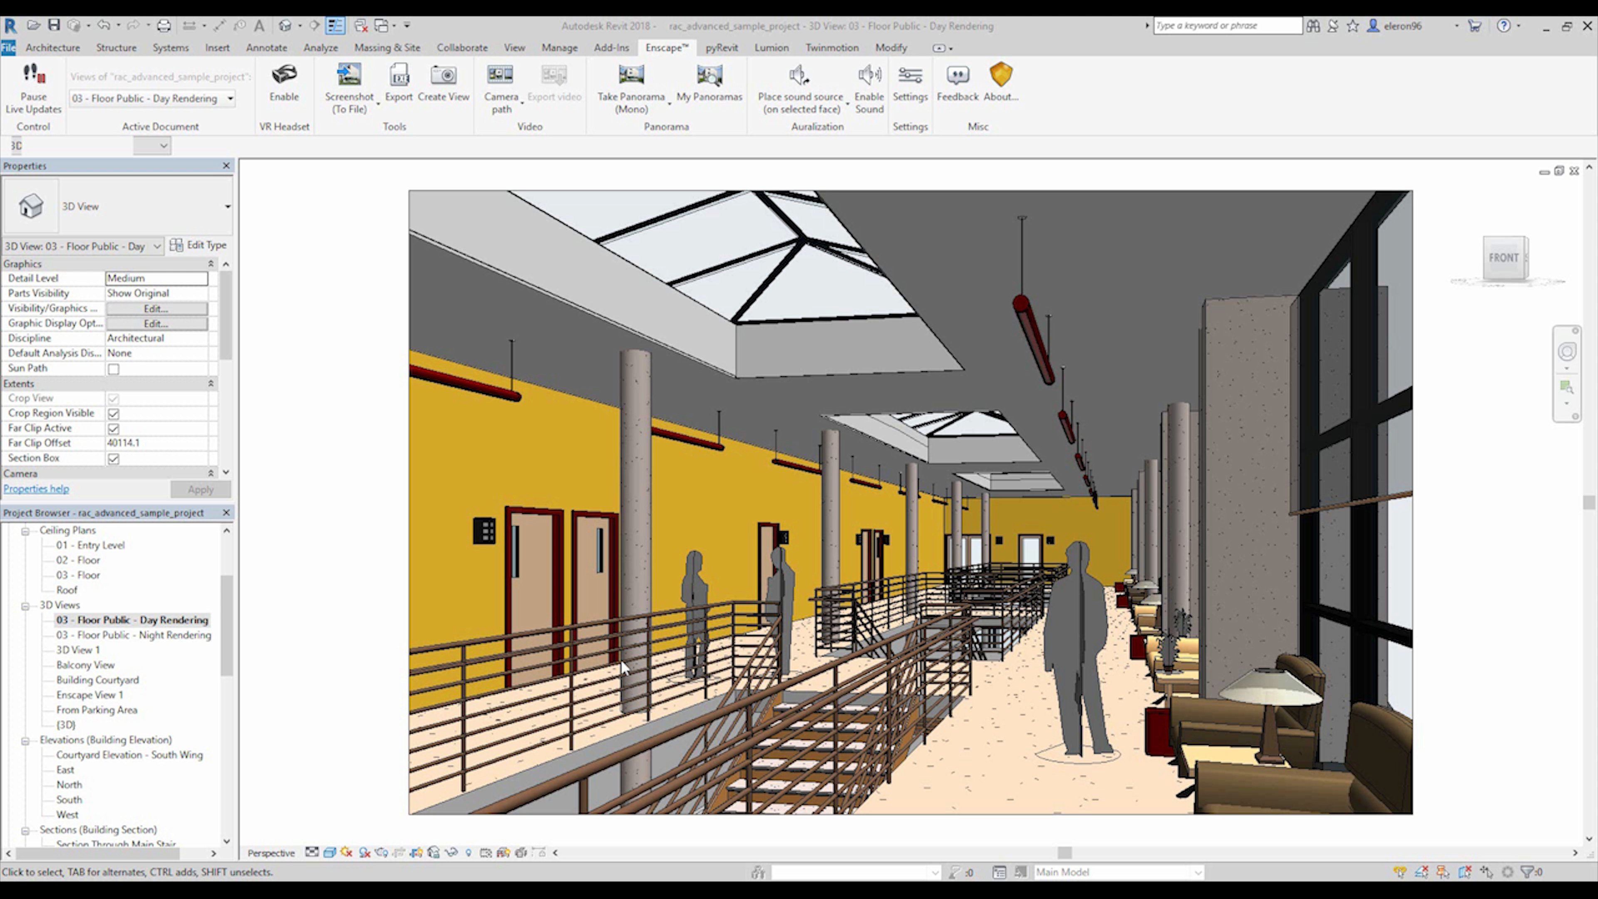
Select the rac_advanced_sample_project panorama in My Panoramas and upload it to the cloud.
left_click(709, 94)
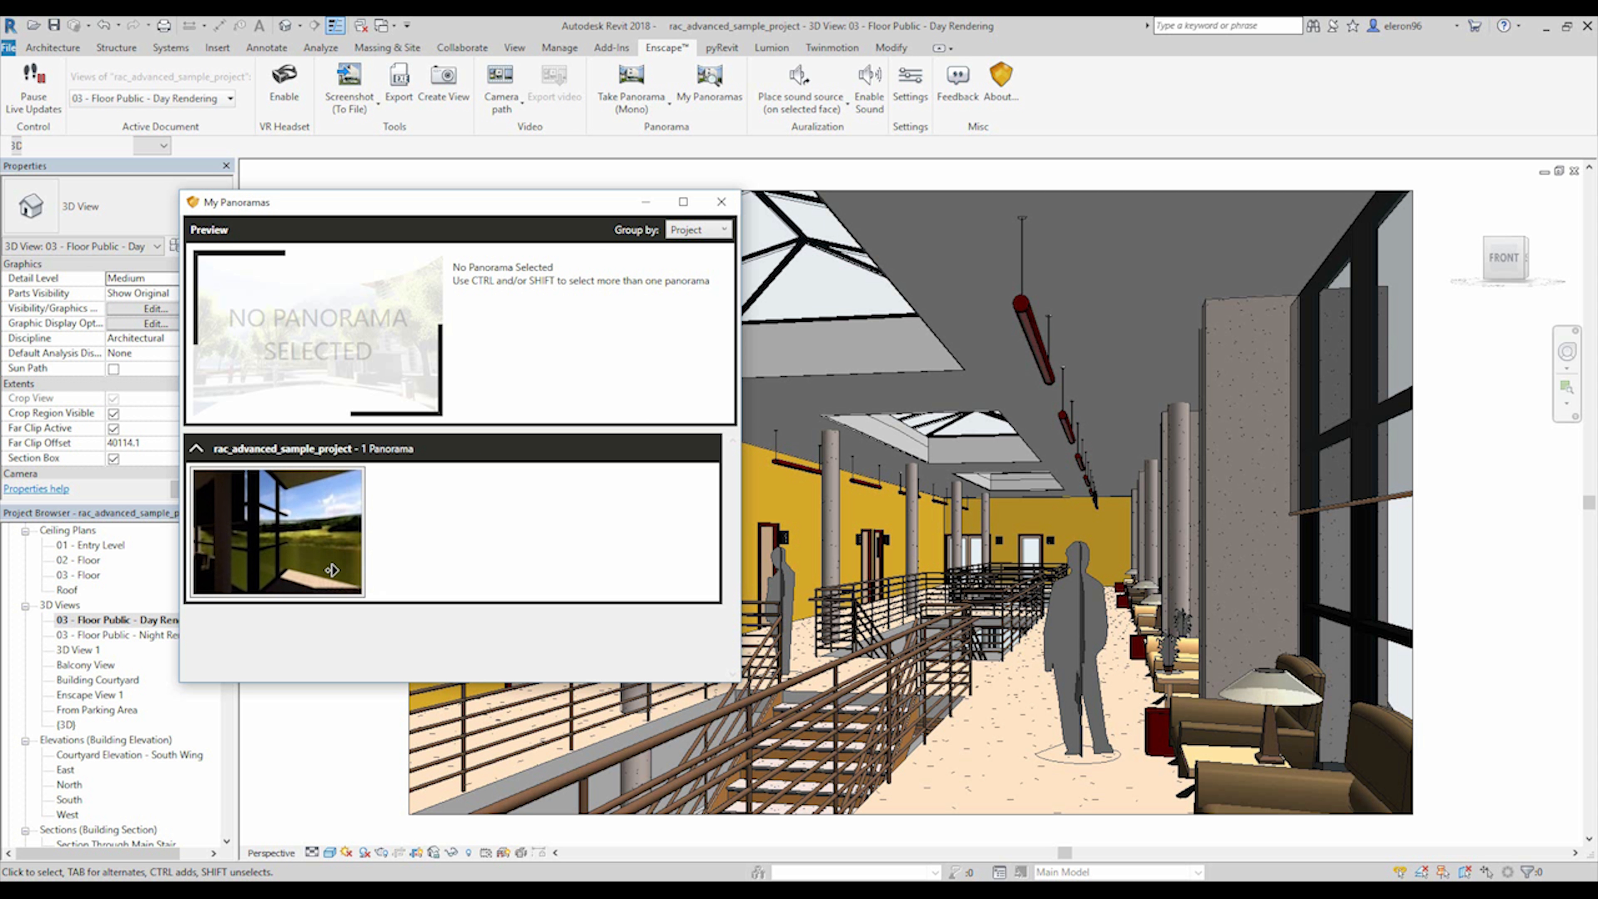
left_click(260, 516)
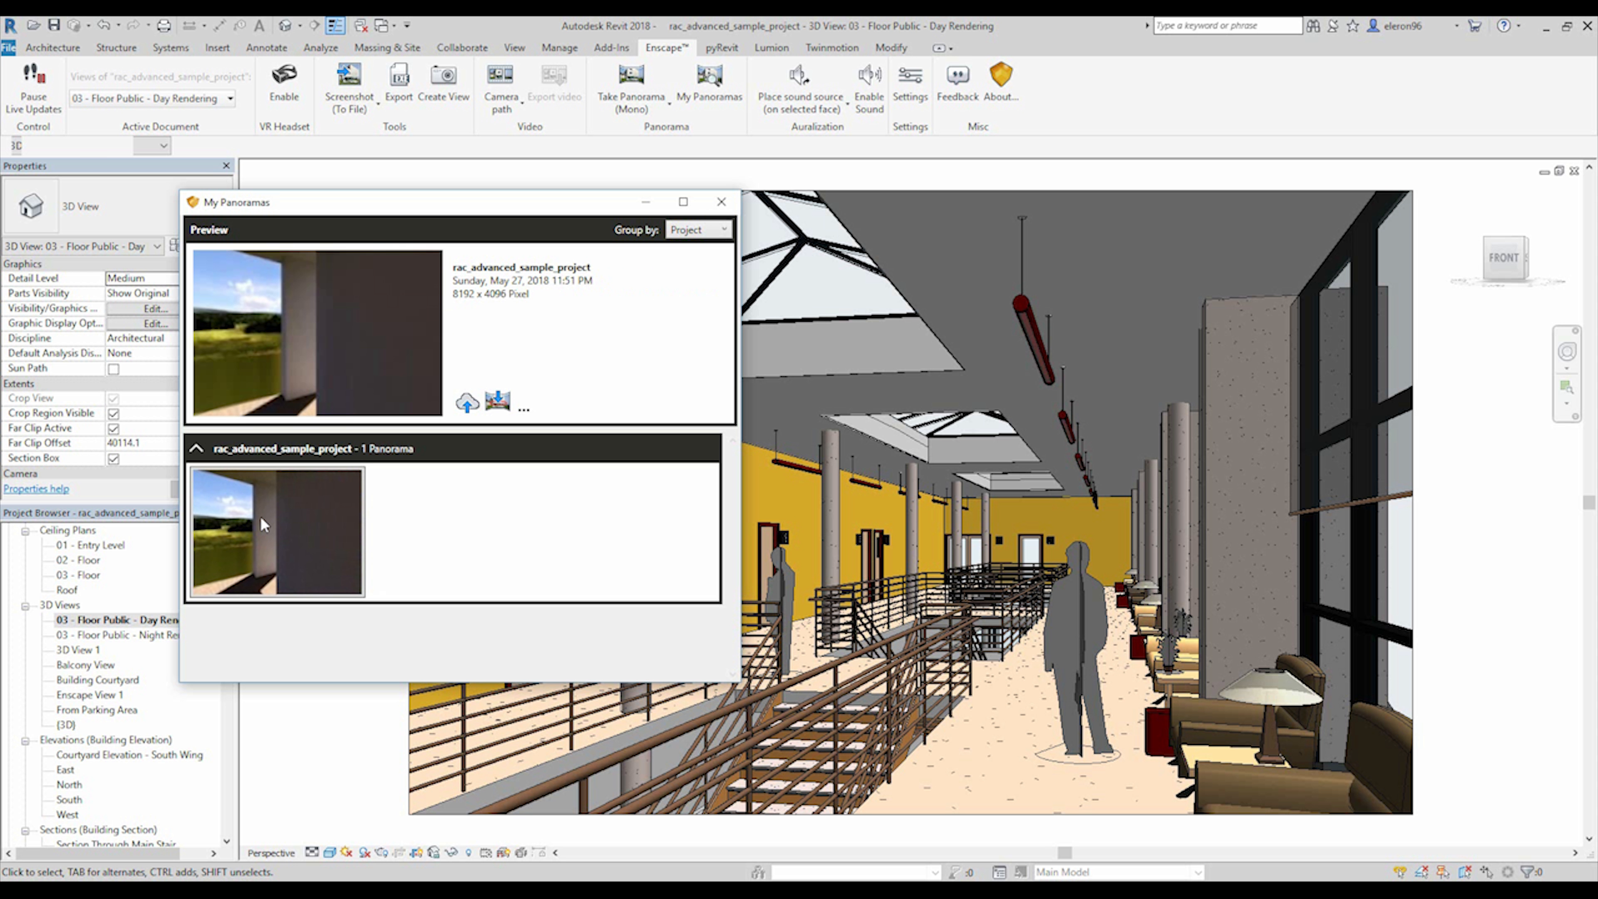
left_click(466, 403)
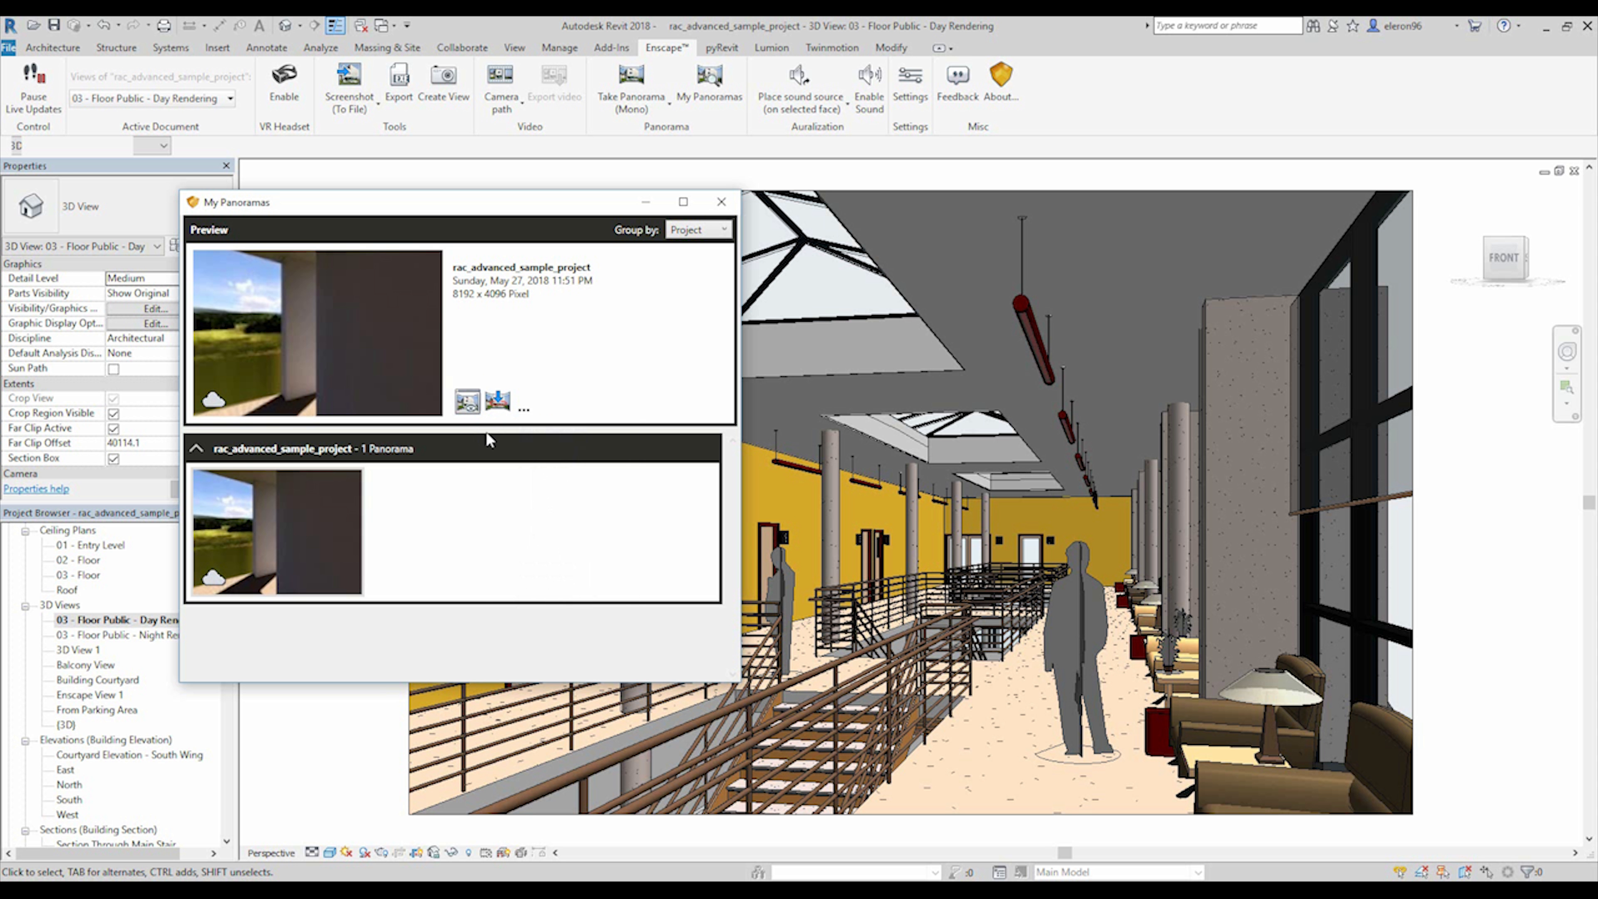
Open the uploaded panorama in the web browser and look around the public floor interior.
left_click(469, 402)
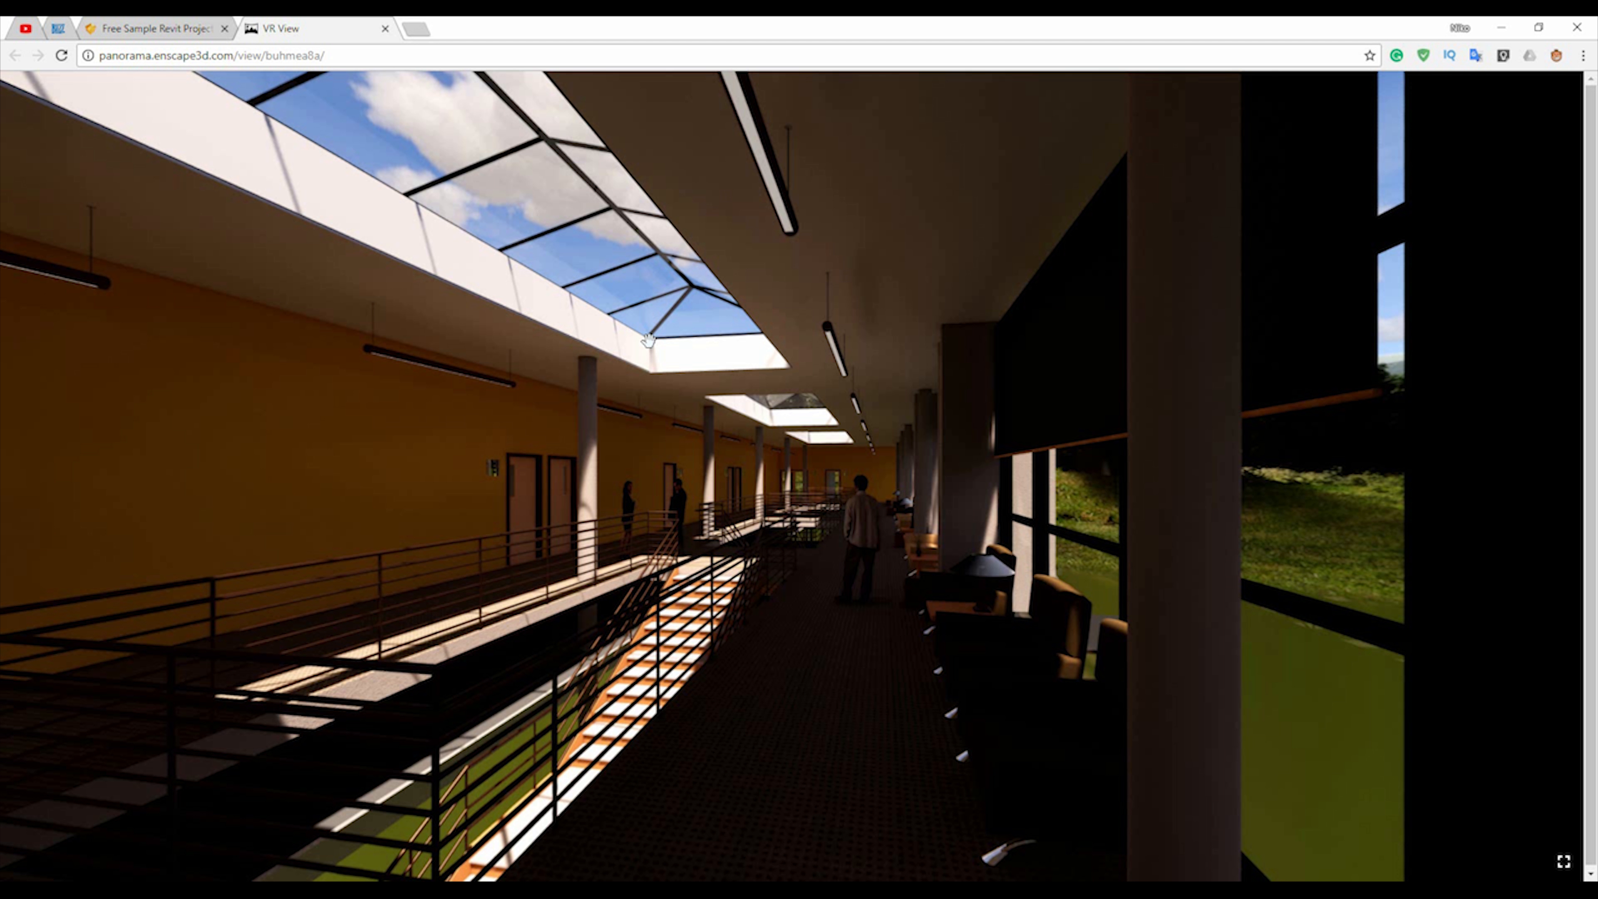
left_click_drag(485, 483, 635, 239)
left_click_drag(871, 428, 887, 576)
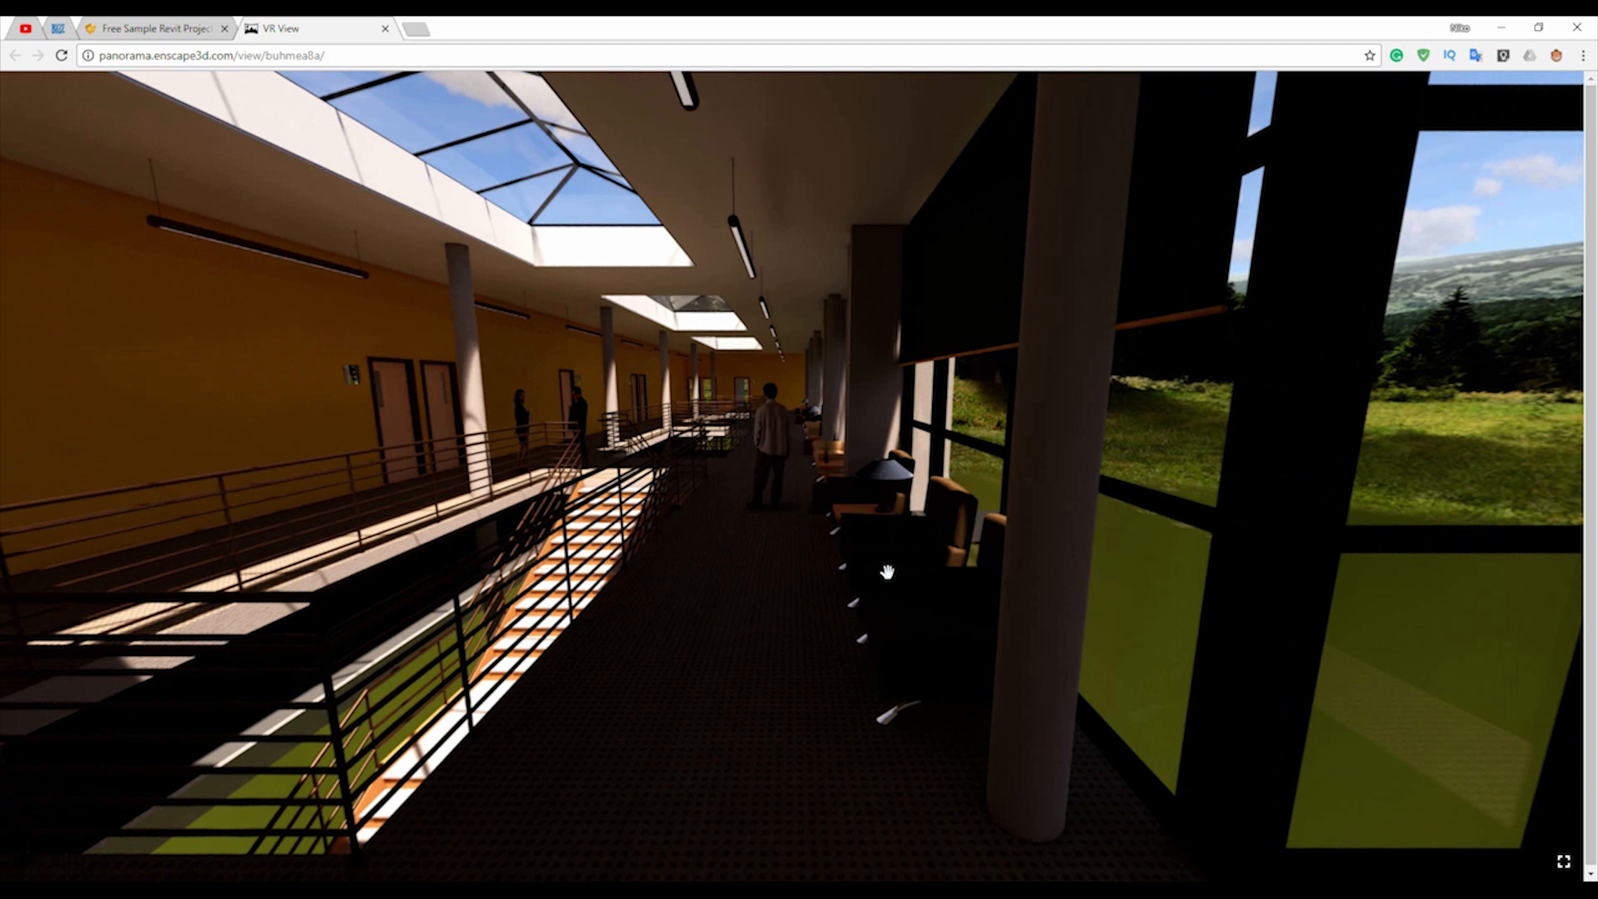
Examine the public floor panorama in all directions, including the glazed wall, floor corner, seating and stair railings.
left_click_drag(798, 550, 859, 528)
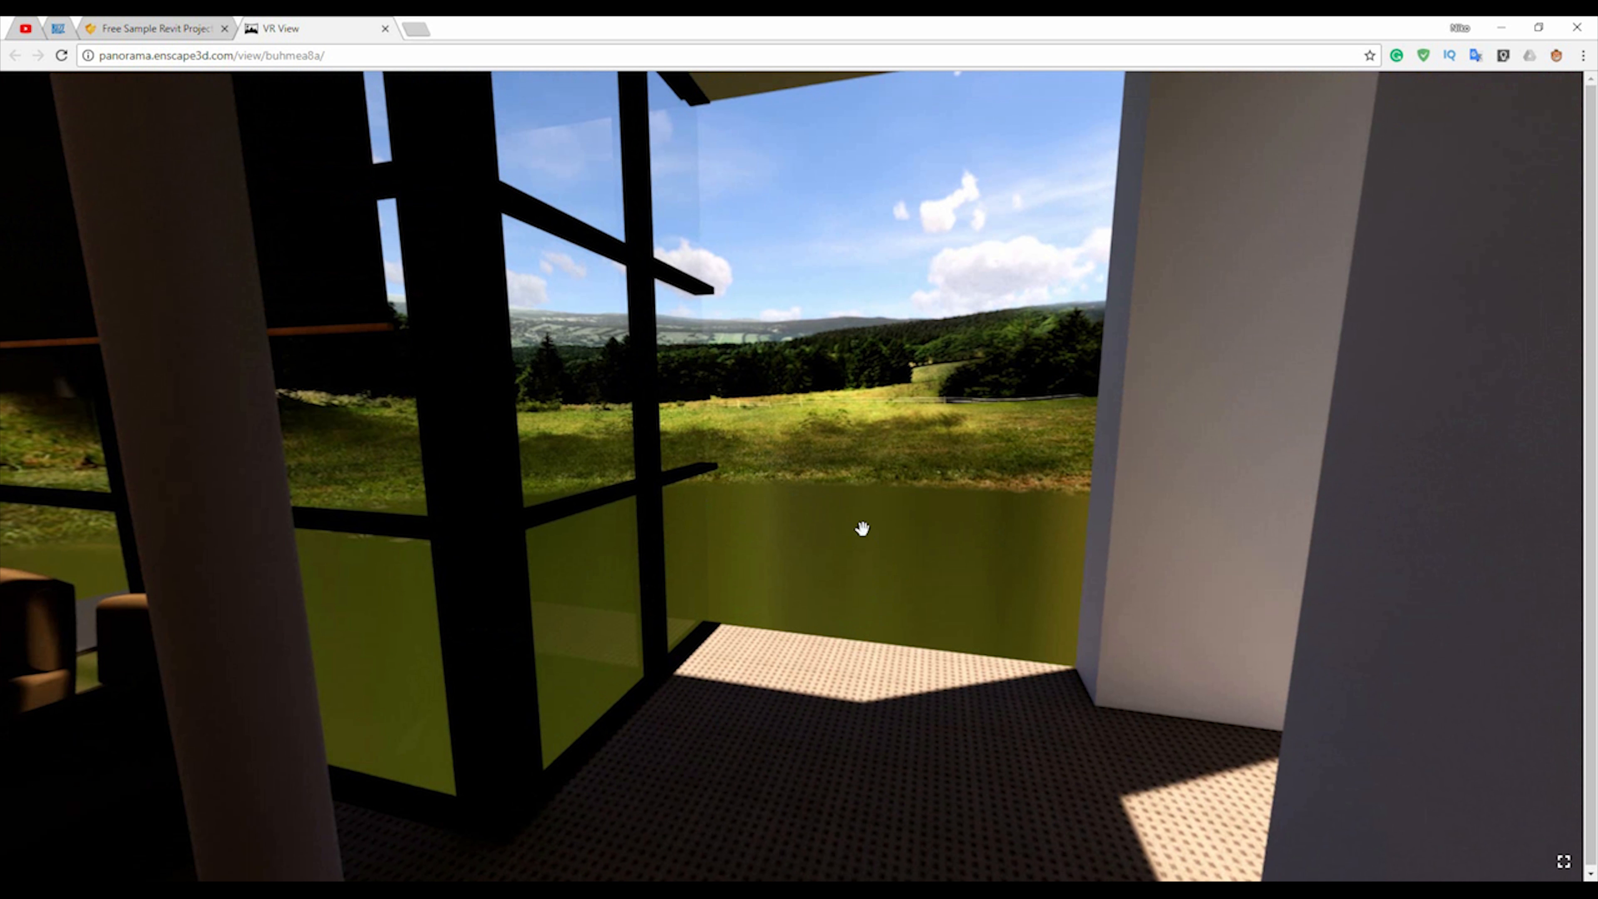
left_click_drag(578, 639, 906, 542)
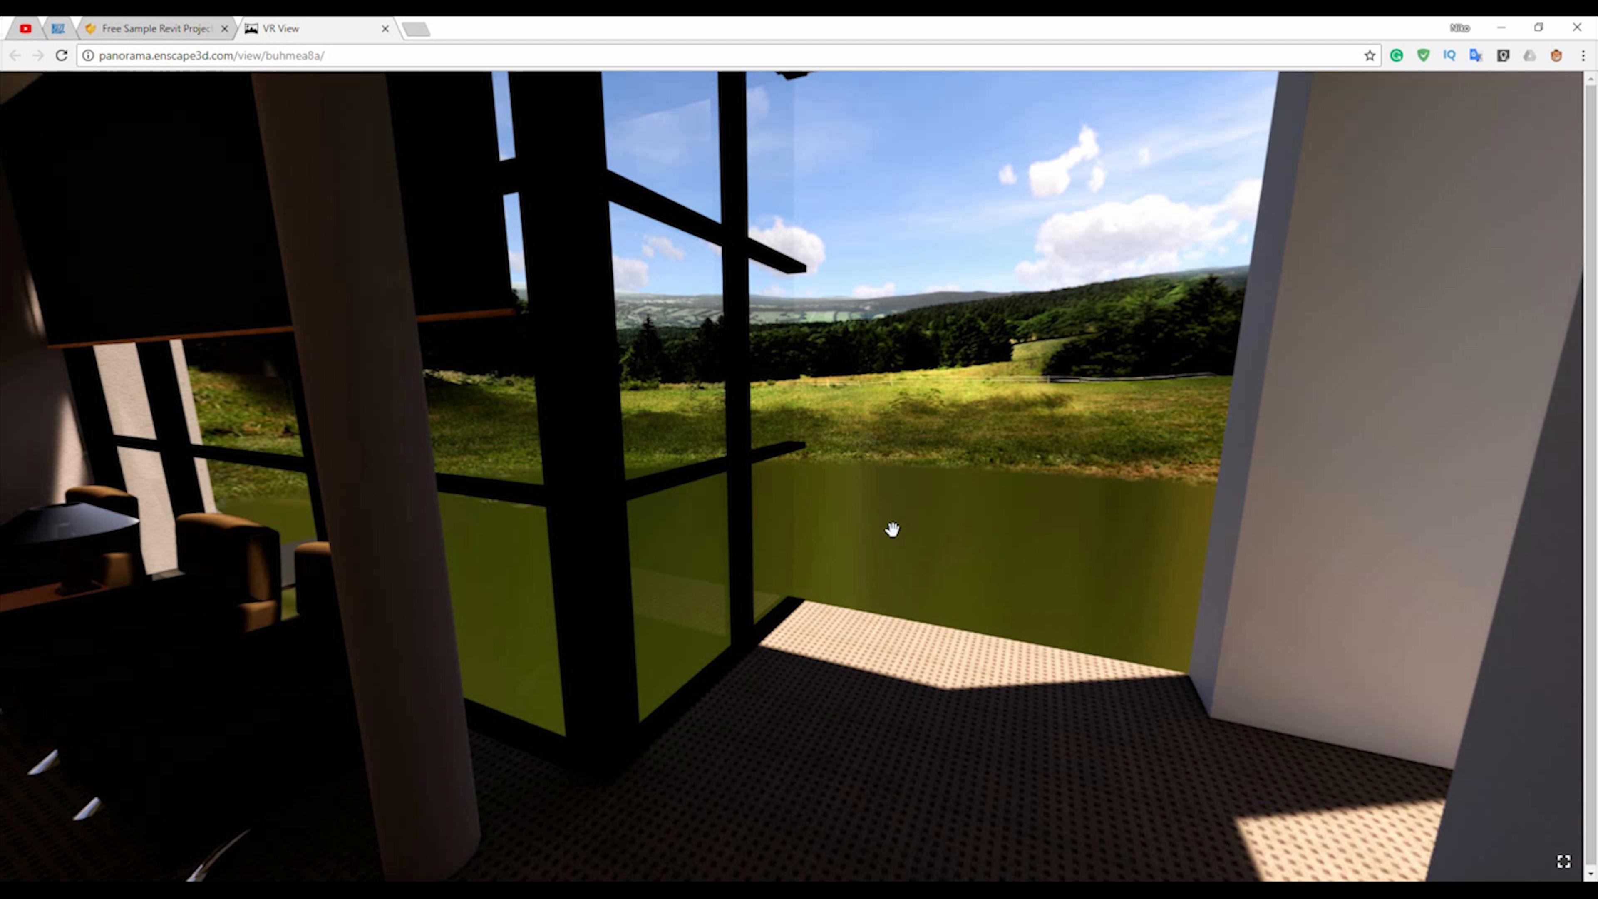
mouse_move(889, 470)
left_mouse_down()
mouse_move(874, 524)
mouse_move(884, 478)
left_mouse_up()
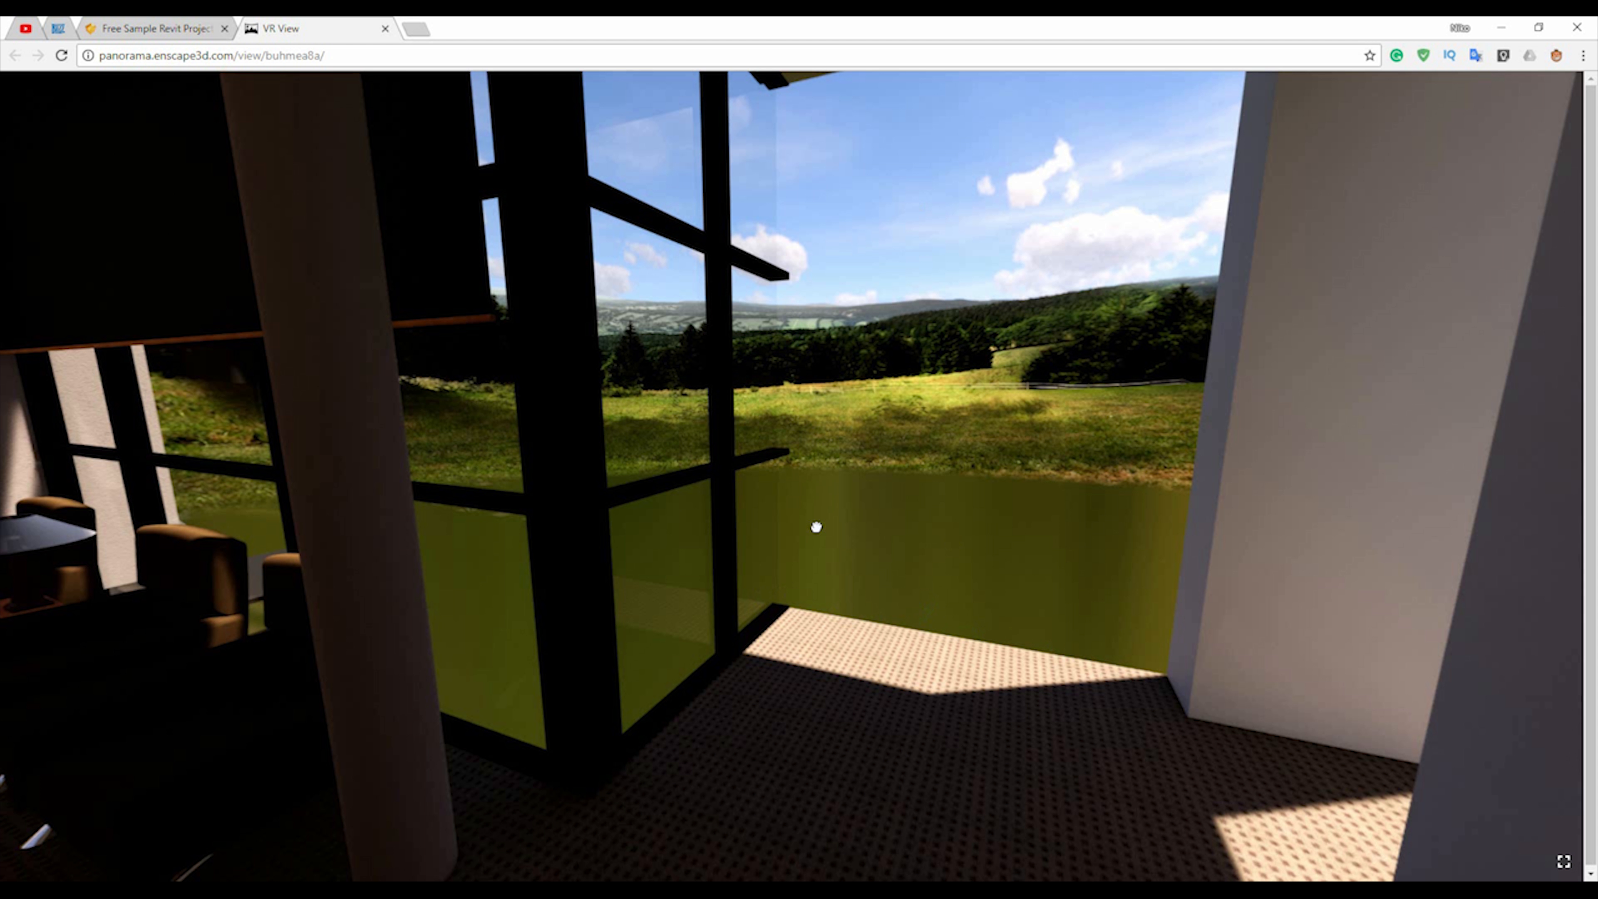
left_click_drag(813, 528, 788, 266)
left_click_drag(1057, 537, 997, 437)
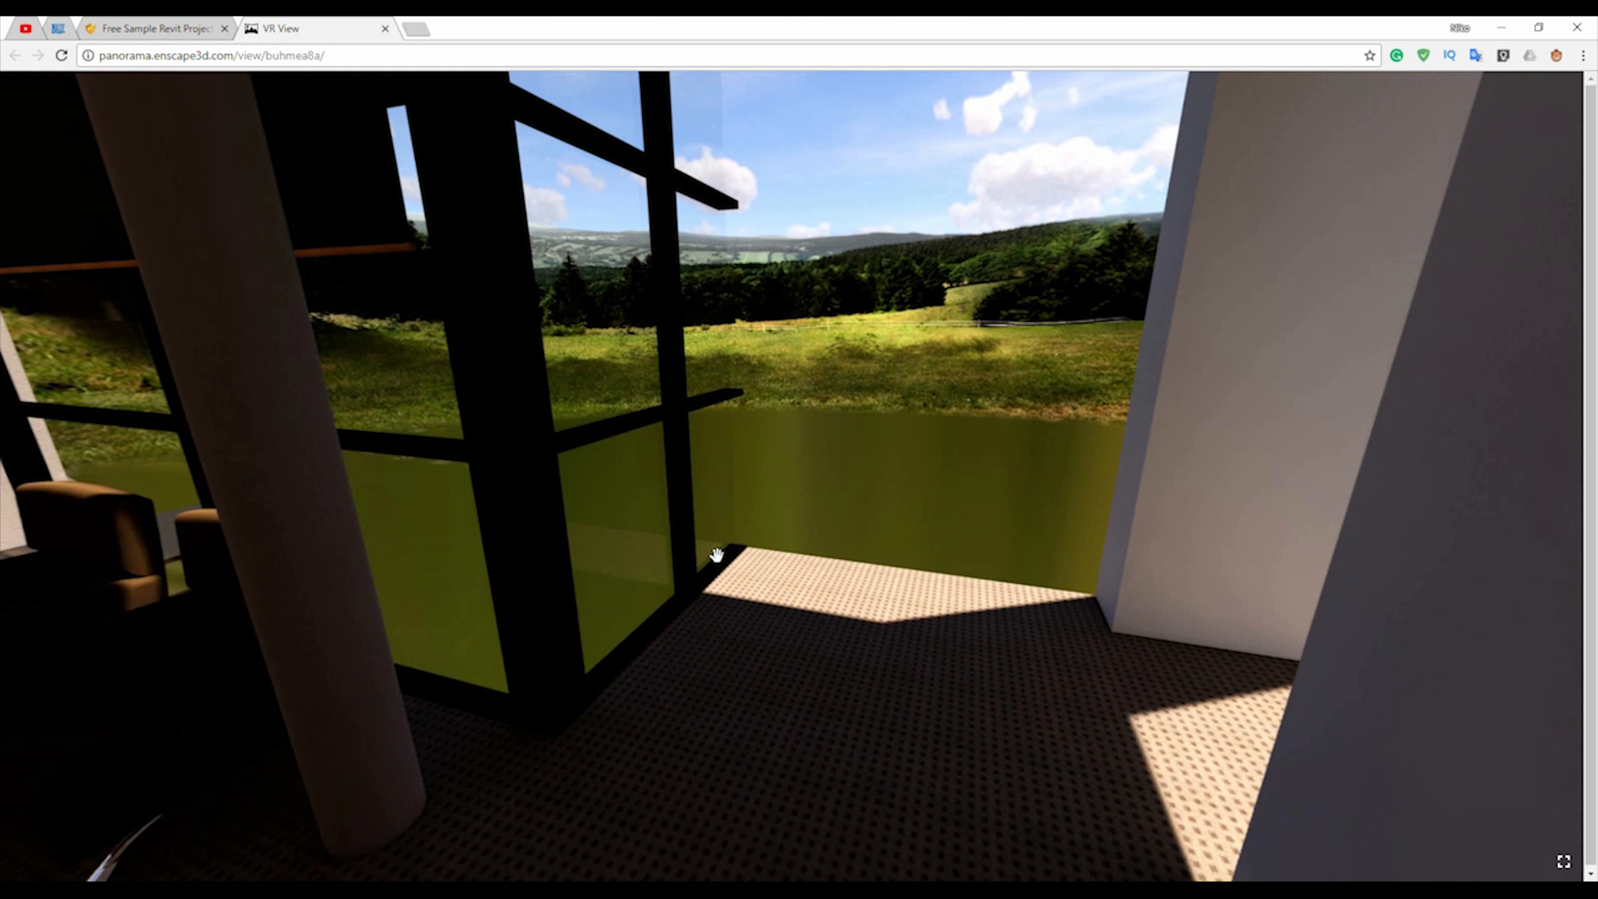
left_click_drag(699, 442, 462, 459)
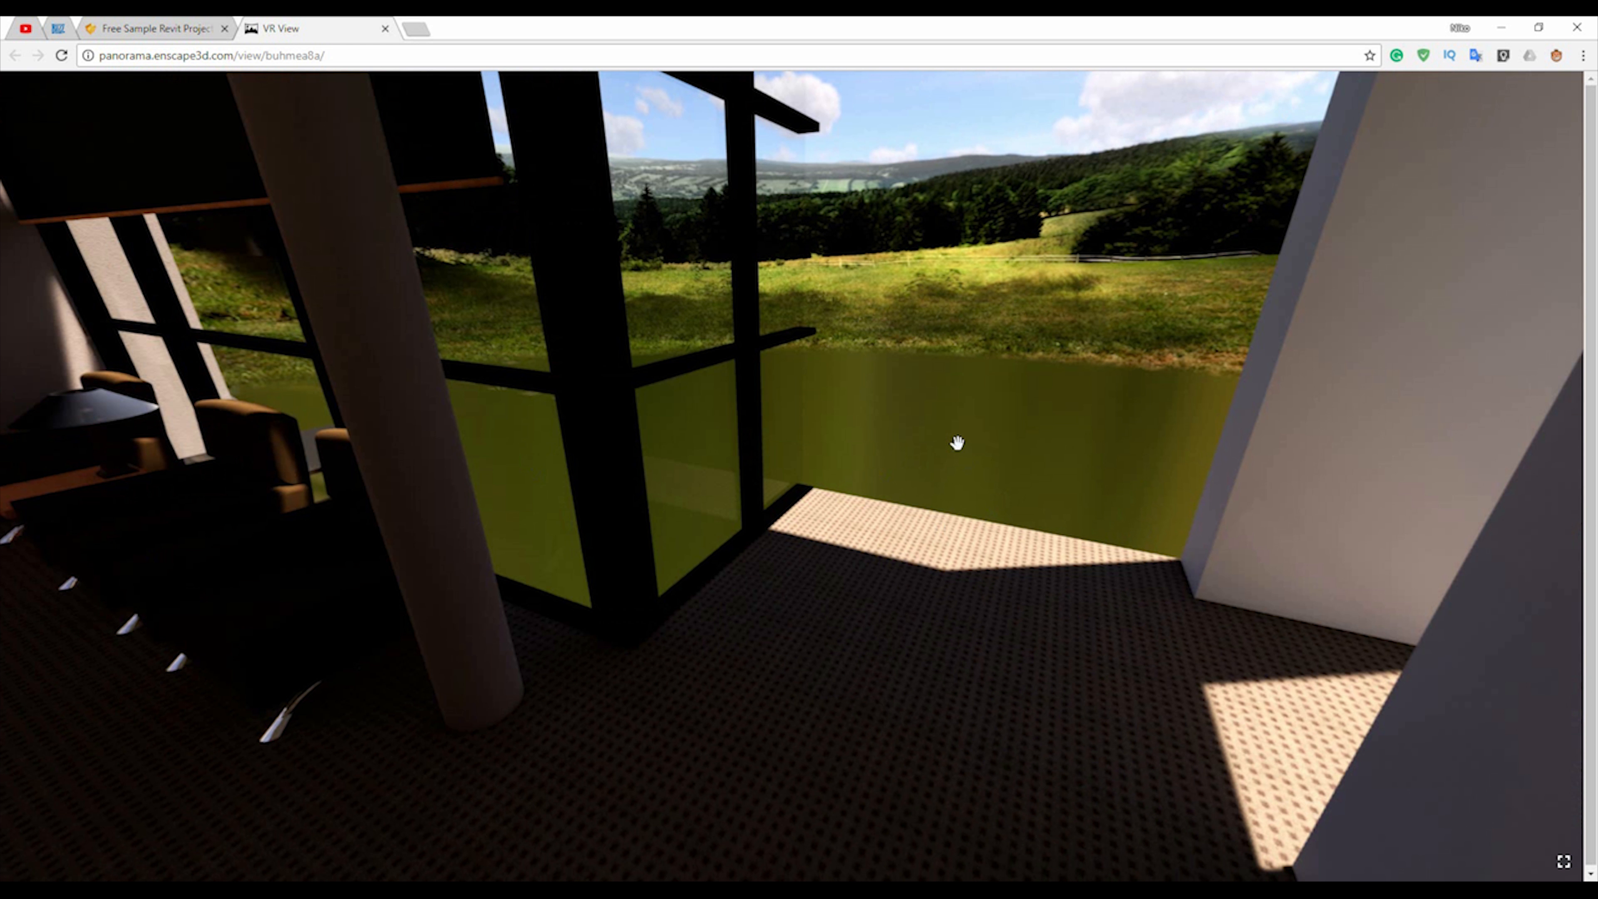
left_click_drag(954, 425, 1192, 457)
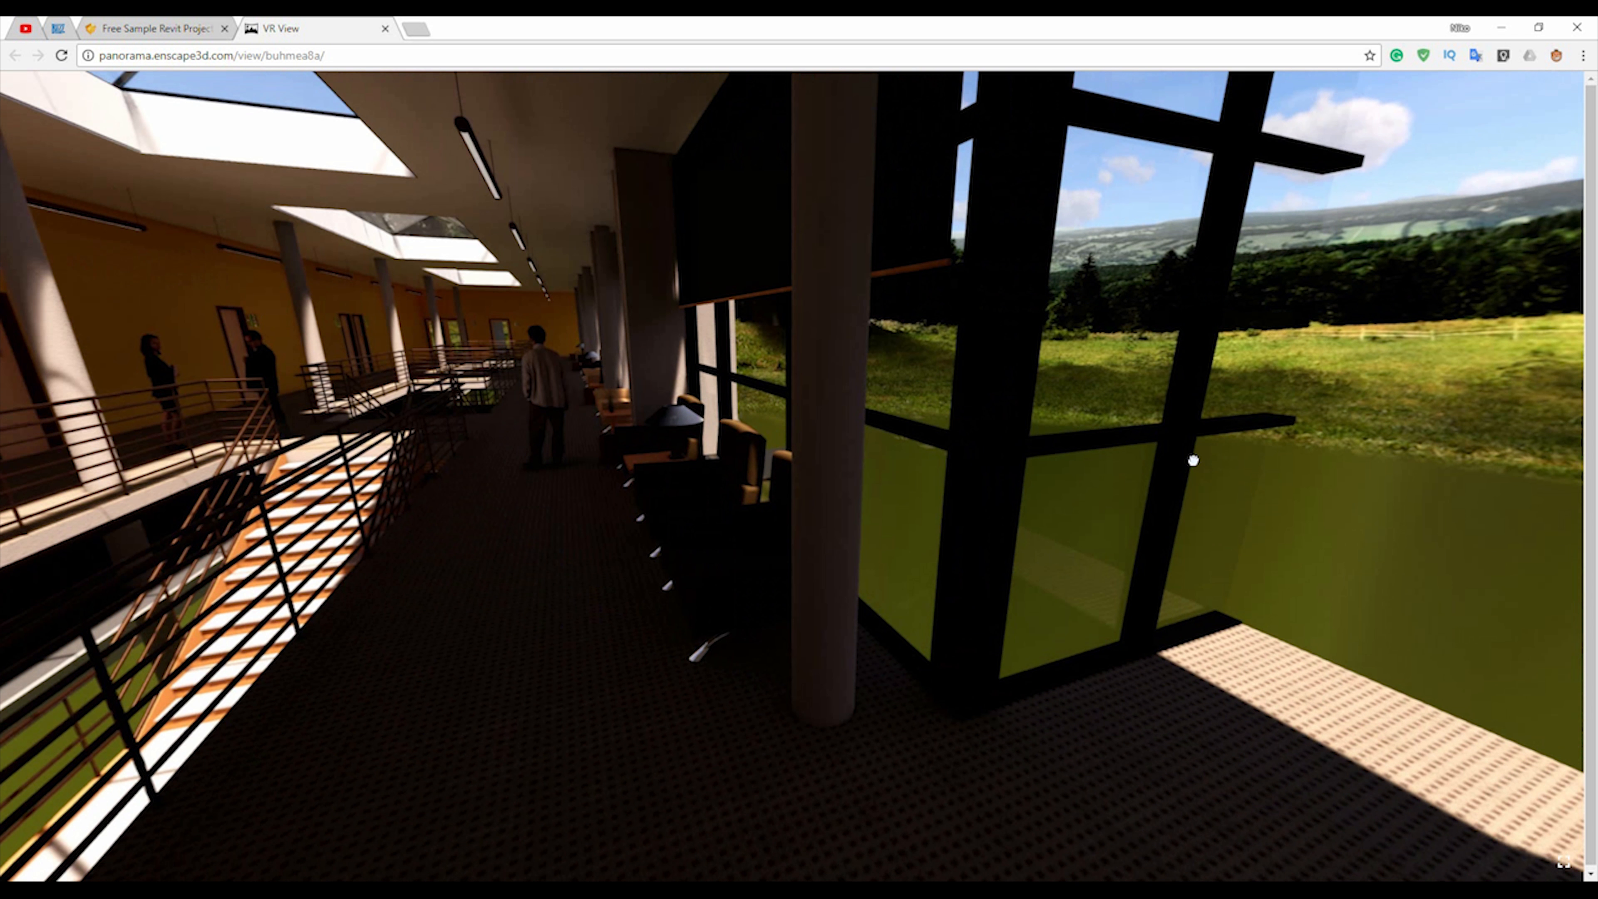
left_click_drag(954, 403, 1204, 448)
left_click_drag(802, 425, 1189, 444)
left_click_drag(987, 440, 797, 389)
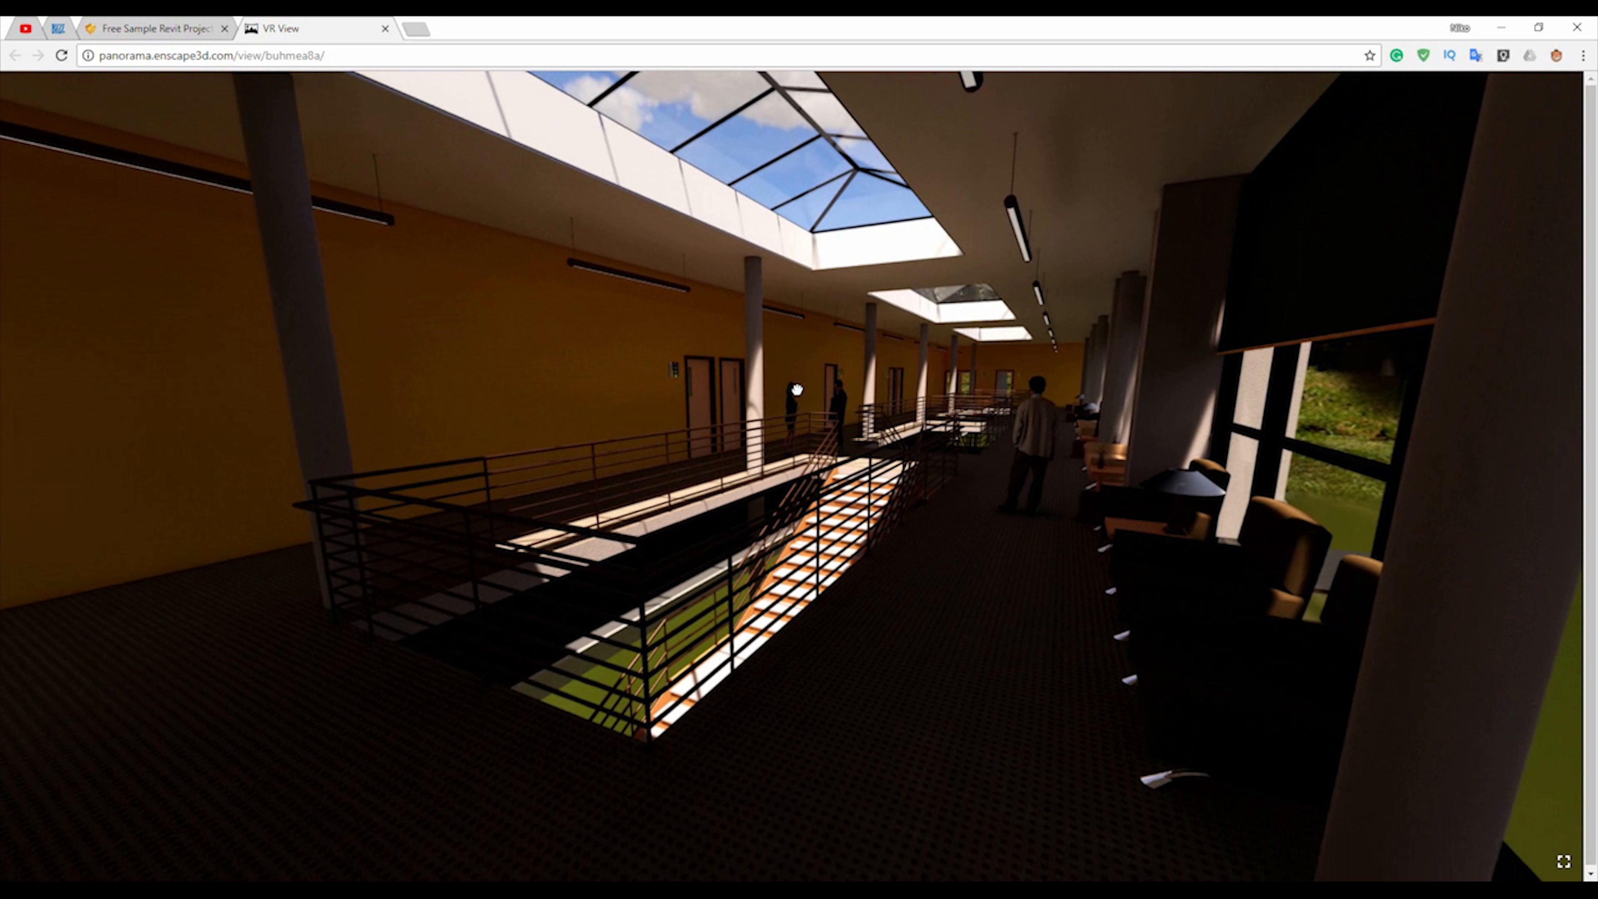
Close the panorama page and the My Panoramas window, and return to the Enscape day rendering view in Revit.
left_click(385, 30)
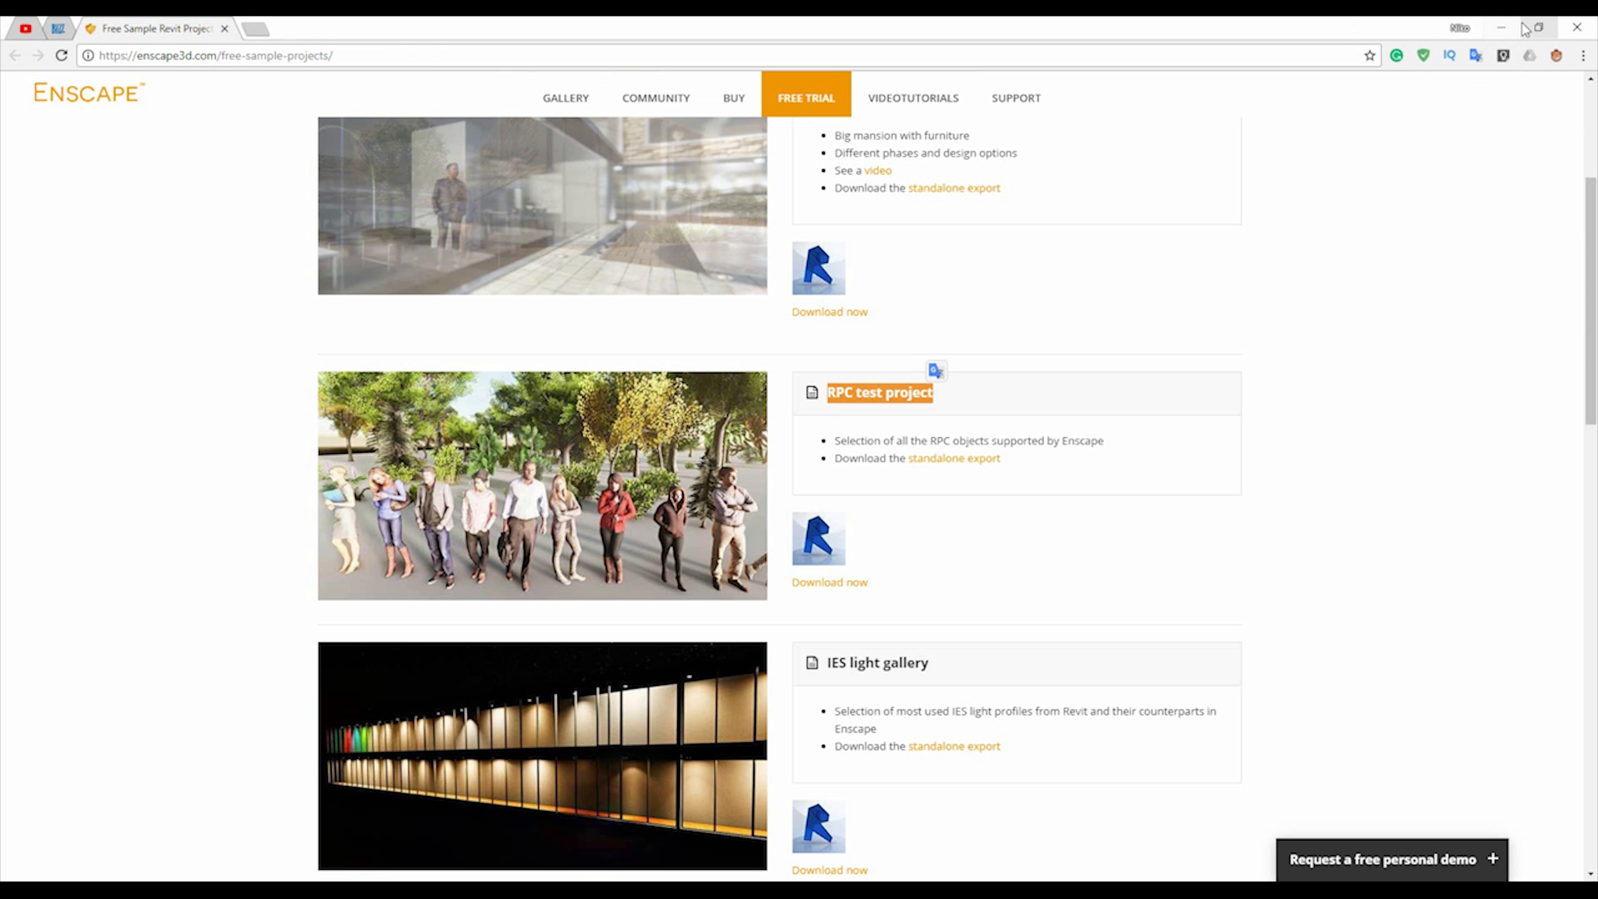
left_click(1509, 29)
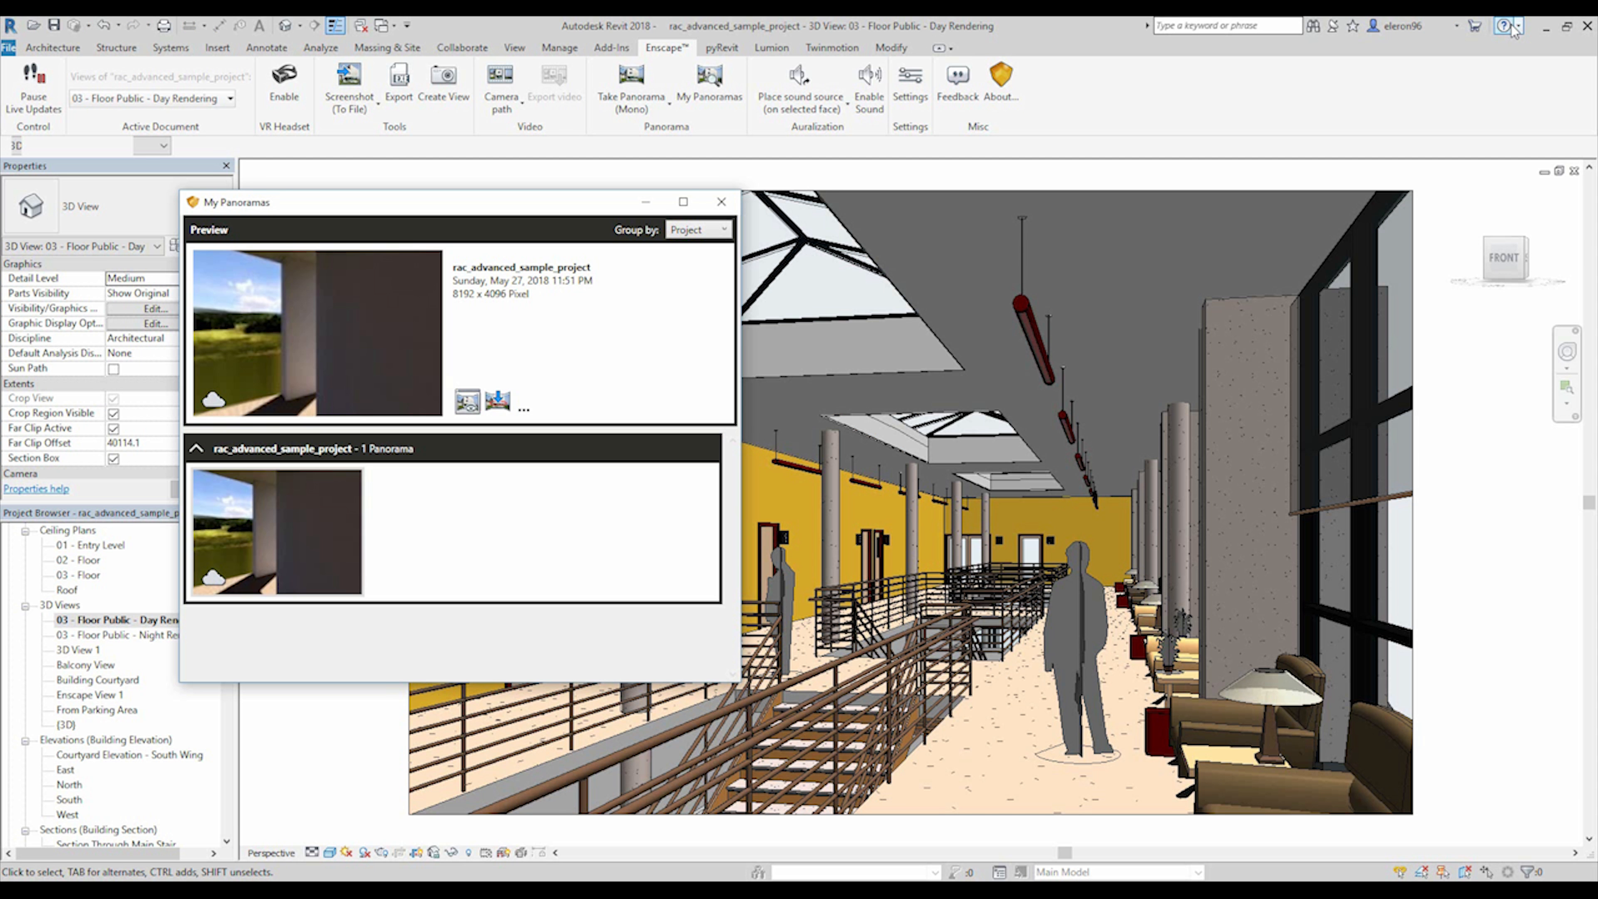
left_click(721, 202)
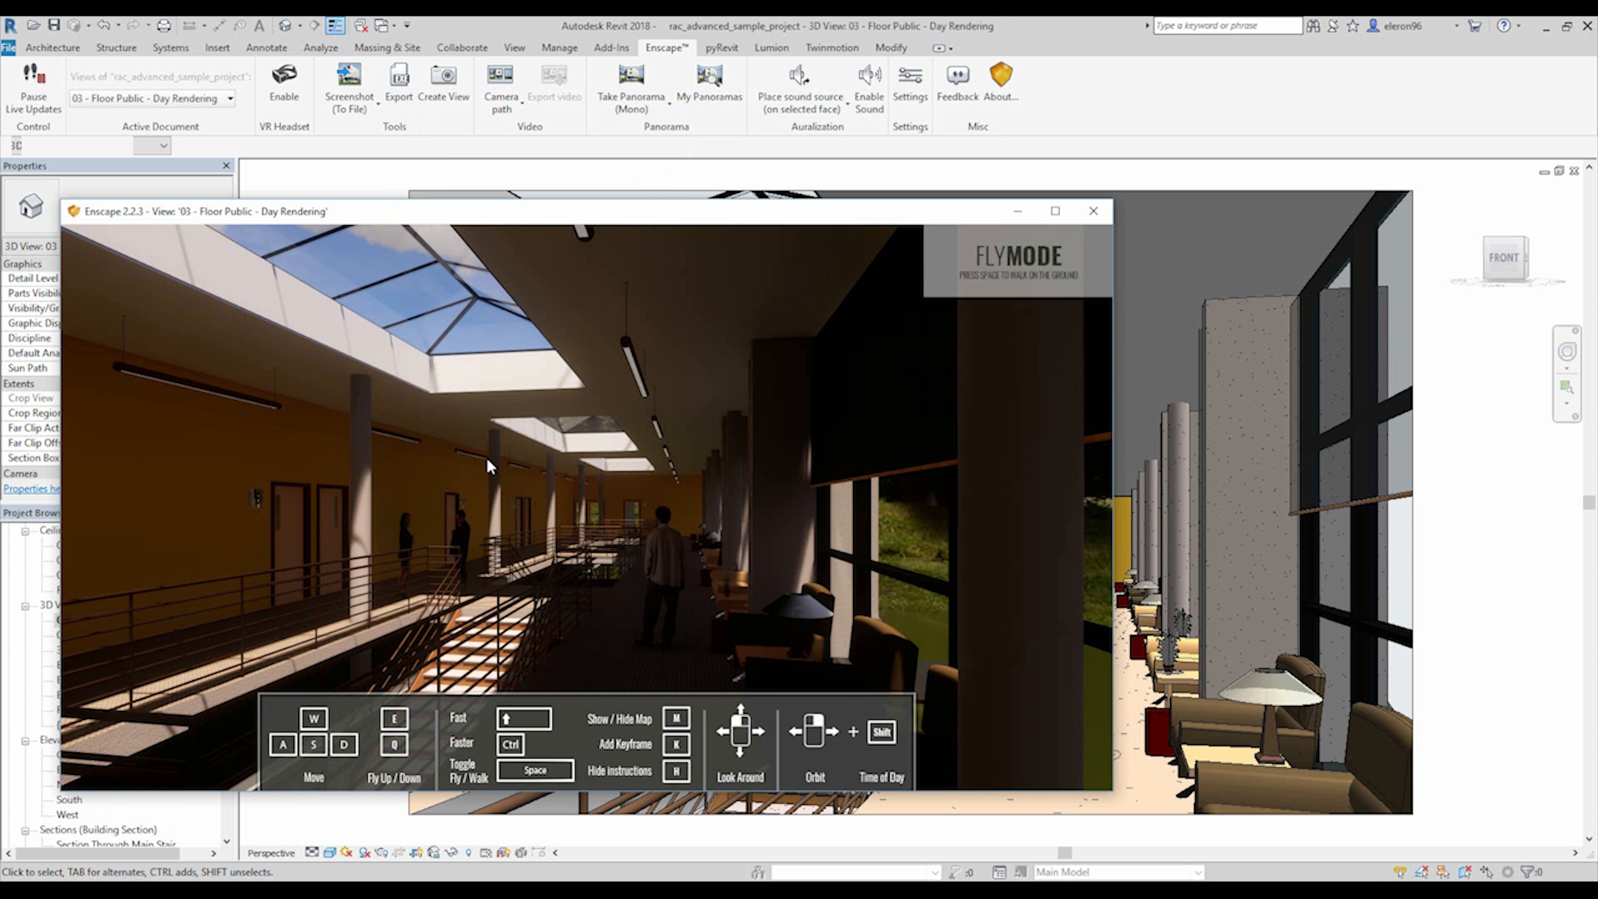
left_click_drag(604, 469, 504, 444)
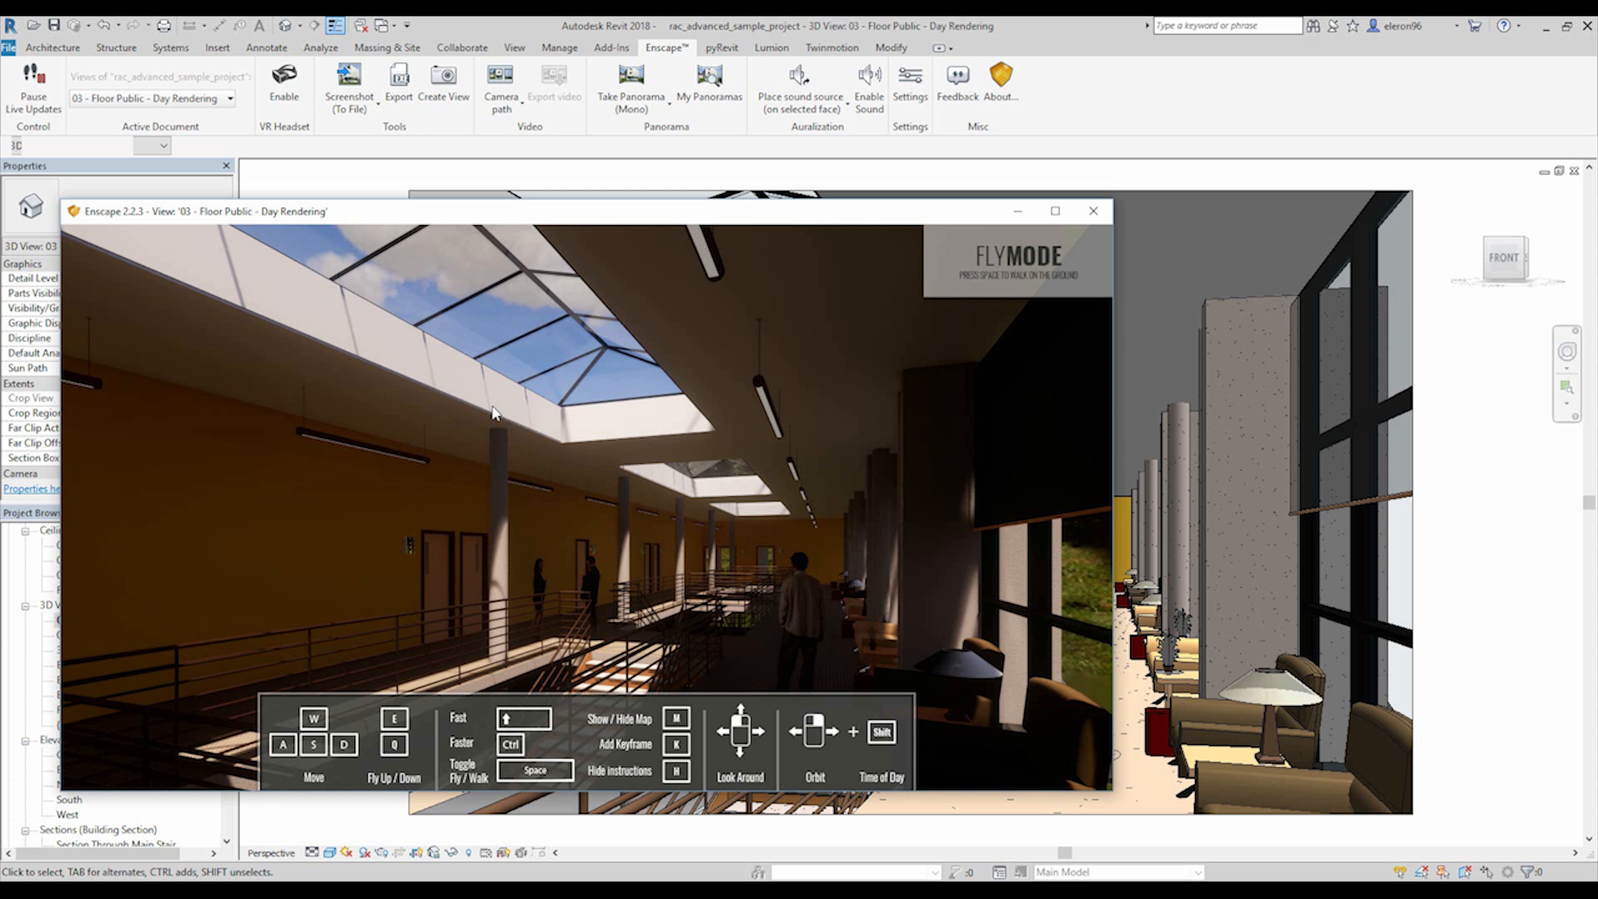
Export the project as an Enscape standalone application to the desktop under the name Enscape__rac_advanced_sample_project.
left_click(405, 105)
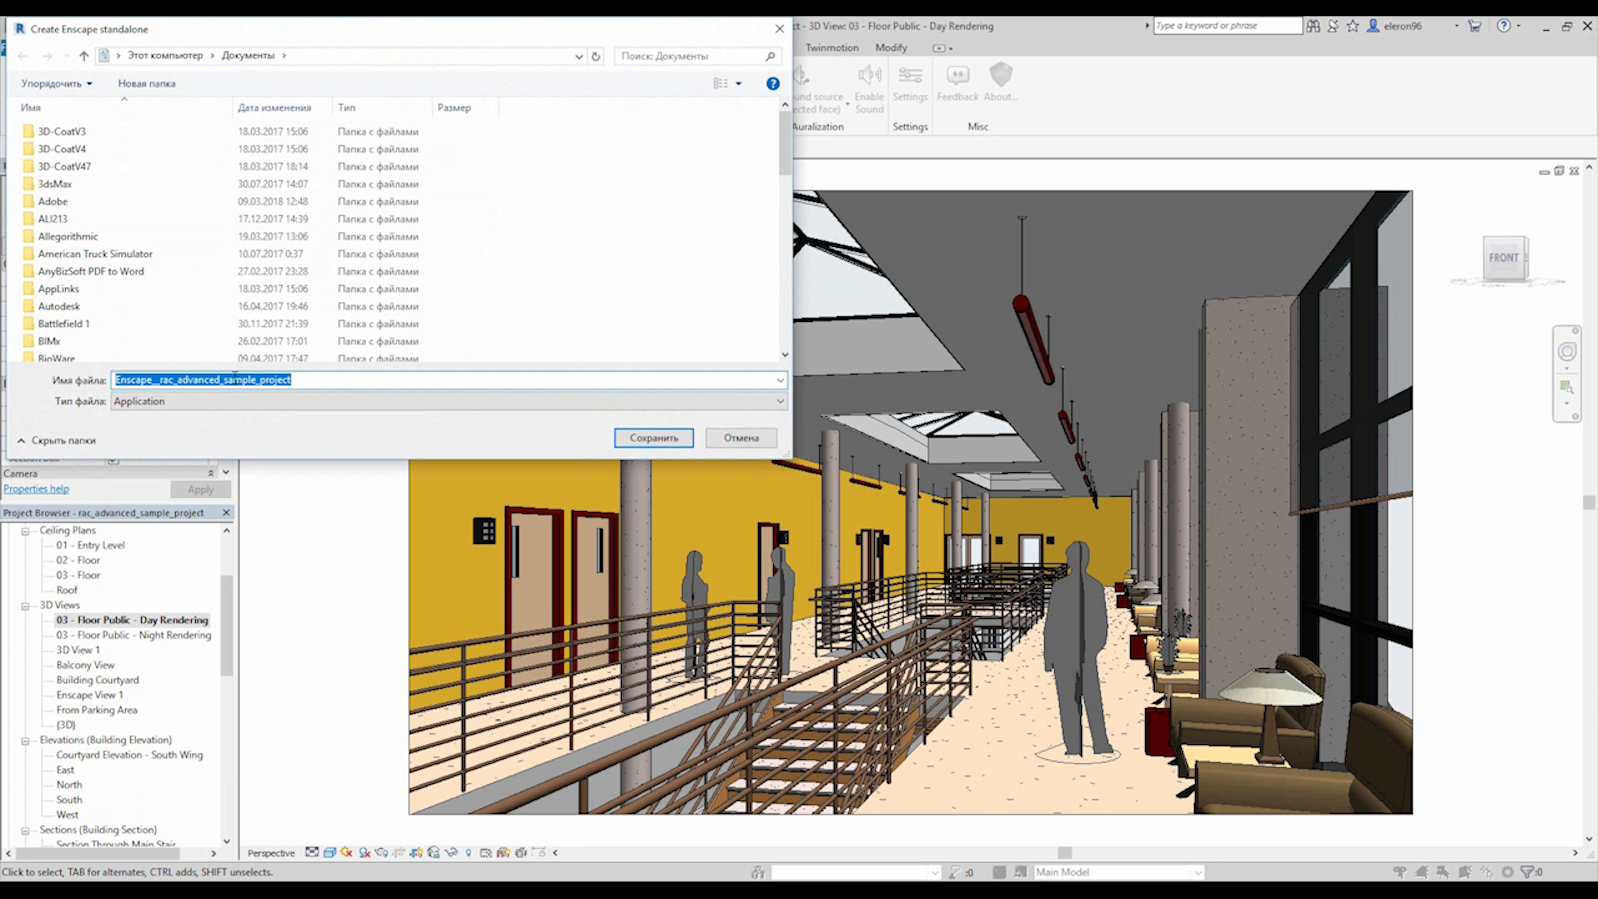
left_click_drag(1042, 217, 1039, 157)
left_click(338, 96)
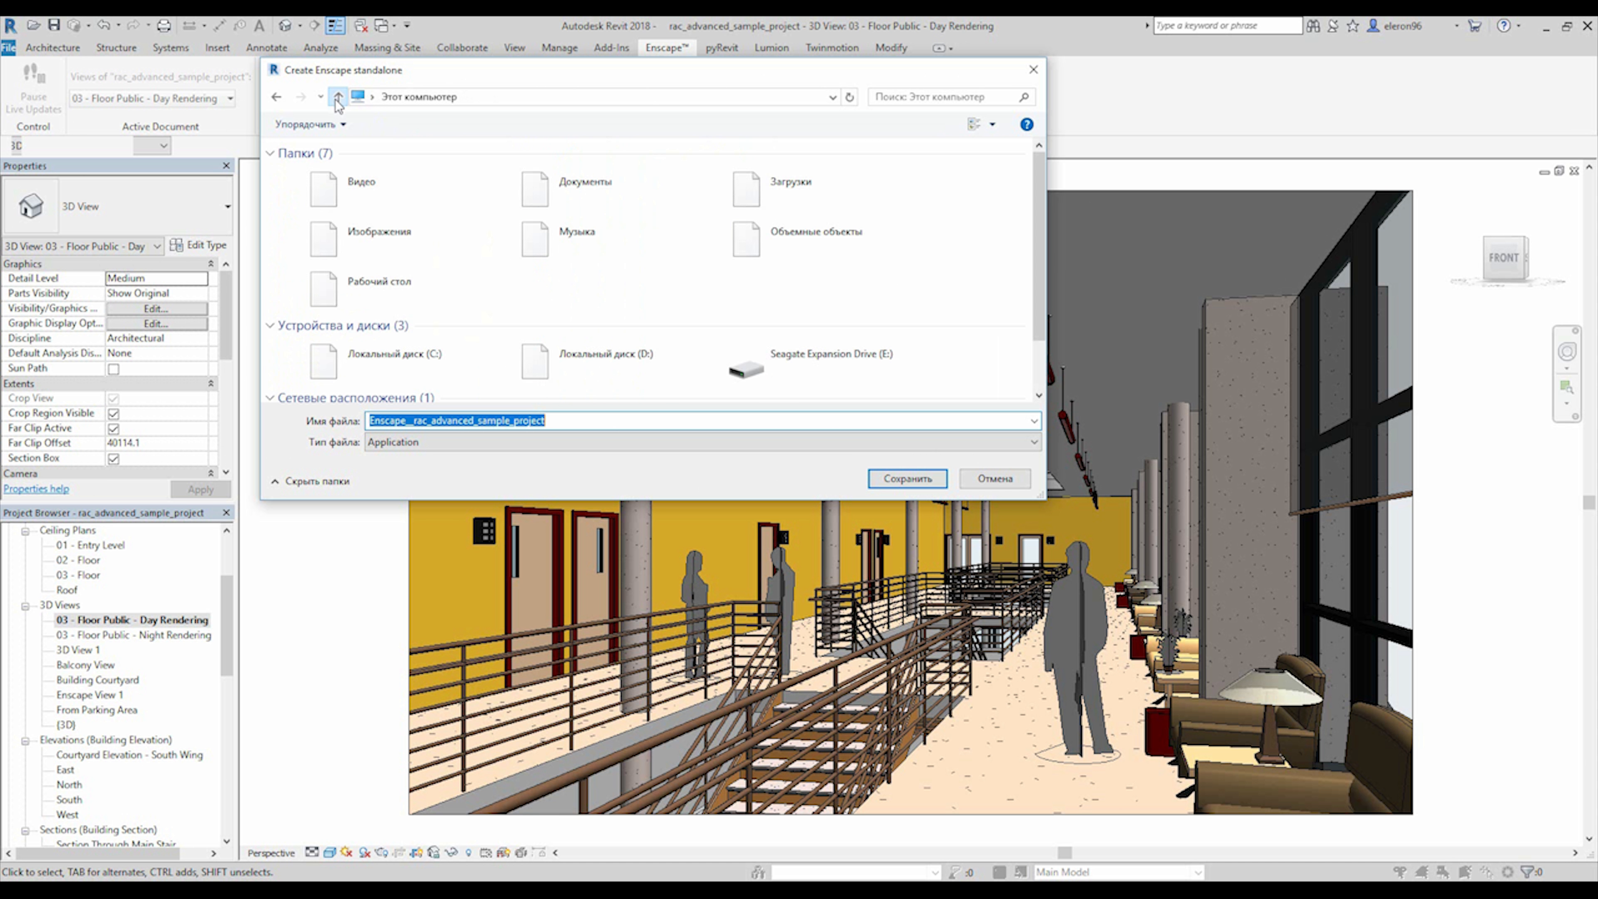
double_click(327, 287)
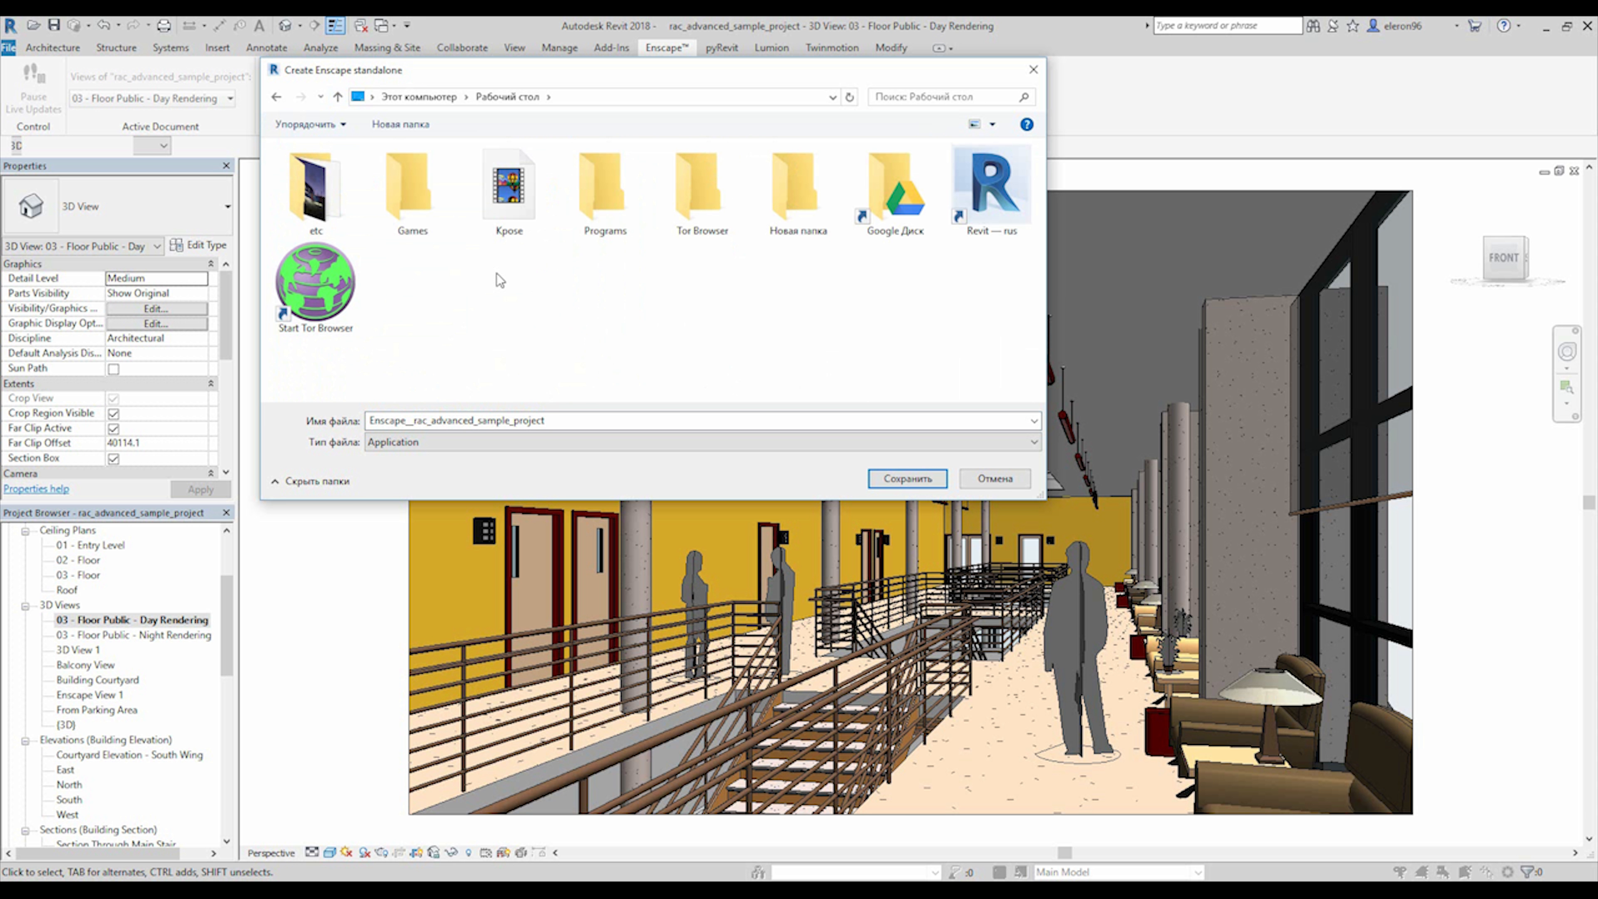
left_click(879, 480)
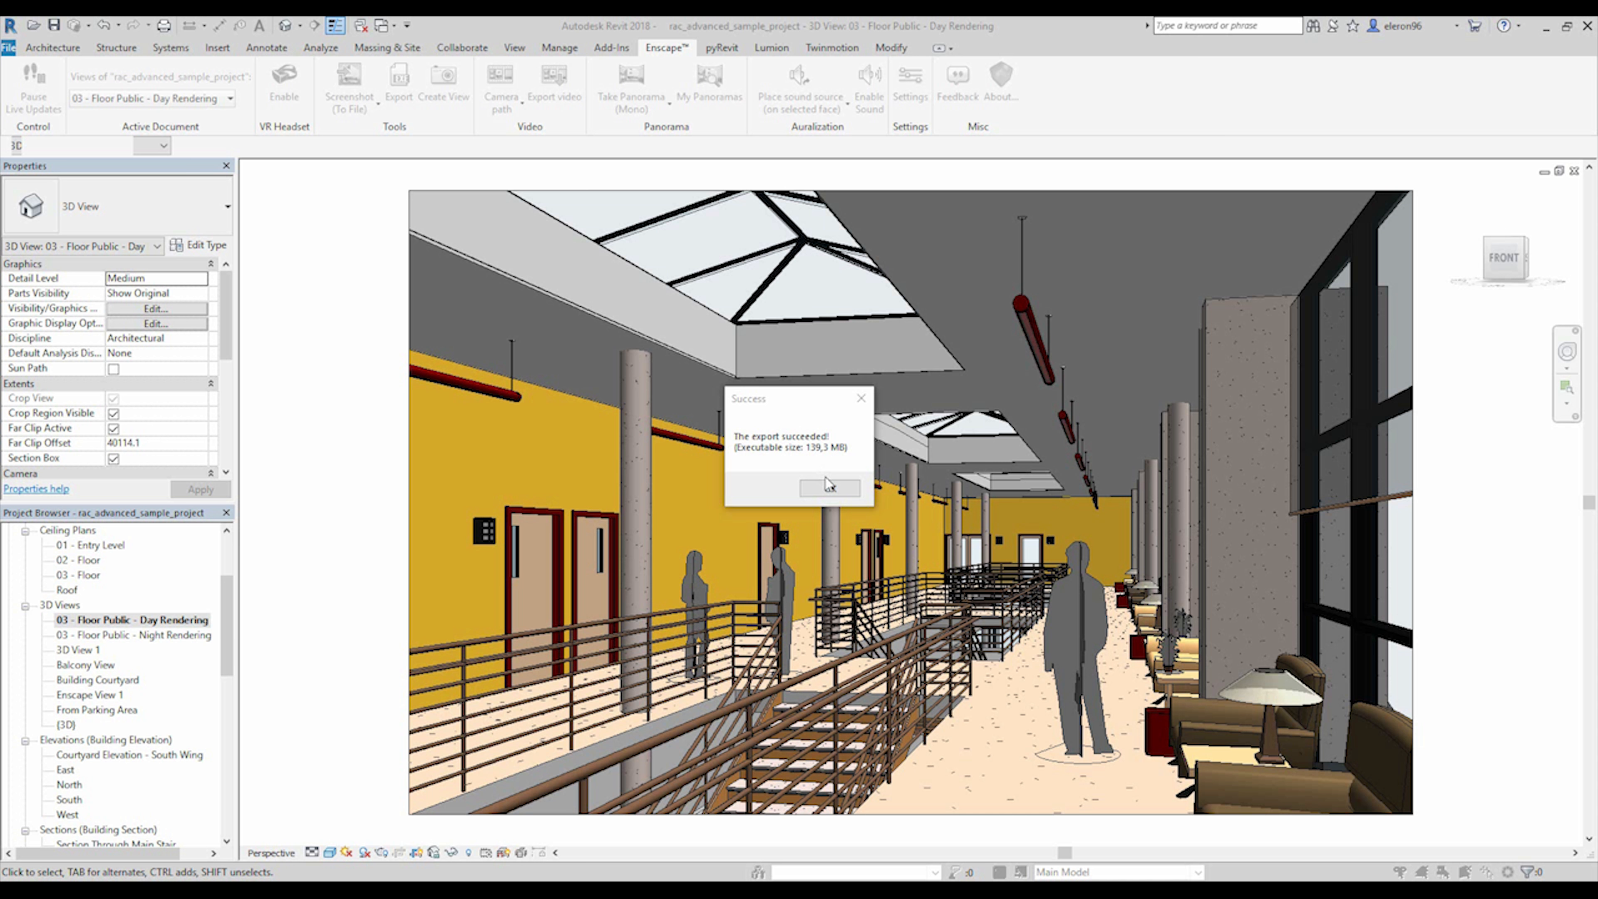
left_click(842, 489)
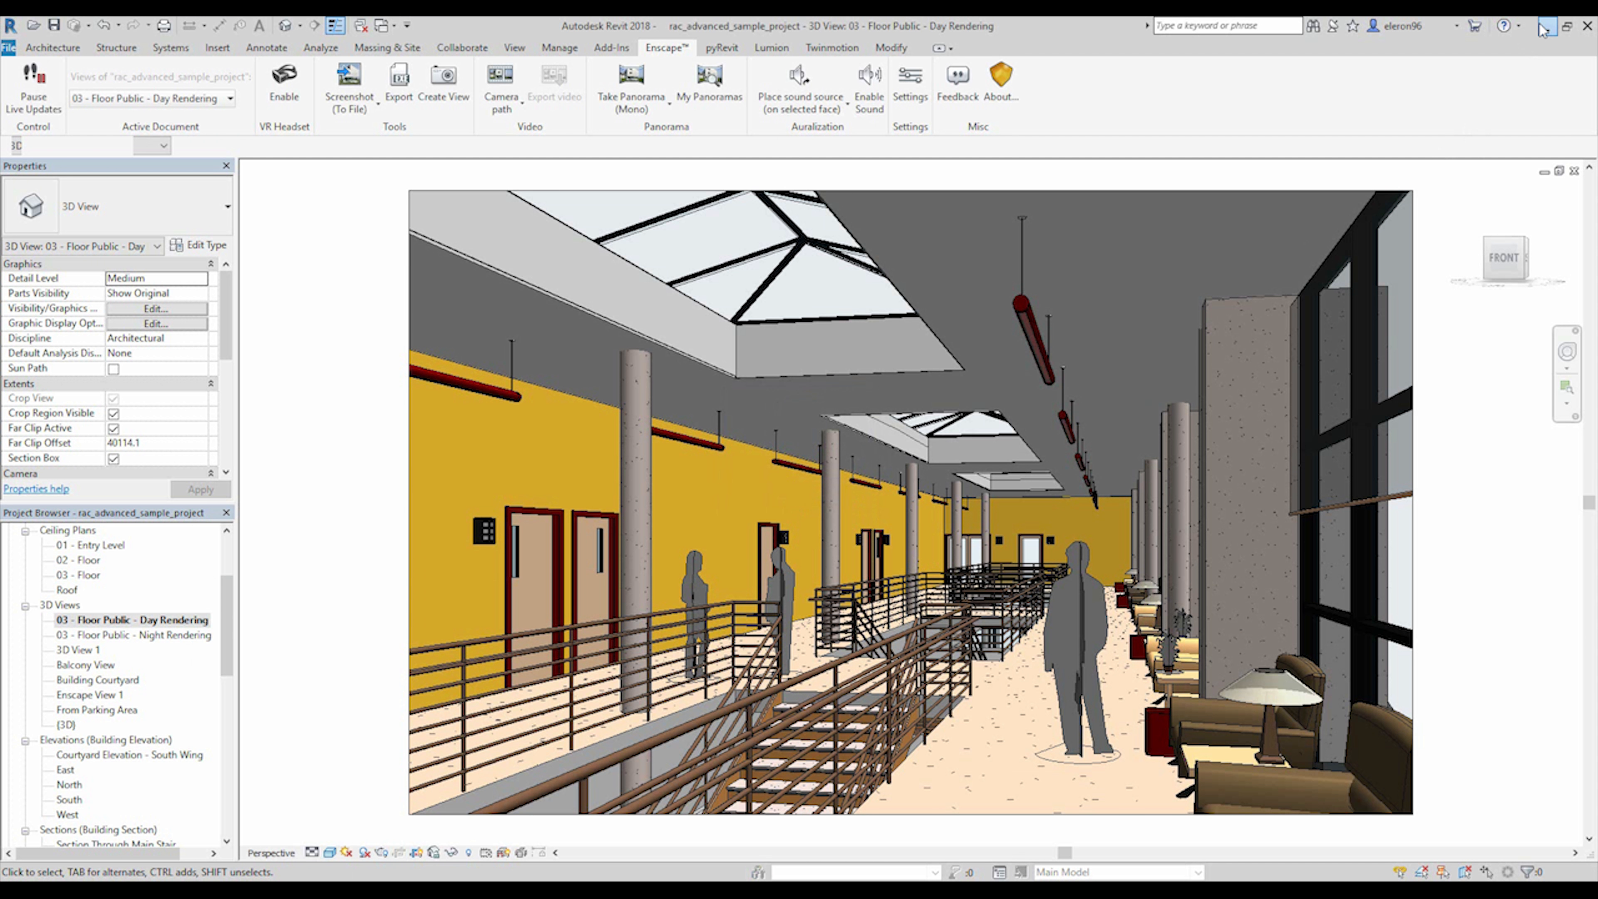
Run the exported Enscape standalone from the desktop and look around the public floor interior.
left_click(1545, 26)
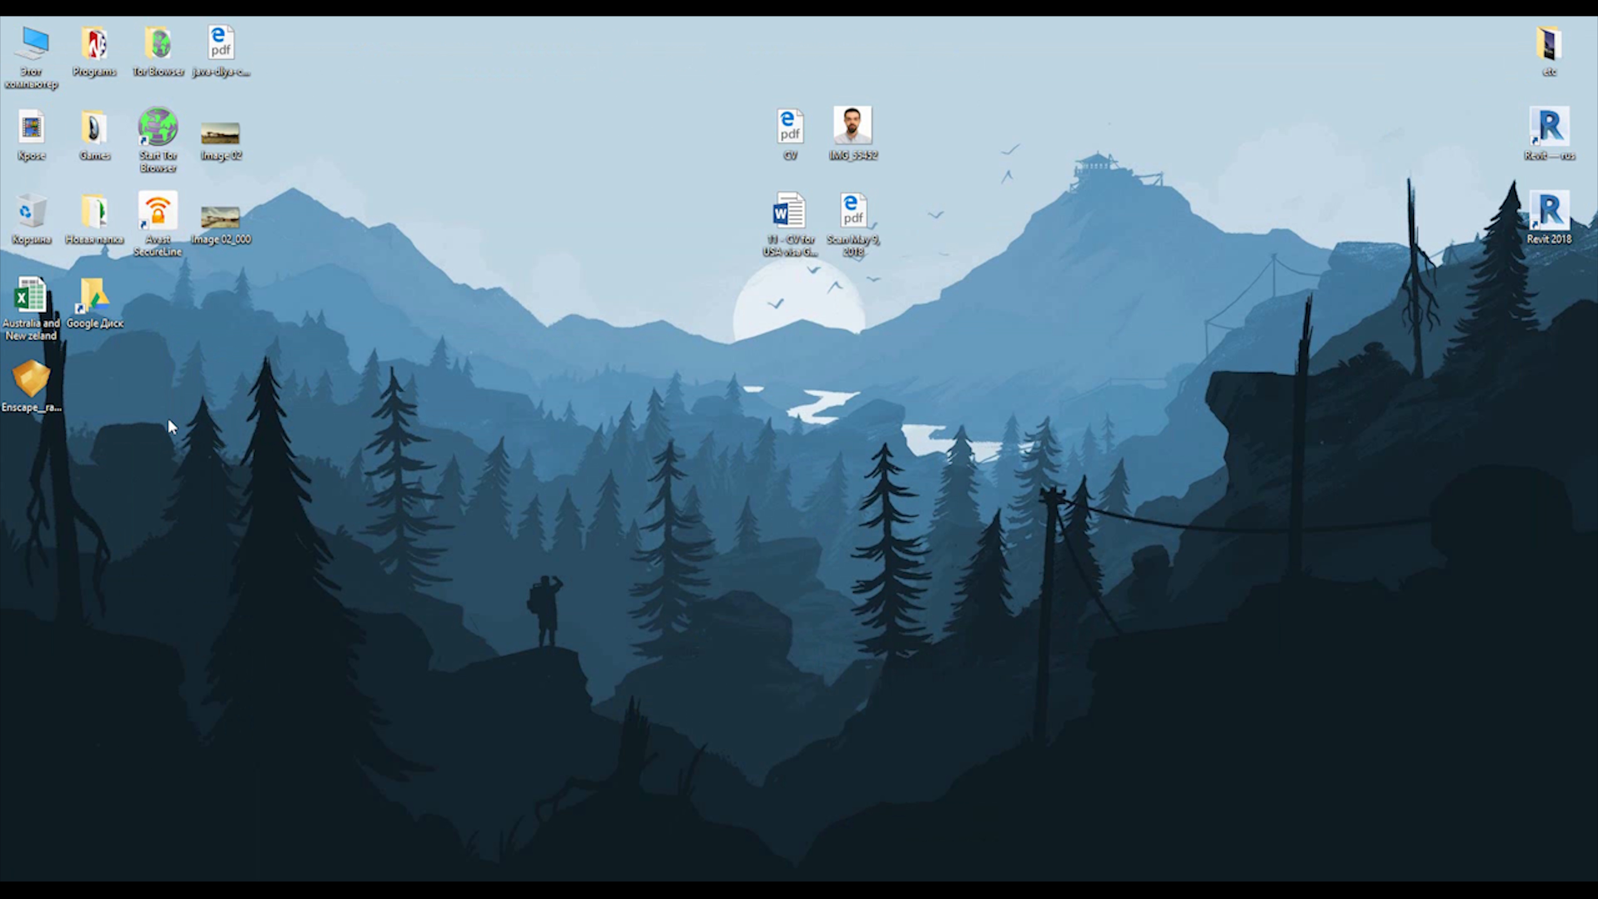
double_click(39, 391)
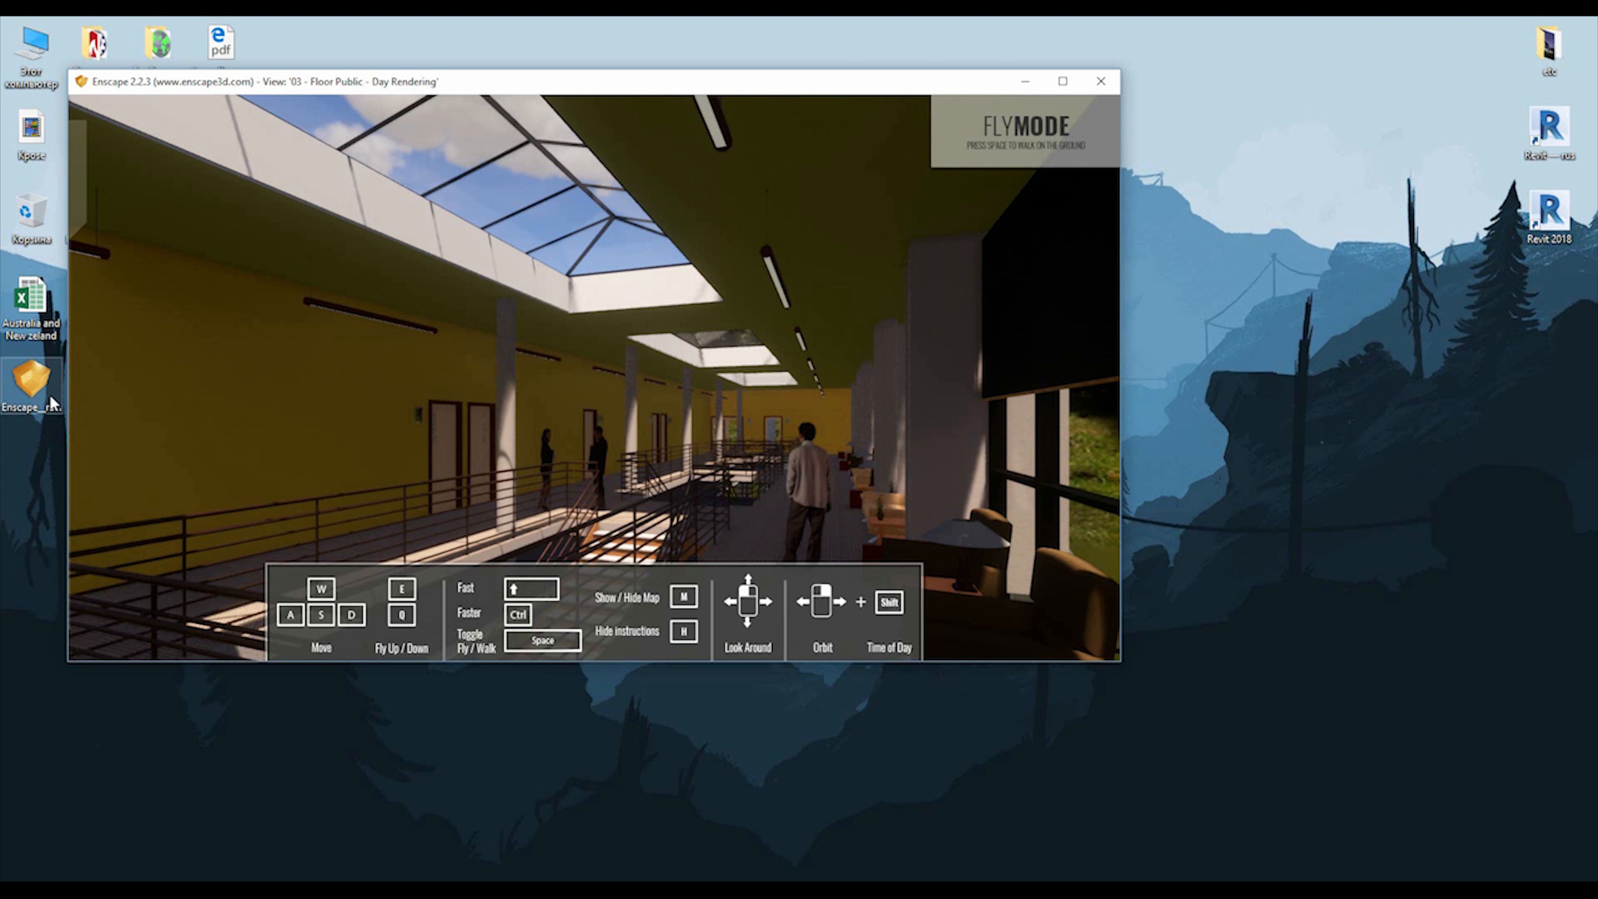
left_click_drag(643, 412, 520, 384)
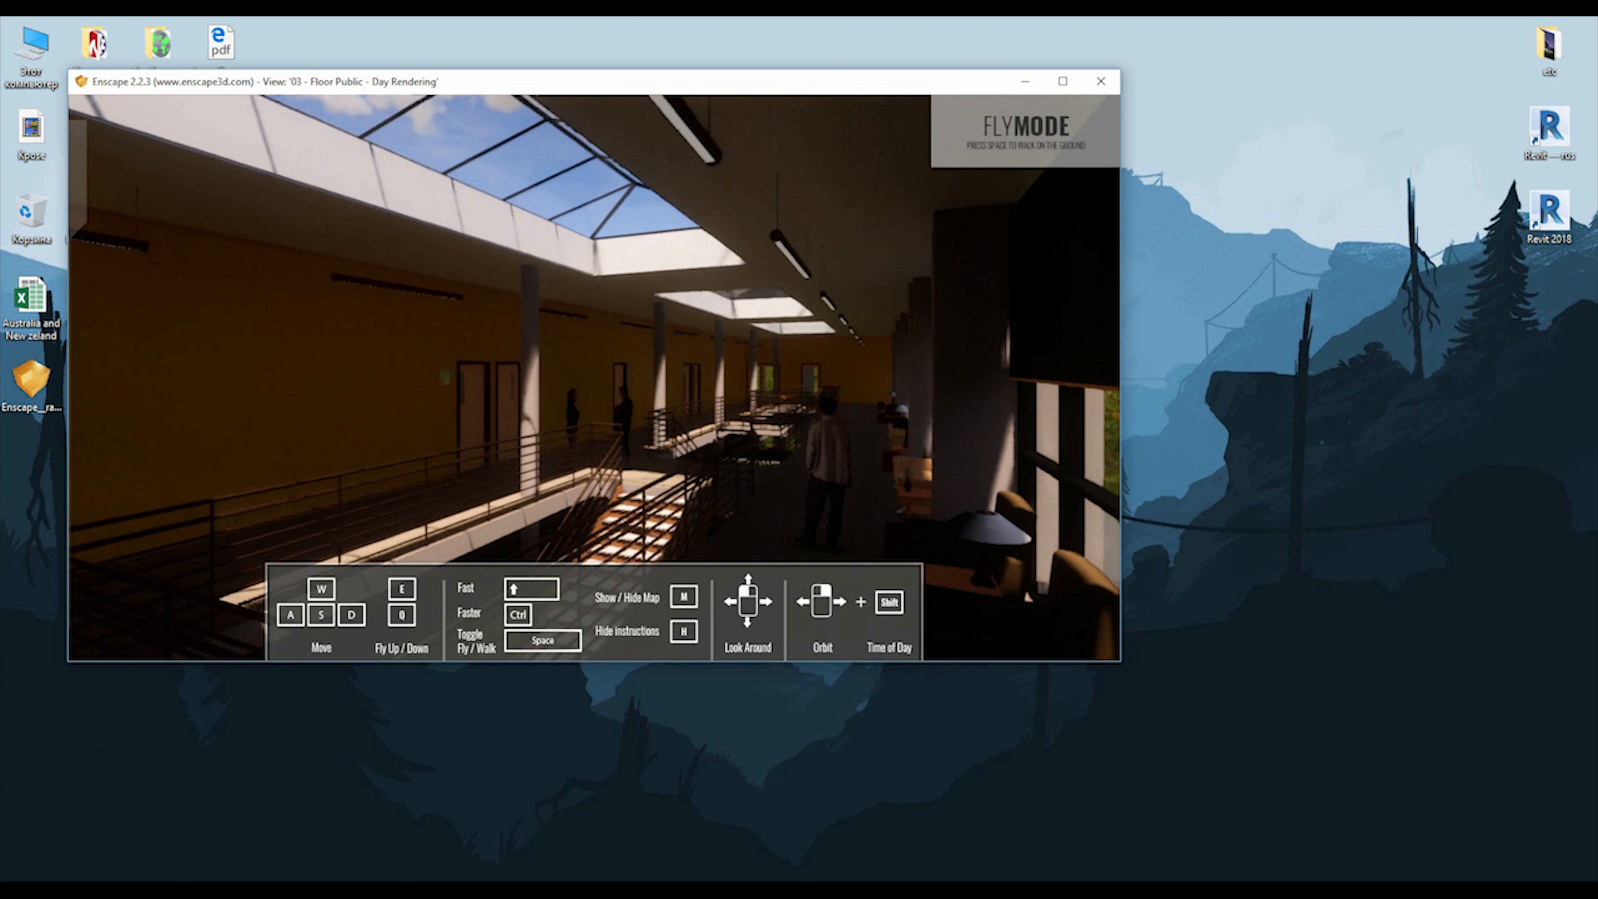
right_click_drag(520, 384, 3, 411)
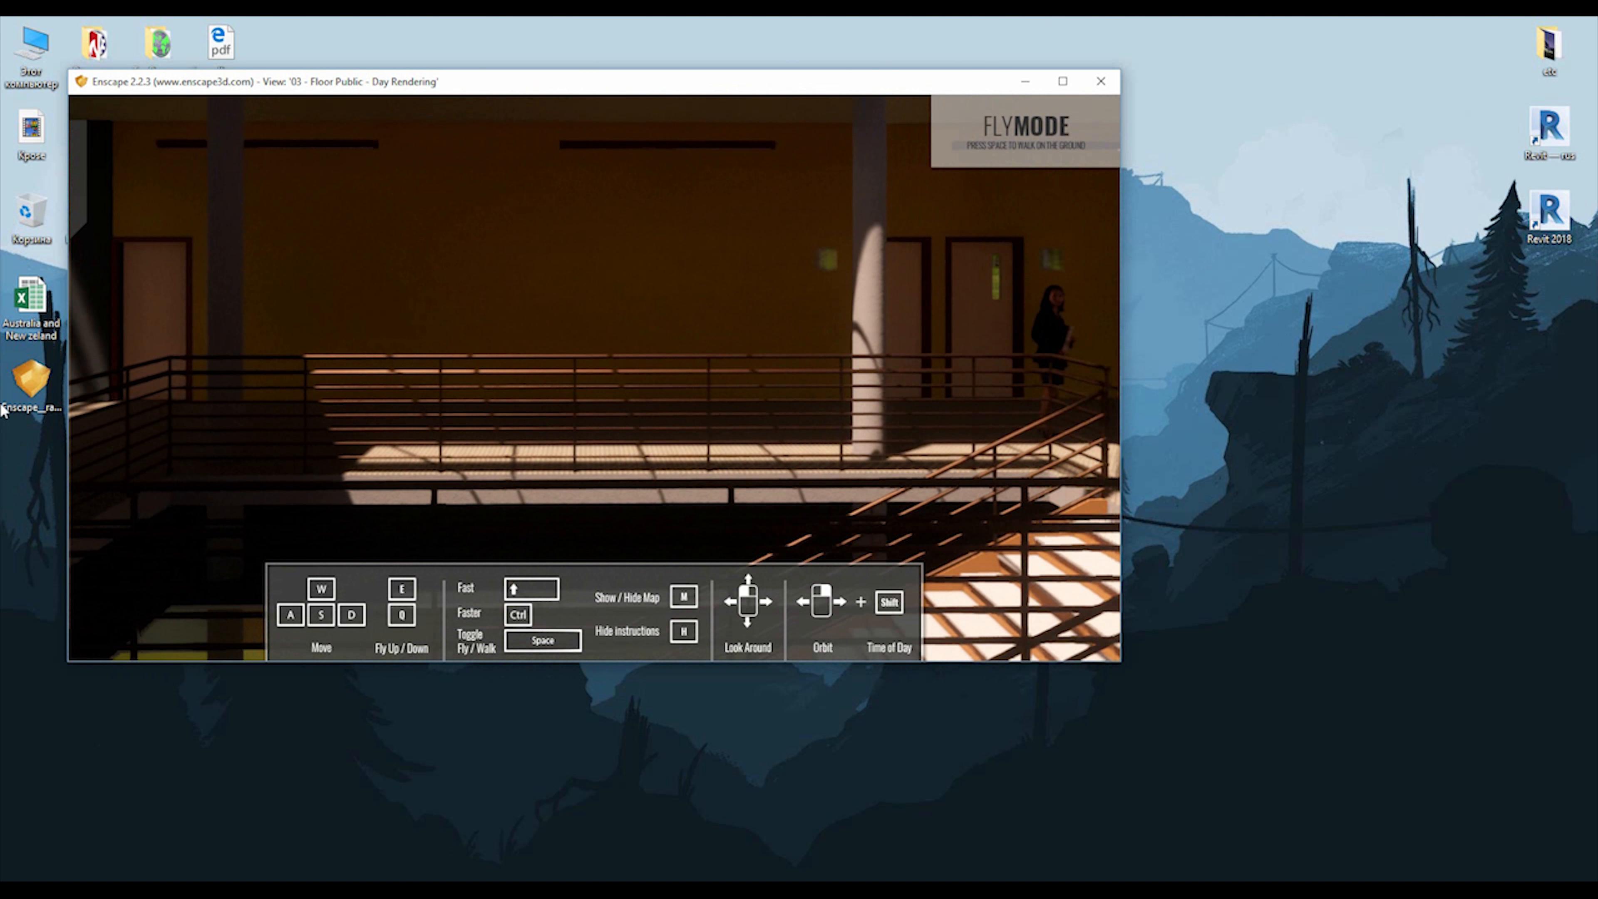
right_click_drag(396, 371, 4, 349)
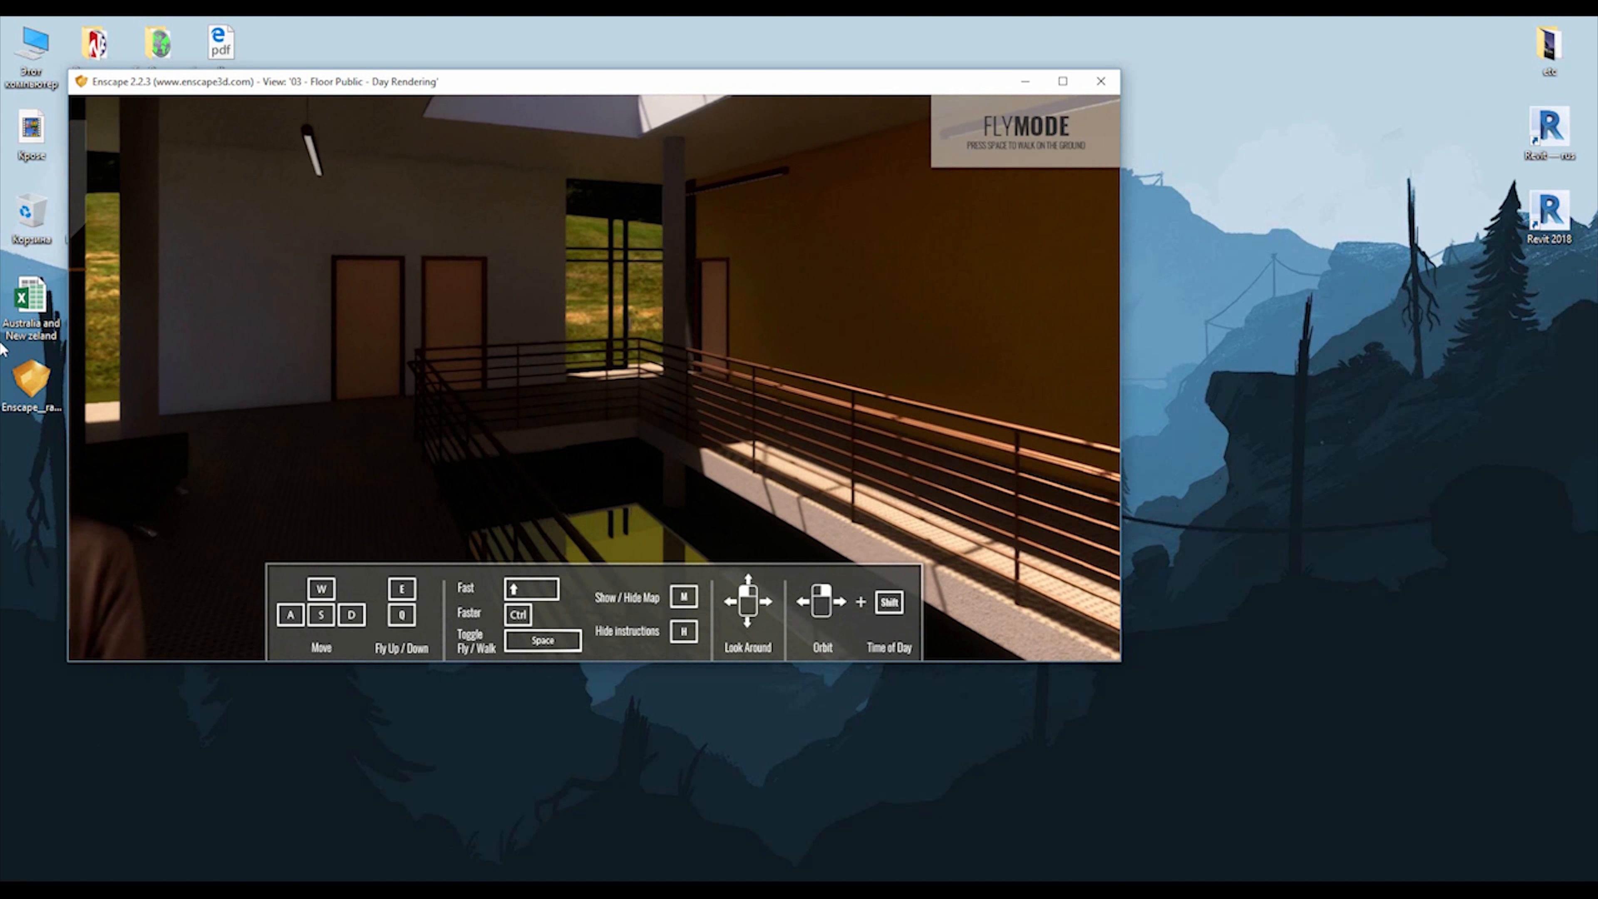
left_click_drag(3, 408, 58, 544)
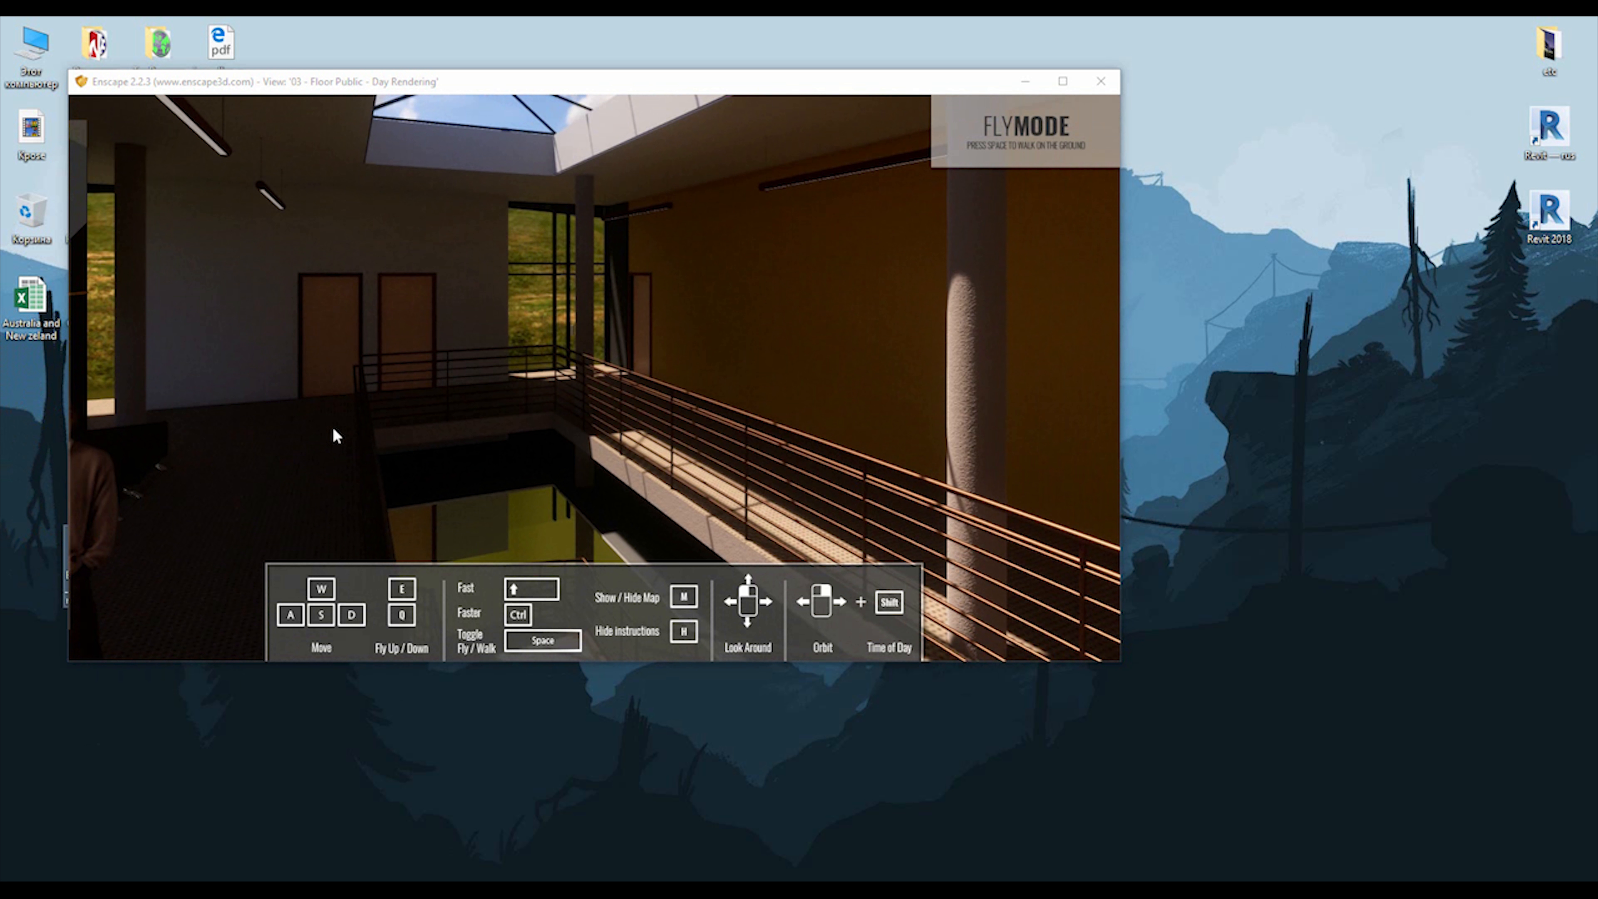
left_click_drag(334, 435, 1515, 61)
key("w")
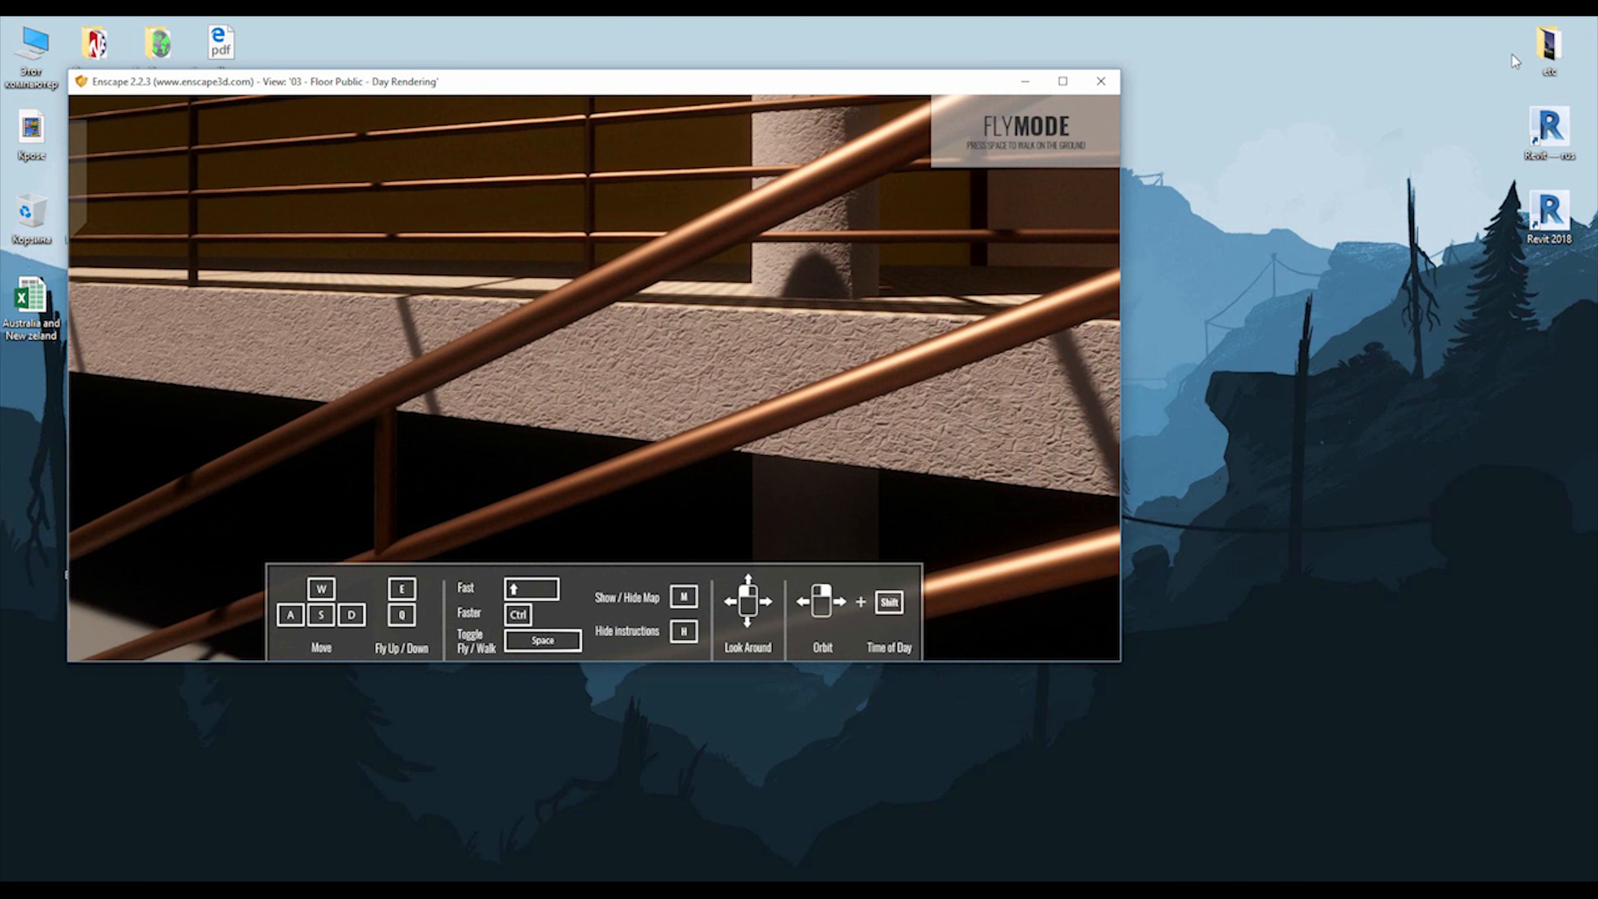
Maximize the standalone viewer and fly past the stair railings along the yellow-walled corridor.
left_click(1062, 82)
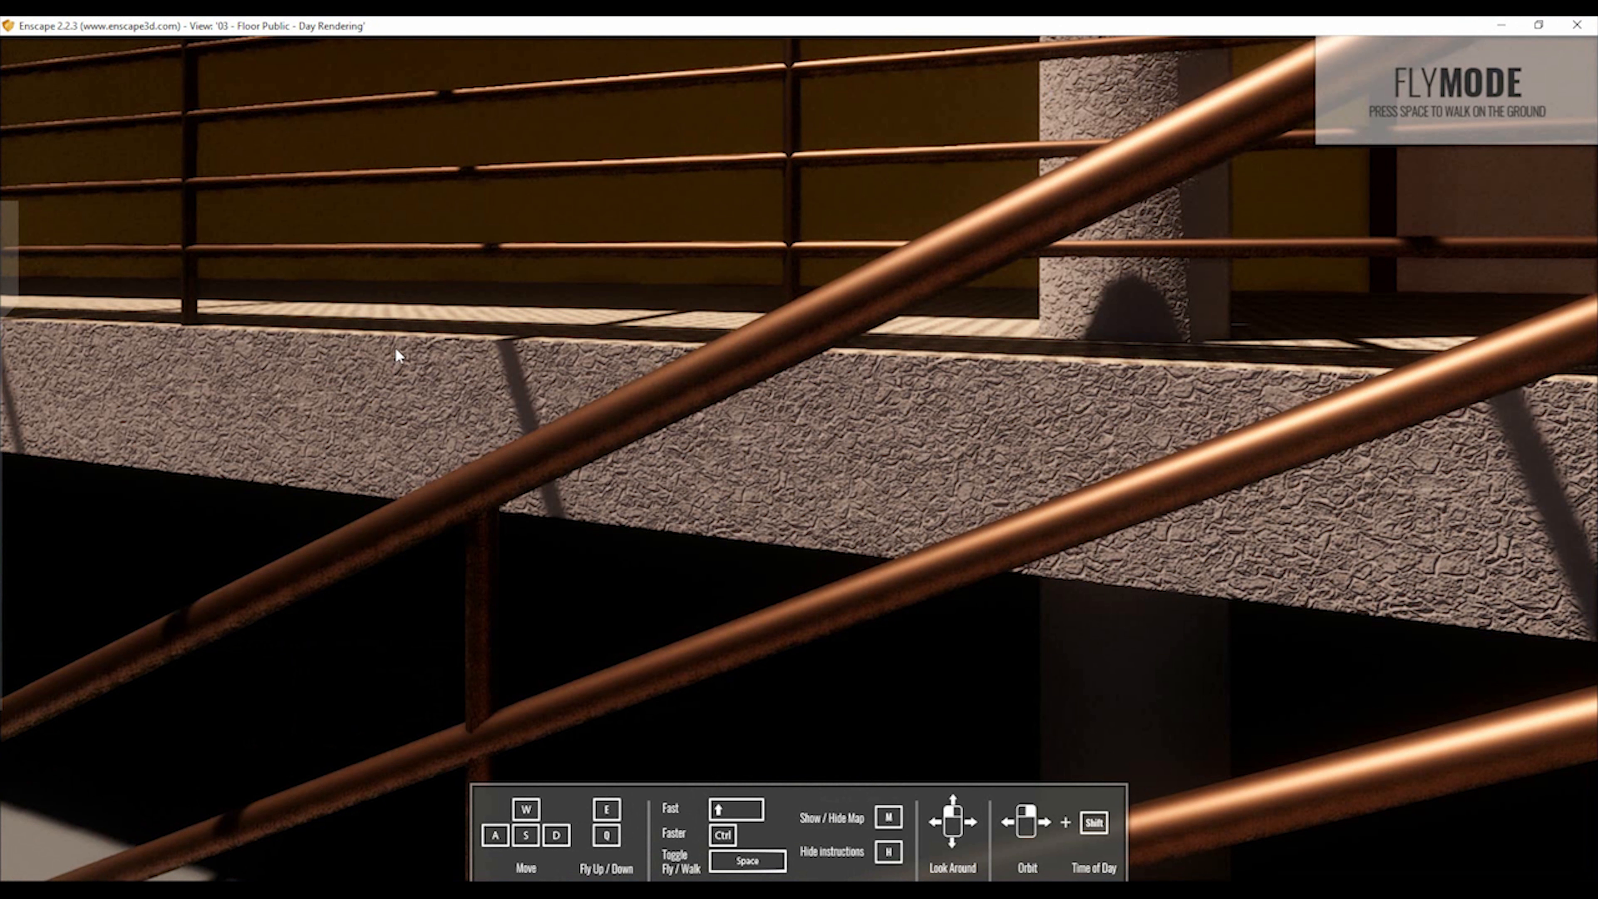
left_click_drag(566, 503, 1242, 622)
key("w")
key("w")
key("a")
key("s")
key("w")
key("w")
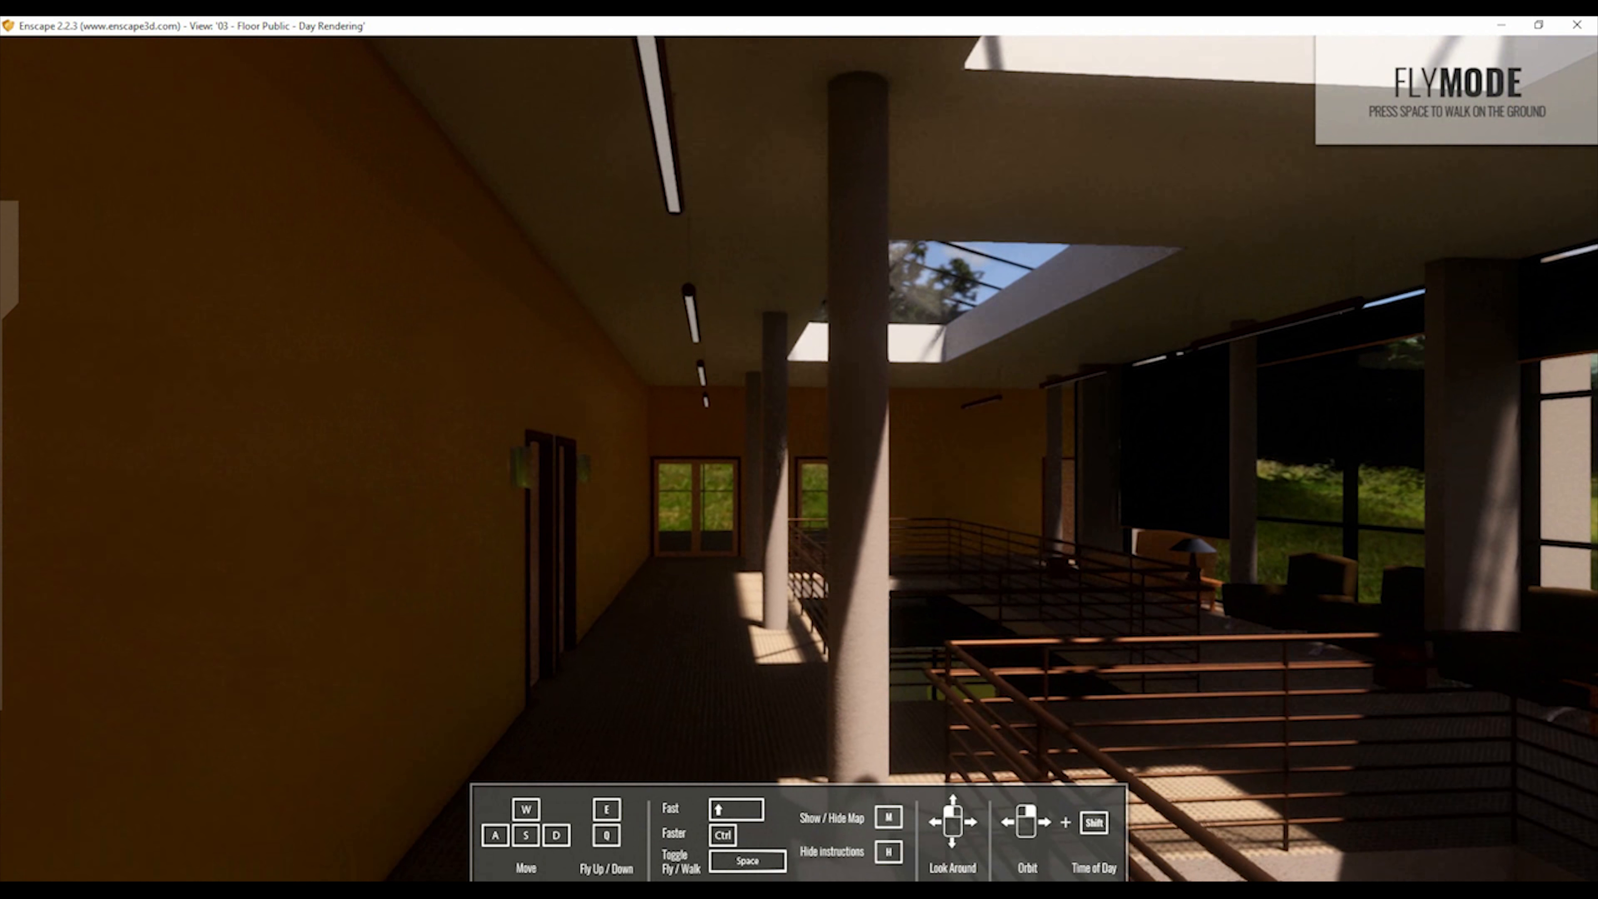
Fly out of the building in the standalone viewer and examine the glazed facade and the open sectioned rooms from outside.
key("w")
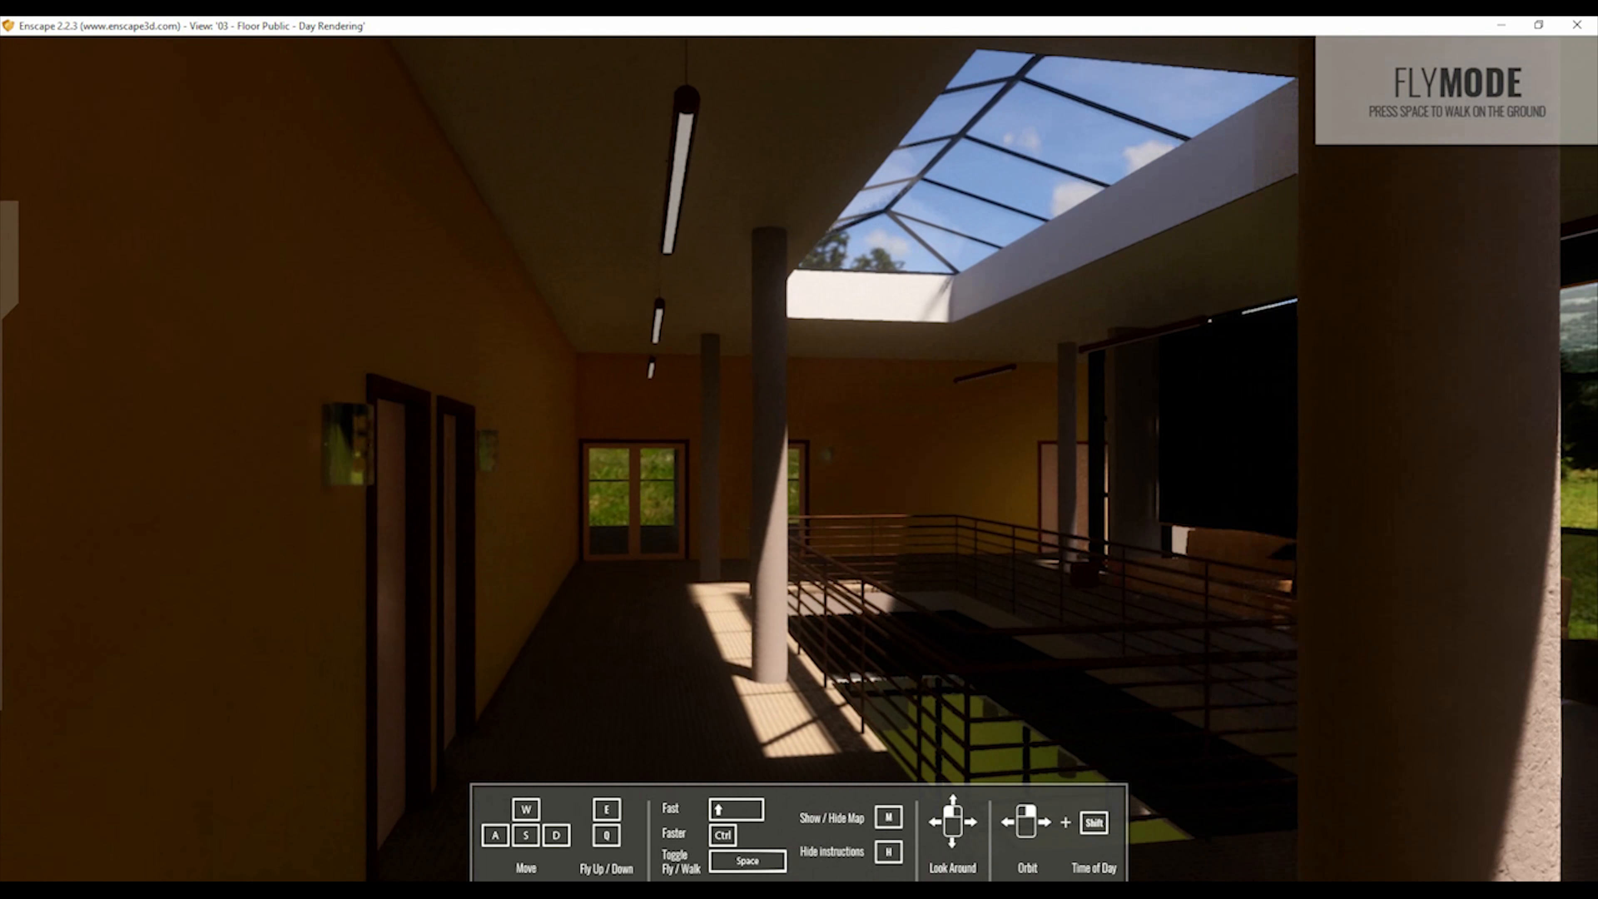
key("w")
left_click_drag(1242, 623, 1596, 654)
key("a")
key("a")
key("w")
key("w")
key("w")
key("w")
key("a")
key("a")
key("a")
key("s")
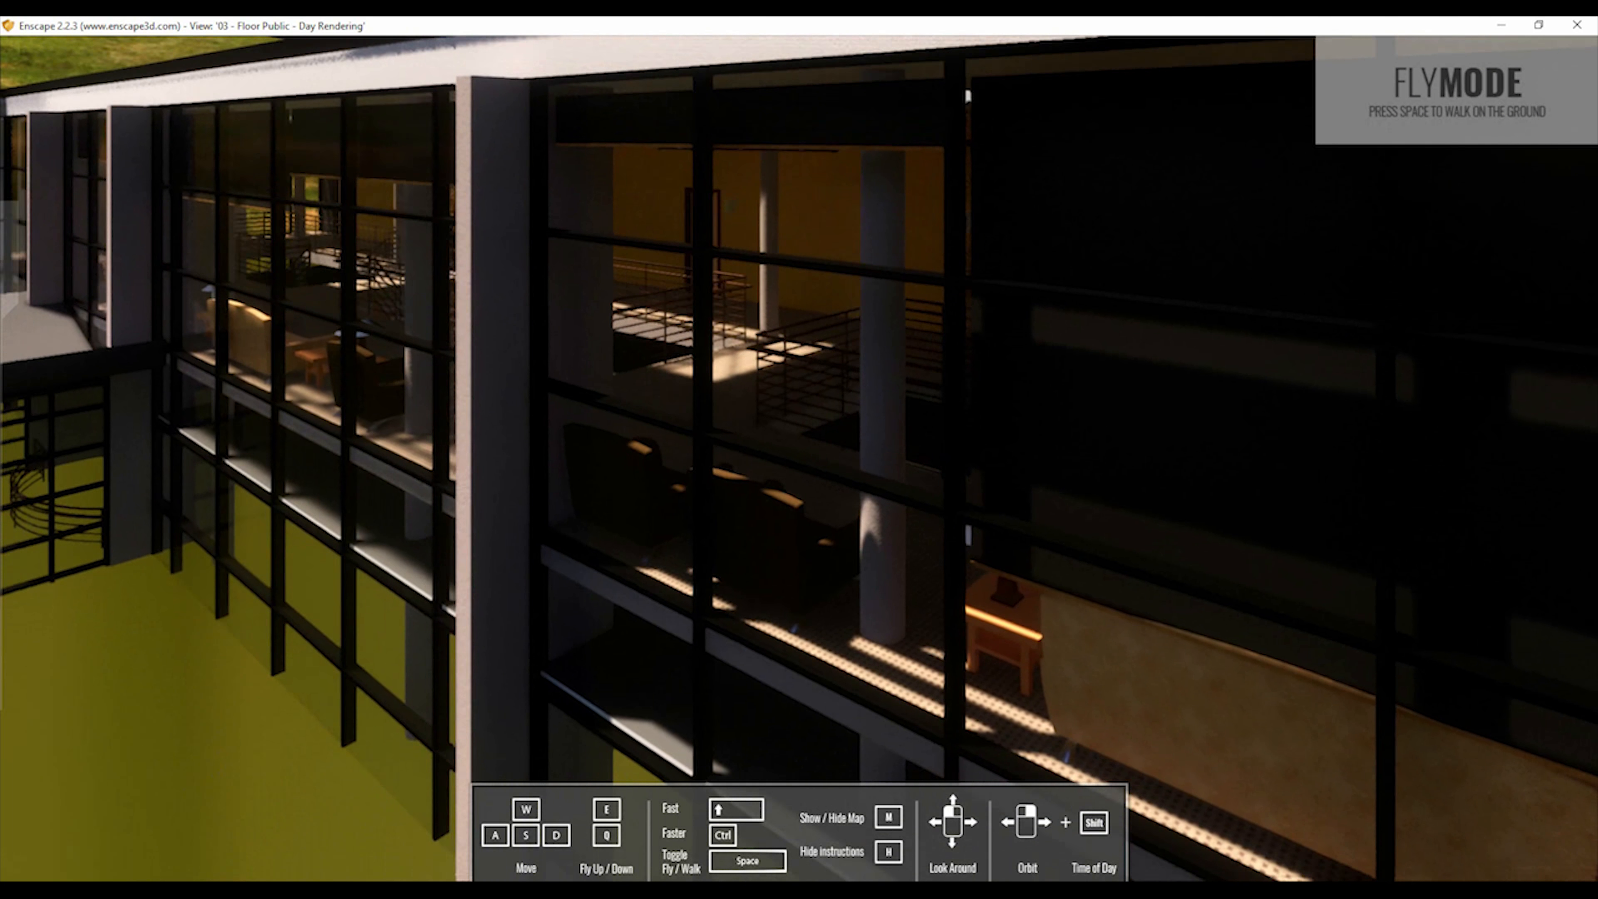
key("a")
key("s")
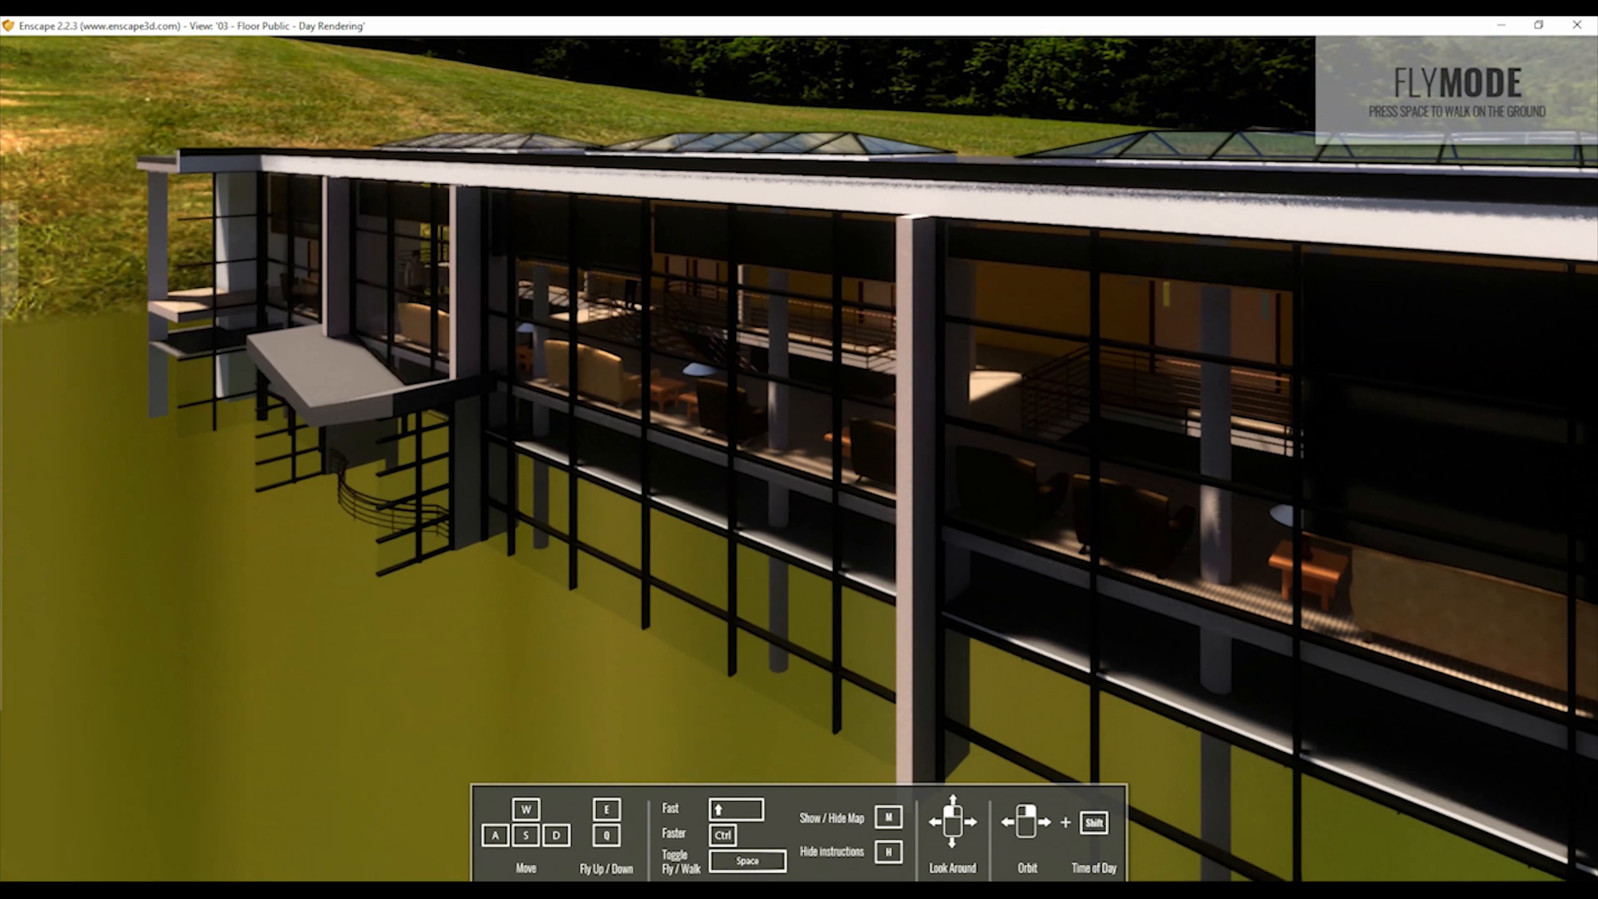
left_click_drag(967, 741, 1210, 552)
key("d")
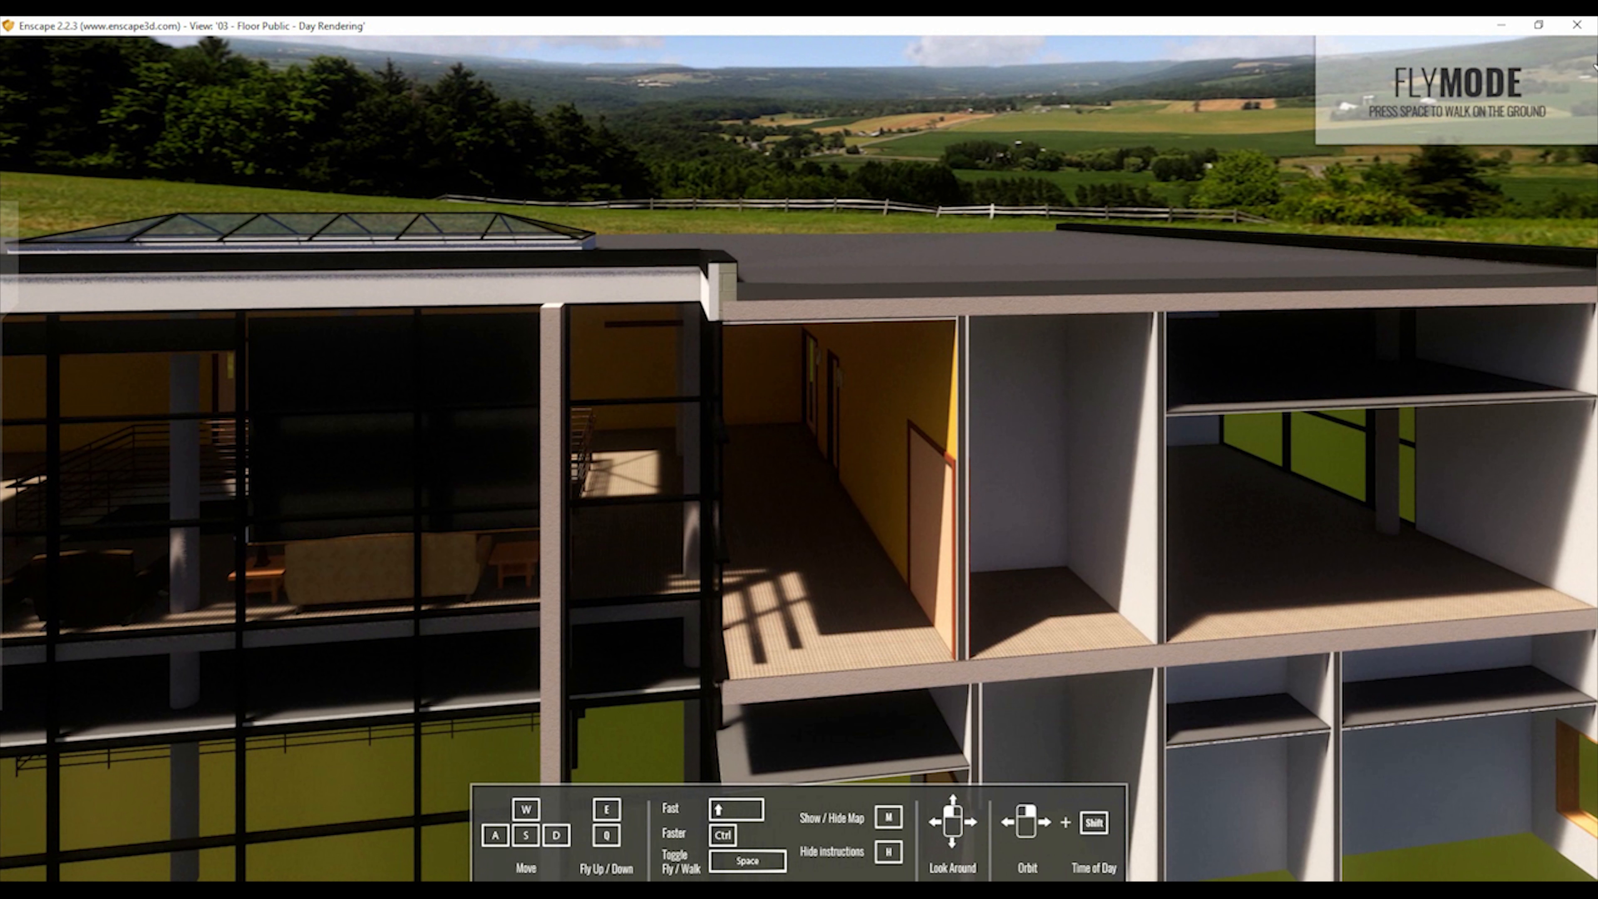
Close the standalone viewer and switch back to the Revit project.
left_click(1577, 25)
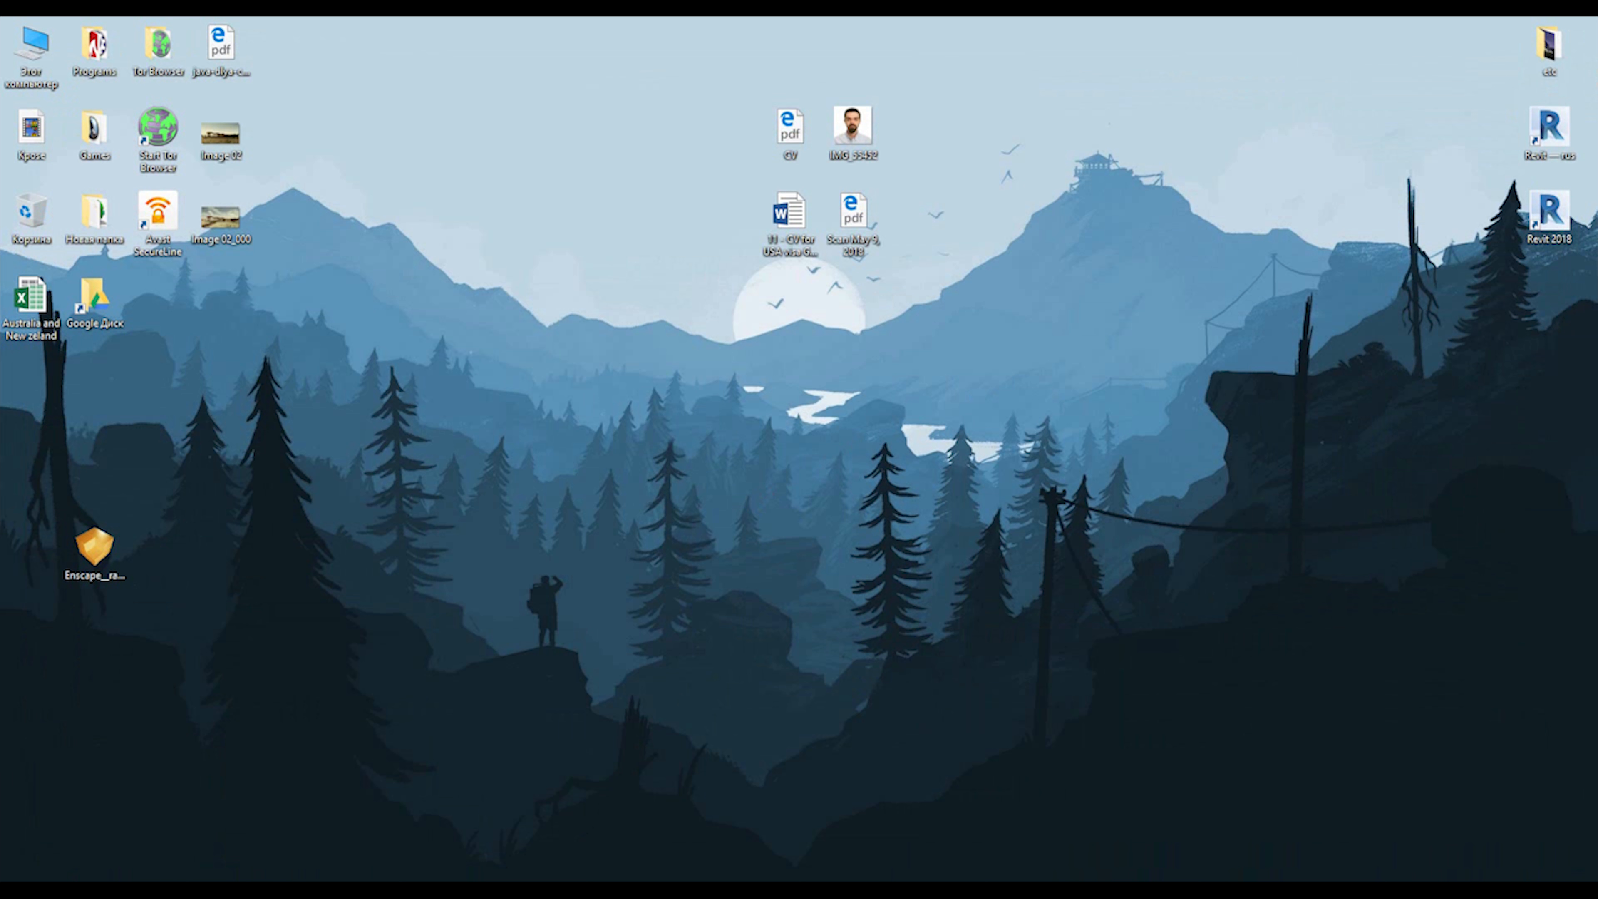
left_click(516, 840)
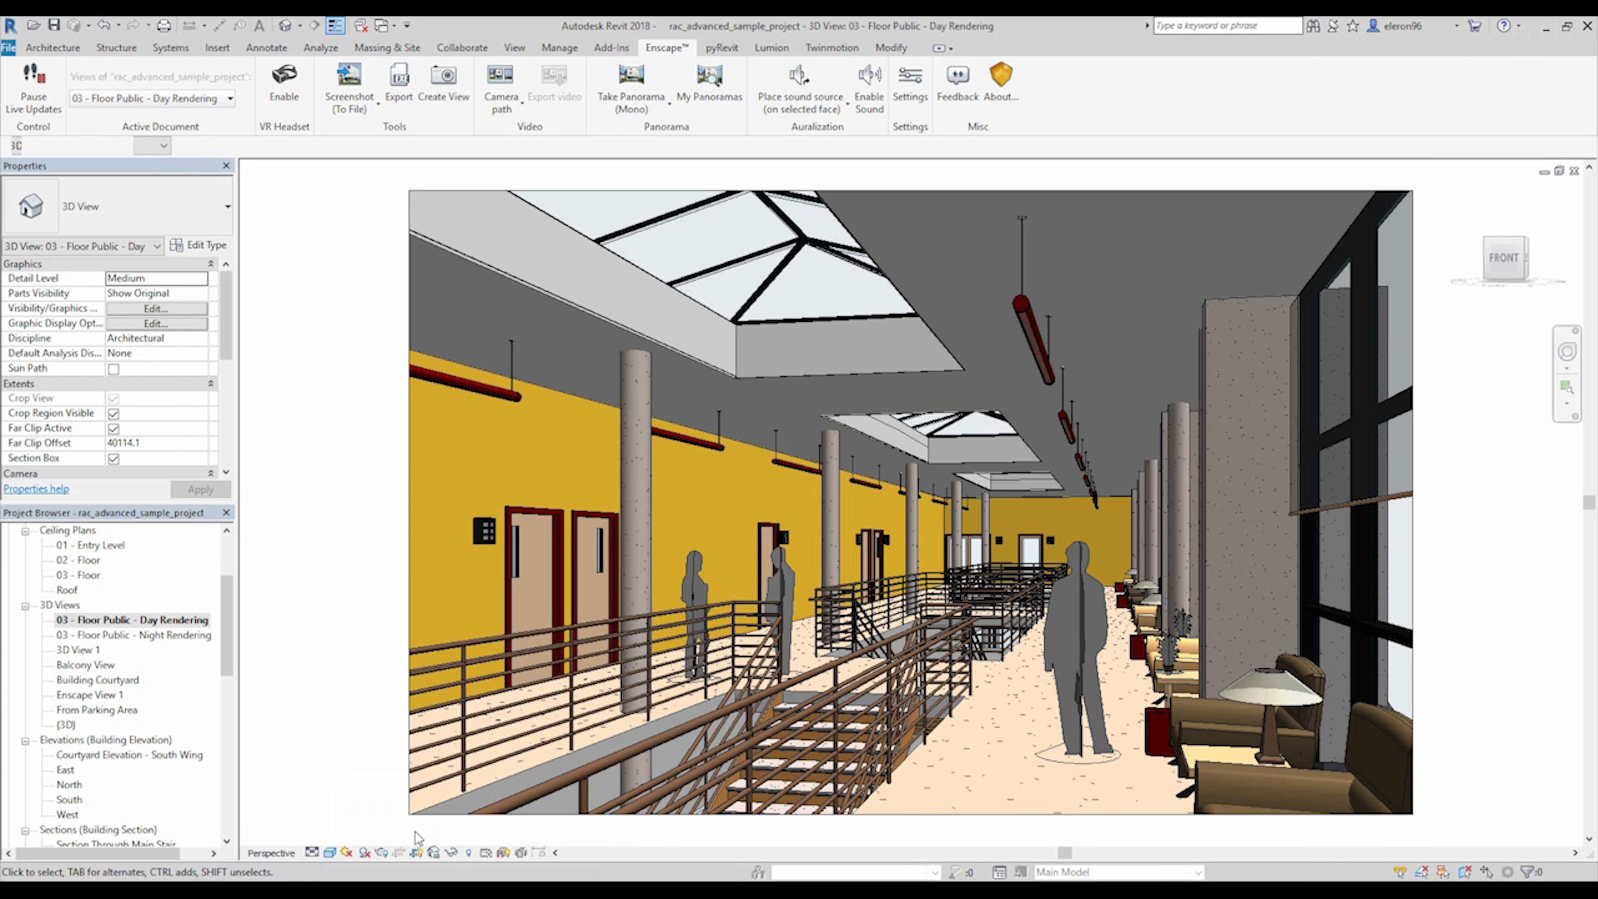